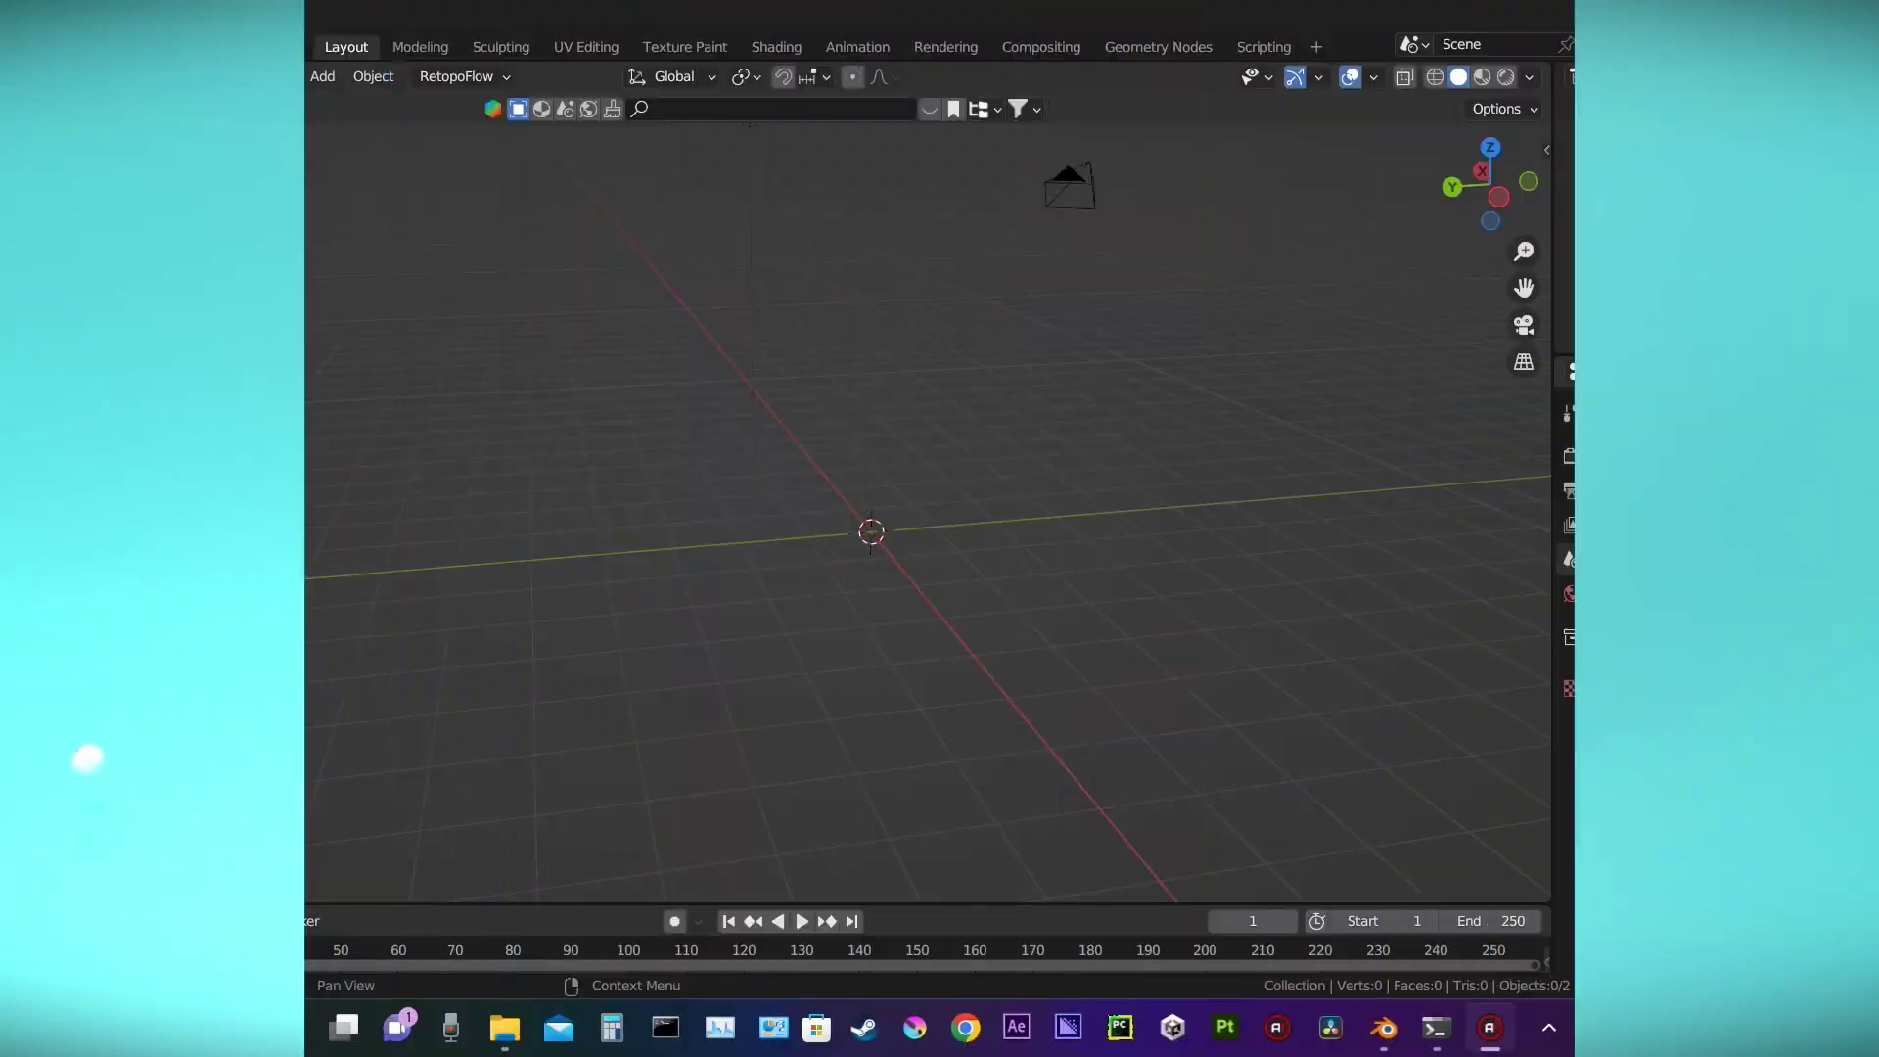
Step: Add a cylinder and raise it 1.127 m along Z
{"action": "key", "text": "shift+a"}
{"action": "mouse_move", "coordinate": [859, 476]}
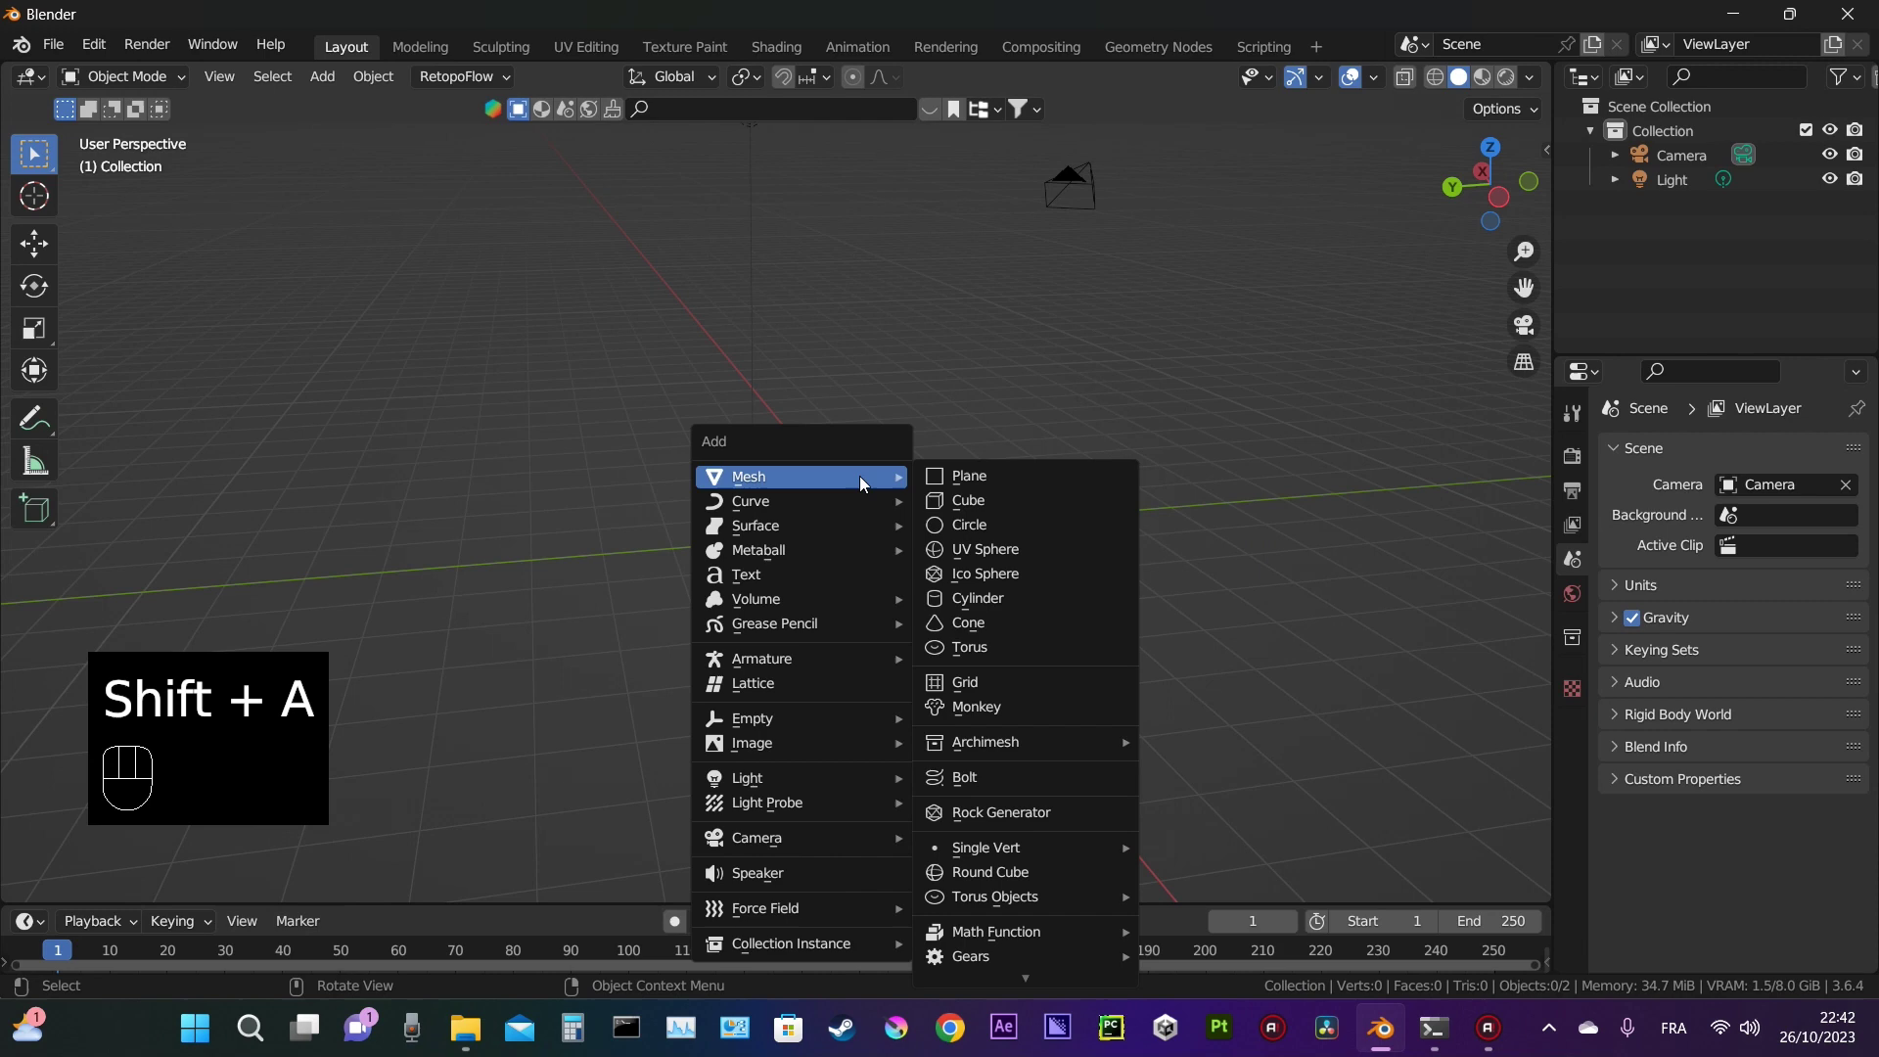
{"action": "left_click", "coordinate": [1001, 602]}
{"action": "key", "text": "s"}
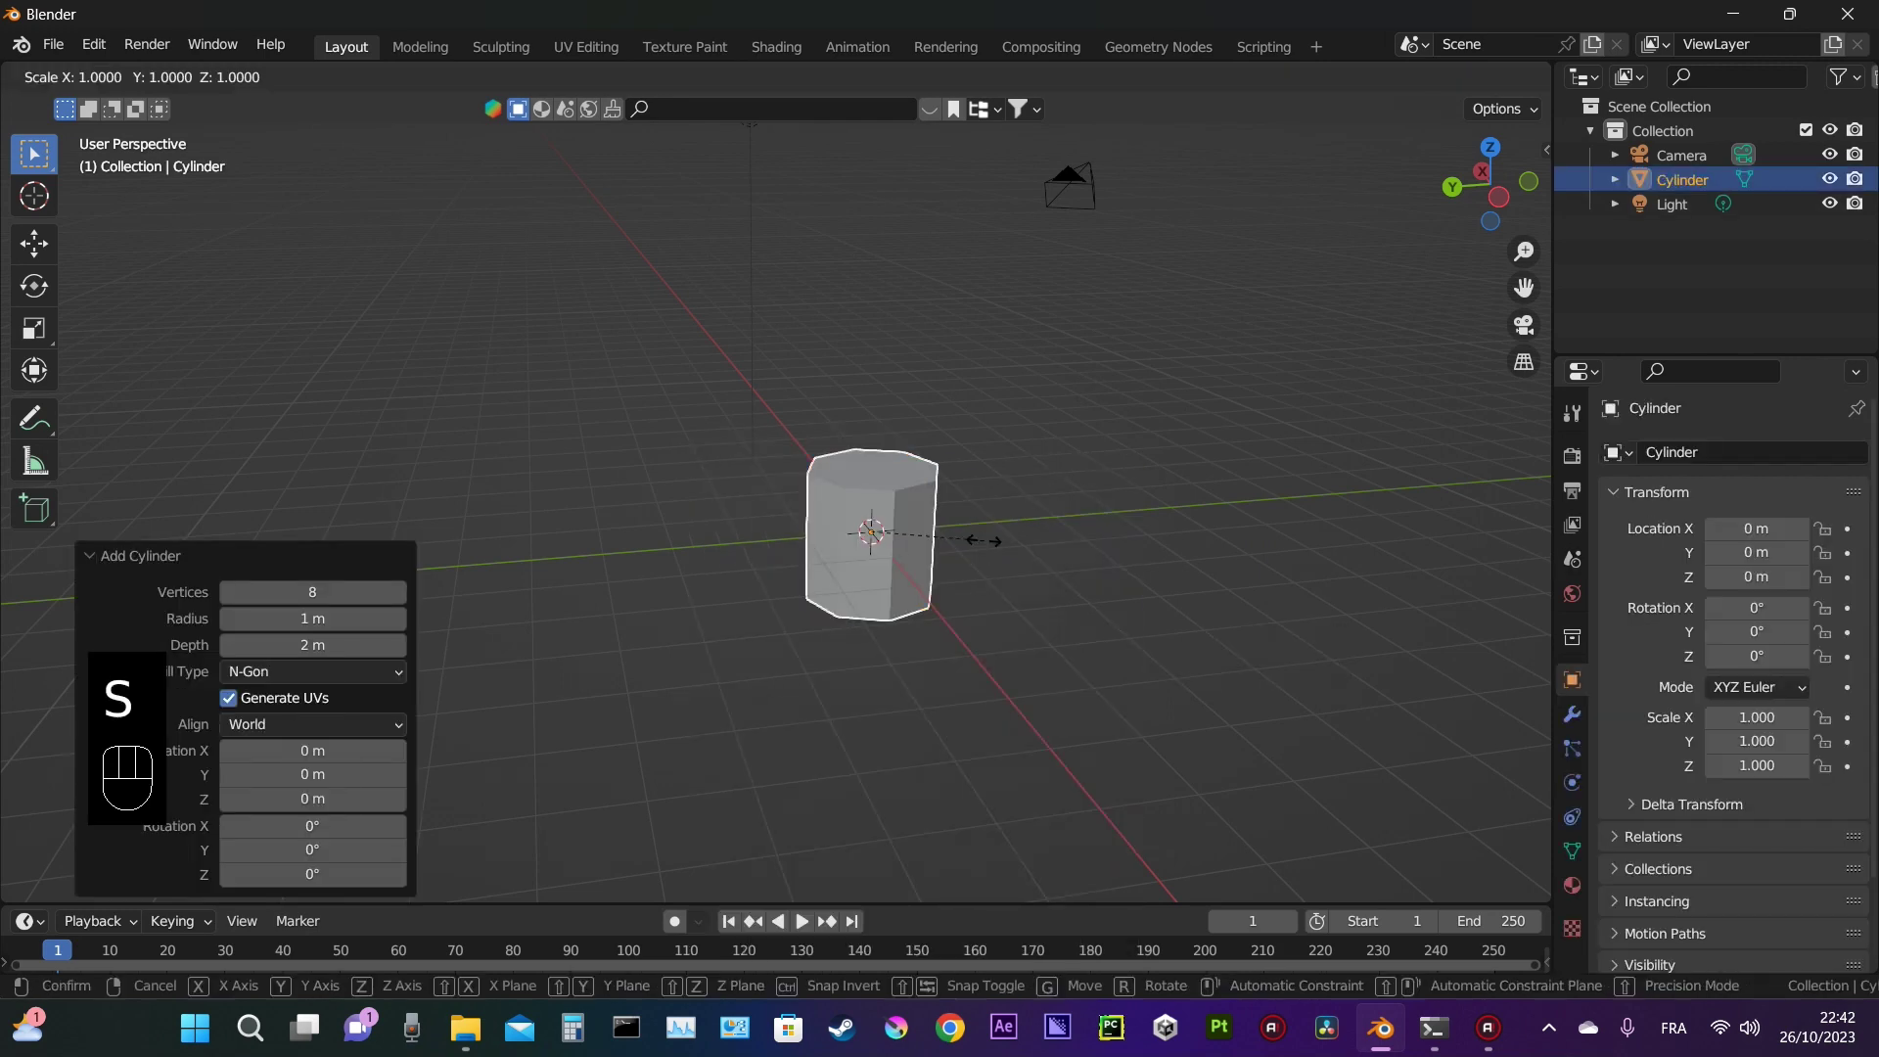
{"action": "key", "text": "g"}
{"action": "key", "text": "z"}
{"action": "left_click", "coordinate": [977, 479]}
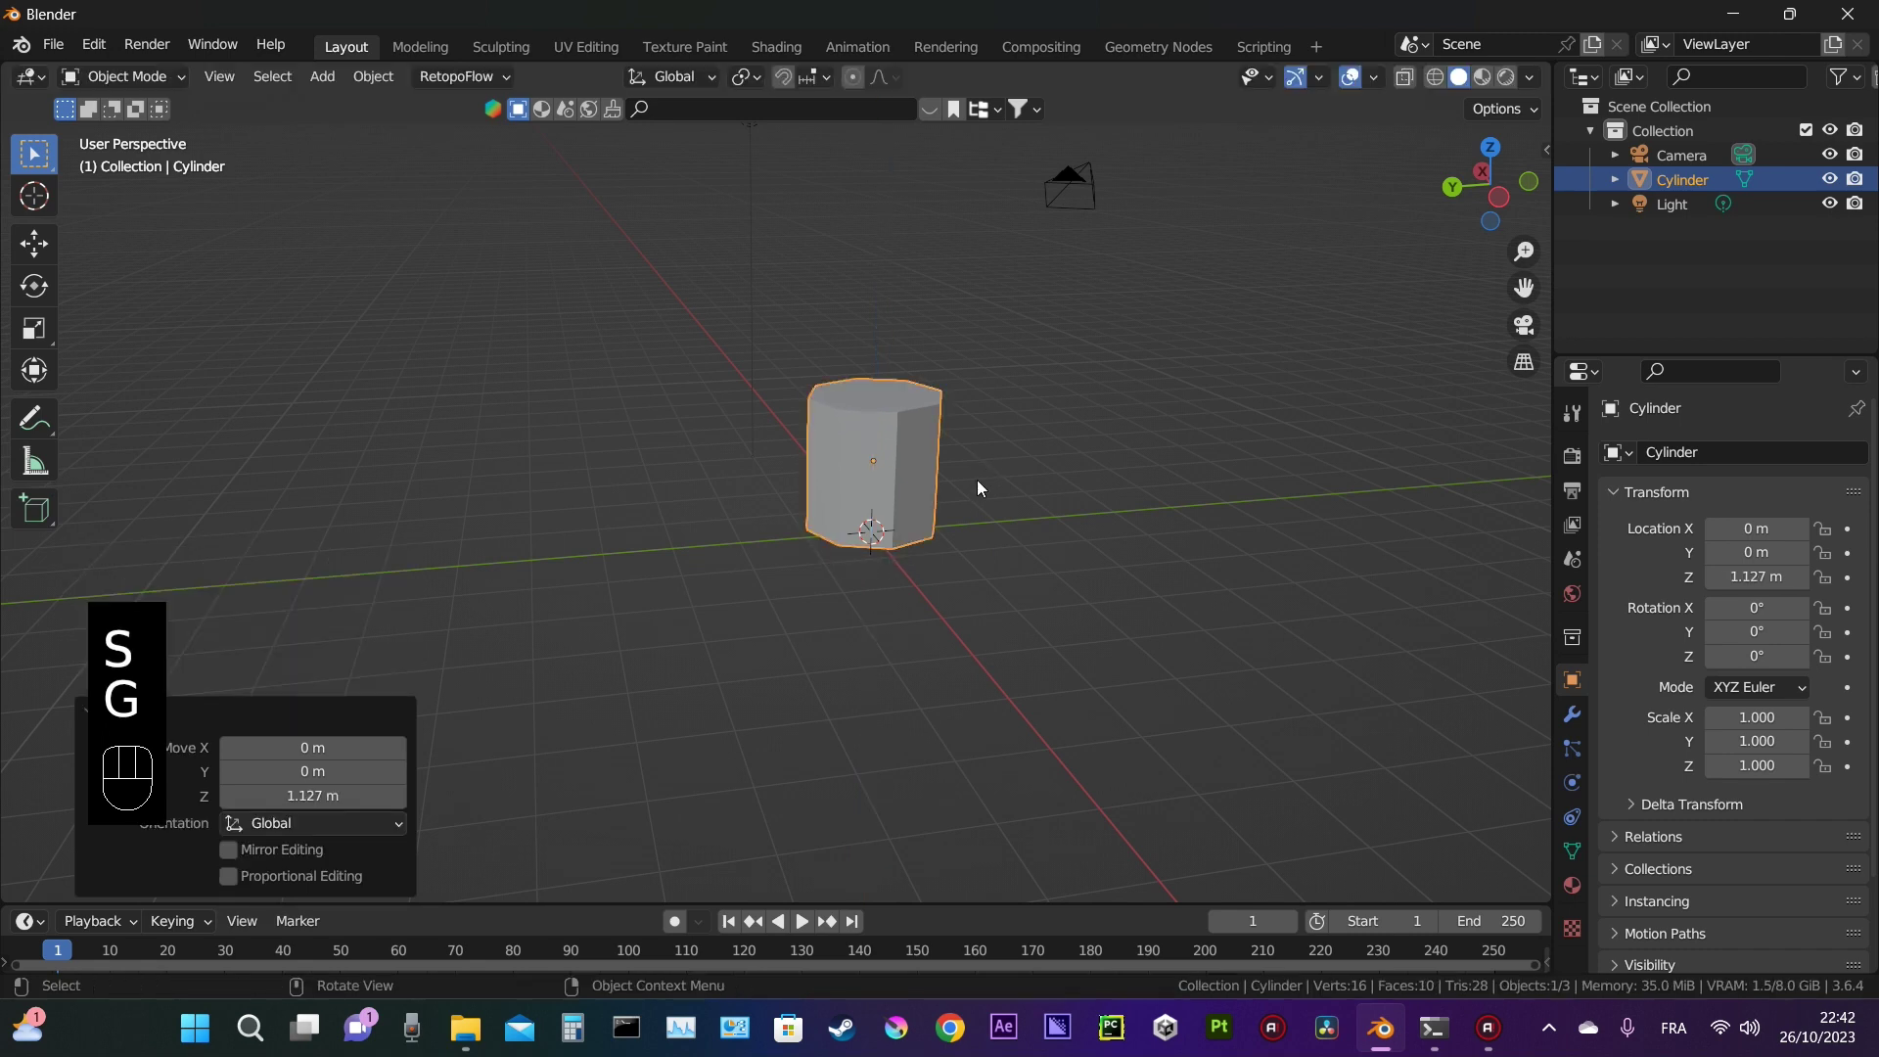
Step: Scale the cylinder uniformly to 1.338
{"action": "key", "text": "s"}
{"action": "key", "text": "shift+z"}
{"action": "right_click", "coordinate": [1002, 452]}
{"action": "key", "text": "s"}
{"action": "key", "text": "shift+z"}
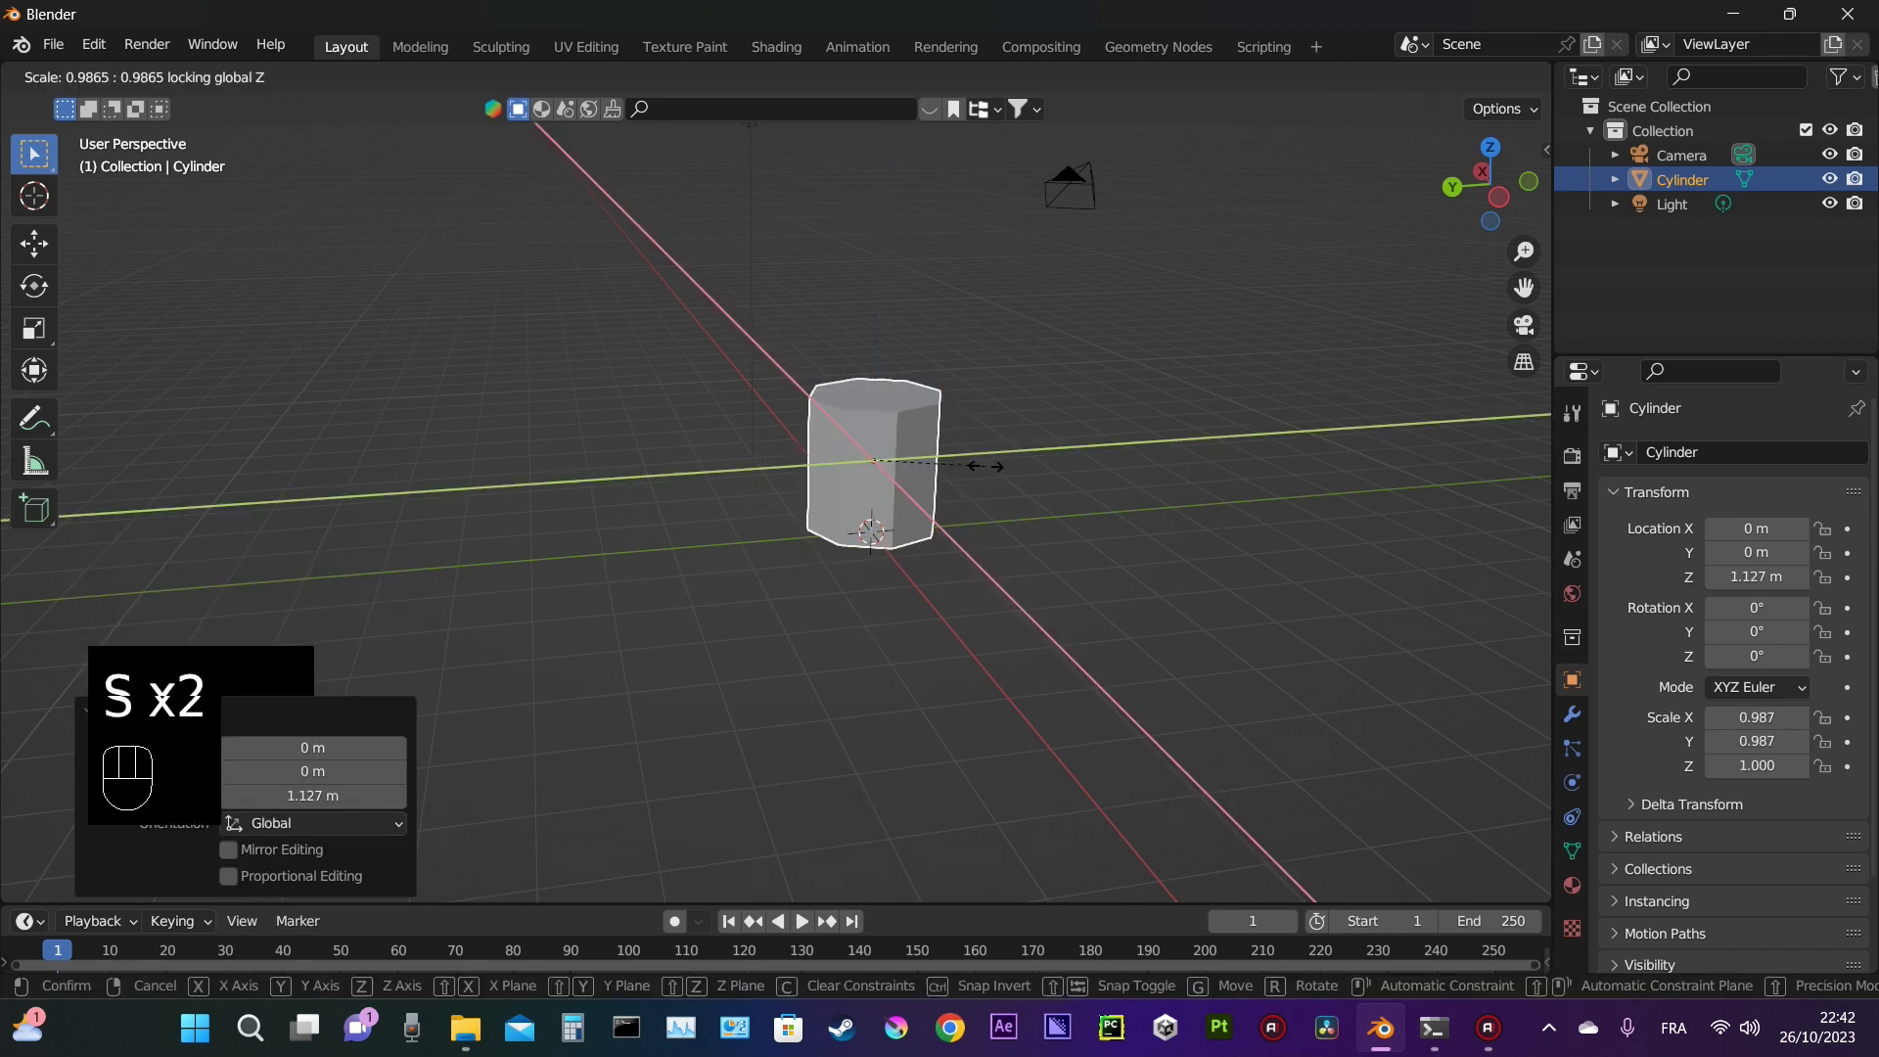
{"action": "right_click", "coordinate": [1029, 468]}
{"action": "key", "text": "s"}
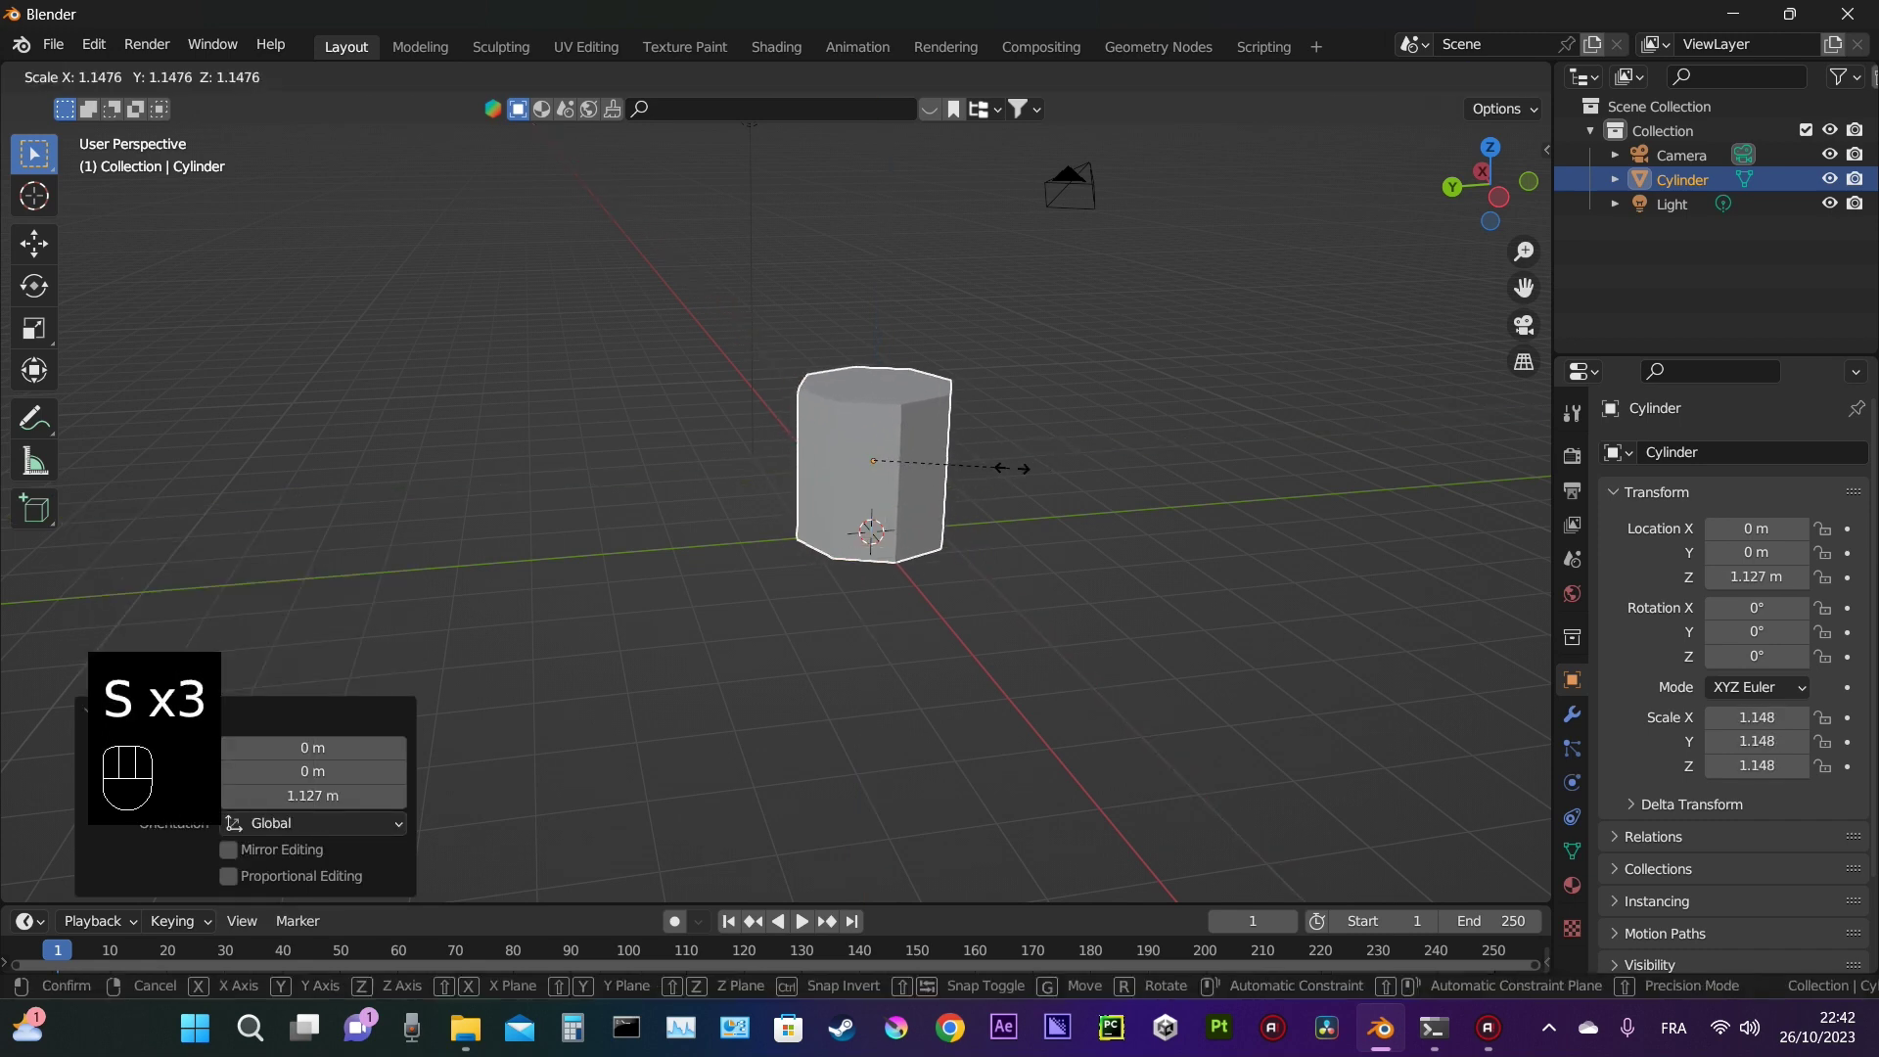
{"action": "left_click", "coordinate": [955, 460], "text": "shift"}
Step: Add a plane, enlarge it, and lower it beneath the cylinder
{"action": "key", "text": "shift+a"}
{"action": "mouse_move", "coordinate": [925, 447]}
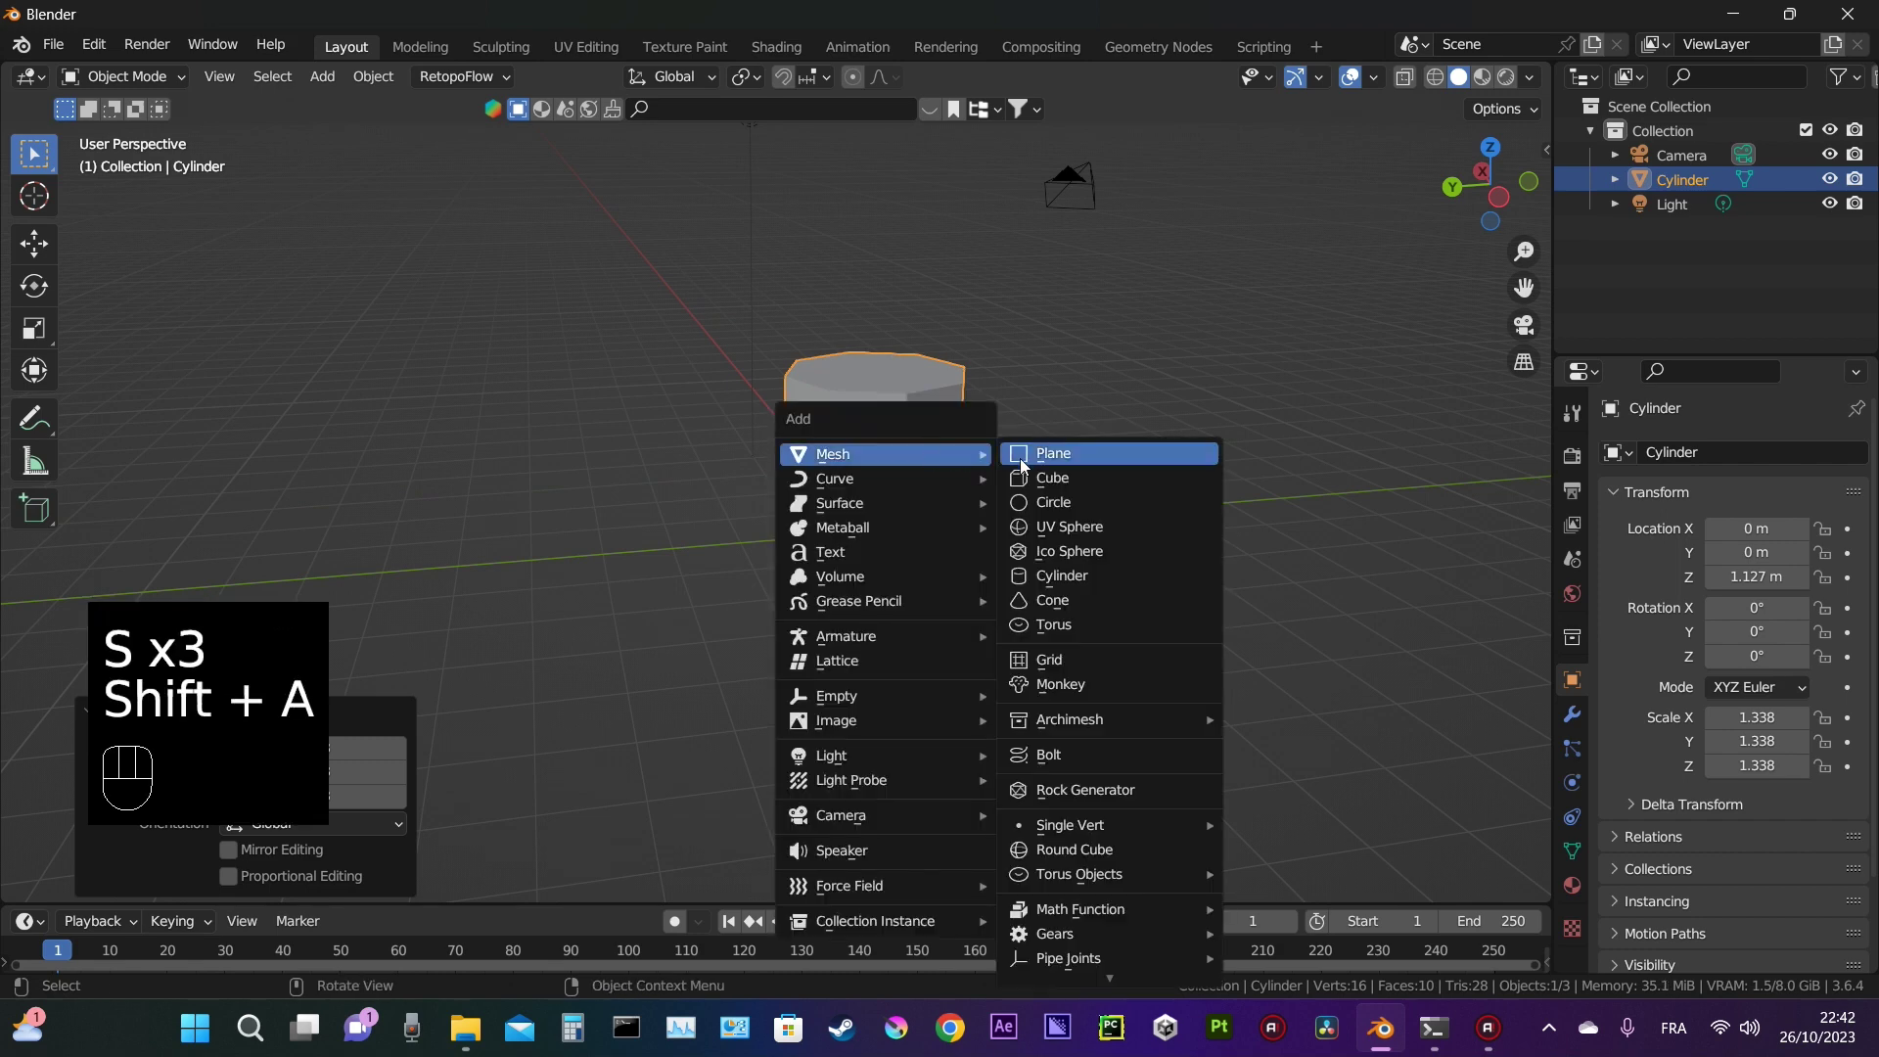
{"action": "left_click", "coordinate": [1063, 452]}
{"action": "key", "text": "s"}
{"action": "left_click", "coordinate": [949, 650]}
{"action": "key", "text": "g"}
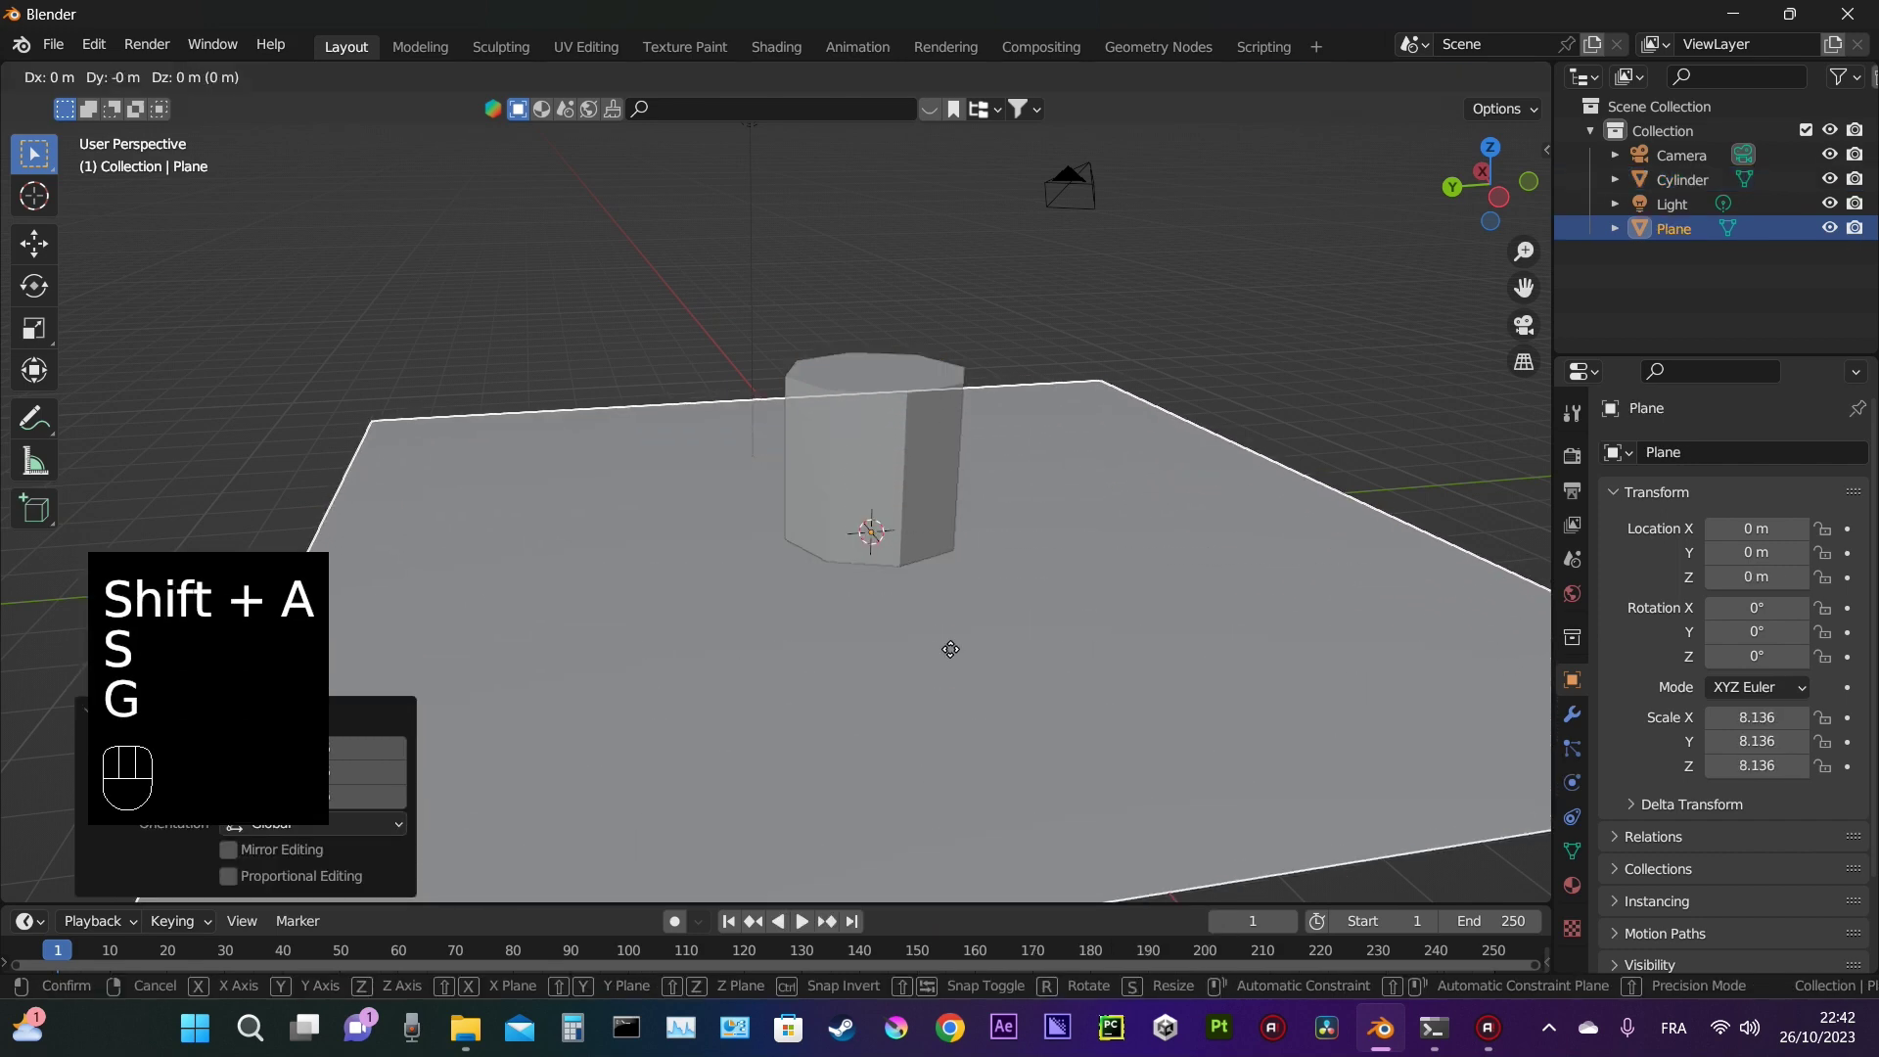
{"action": "middle_click", "coordinate": [944, 671]}
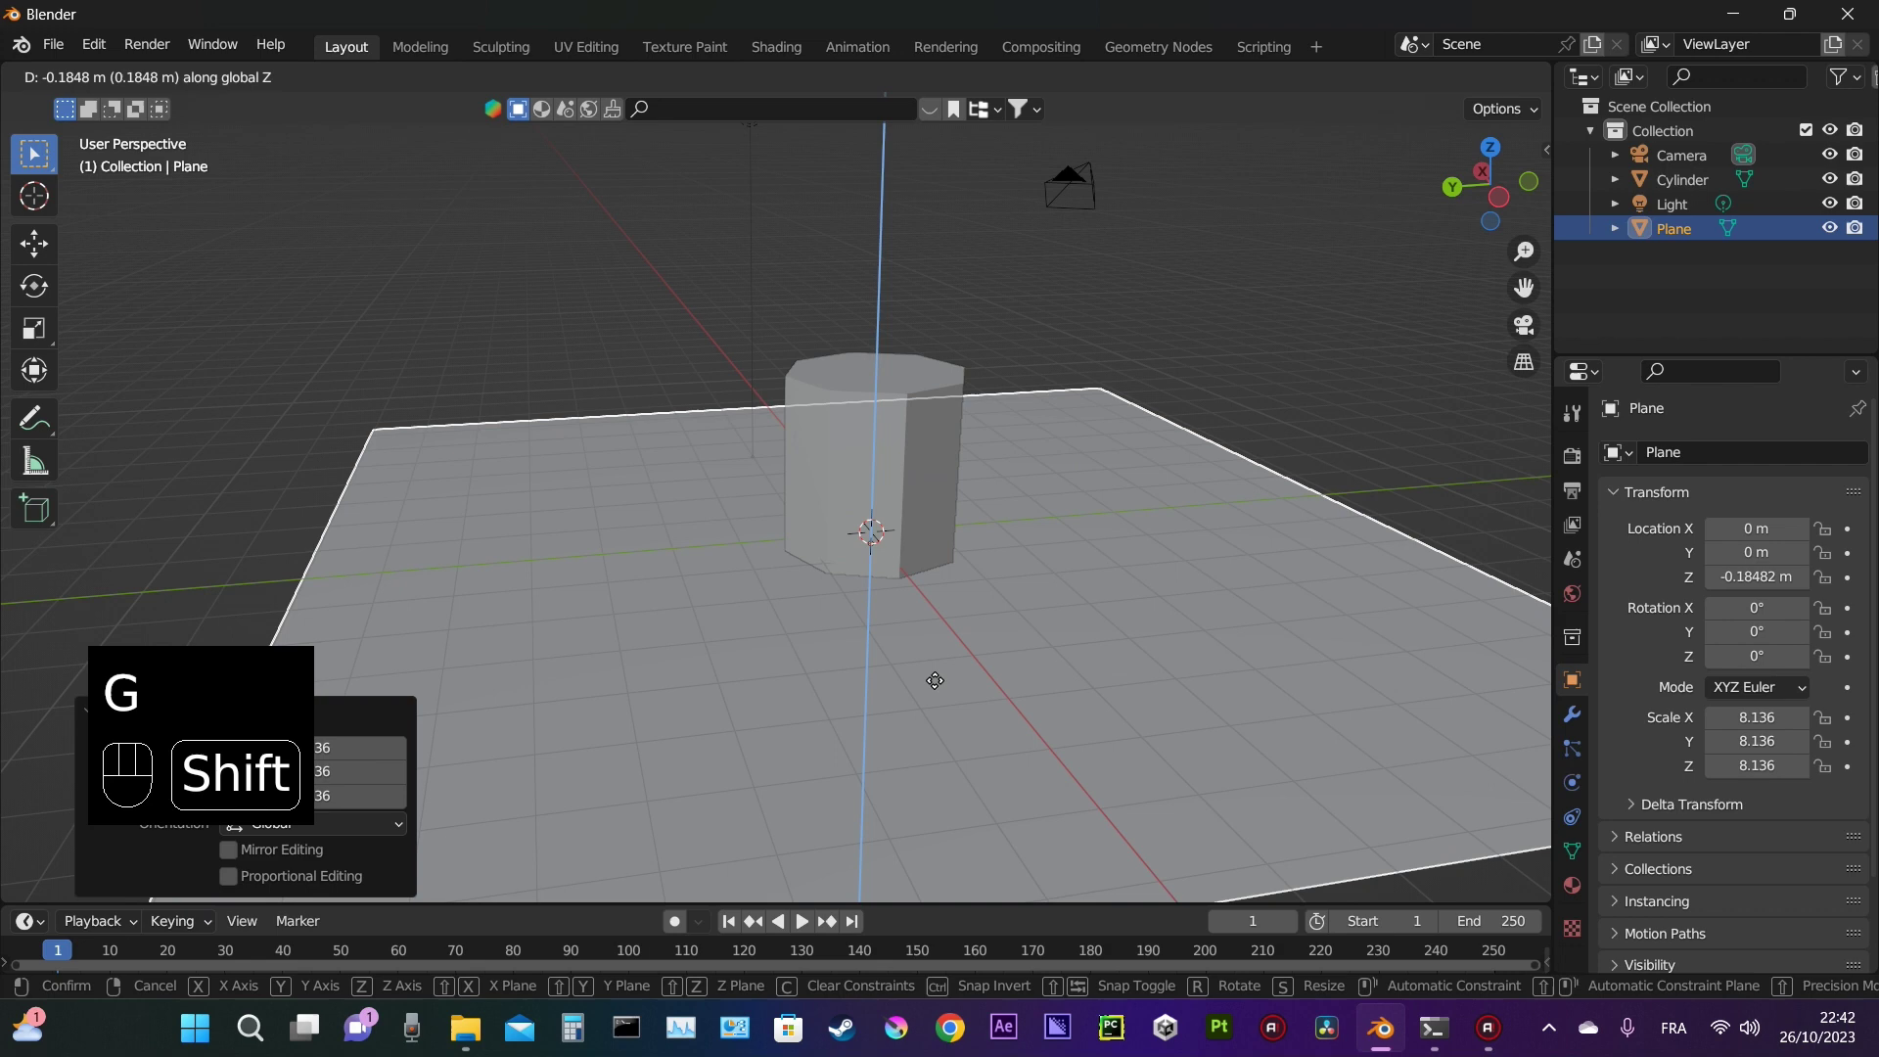
{"action": "left_click", "coordinate": [934, 701], "text": "shift"}
Step: Scale the plane up much further into a large floor
{"action": "left_click", "coordinate": [883, 450]}
{"action": "left_click", "coordinate": [1057, 568]}
{"action": "key", "text": "s"}
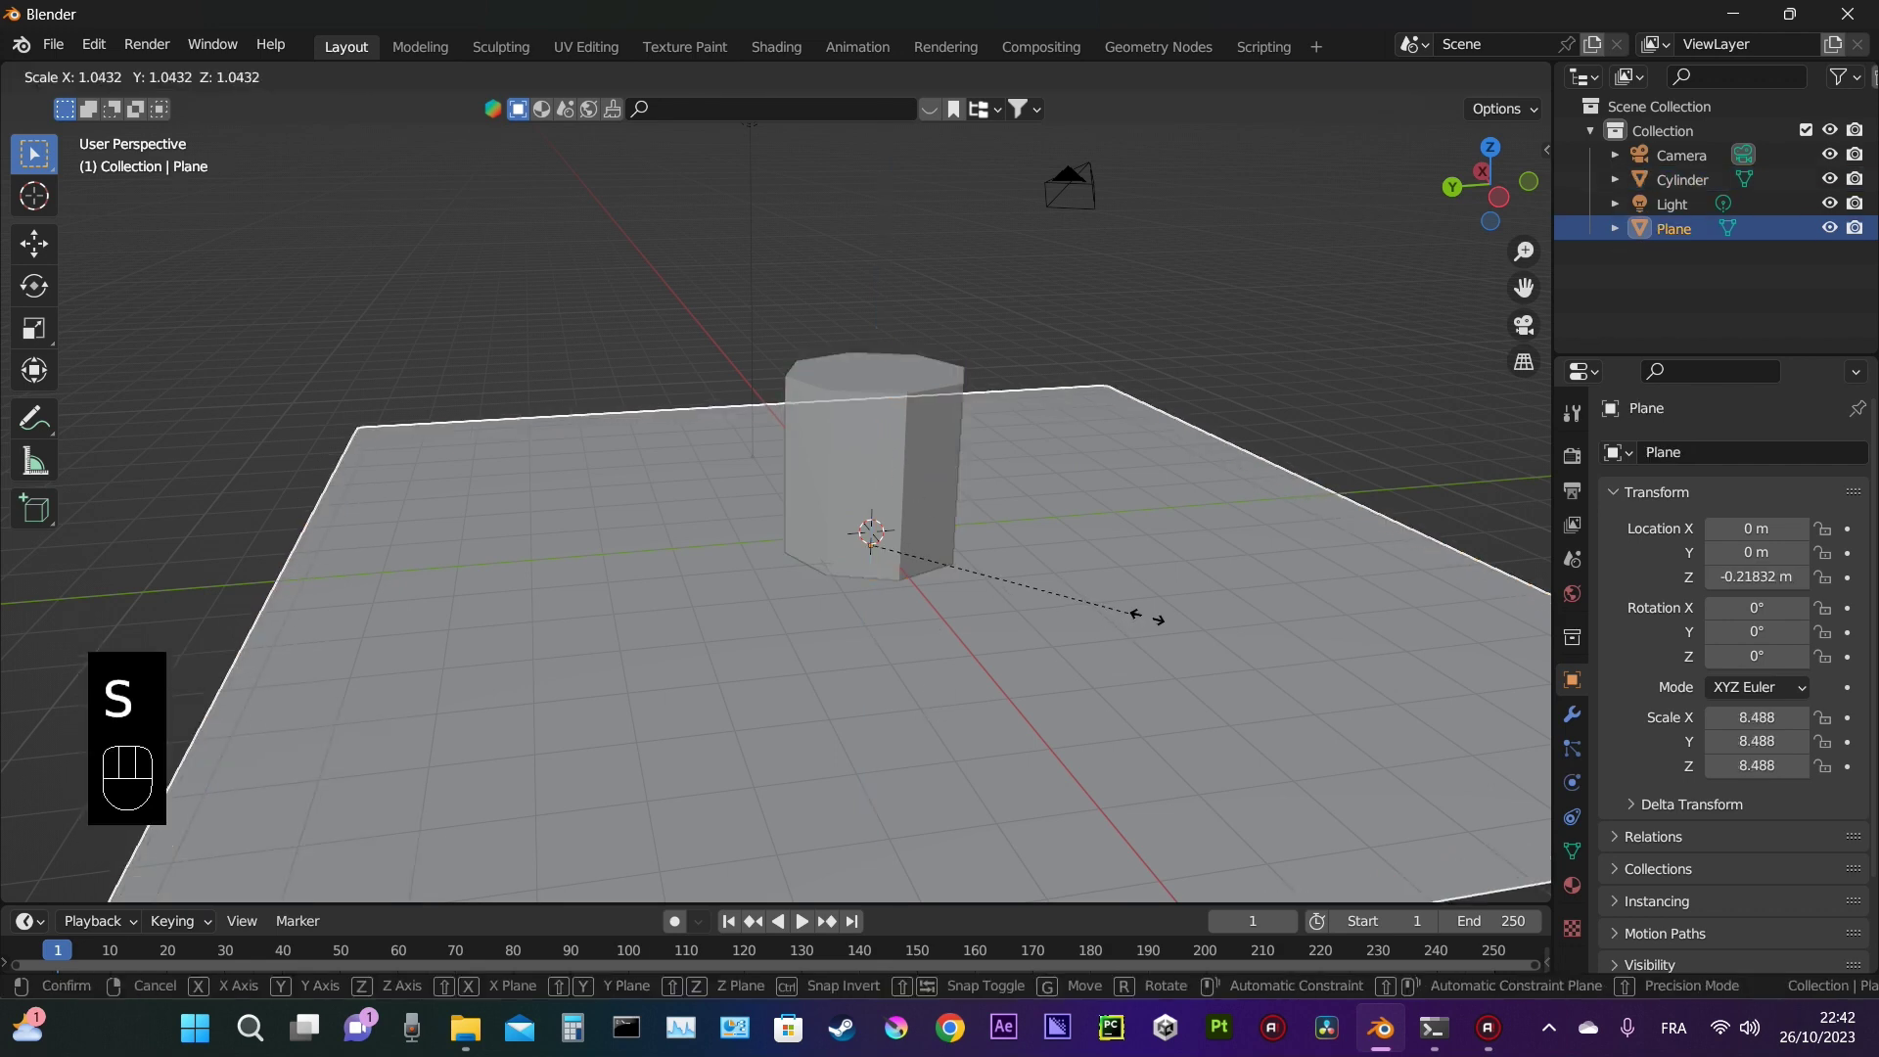
{"action": "left_click", "coordinate": [328, 593]}
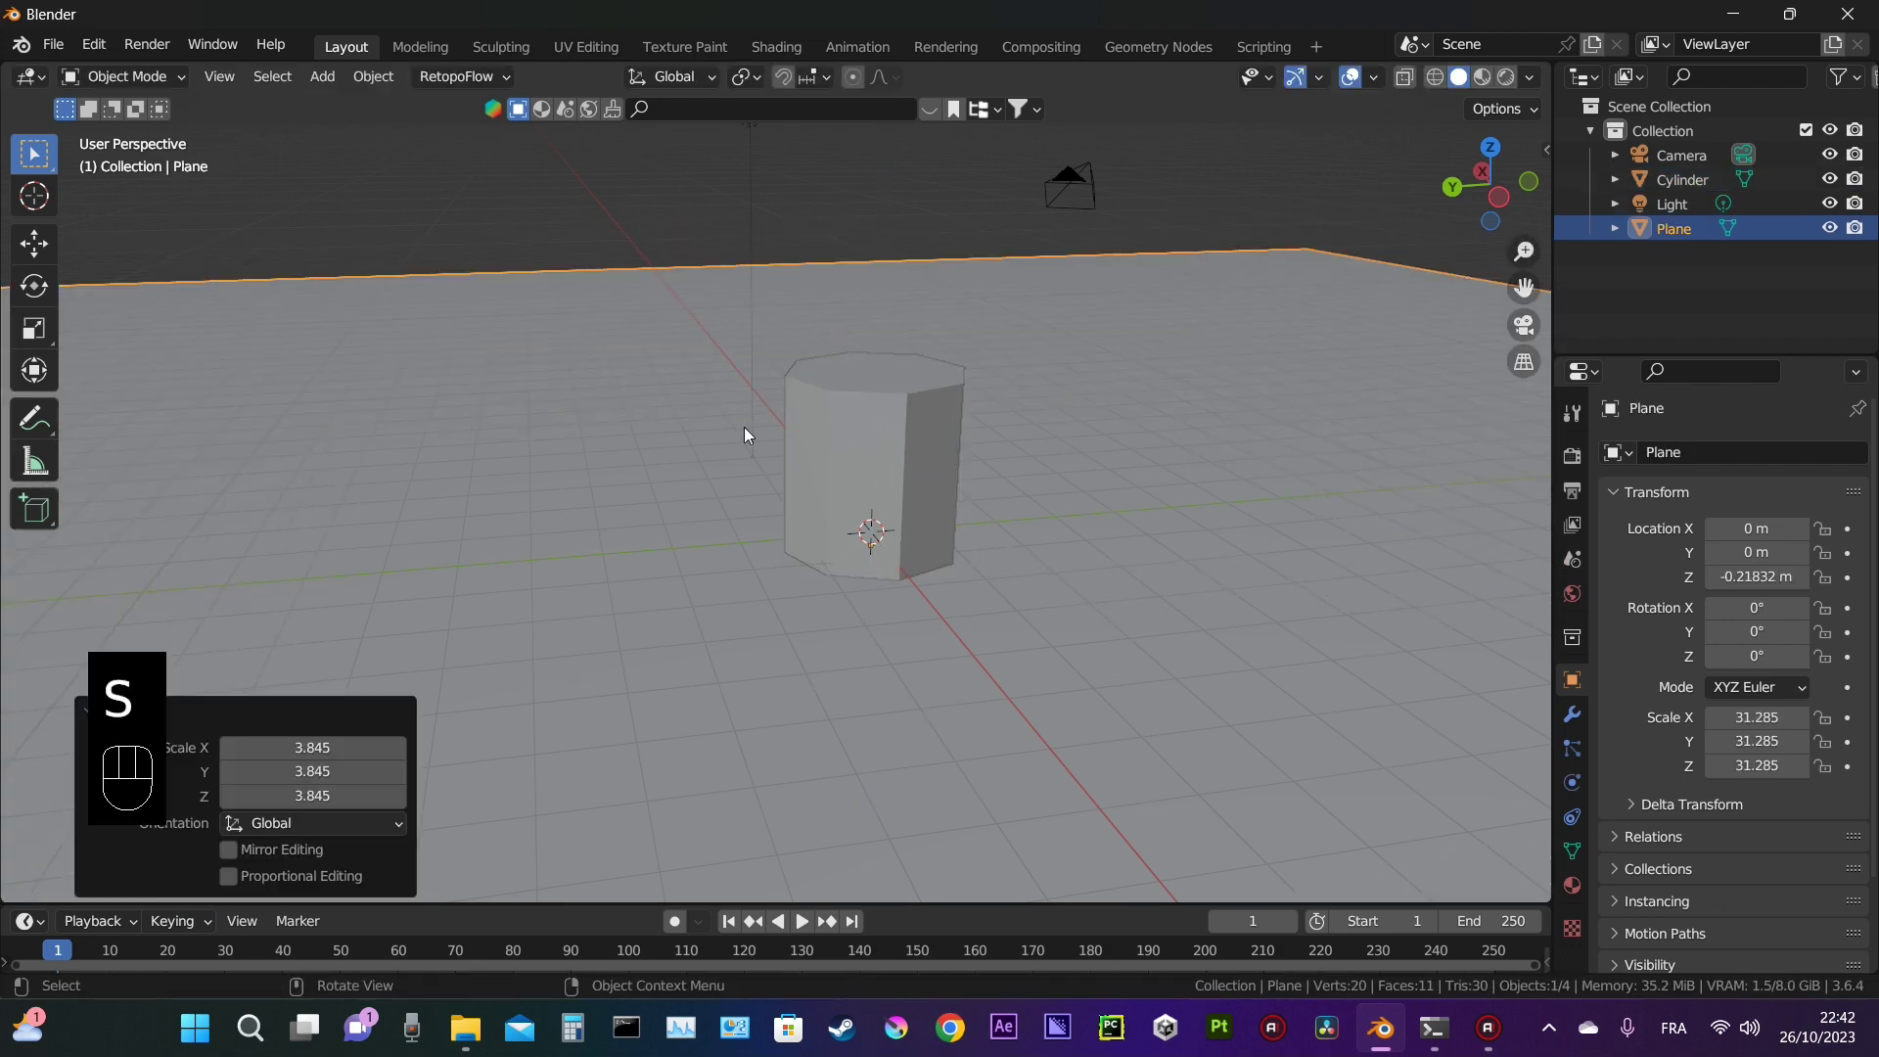
Step: Inset the cylinder's top face and extrude the inner face
{"action": "left_click", "coordinate": [905, 451]}
{"action": "key", "text": "Tab"}
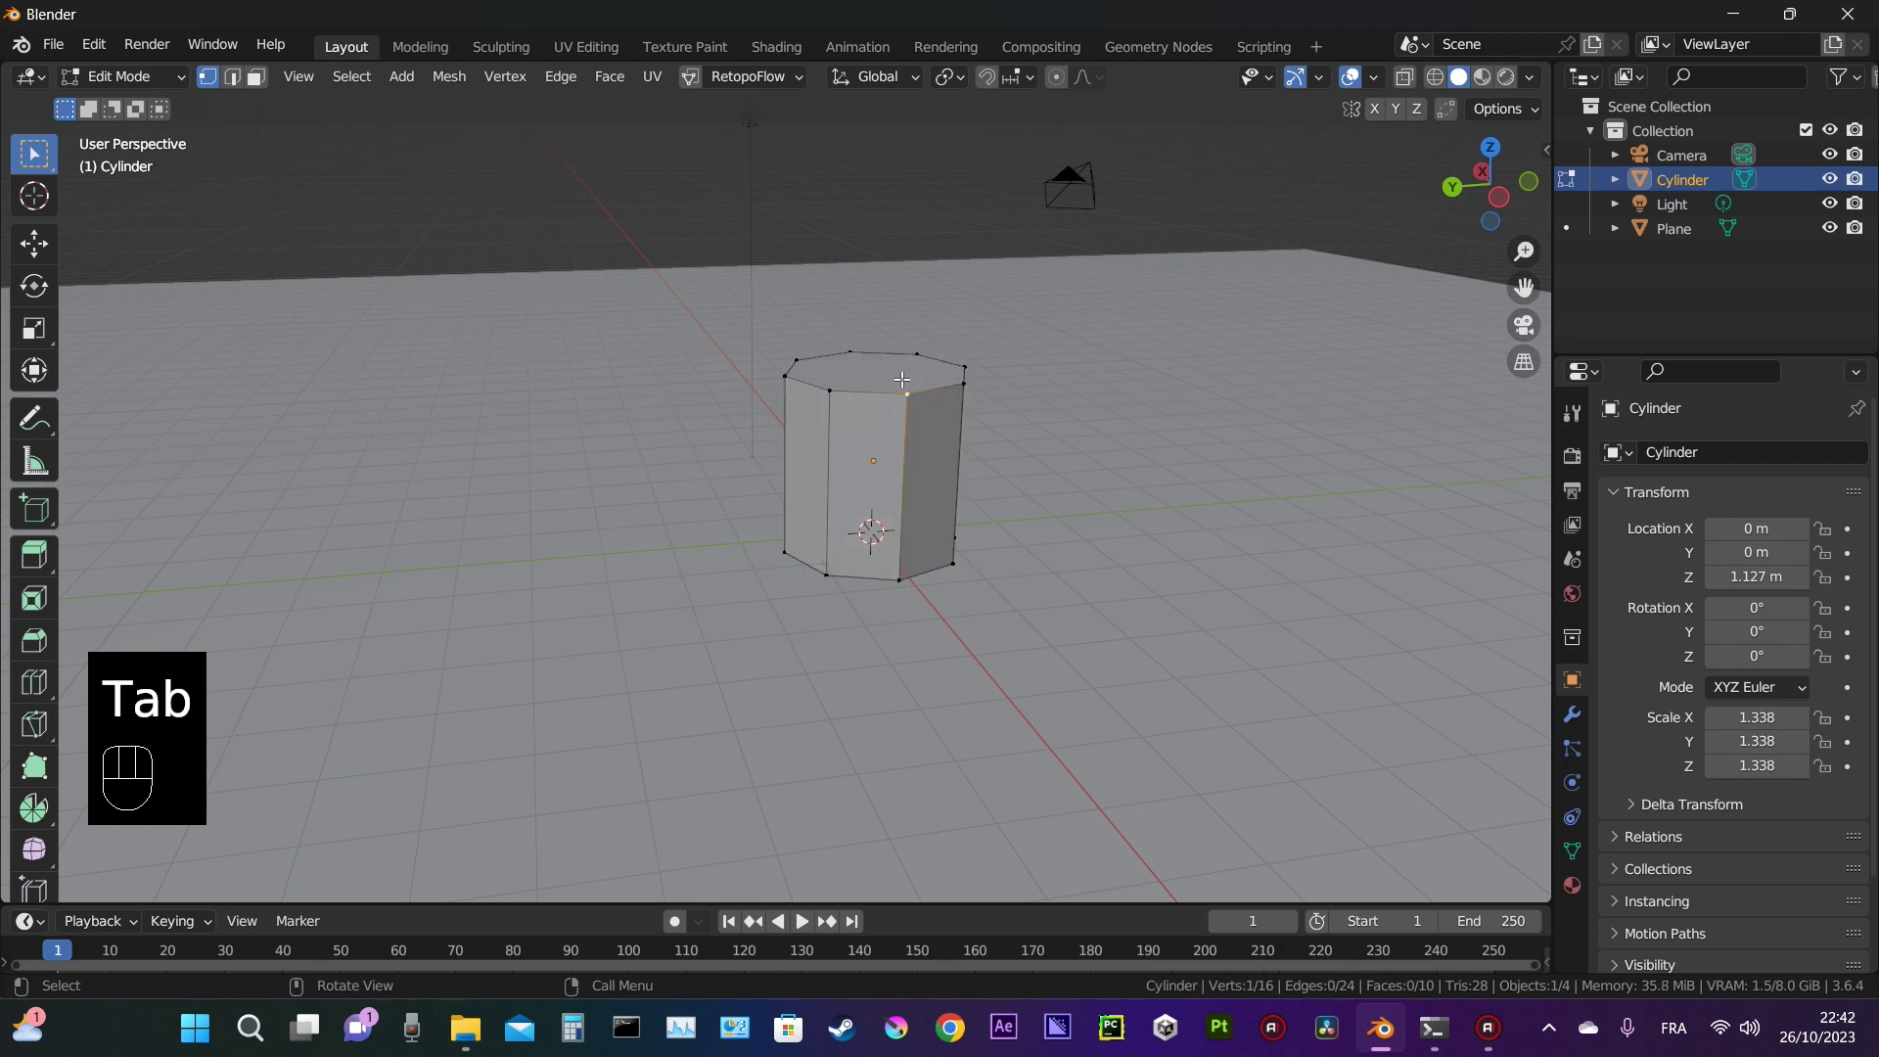
{"action": "key", "text": "3"}
{"action": "left_click", "coordinate": [895, 390]}
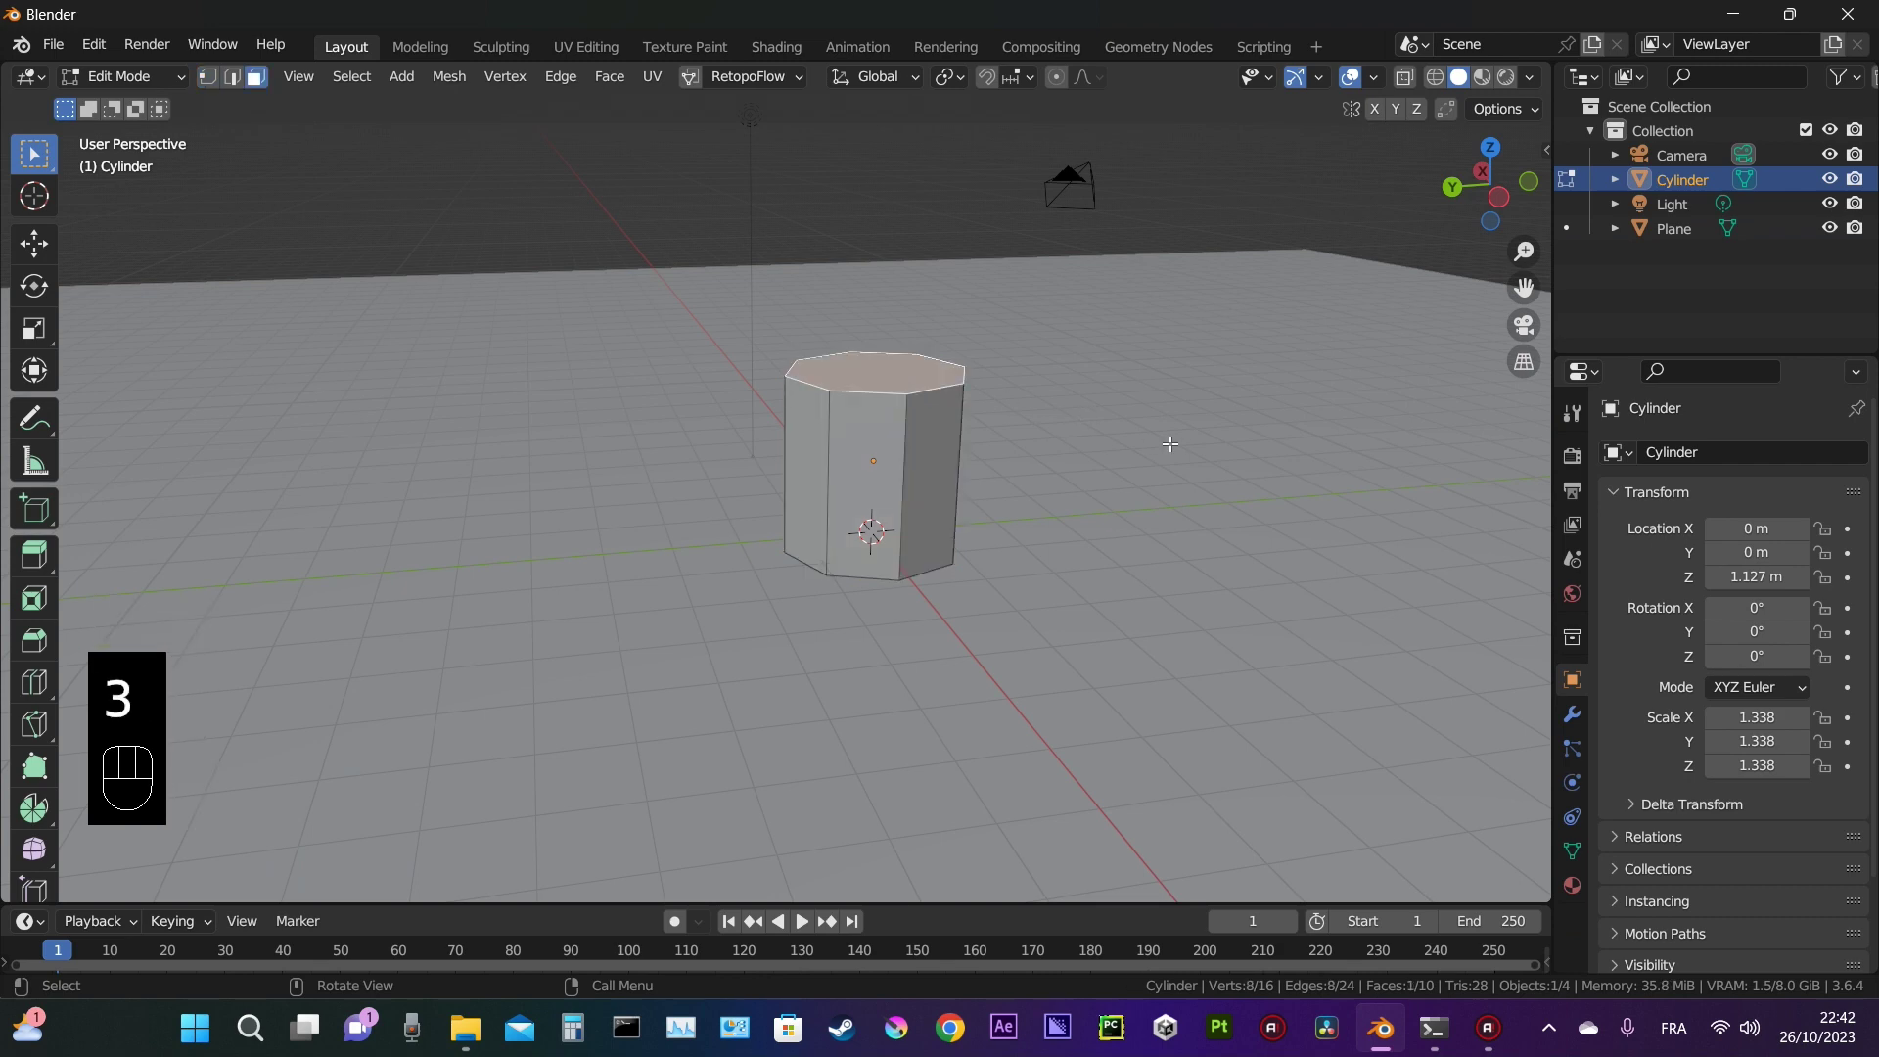
{"action": "key", "text": "i"}
{"action": "left_click", "coordinate": [1173, 447]}
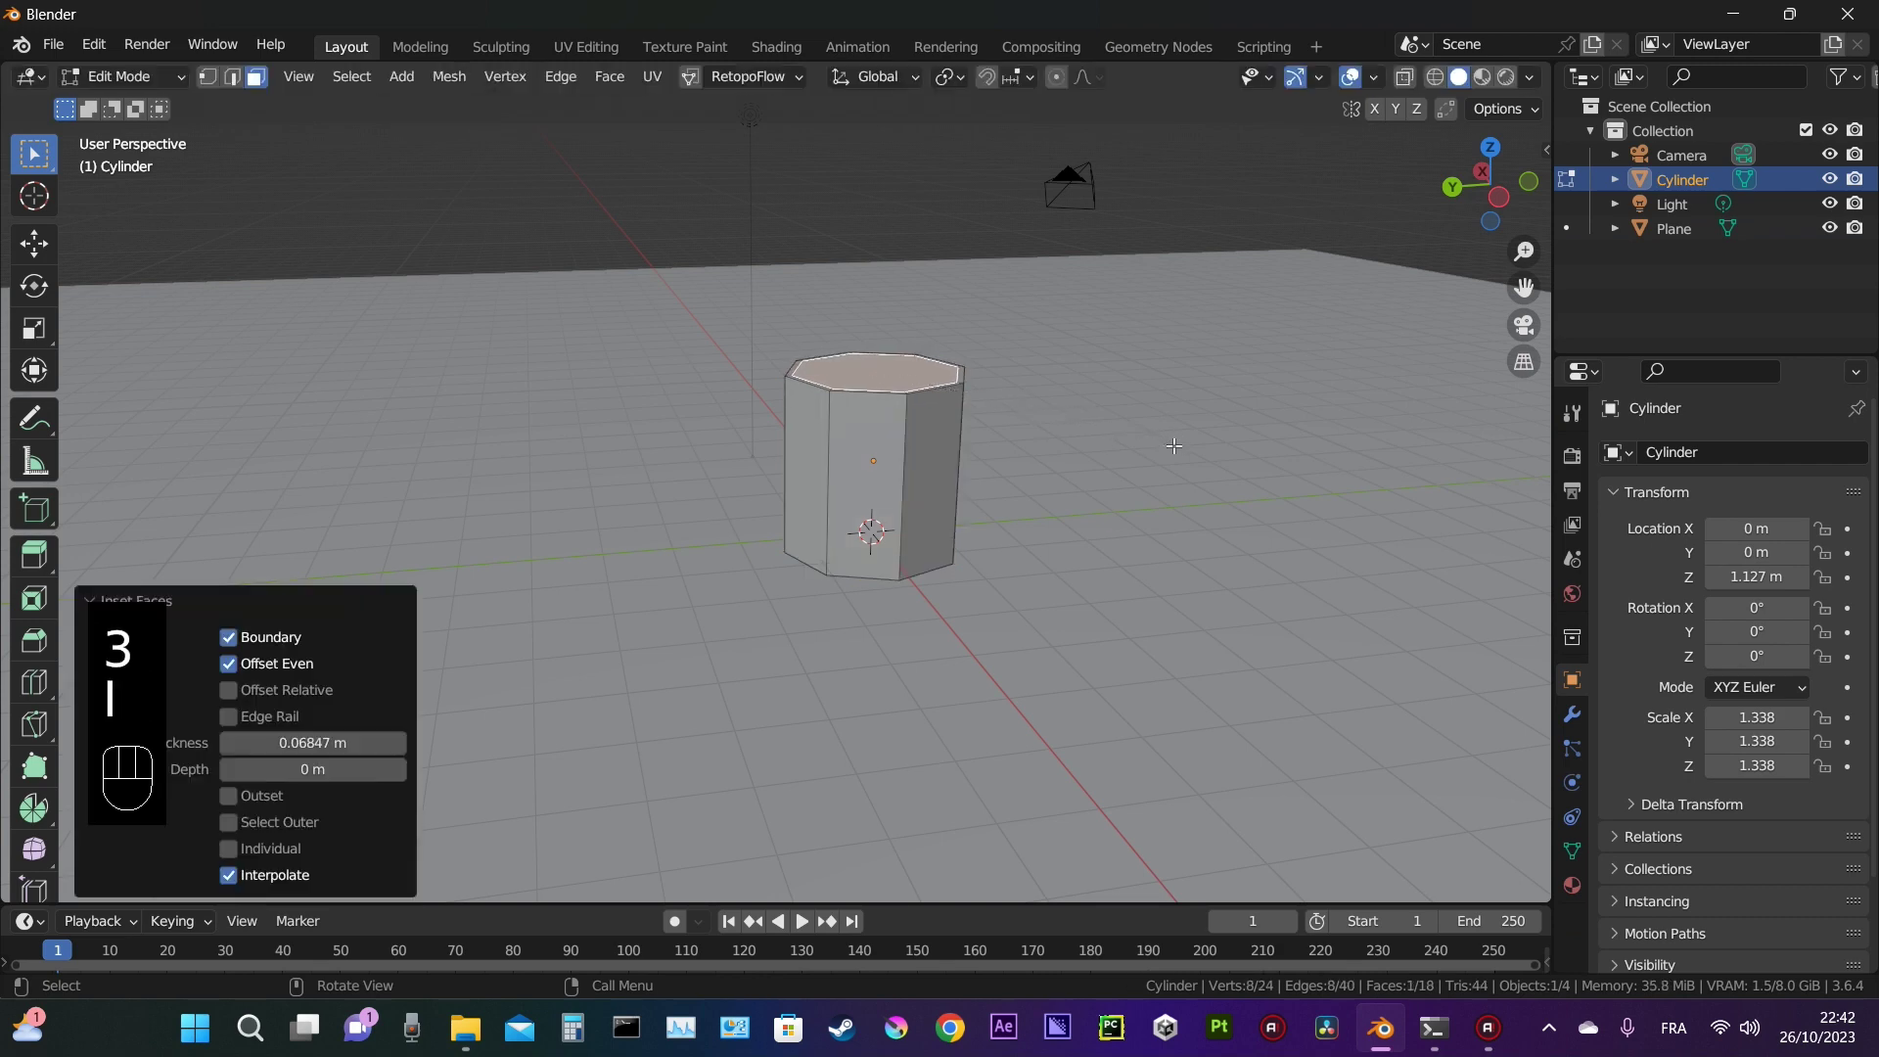
{"action": "key", "text": "e"}
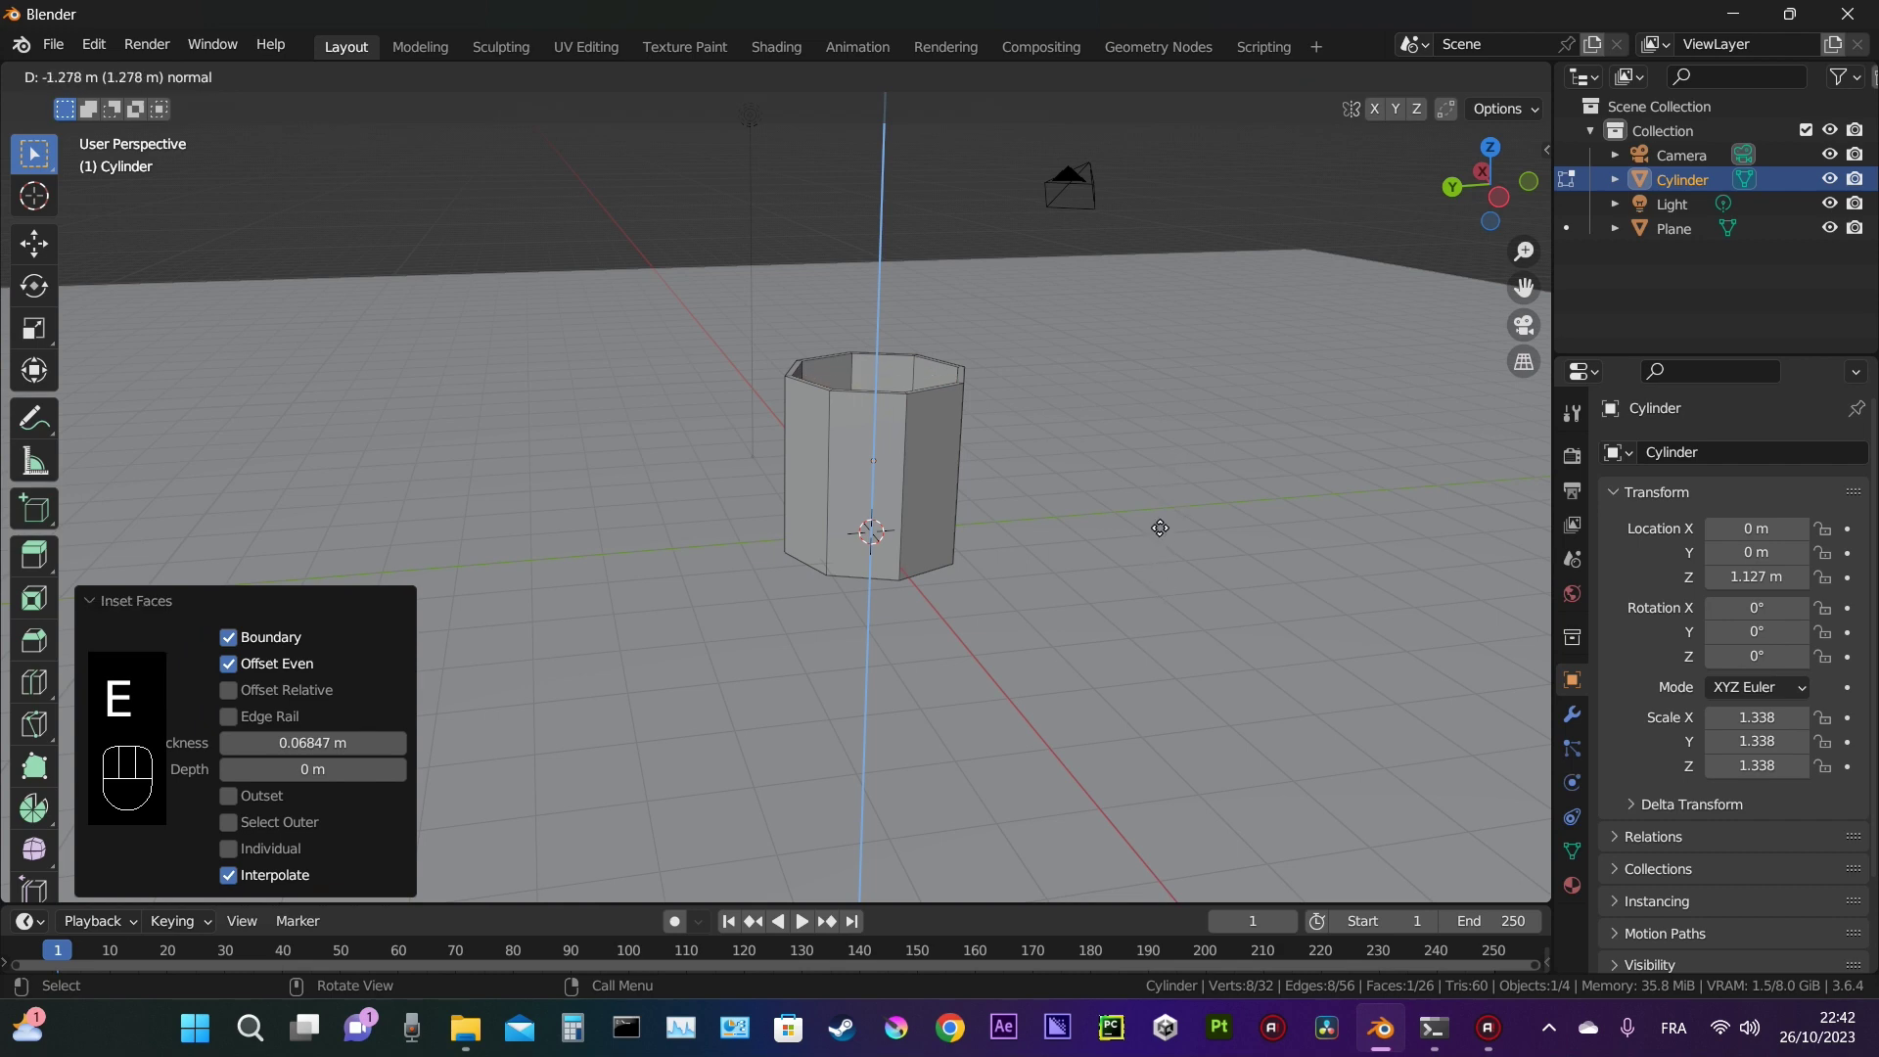
{"action": "left_click", "coordinate": [1160, 528]}
Step: Sink the inner top face down in X-ray view to form the cup's floor
{"action": "key", "text": "alt+z"}
{"action": "key", "text": "g"}
{"action": "key", "text": "z"}
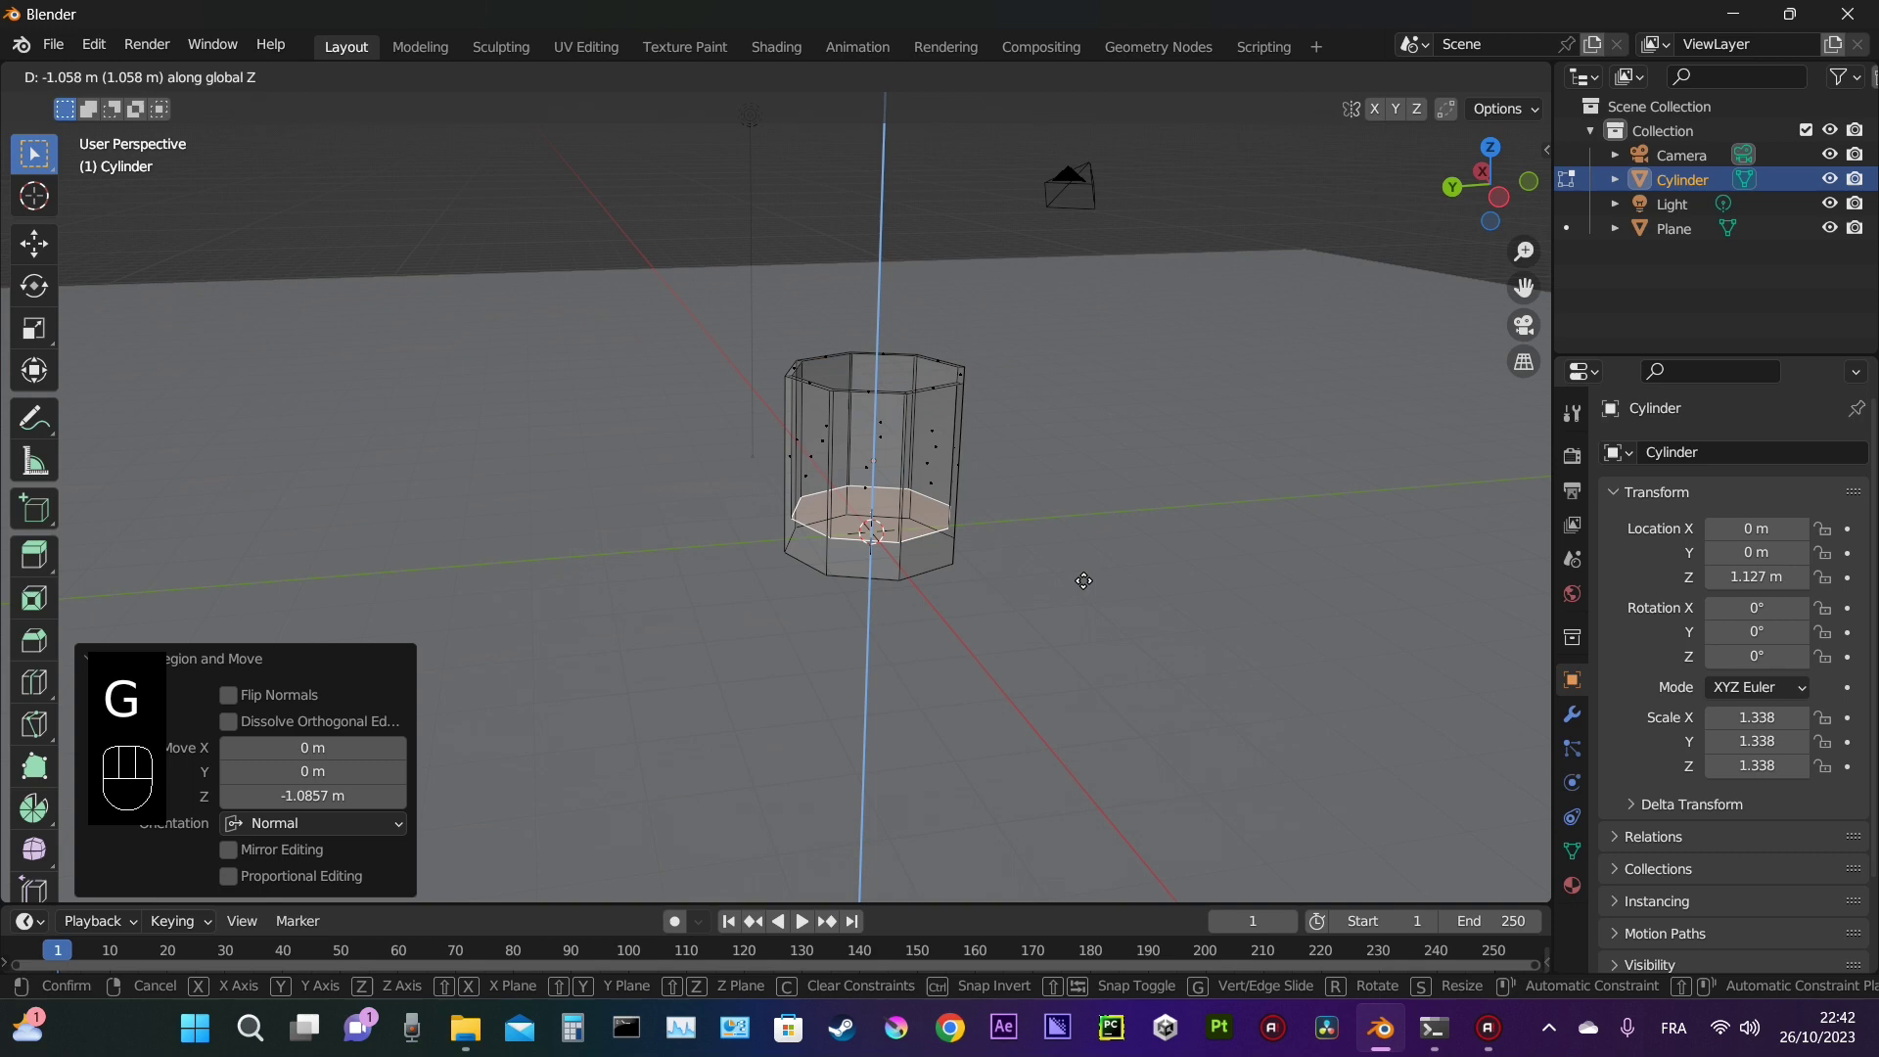
{"action": "left_click", "coordinate": [1084, 578]}
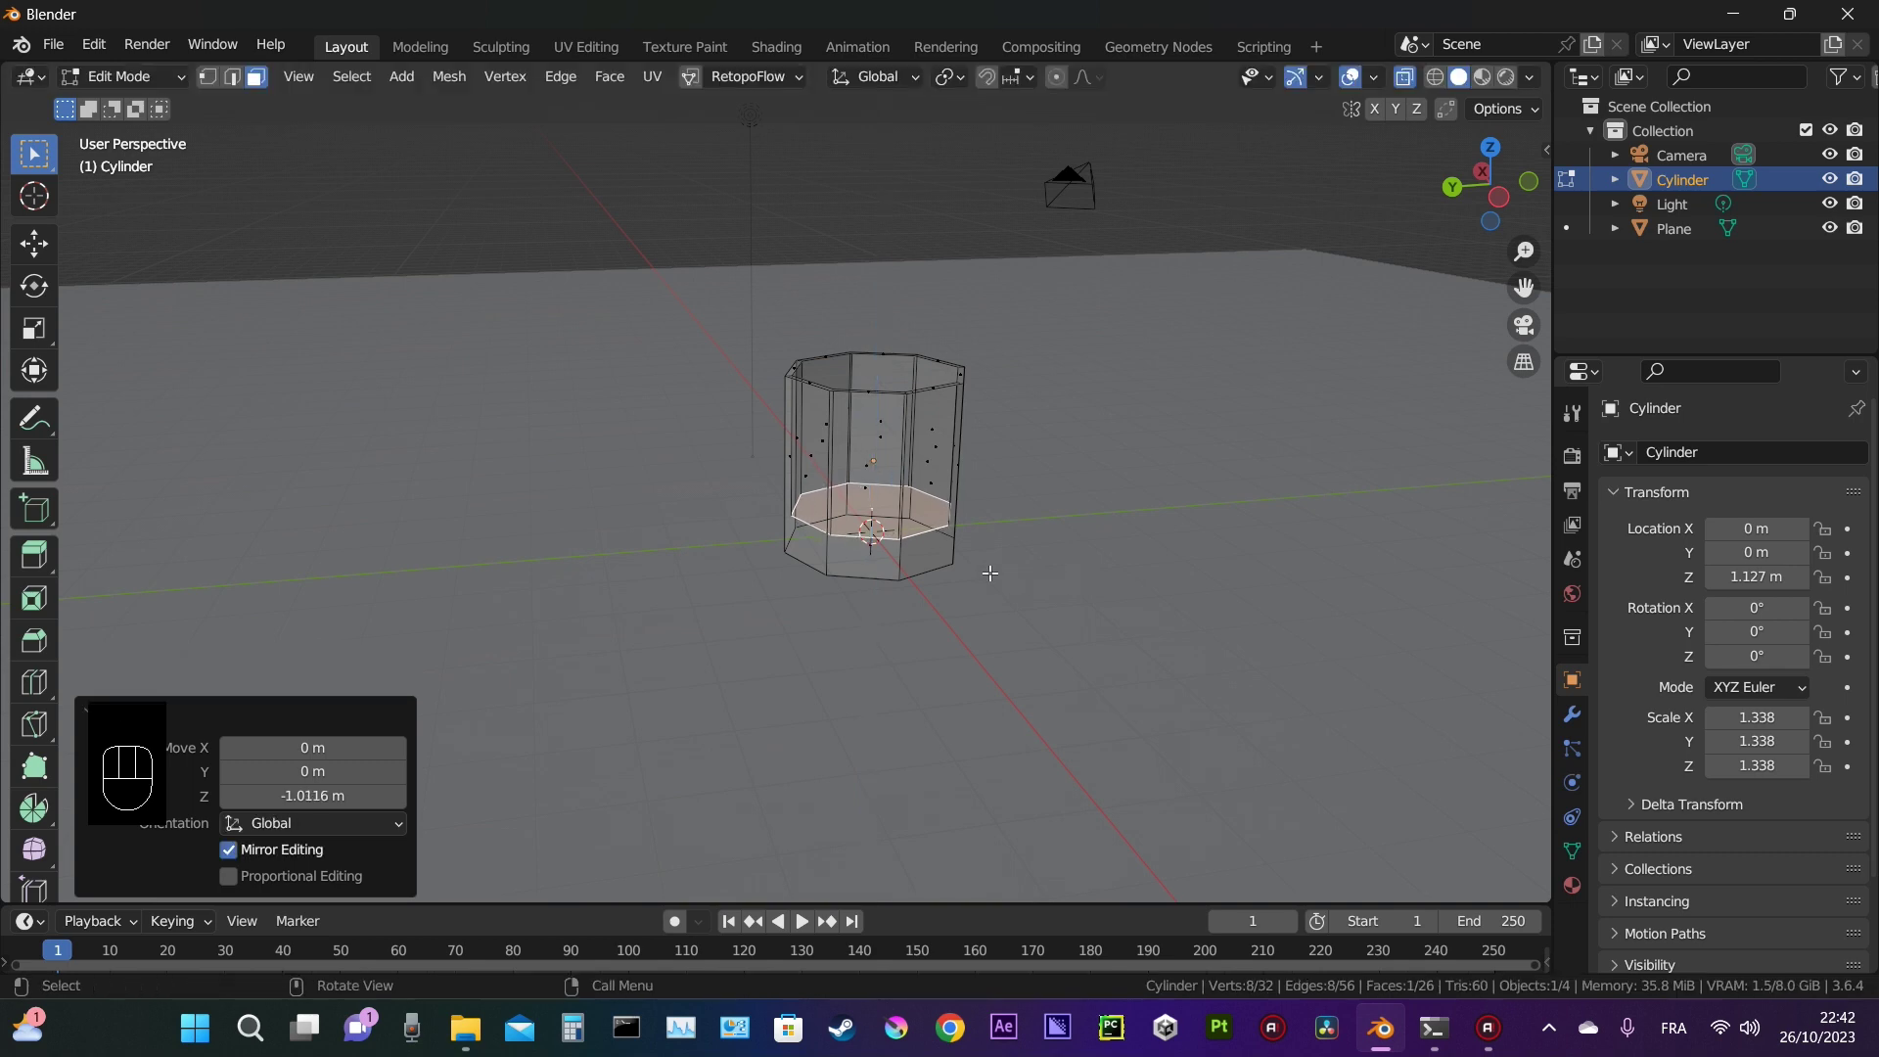
{"action": "key", "text": "Tab"}
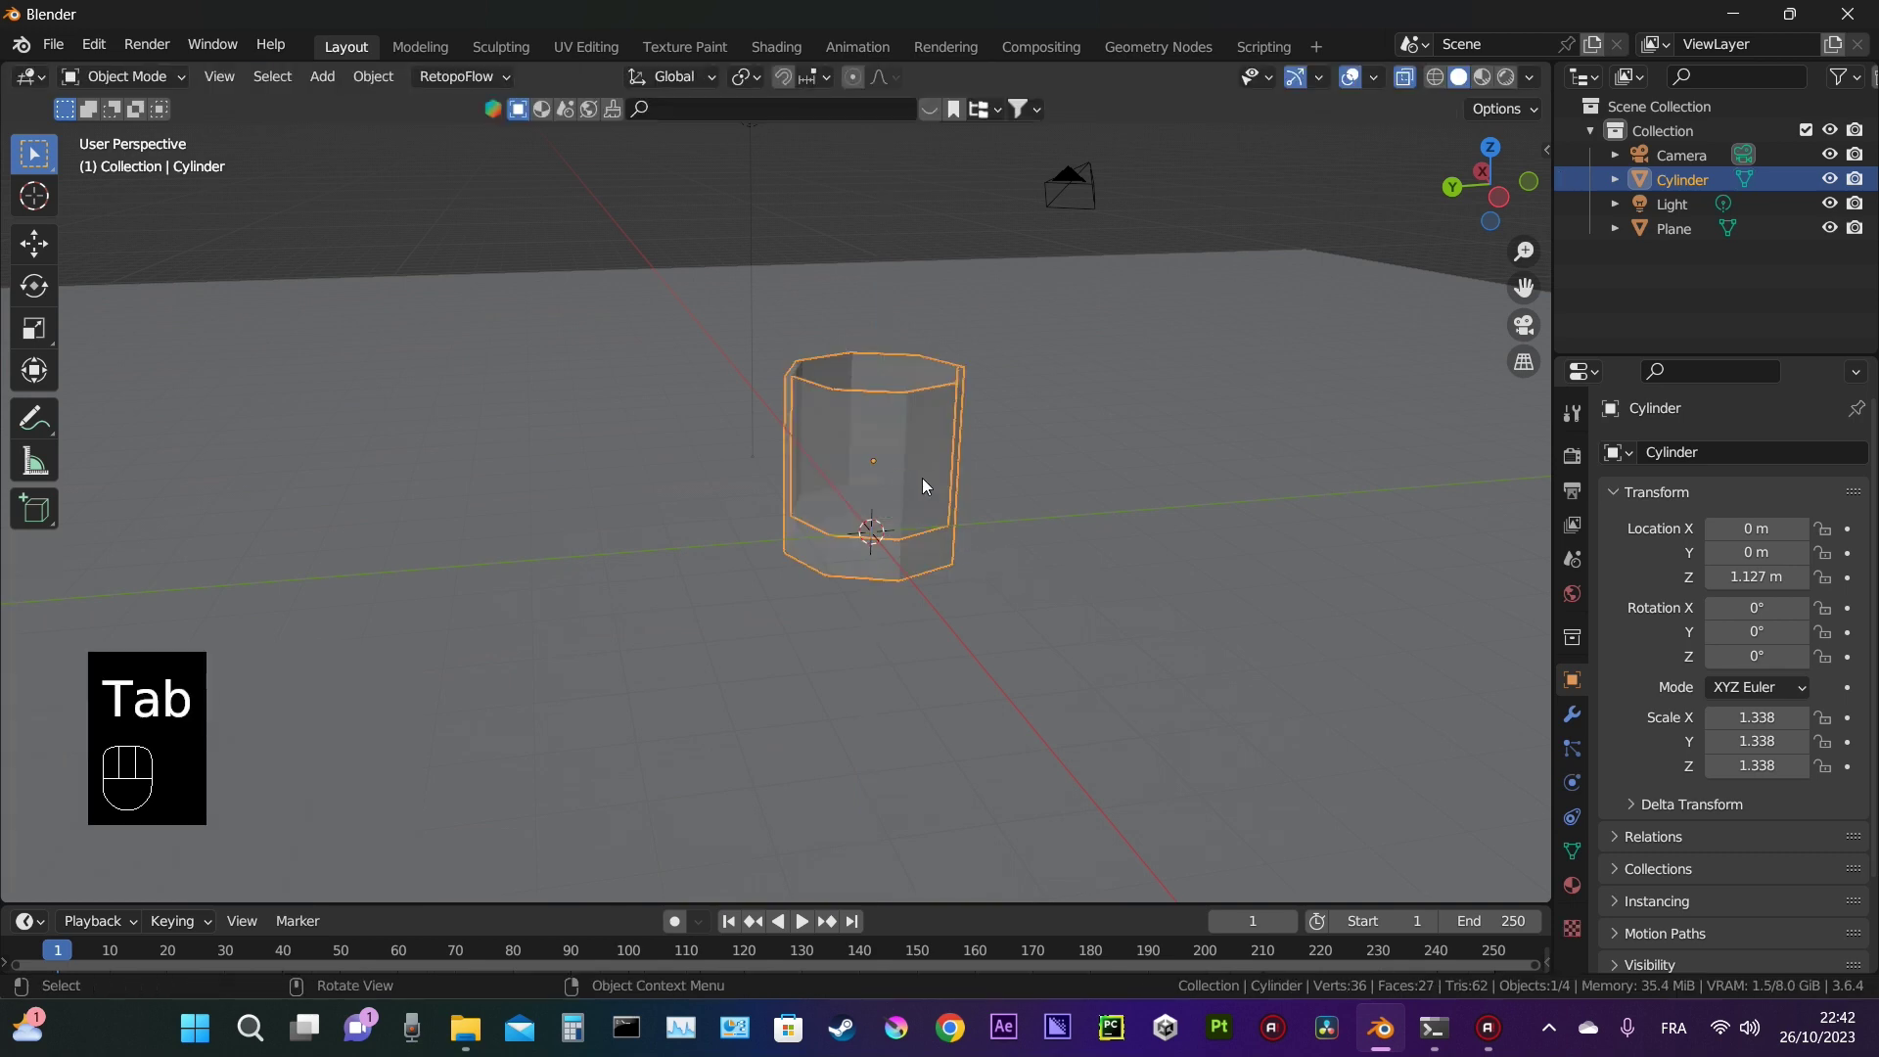
{"action": "middle_click_drag", "start_coordinate": [891, 529], "coordinate": [891, 493]}
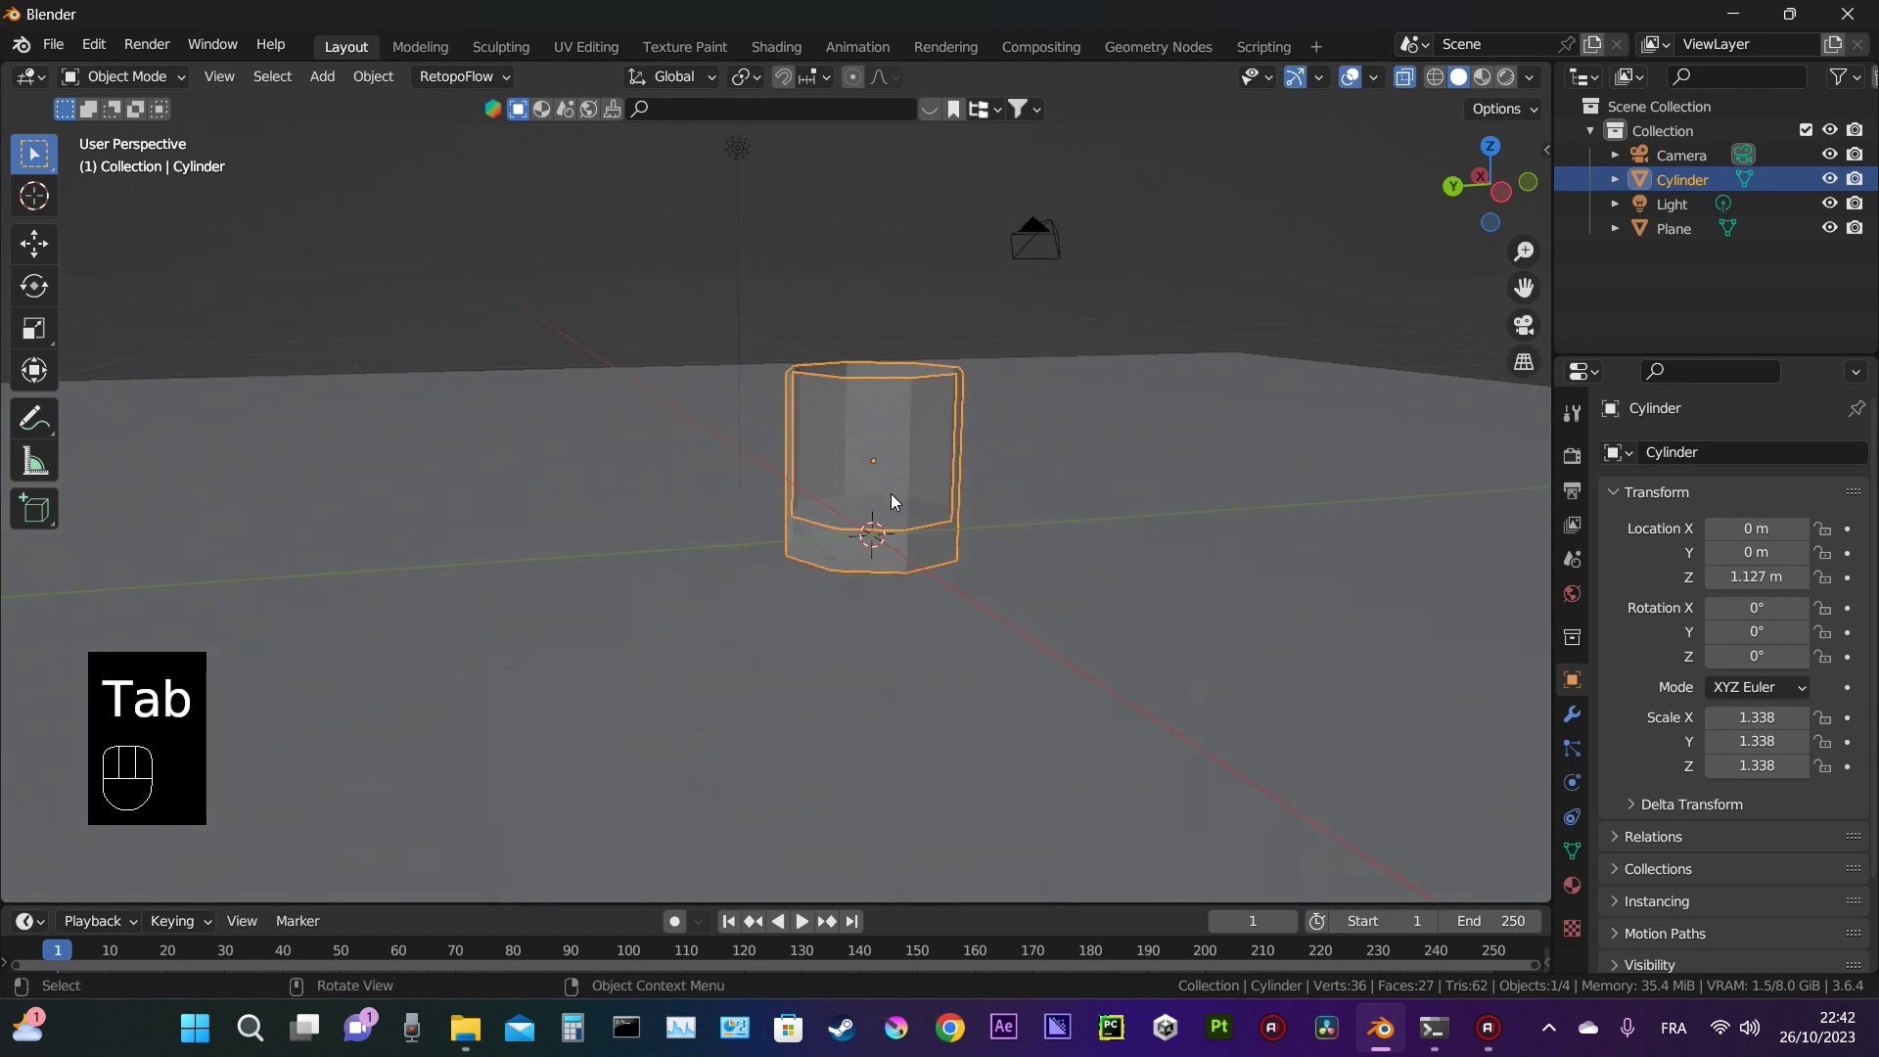
Step: Add a loop cut near the cup's base
{"action": "key", "text": "Tab"}
{"action": "scroll", "coordinate": [866, 536], "scroll_direction": "up", "scroll_amount": 4}
{"action": "key", "text": "ctrl+r"}
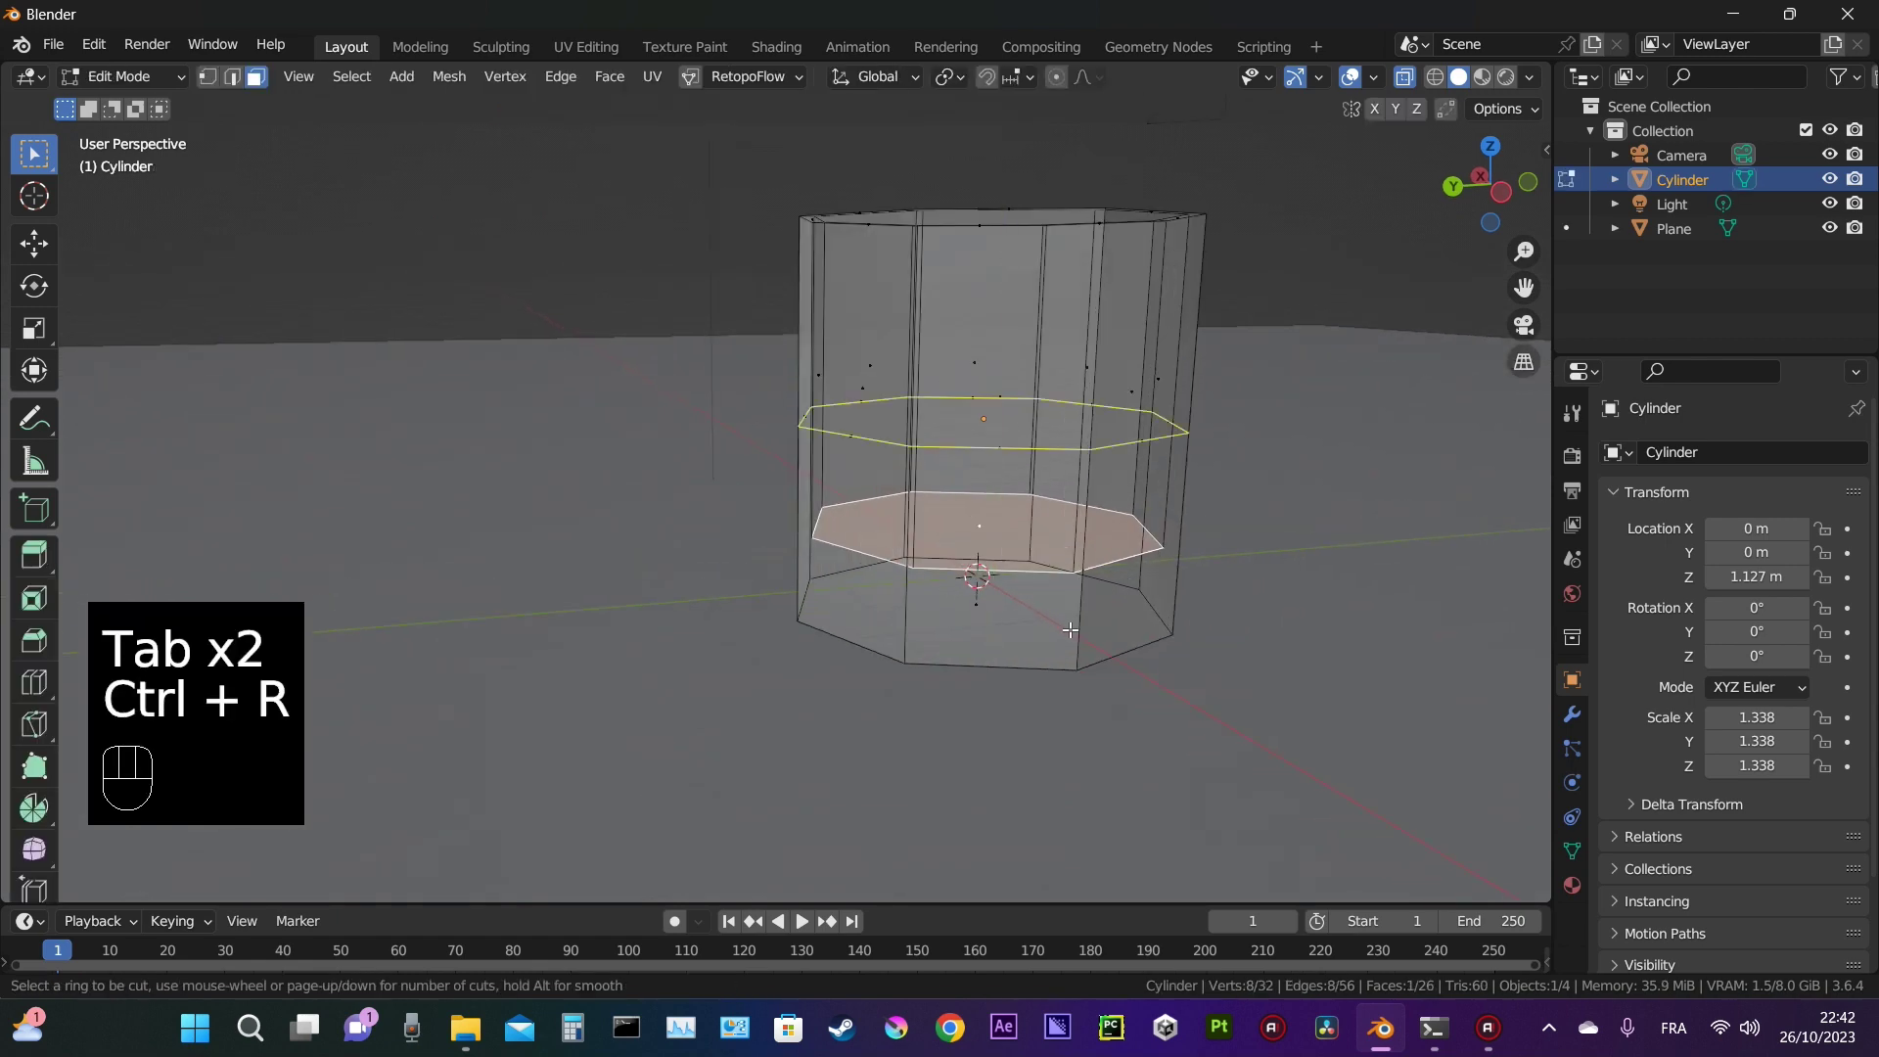
{"action": "left_click", "coordinate": [1073, 641]}
{"action": "left_click", "coordinate": [1082, 764]}
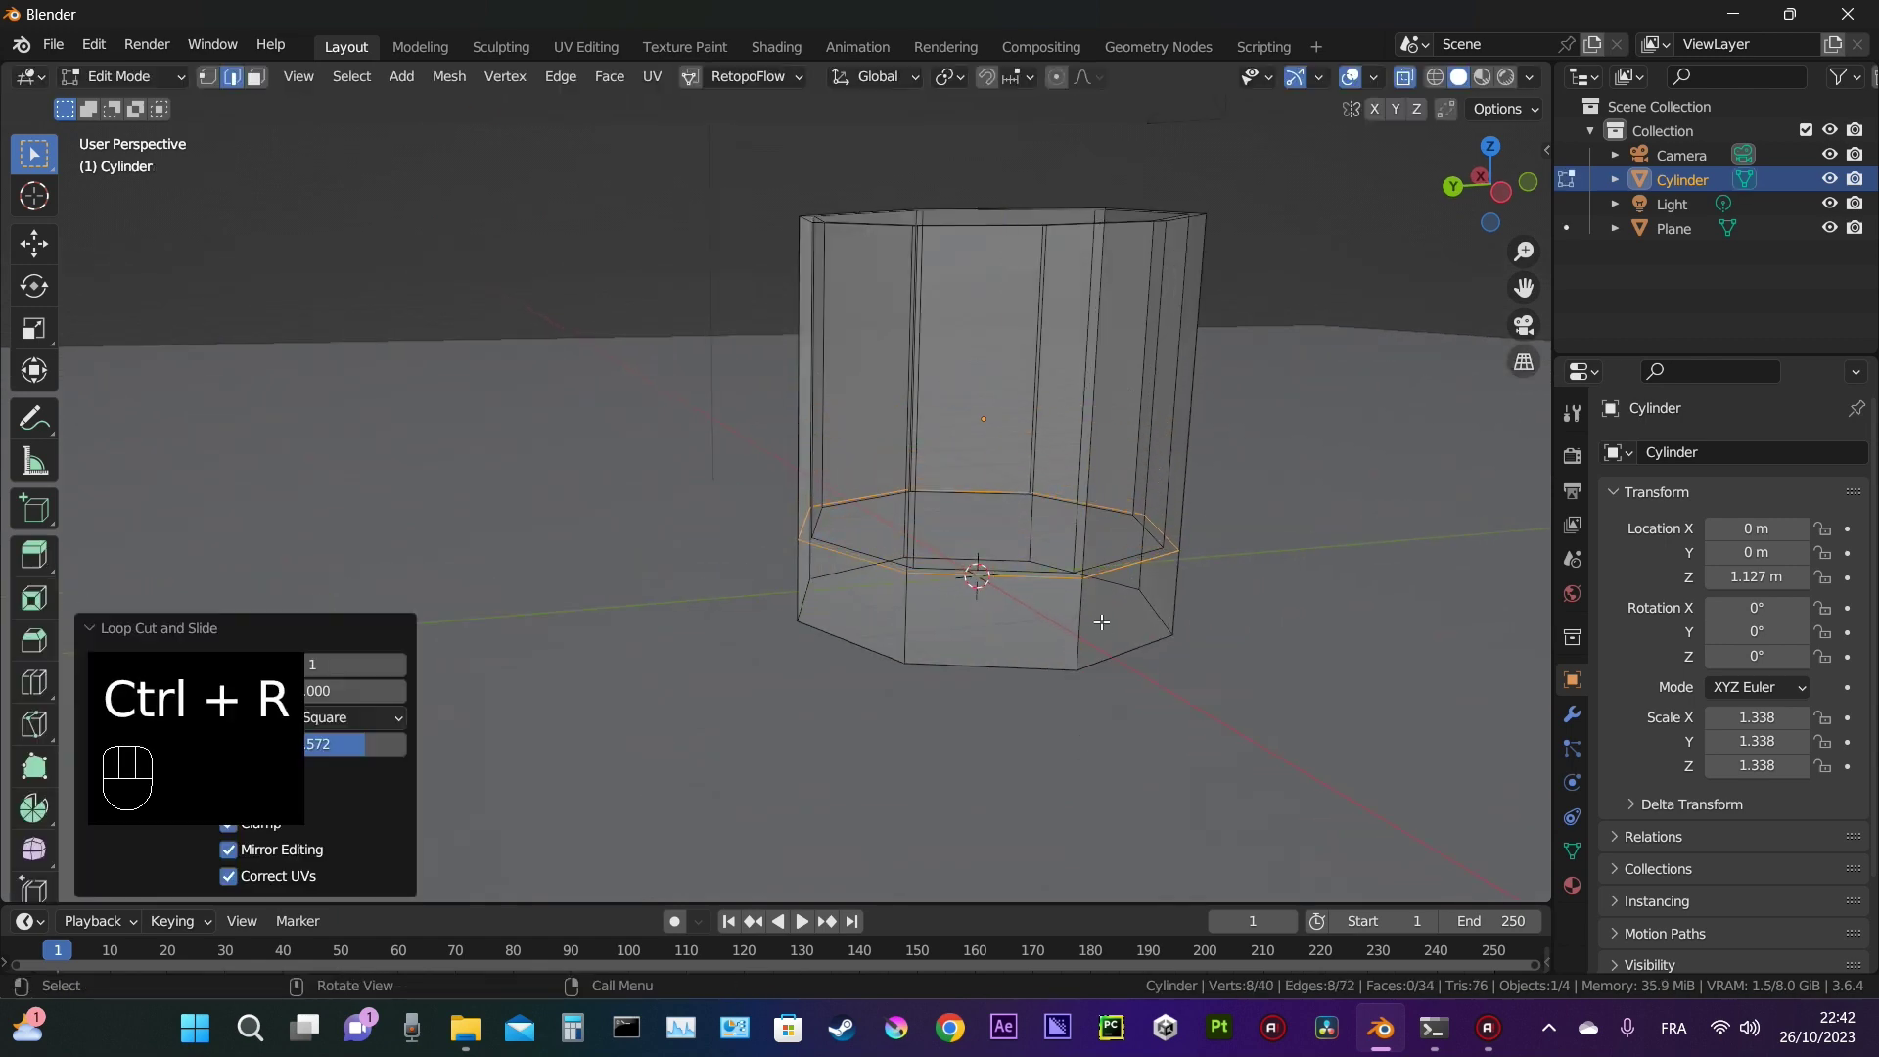
{"action": "middle_click_drag", "start_coordinate": [1082, 768], "coordinate": [1098, 585]}
Step: Add a level-3 Subdivision Surface modifier and shade the cup smooth
{"action": "key", "text": "Tab"}
{"action": "key", "text": "alt+z"}
{"action": "scroll", "coordinate": [1077, 533], "scroll_direction": "down", "scroll_amount": 4}
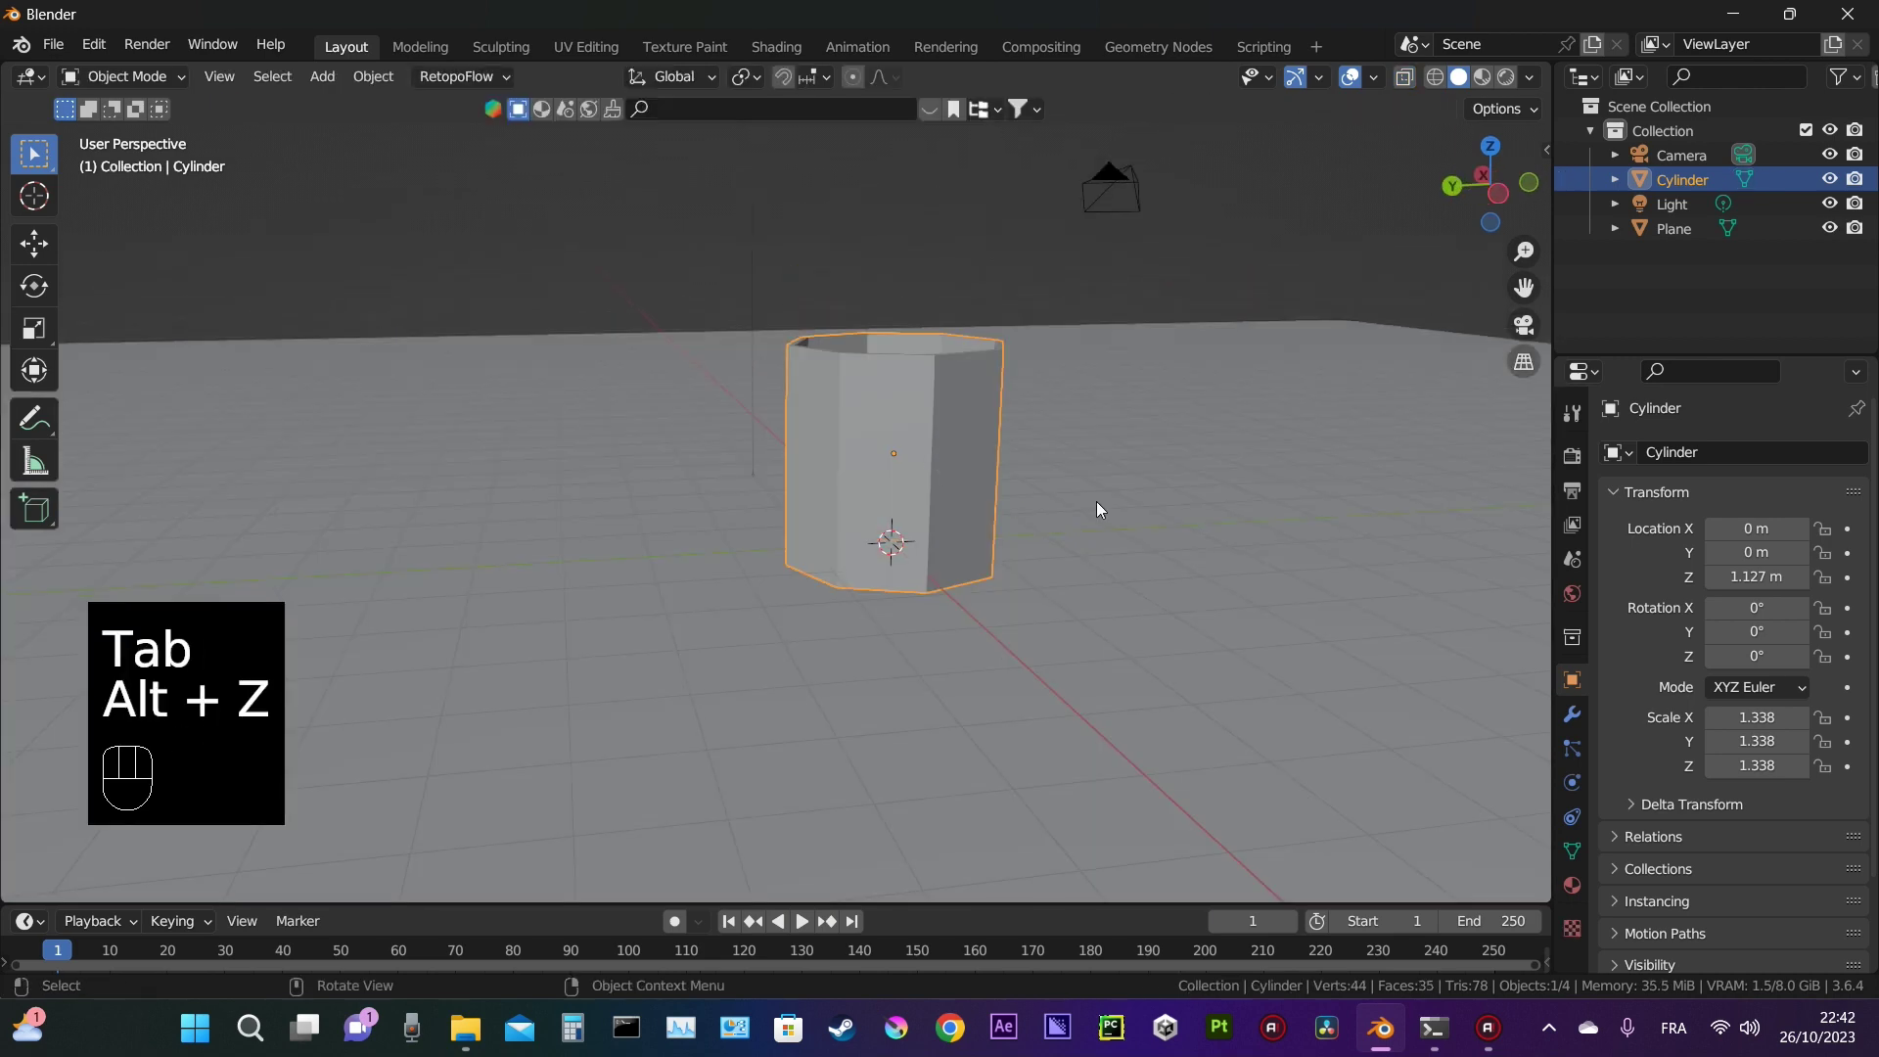
{"action": "left_click", "coordinate": [1571, 714]}
{"action": "left_click", "coordinate": [1703, 452]}
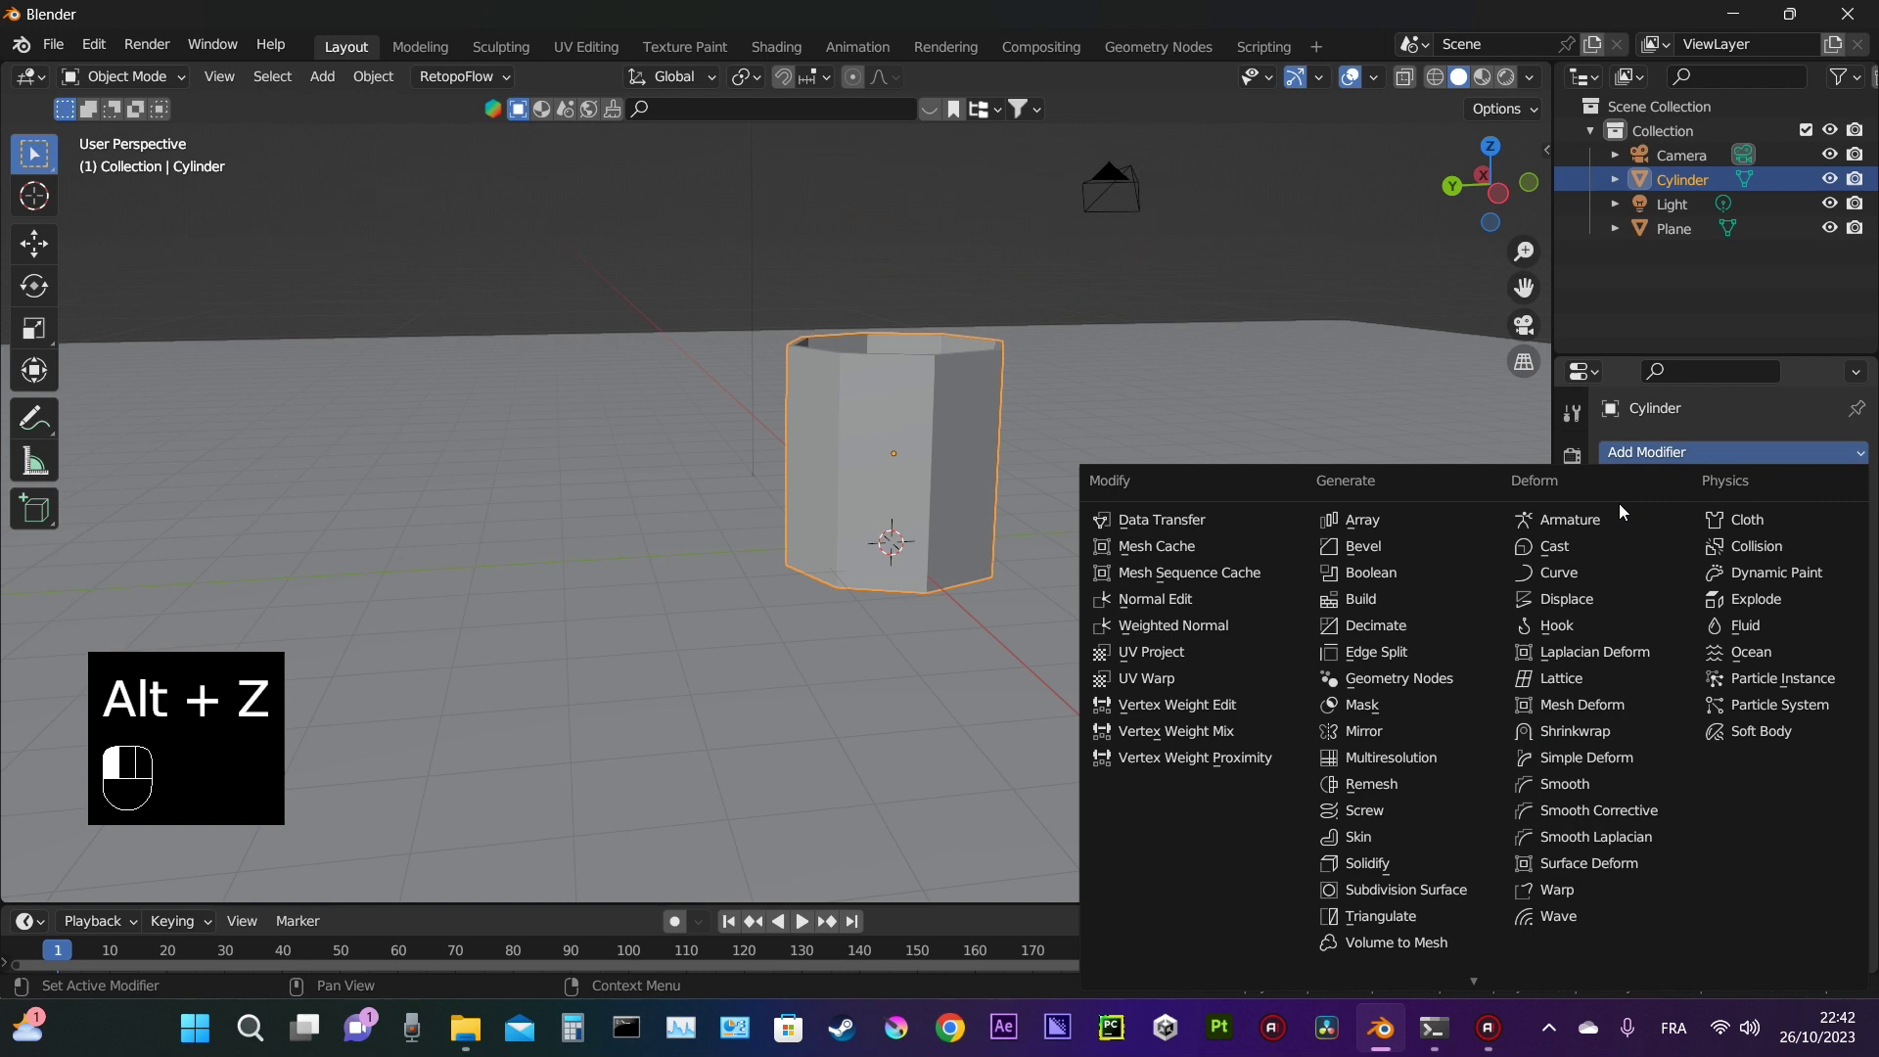
{"action": "left_click", "coordinate": [1395, 888]}
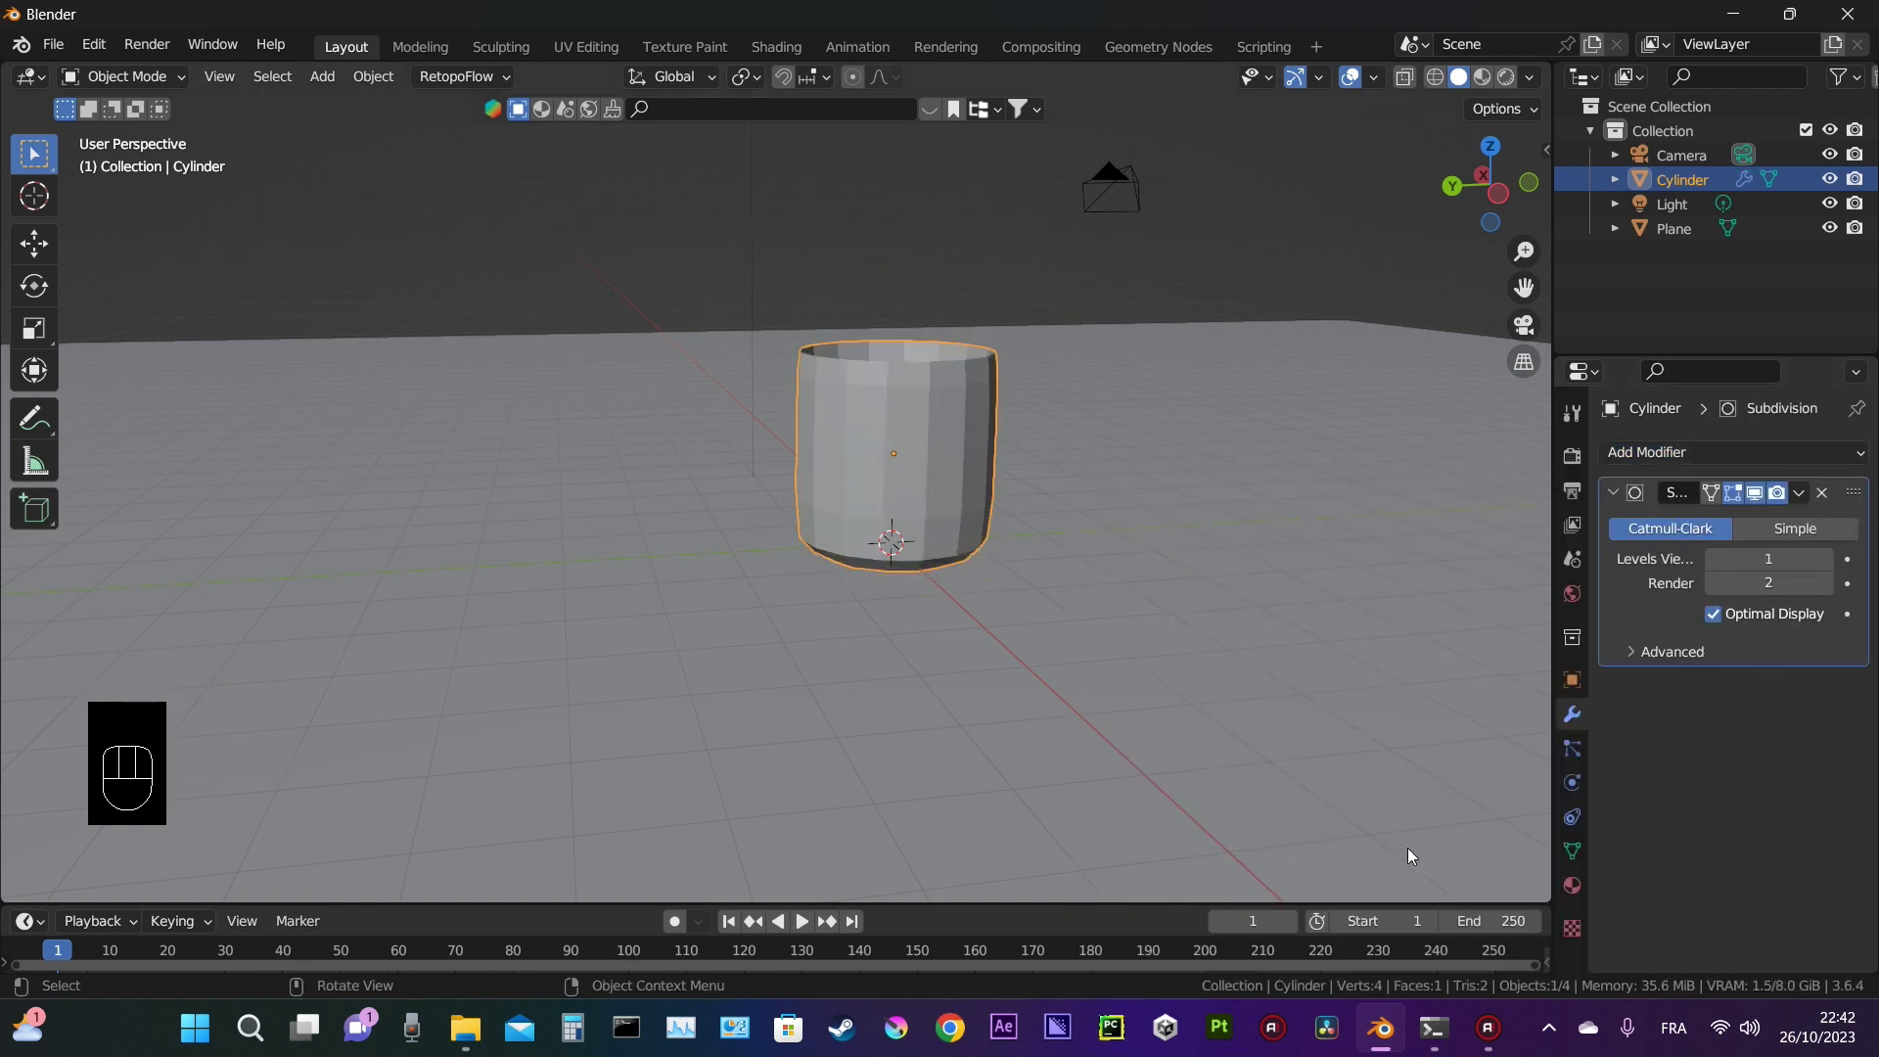
{"action": "left_click", "coordinate": [1827, 559]}
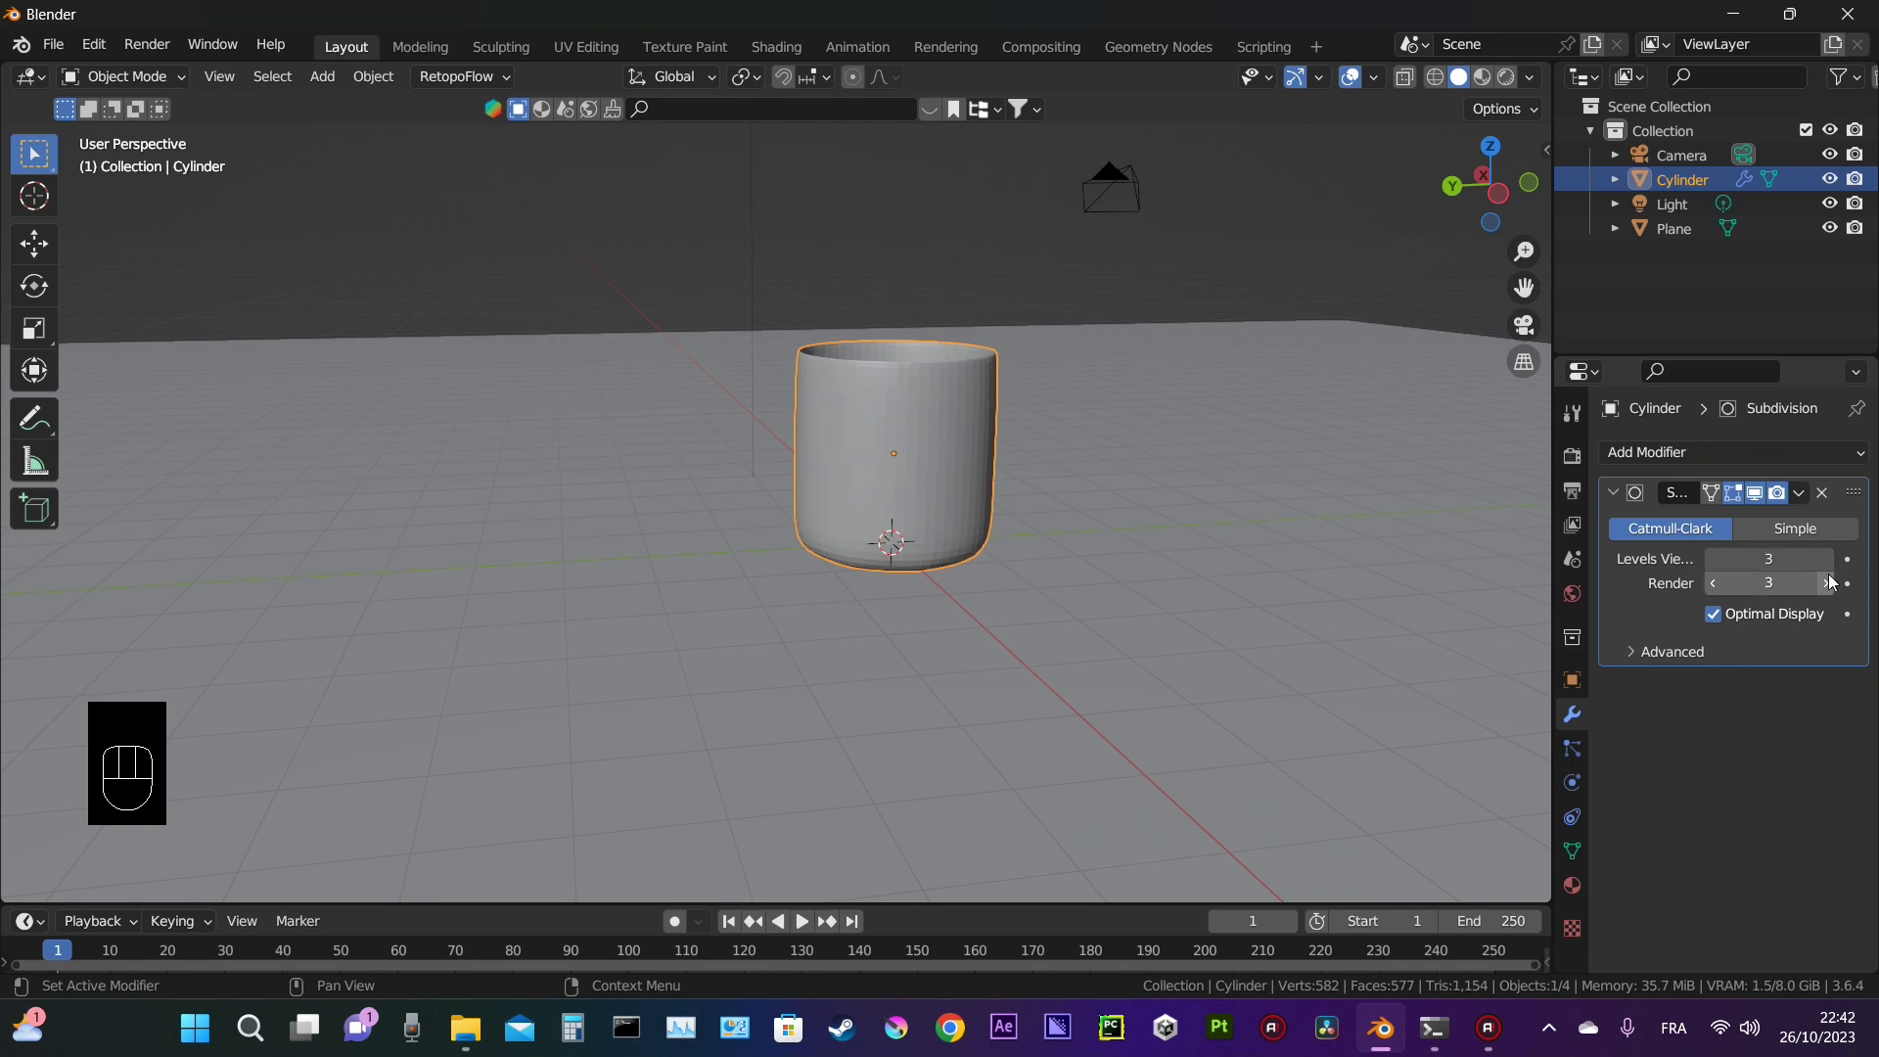
{"action": "right_click", "coordinate": [890, 366]}
{"action": "left_click", "coordinate": [879, 379]}
Step: Fully crease the cup's top rim edge loop to 1.000
{"action": "key", "text": "Tab"}
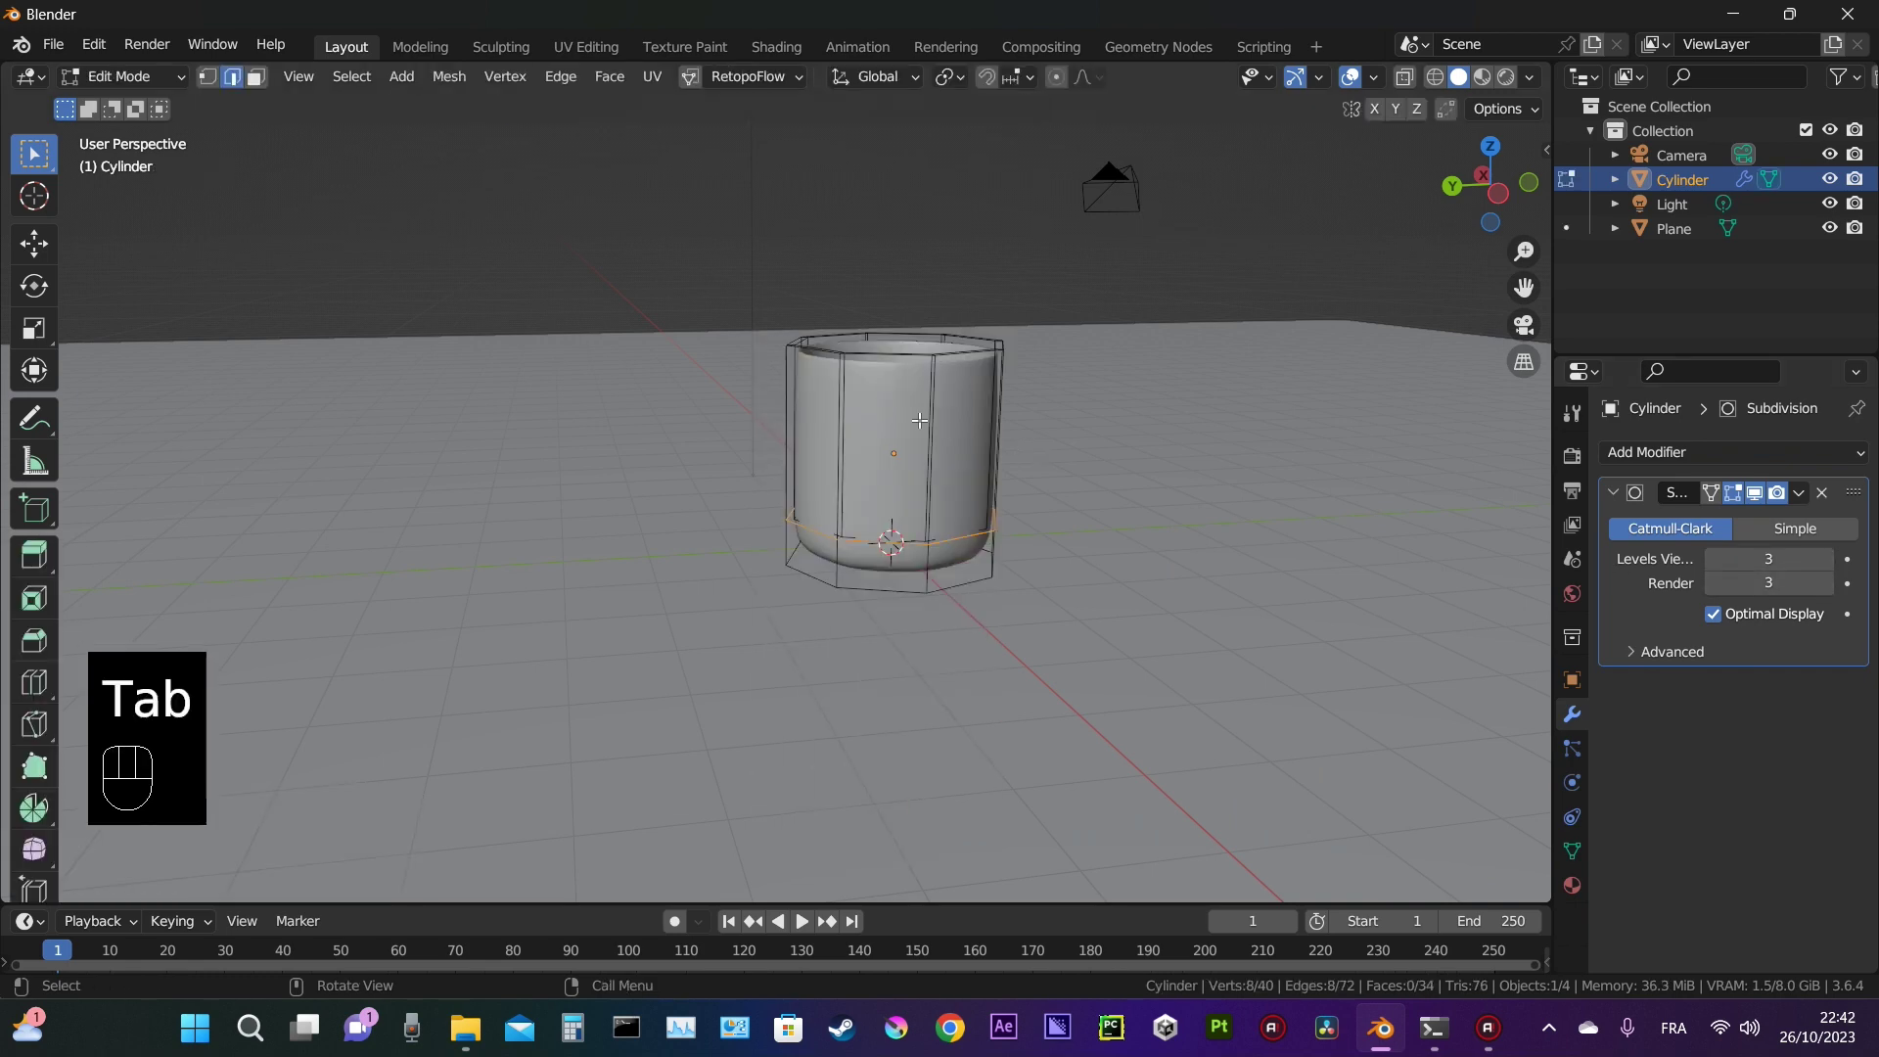
{"action": "mouse_move", "coordinate": [896, 460]}
{"action": "middle_mouse_down"}
{"action": "mouse_move", "coordinate": [915, 513]}
{"action": "mouse_move", "coordinate": [886, 457]}
{"action": "middle_mouse_up"}
{"action": "key", "text": "2"}
{"action": "key", "text": "shift+e"}
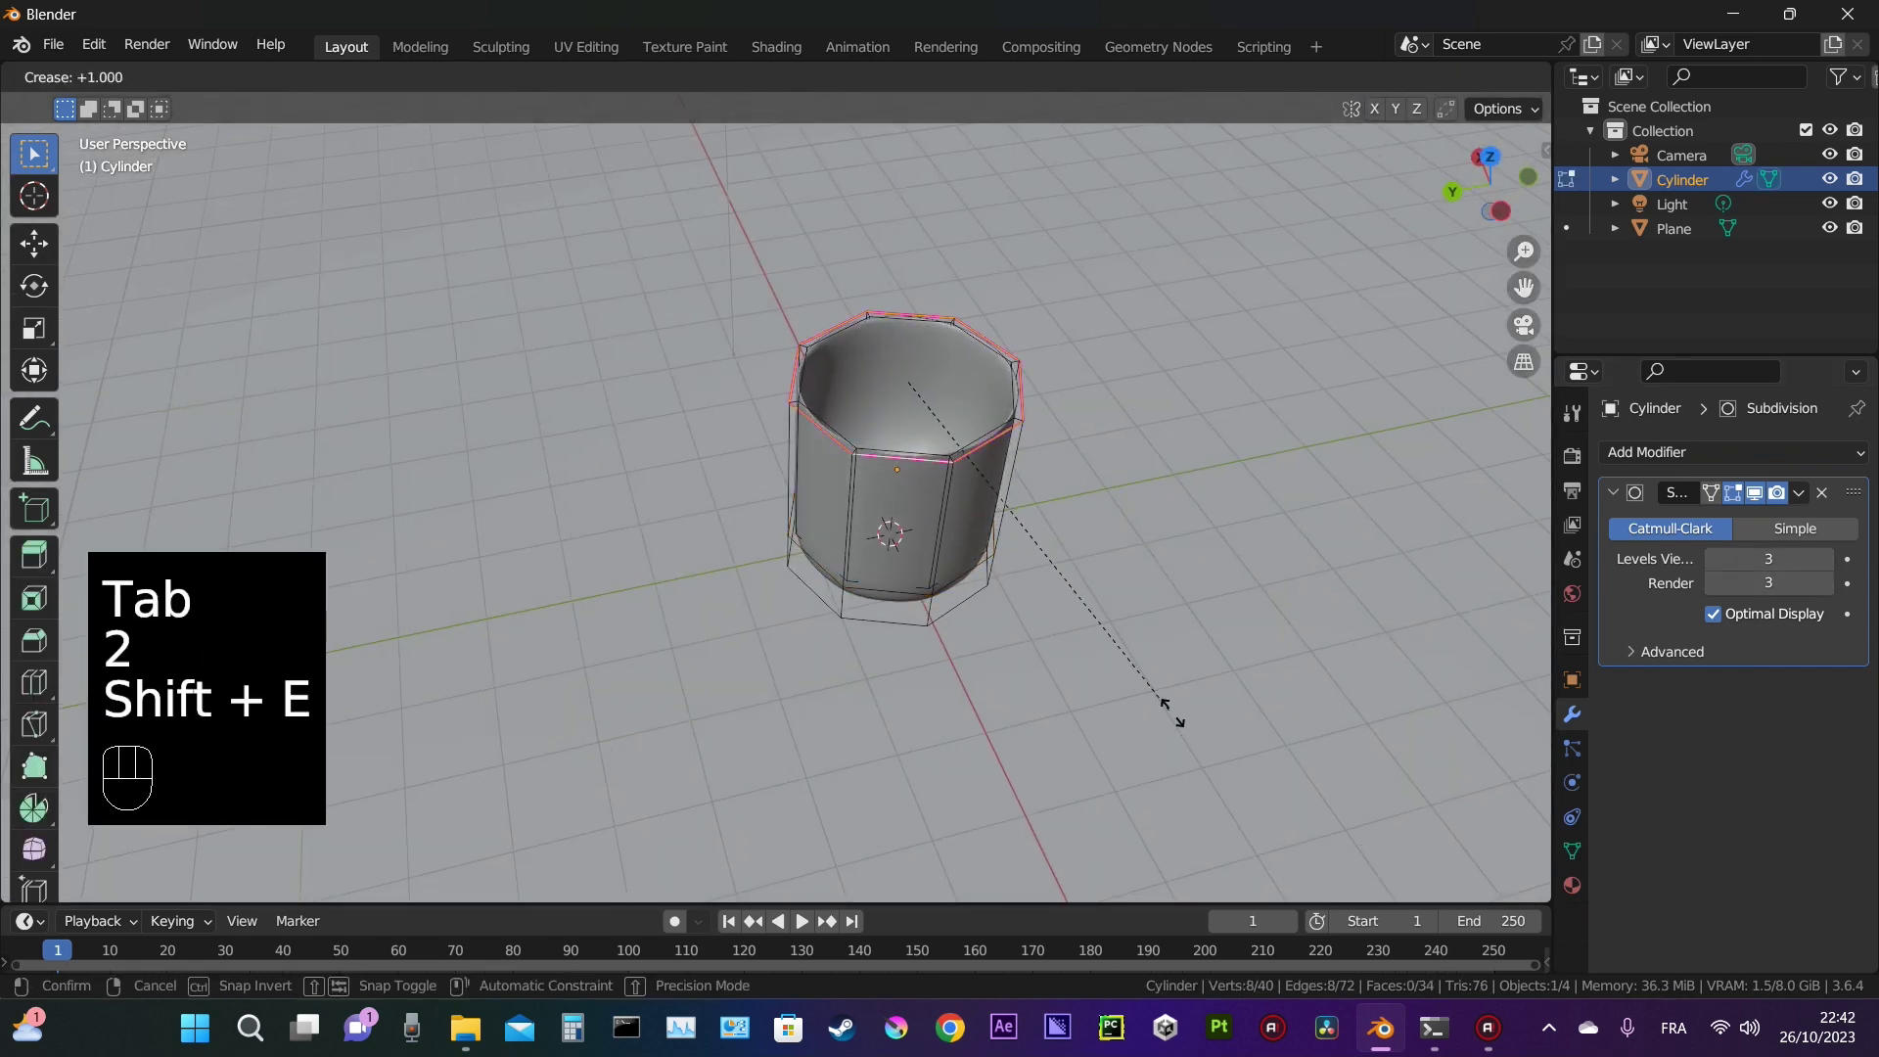
{"action": "left_click", "coordinate": [1169, 709]}
{"action": "key", "text": "shift+e"}
{"action": "left_click", "coordinate": [1031, 493]}
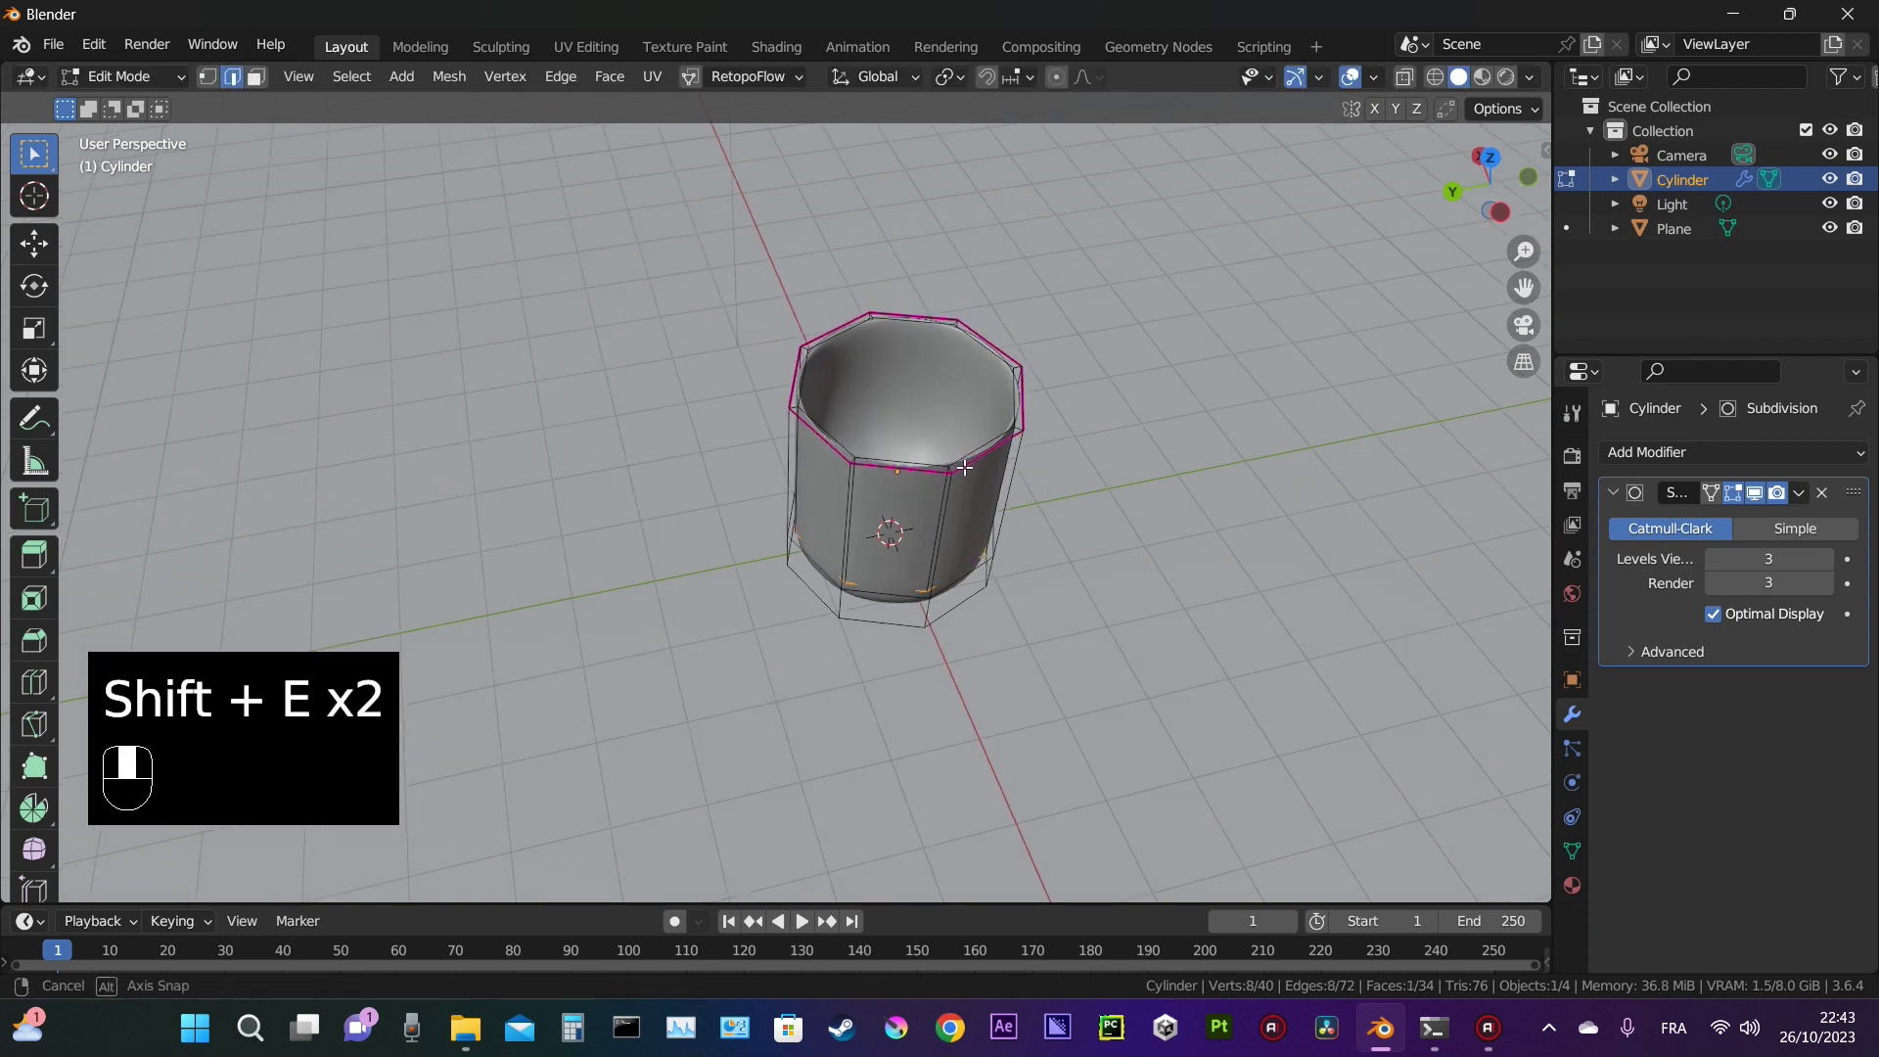
{"action": "middle_click_drag", "start_coordinate": [1031, 494], "coordinate": [849, 389]}
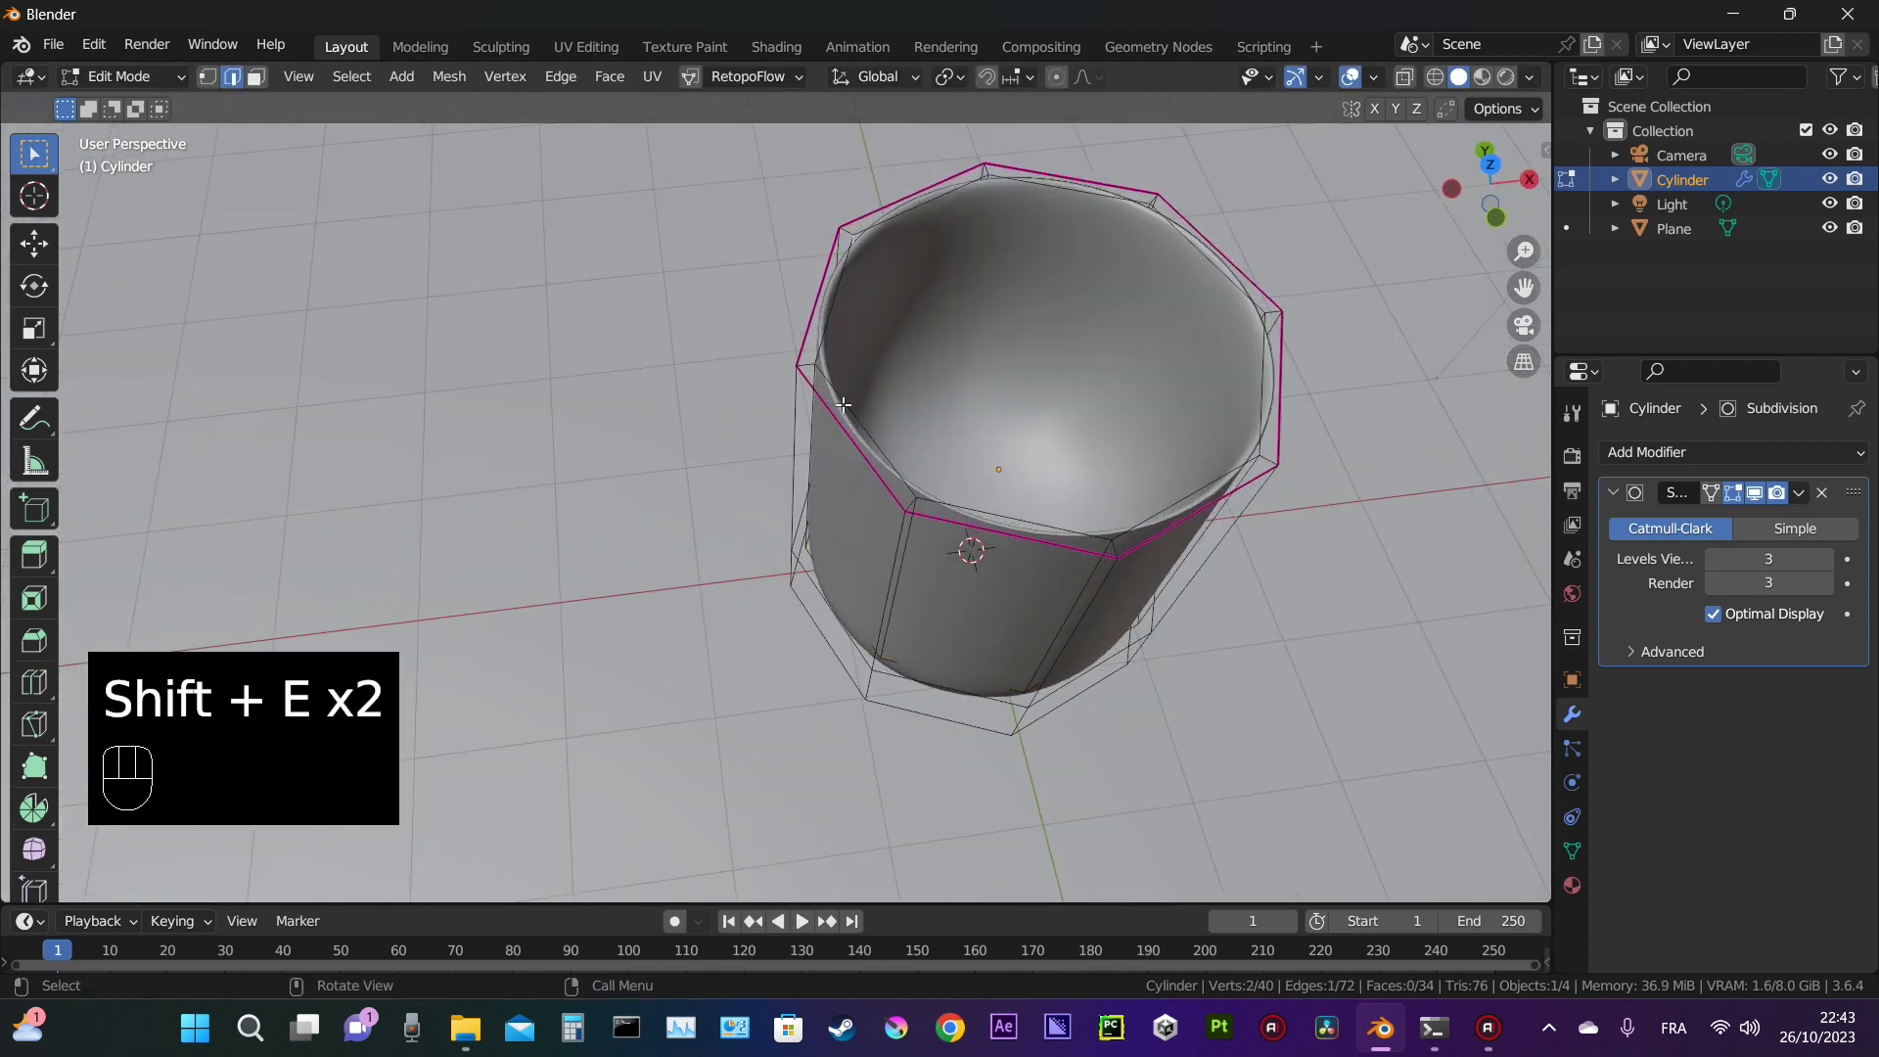
{"action": "left_click", "coordinate": [844, 404], "text": "alt"}
{"action": "key", "text": "shift+e"}
{"action": "left_click", "coordinate": [843, 404]}
Step: Fully crease the glass's outer bottom edge loop to 1.000
{"action": "middle_click_drag", "start_coordinate": [844, 404], "coordinate": [966, 599]}
{"action": "left_click", "coordinate": [966, 599], "text": "alt"}
{"action": "key", "text": "shift+e"}
{"action": "left_click", "coordinate": [901, 791]}
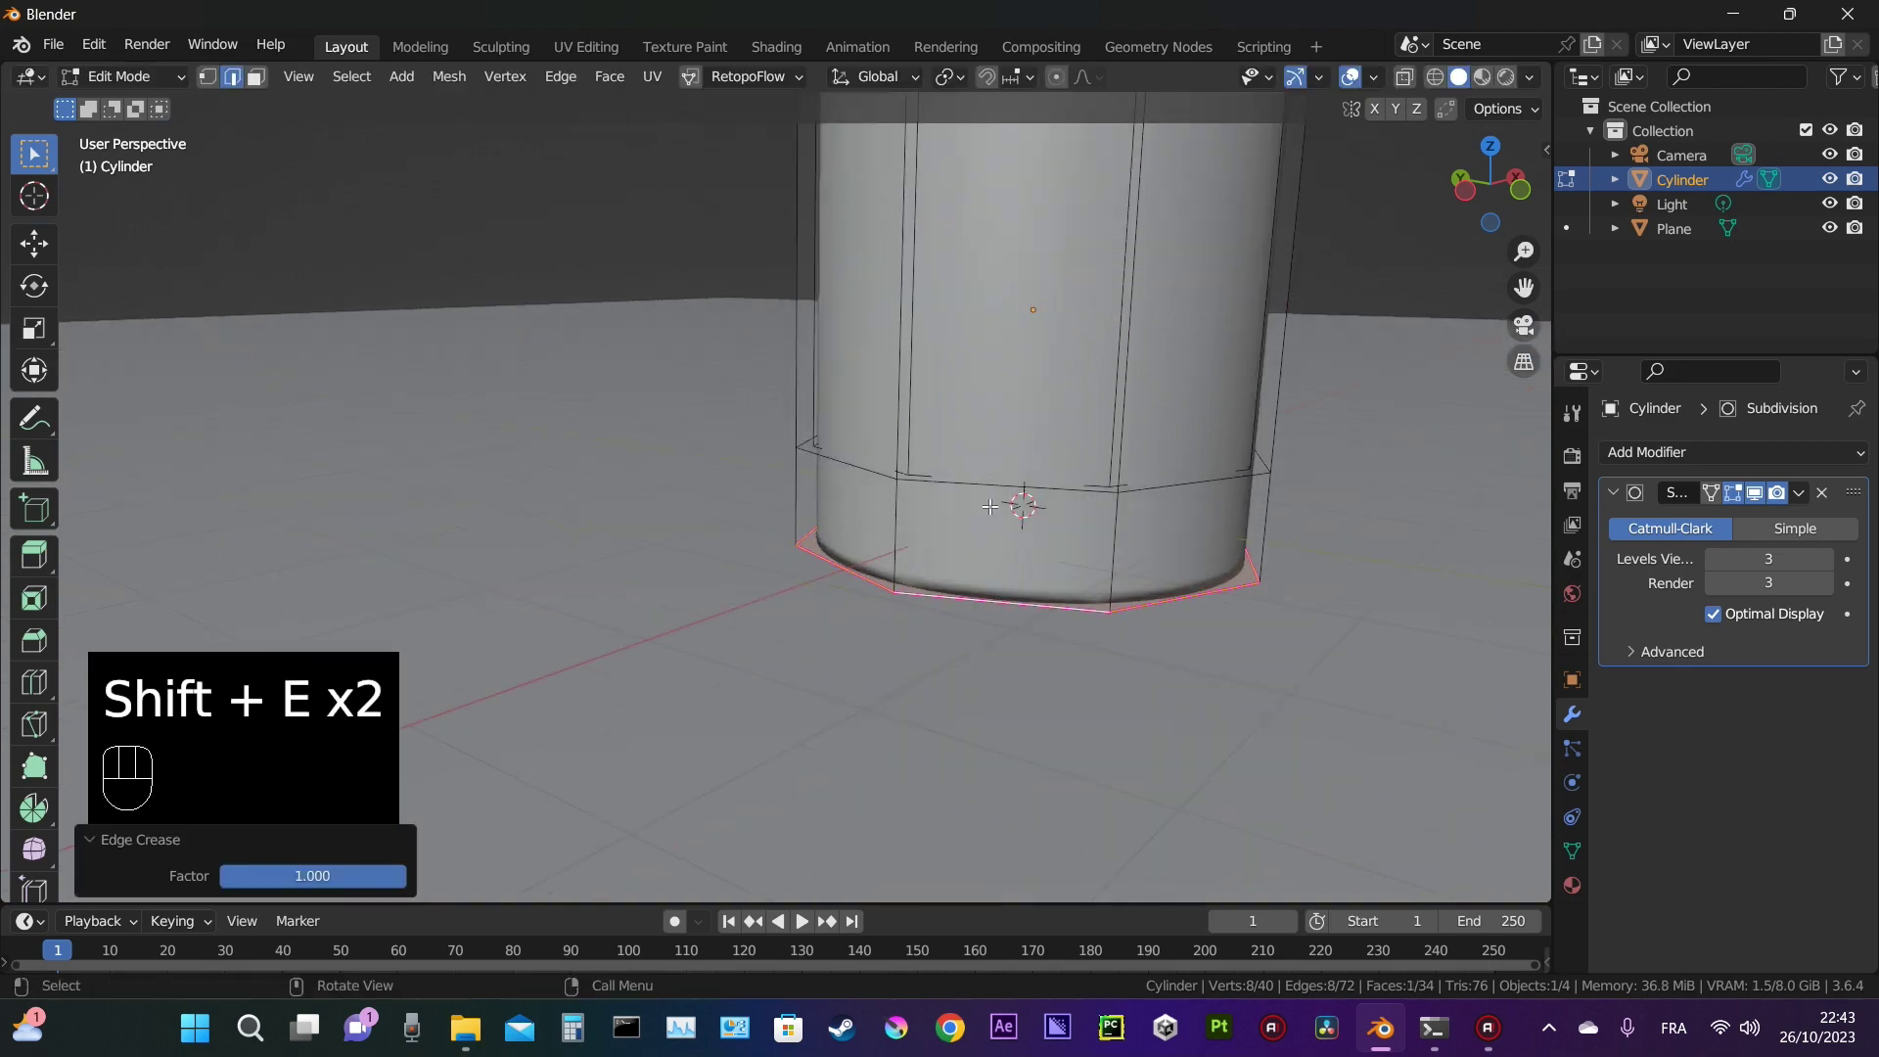
Step: Fully crease the glass's inner bottom edges to 1.000
{"action": "middle_click_drag", "start_coordinate": [986, 478], "coordinate": [825, 485]}
{"action": "left_click", "coordinate": [825, 484]}
{"action": "key", "text": "alt+z"}
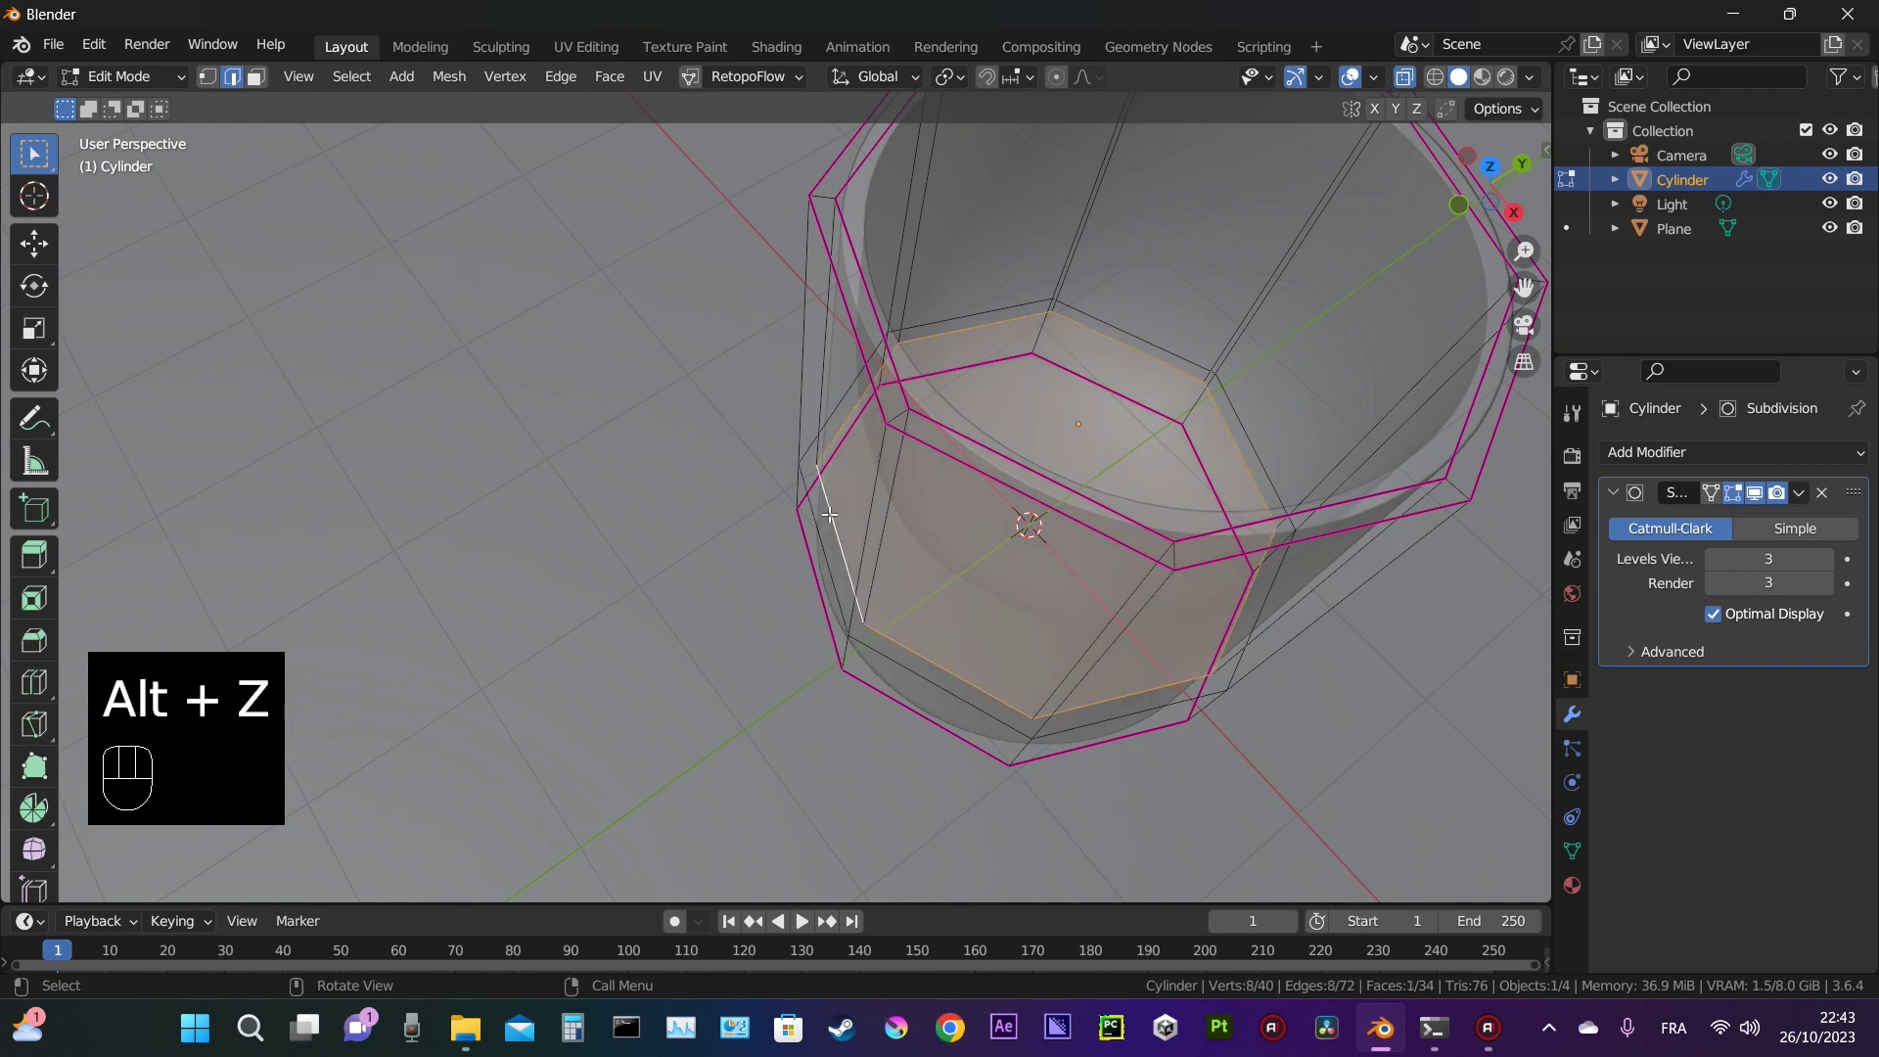
{"action": "key", "text": "alt+z"}
{"action": "key", "text": "shift+e"}
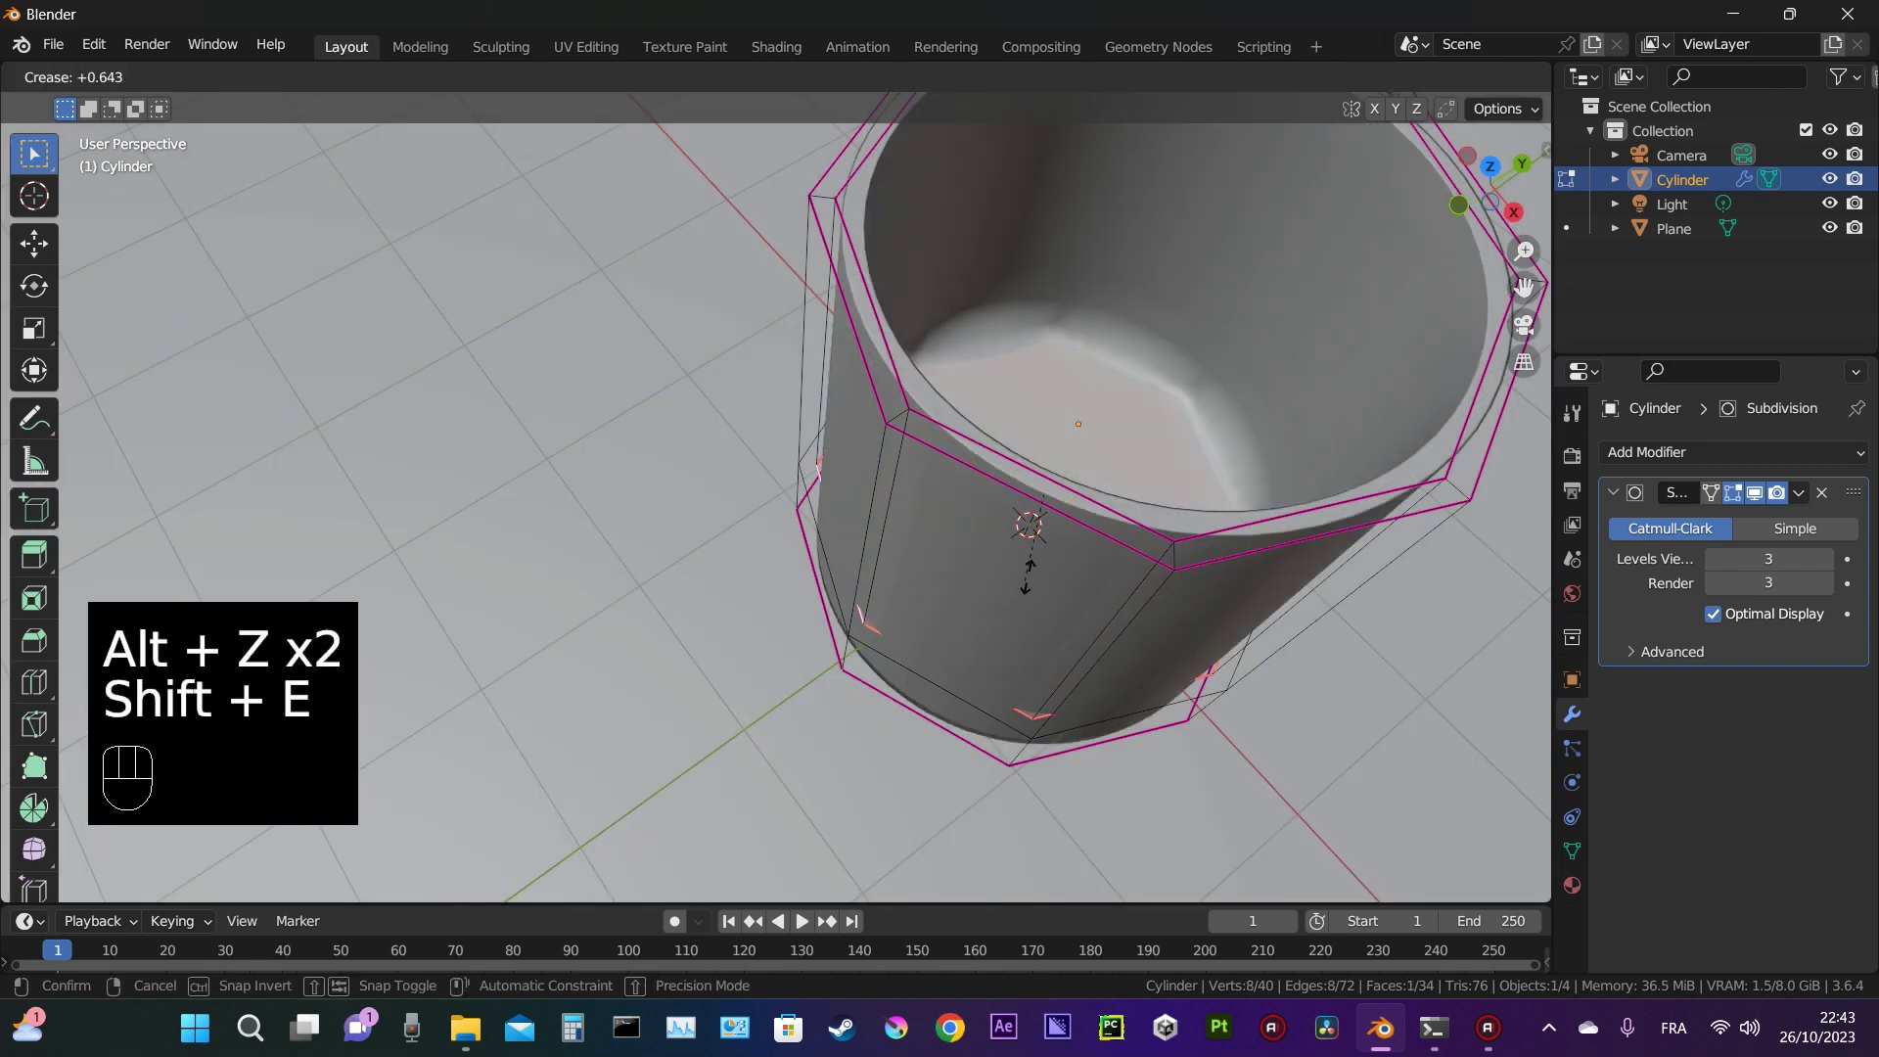
{"action": "left_click", "coordinate": [981, 608]}
{"action": "key", "text": "ctrl+e"}
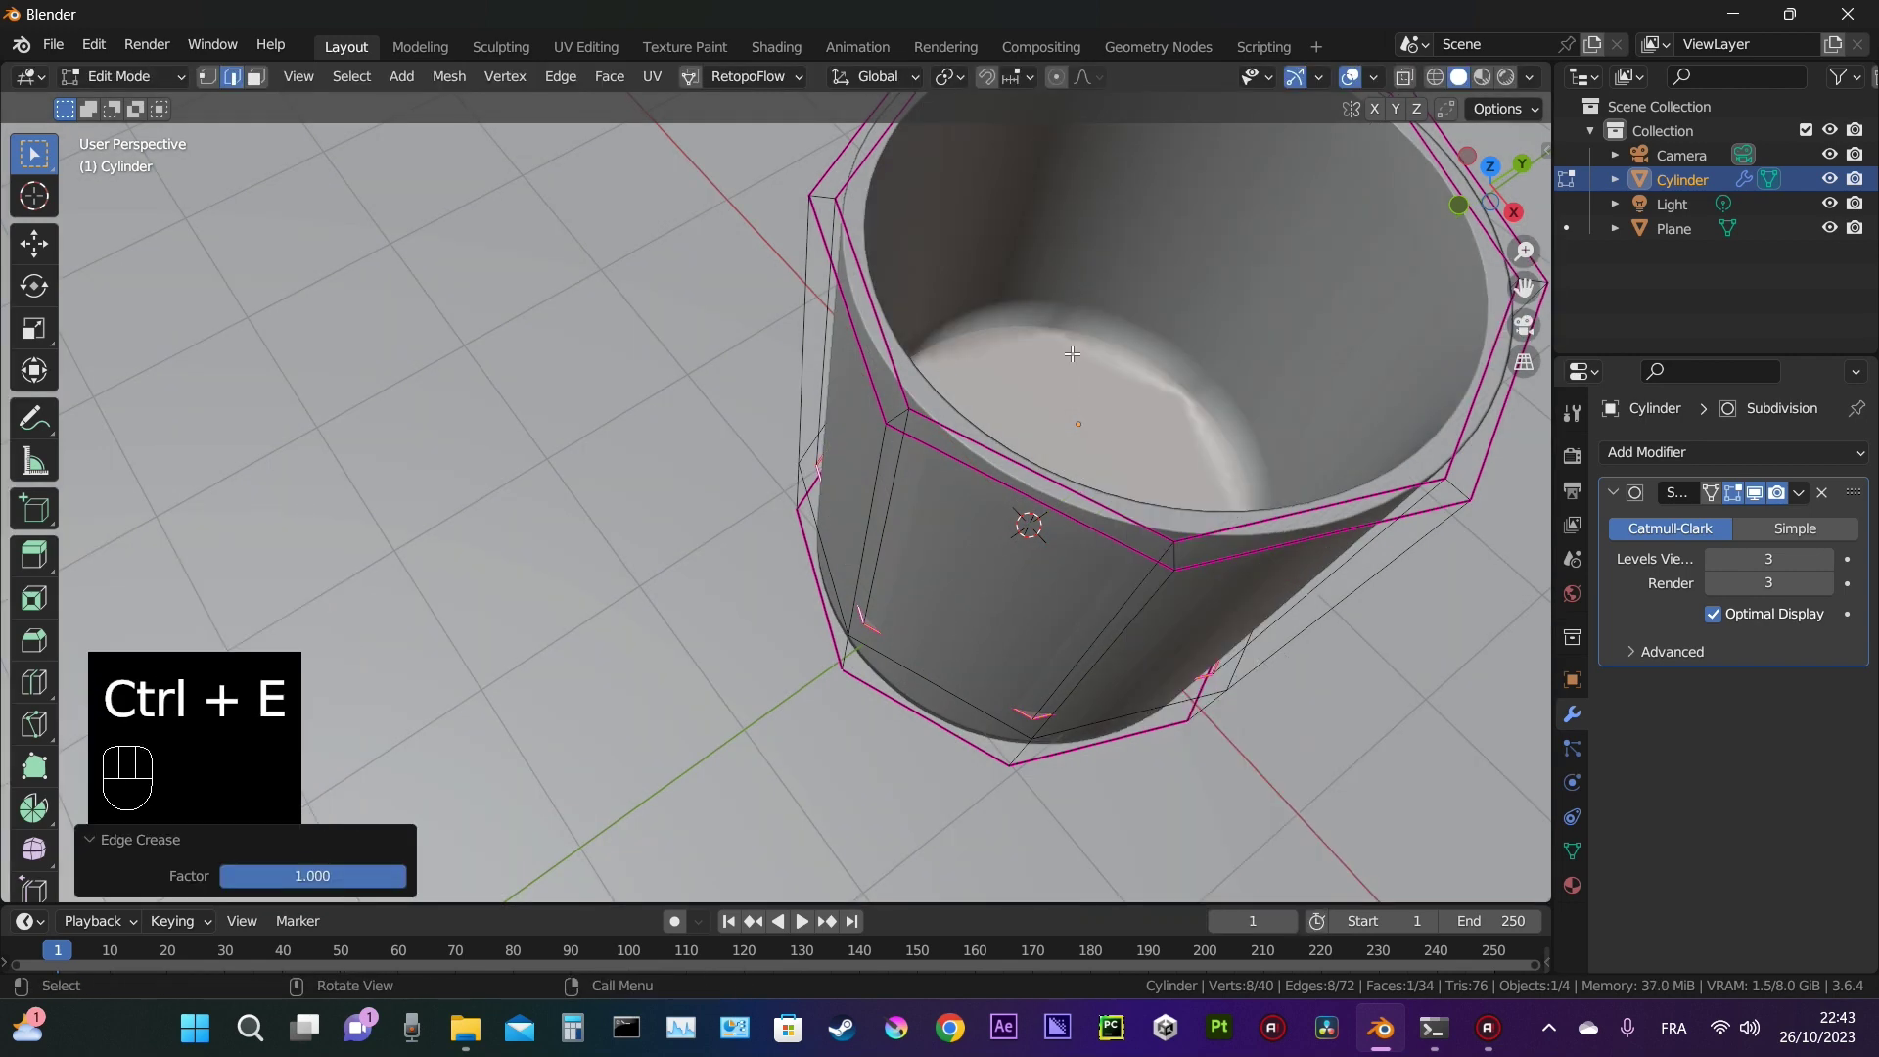
{"action": "key", "text": "ctrl+e"}
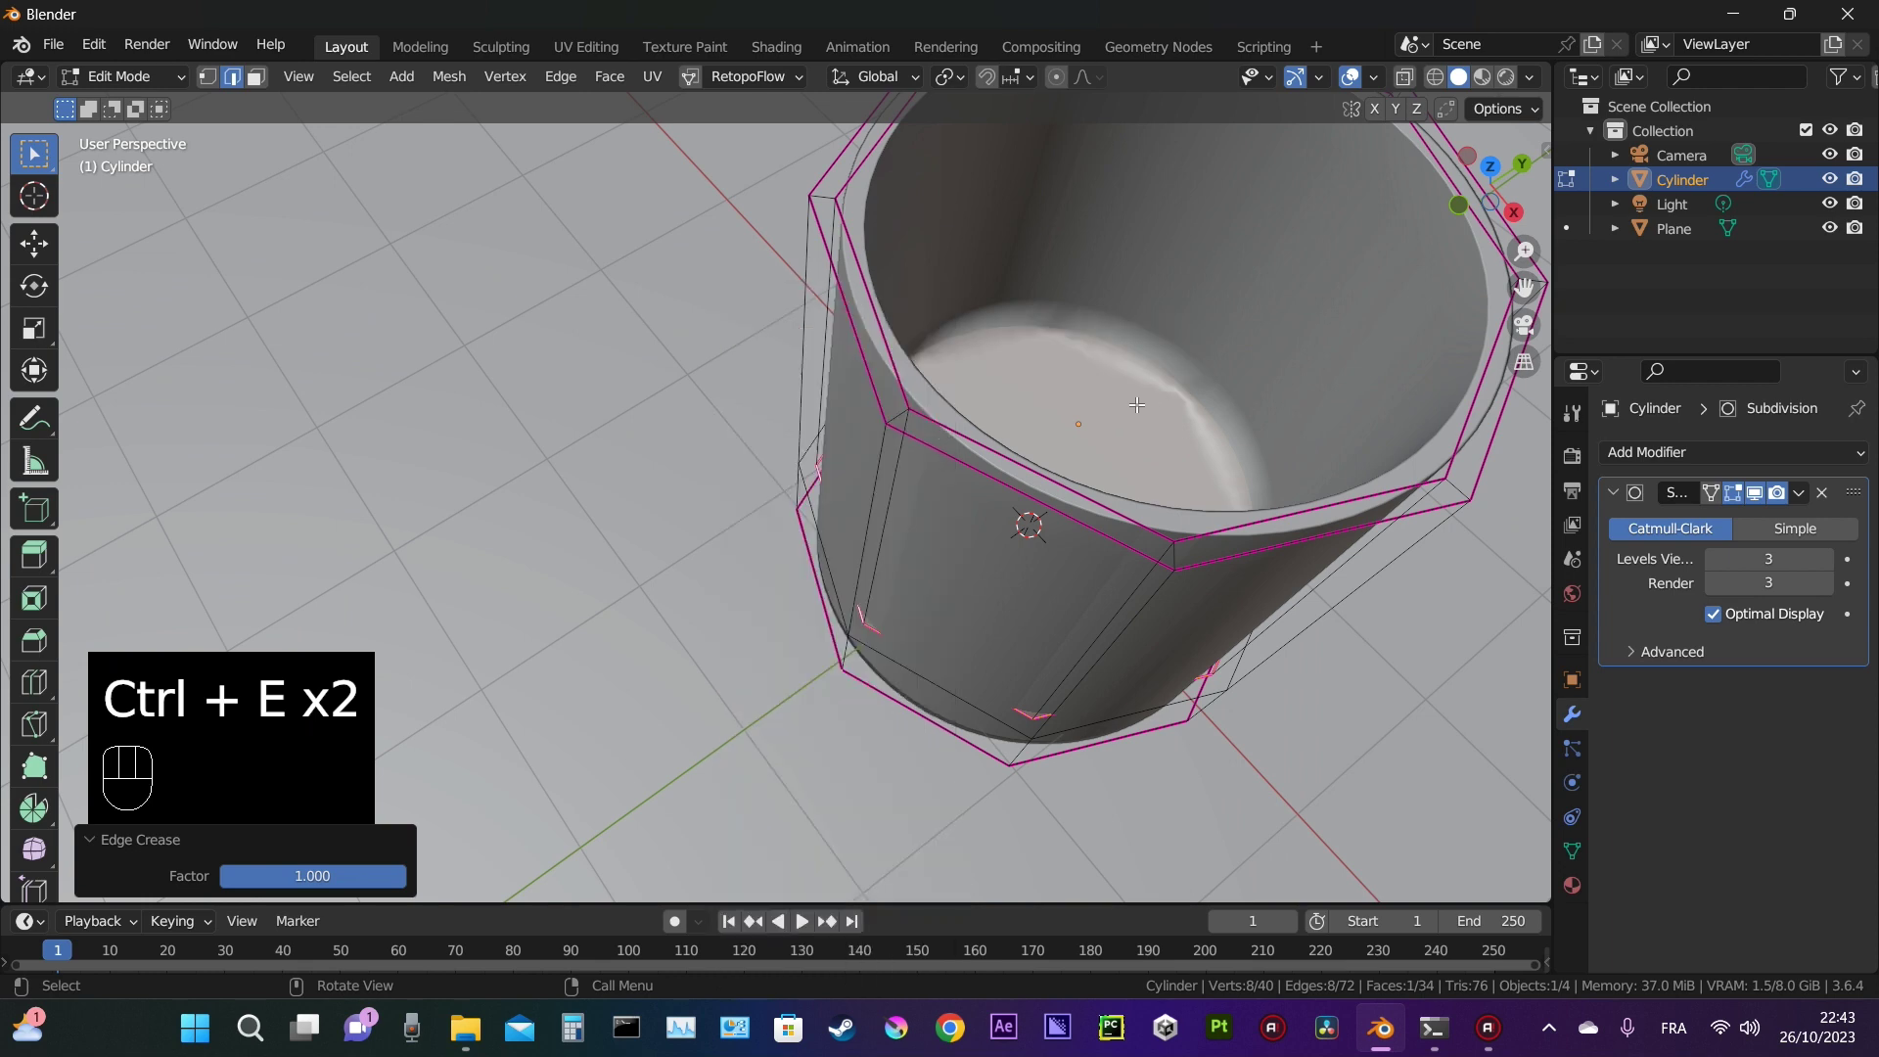
{"action": "middle_click_drag", "start_coordinate": [1145, 449], "coordinate": [1066, 449]}
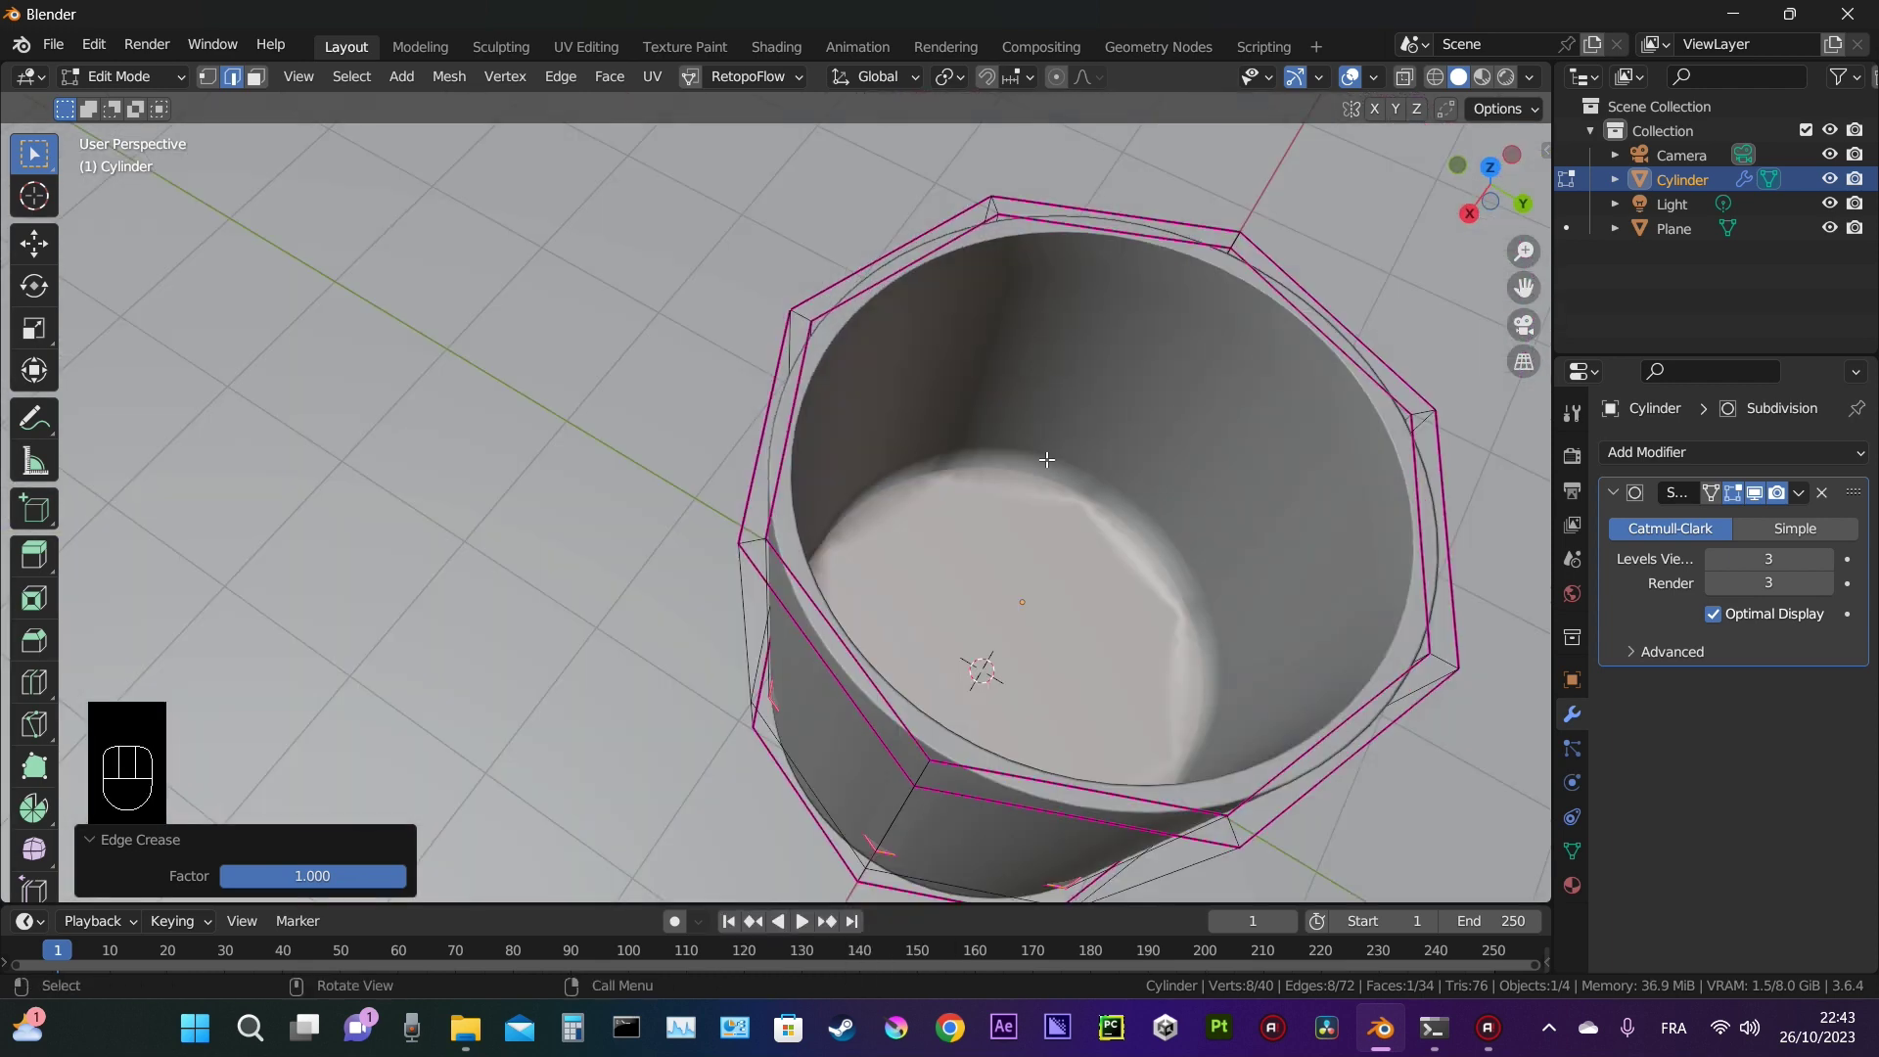
Step: Add a loop cut near the glass's inner bottom
{"action": "key", "text": "ctrl+r"}
{"action": "left_click", "coordinate": [1107, 460]}
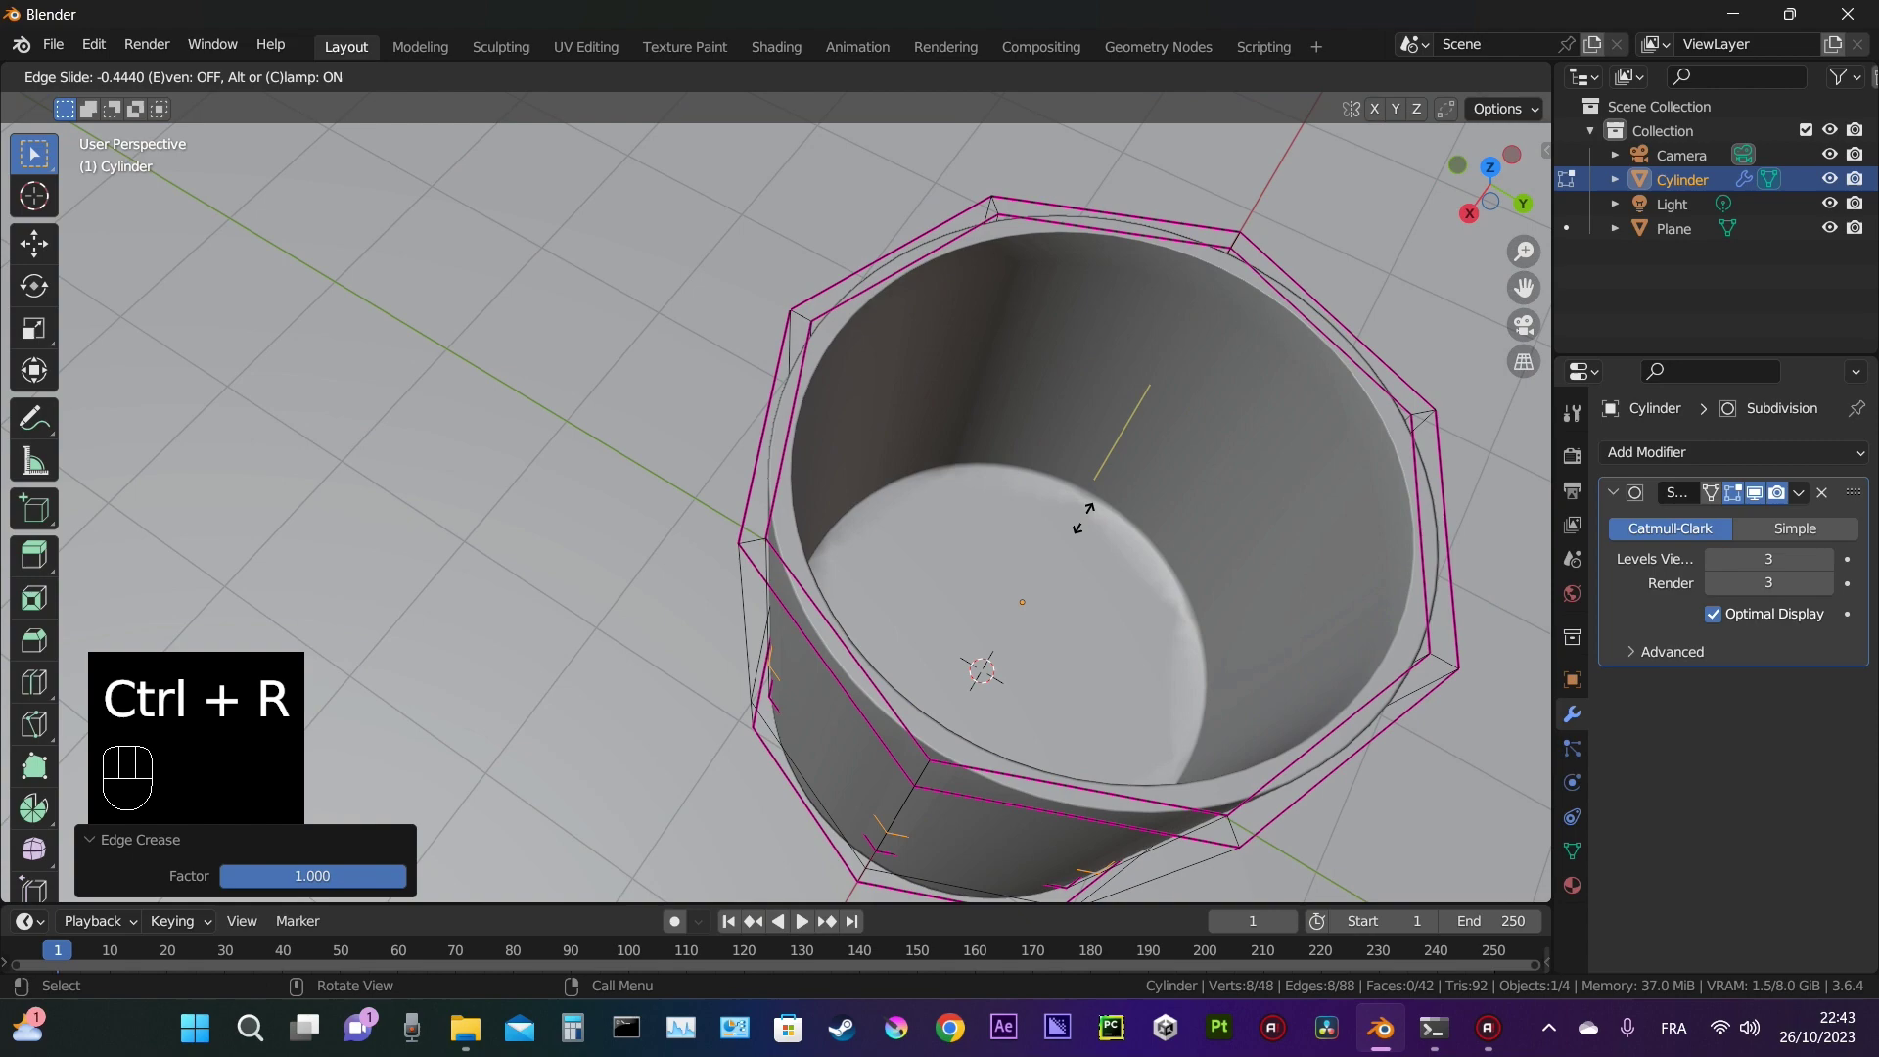
{"action": "left_click", "coordinate": [1075, 537]}
{"action": "middle_click_drag", "start_coordinate": [1075, 537], "coordinate": [1057, 587]}
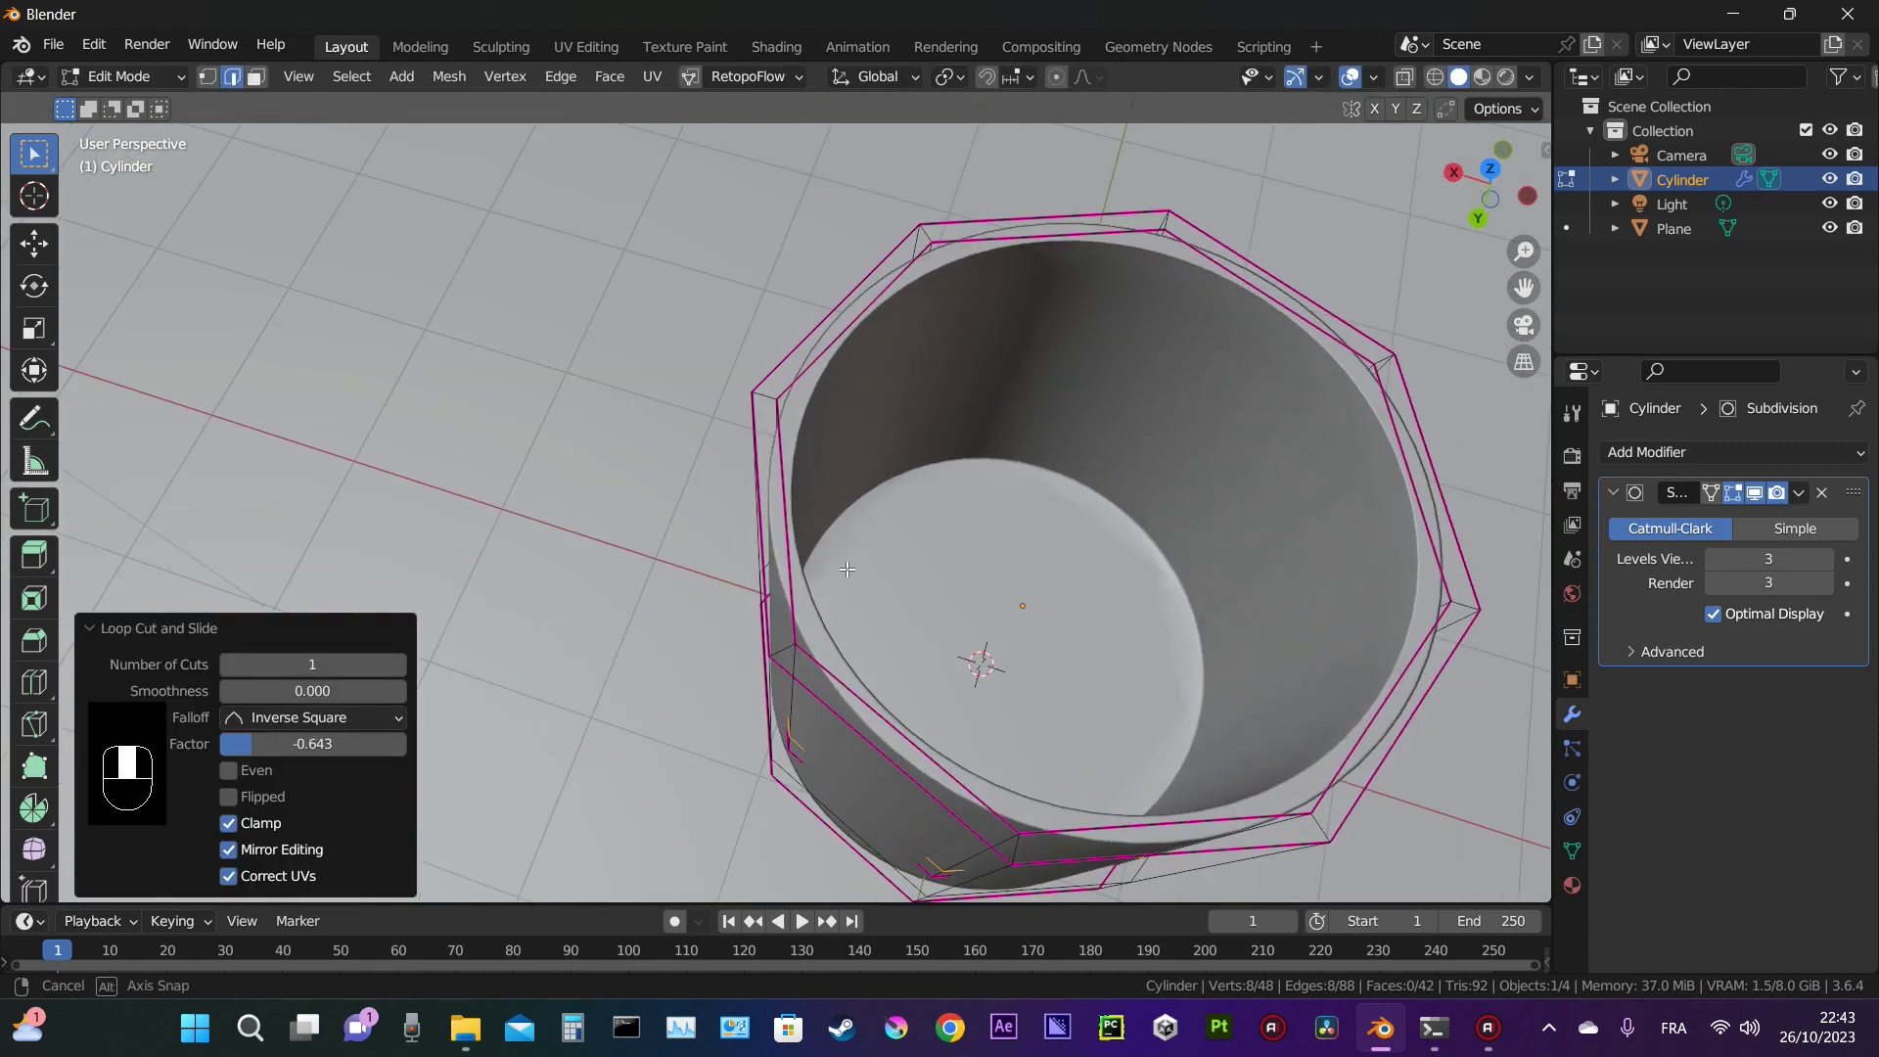
Step: Inset the inner bottom face by 0.368 m using X-ray view
{"action": "key", "text": "Tab"}
{"action": "key", "text": "alt+z"}
{"action": "key", "text": "Tab"}
{"action": "key", "text": "3"}
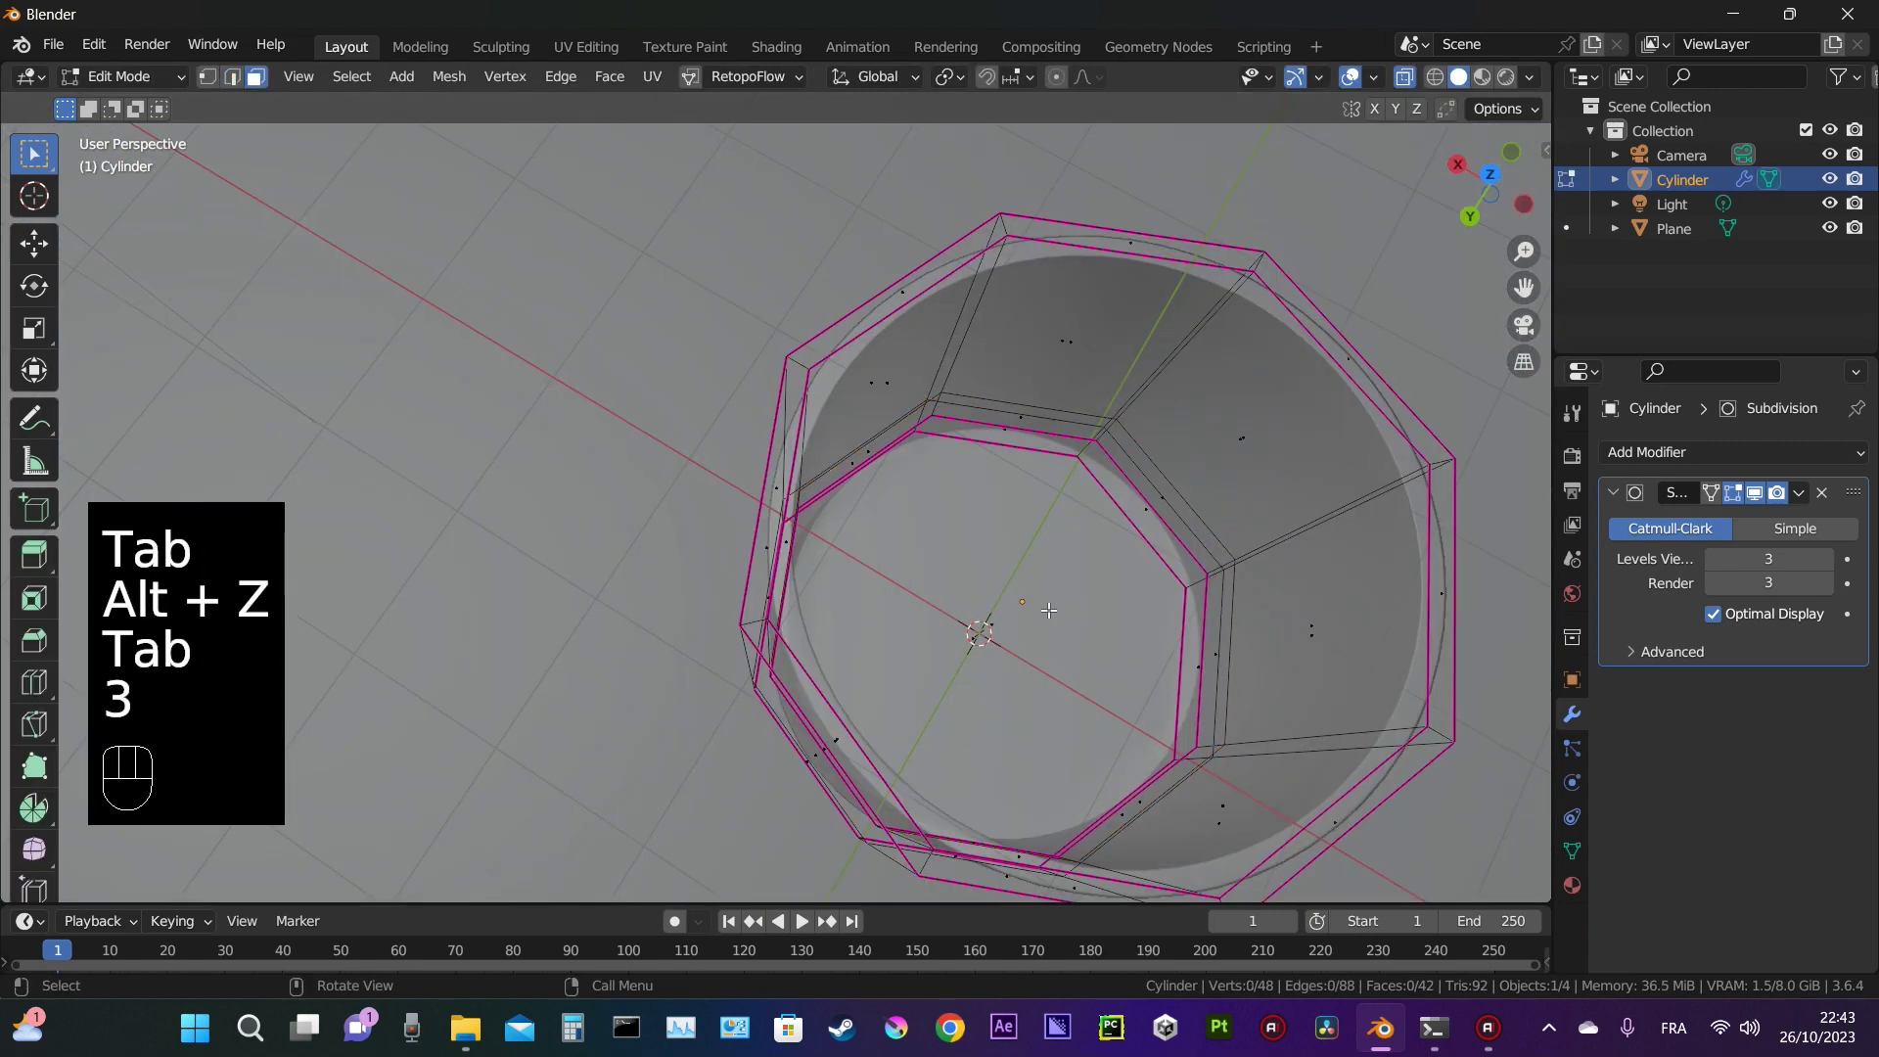
{"action": "middle_click_drag", "start_coordinate": [1025, 637], "coordinate": [1096, 606]}
{"action": "key", "text": "i"}
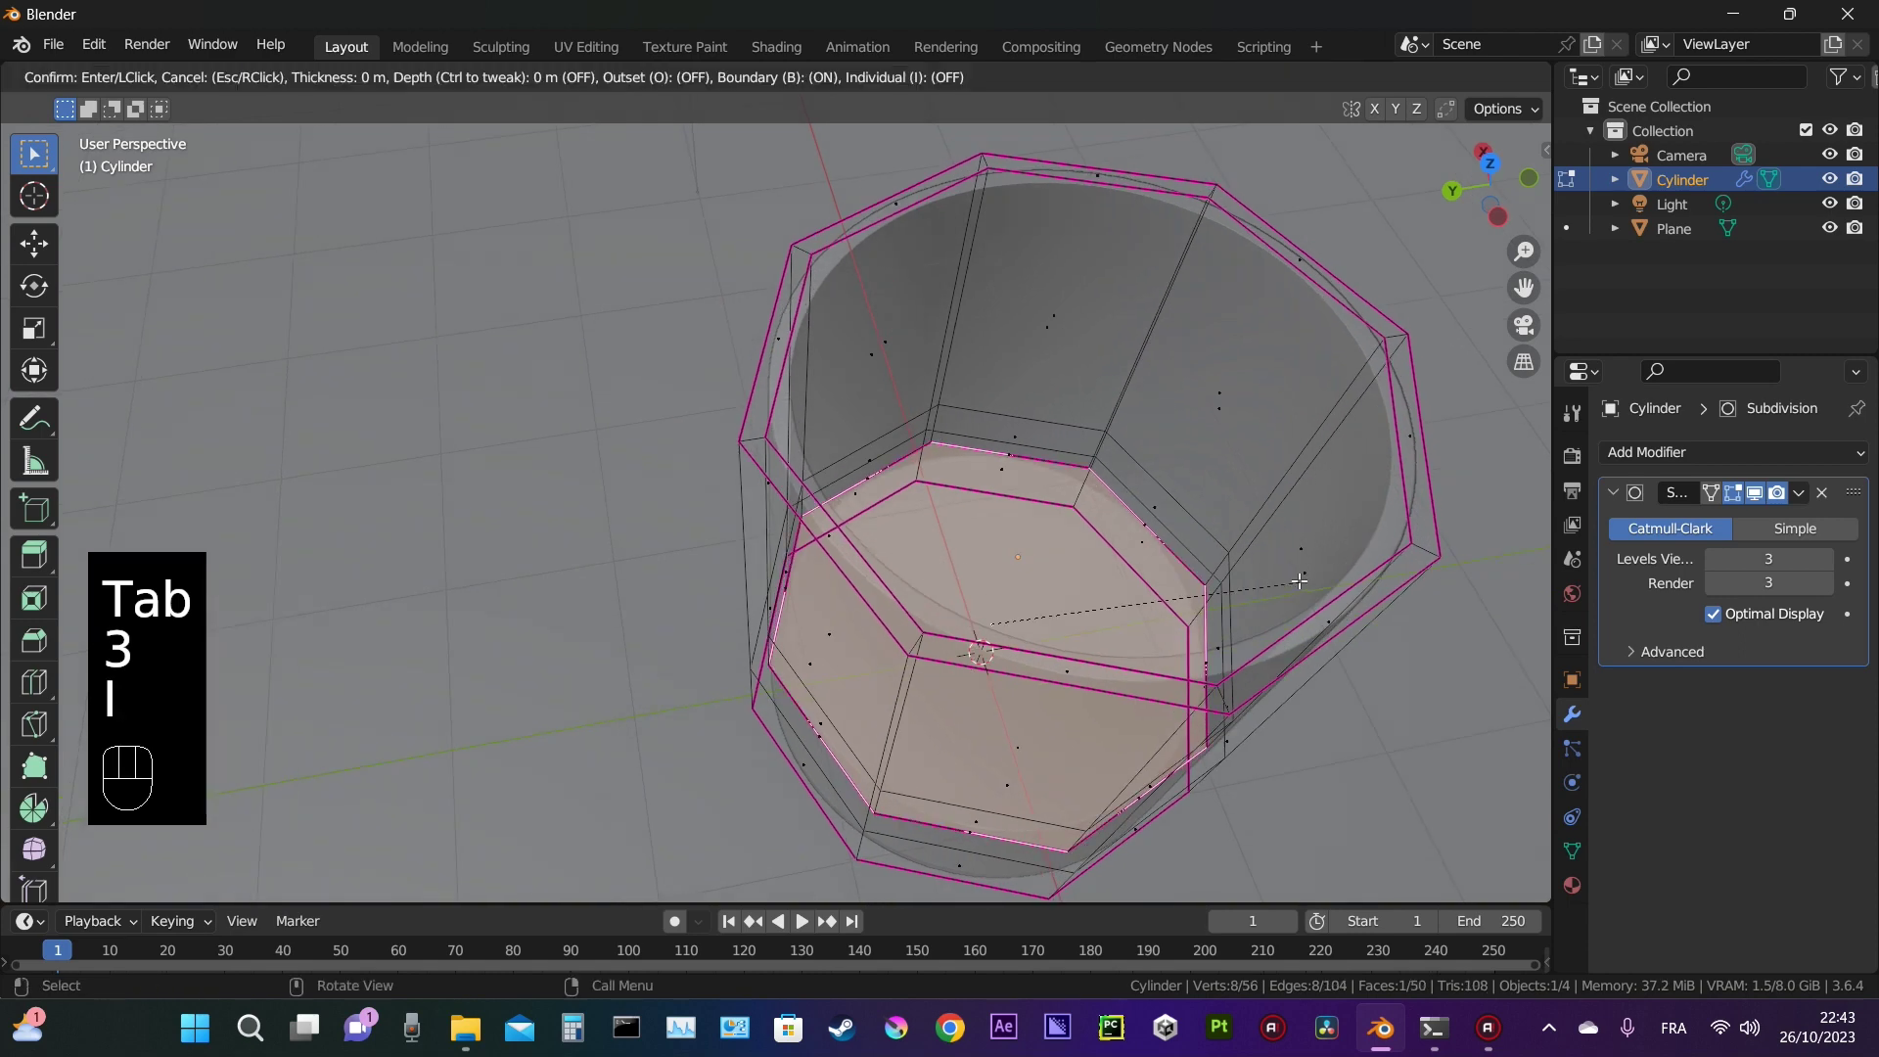
{"action": "left_click", "coordinate": [1210, 589]}
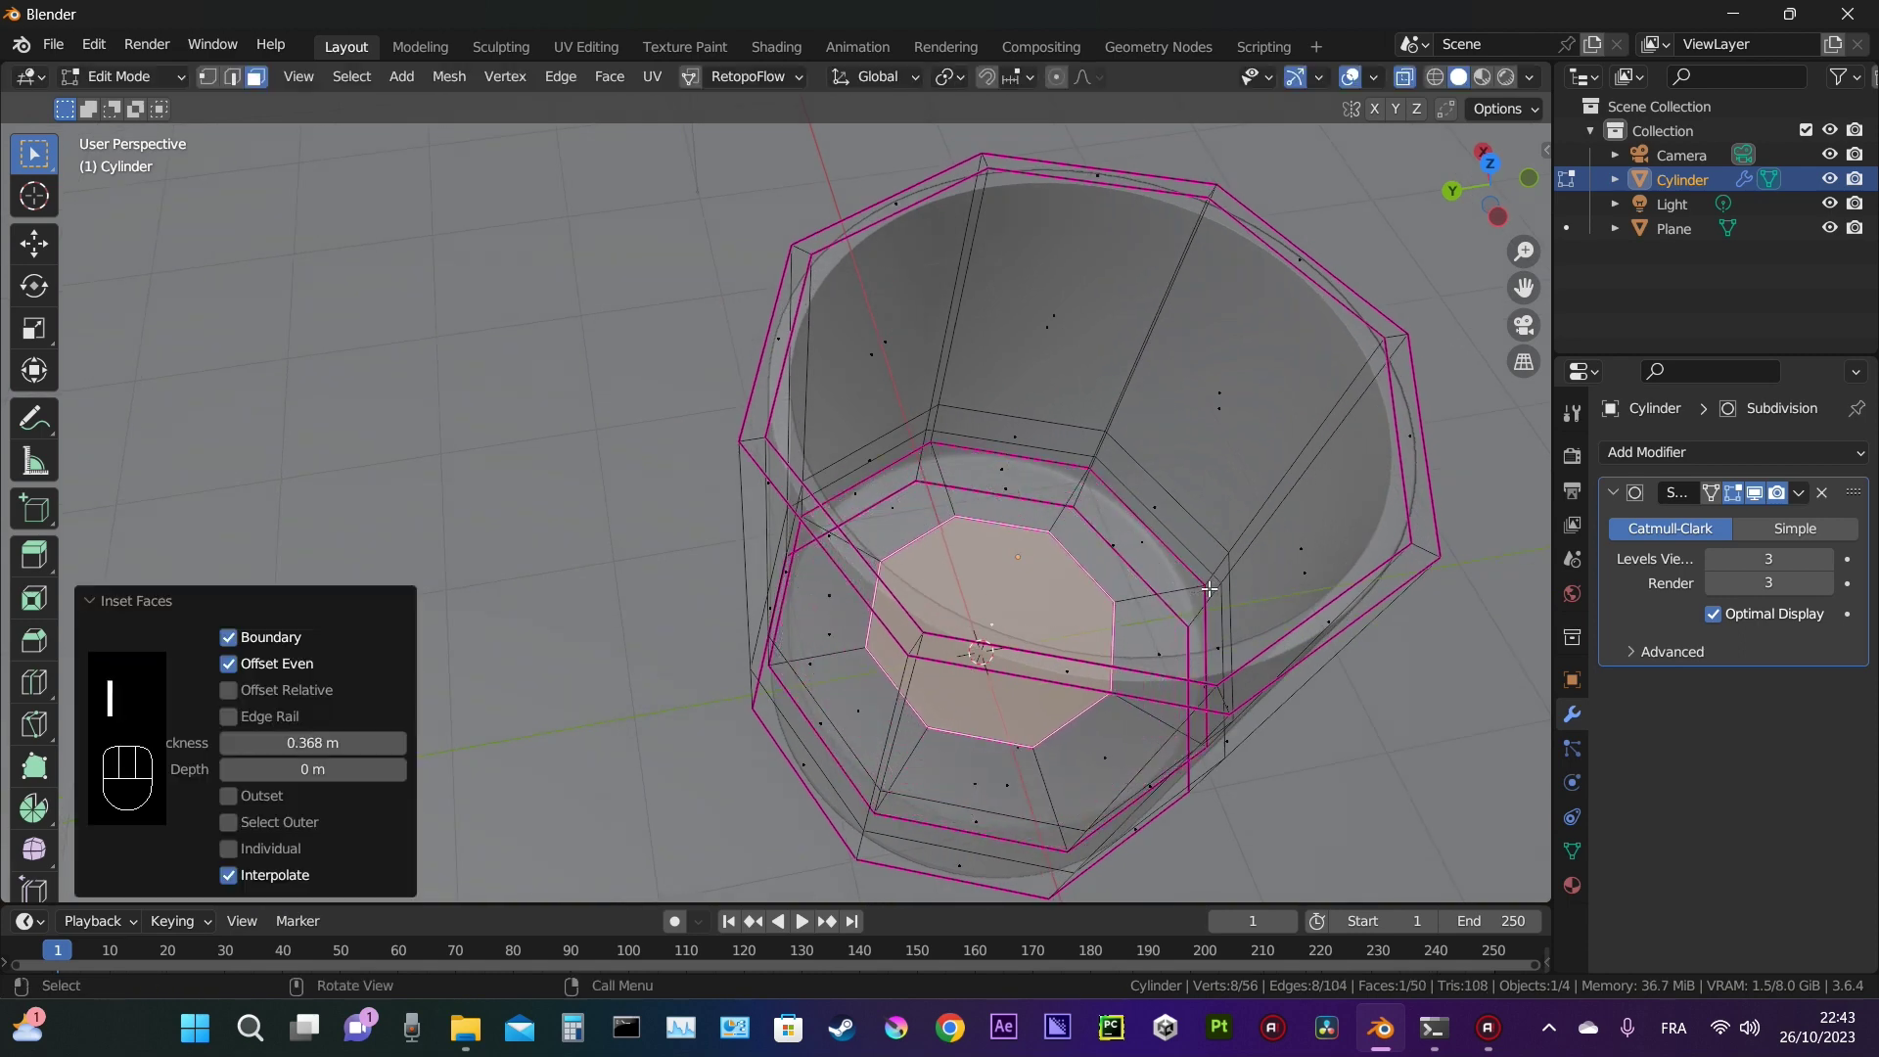
{"action": "key", "text": "Tab"}
{"action": "key", "text": "alt+z"}
{"action": "middle_click_drag", "start_coordinate": [1128, 546], "coordinate": [989, 377]}
Step: Drop subdivision to level 1, then add a filled circle raised above the glass
{"action": "scroll", "coordinate": [978, 529], "scroll_direction": "down", "scroll_amount": 4}
{"action": "key", "text": "ctrl+1"}
{"action": "key", "text": "shift+a"}
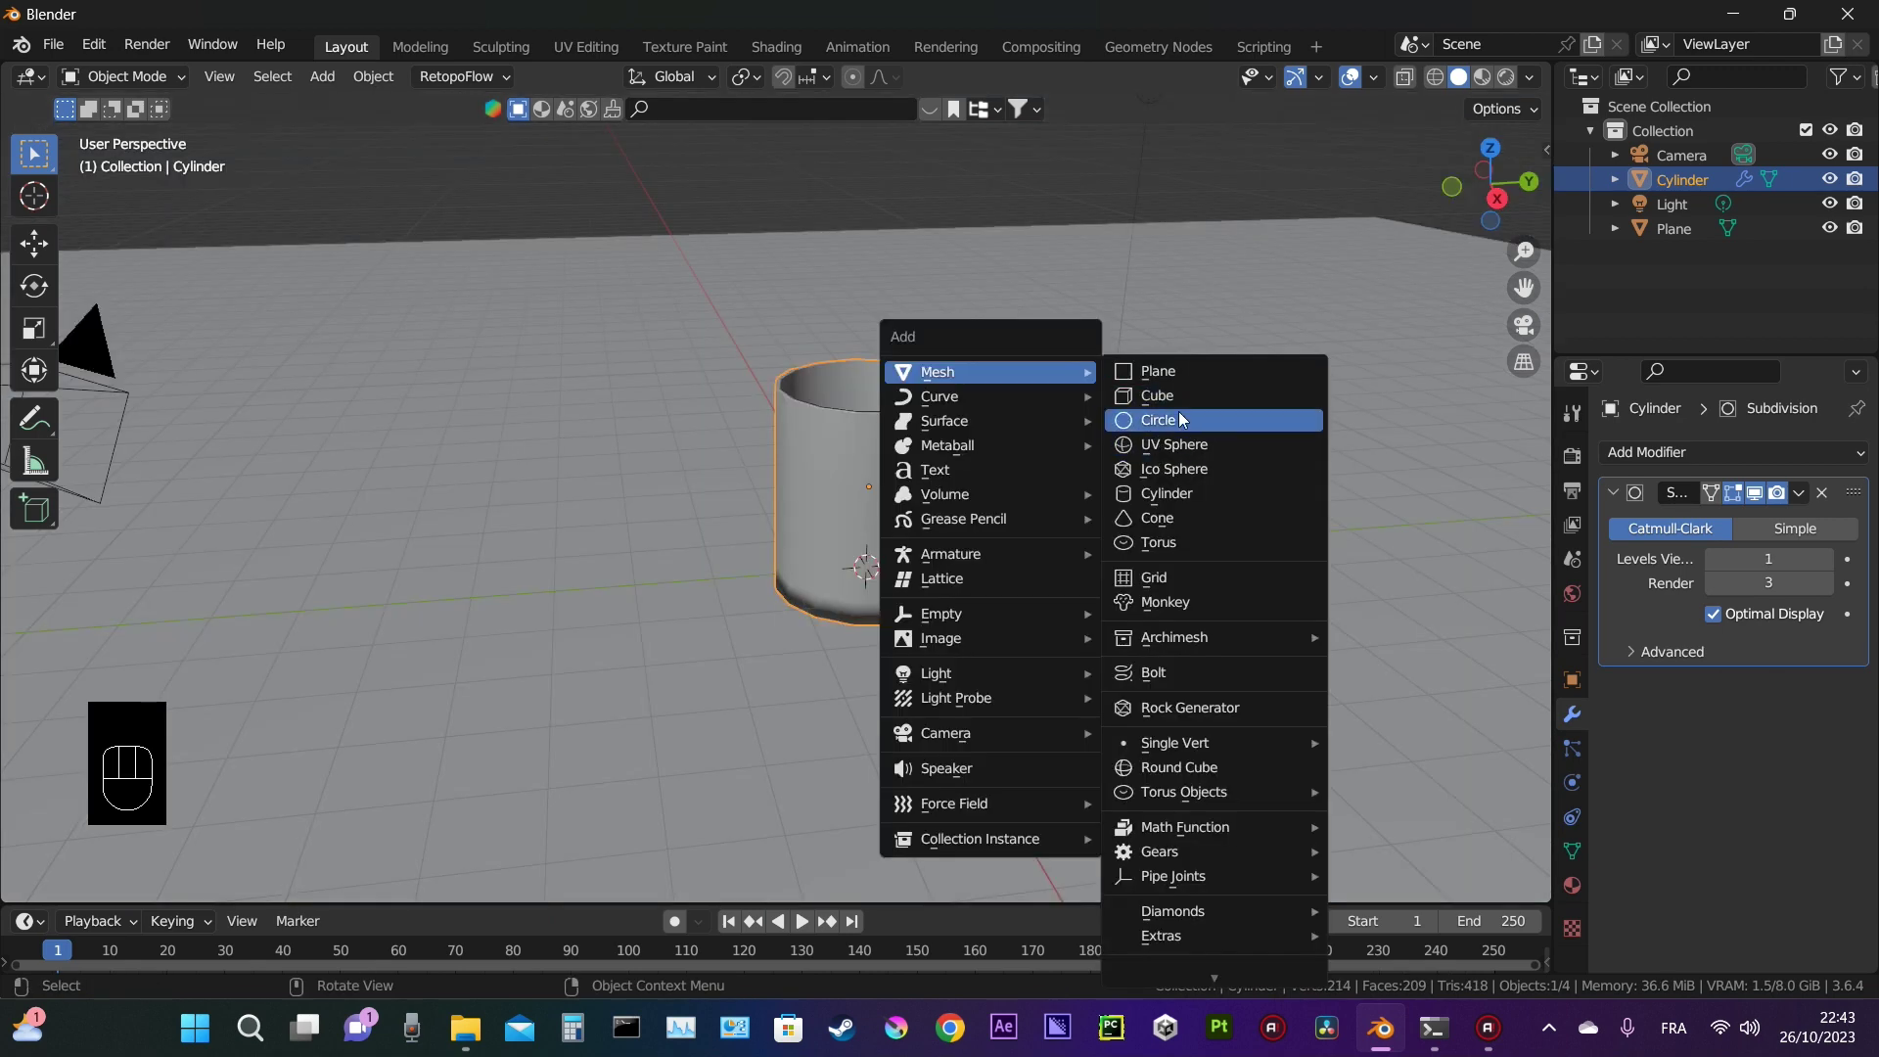
{"action": "left_click", "coordinate": [1180, 419]}
{"action": "key", "text": "g"}
{"action": "key", "text": "z"}
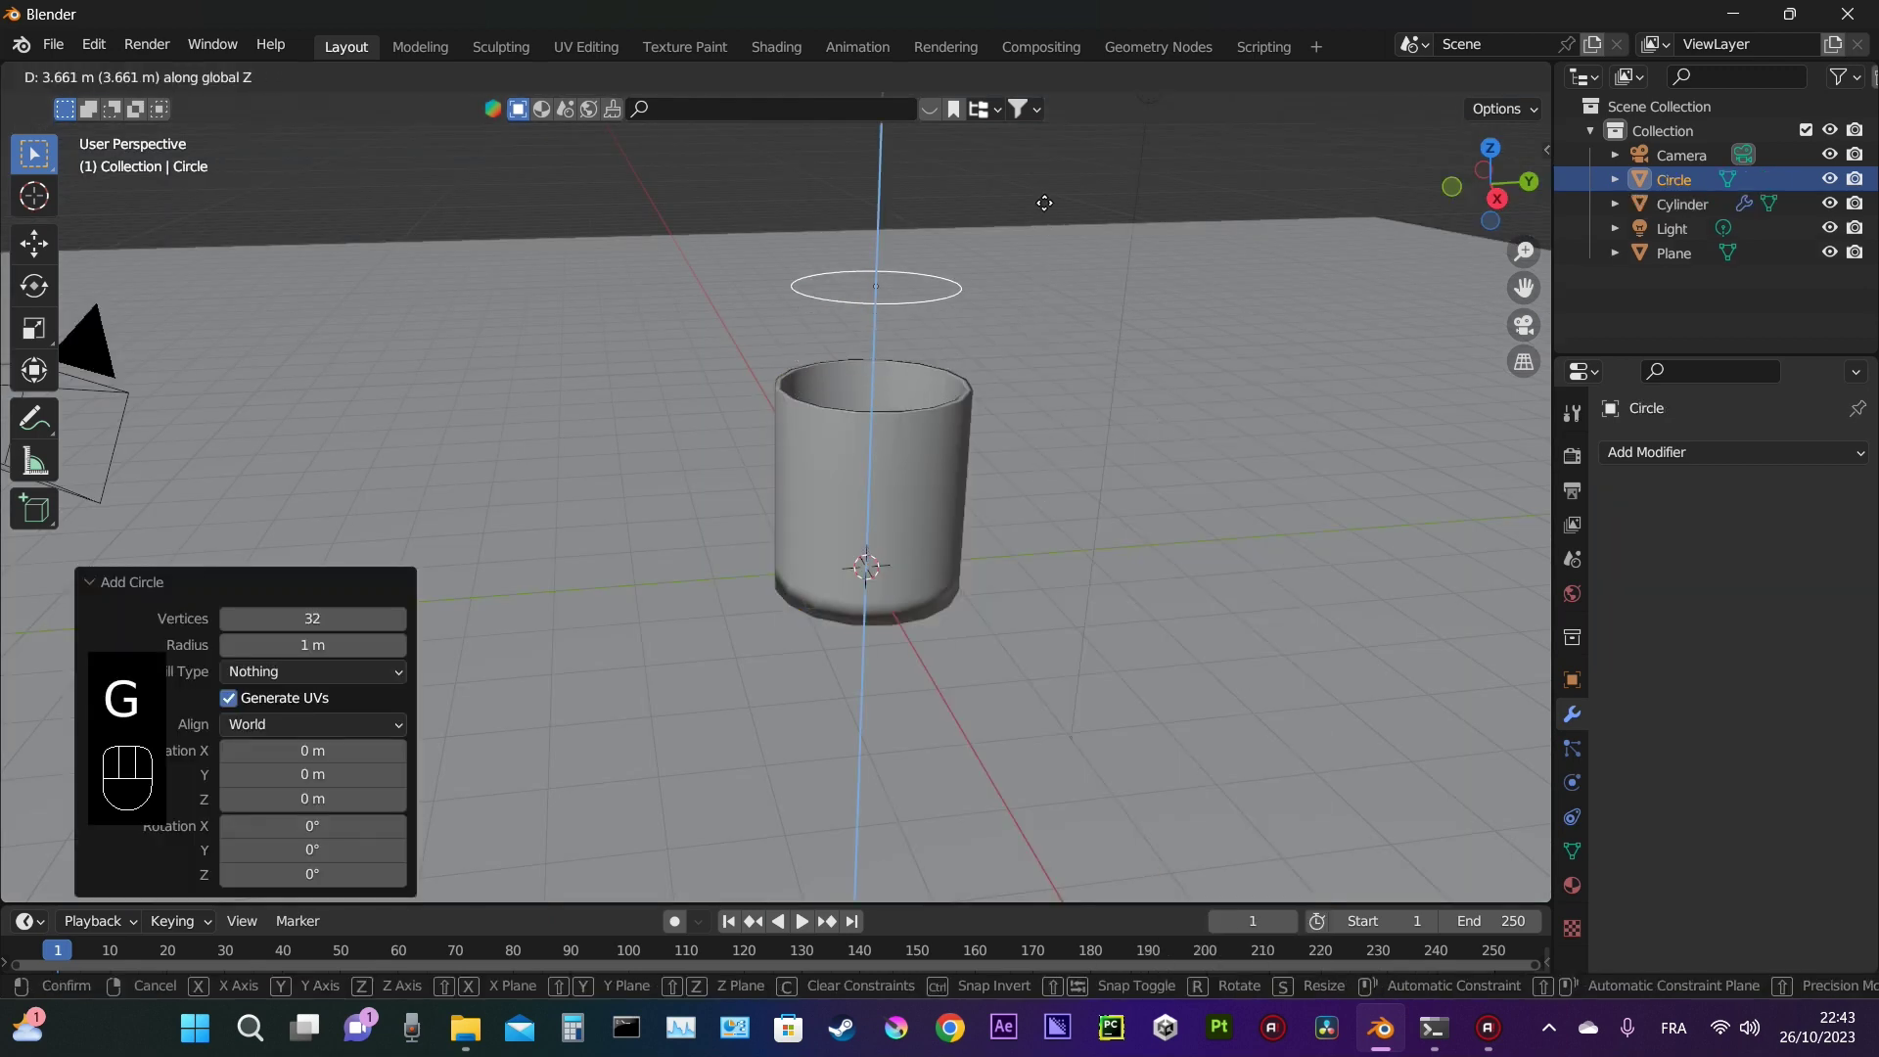
{"action": "left_click", "coordinate": [1044, 202]}
{"action": "key", "text": "f"}
{"action": "key", "text": "Tab"}
{"action": "key", "text": "f"}
{"action": "key", "text": "Tab"}
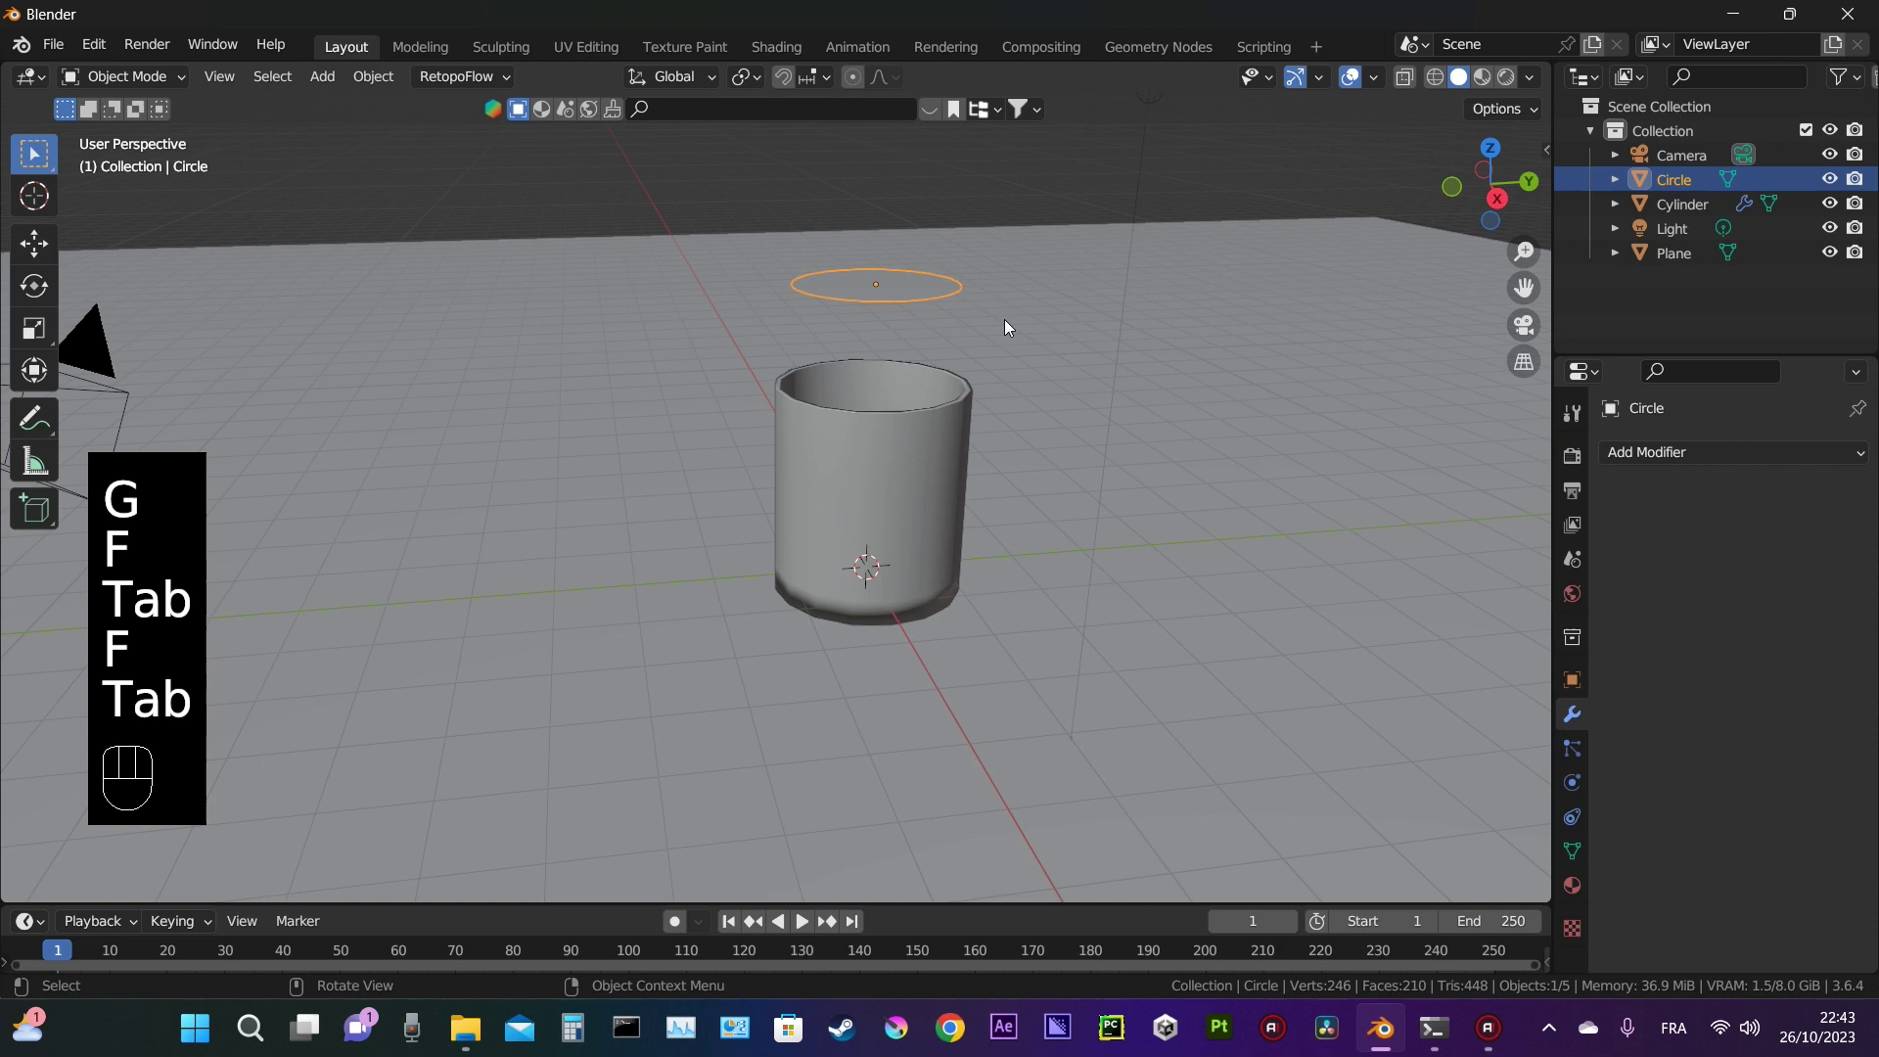
Step: Flip the circle 180° about Y, checking face orientation
{"action": "left_click", "coordinate": [1374, 78]}
{"action": "left_click", "coordinate": [1224, 539]}
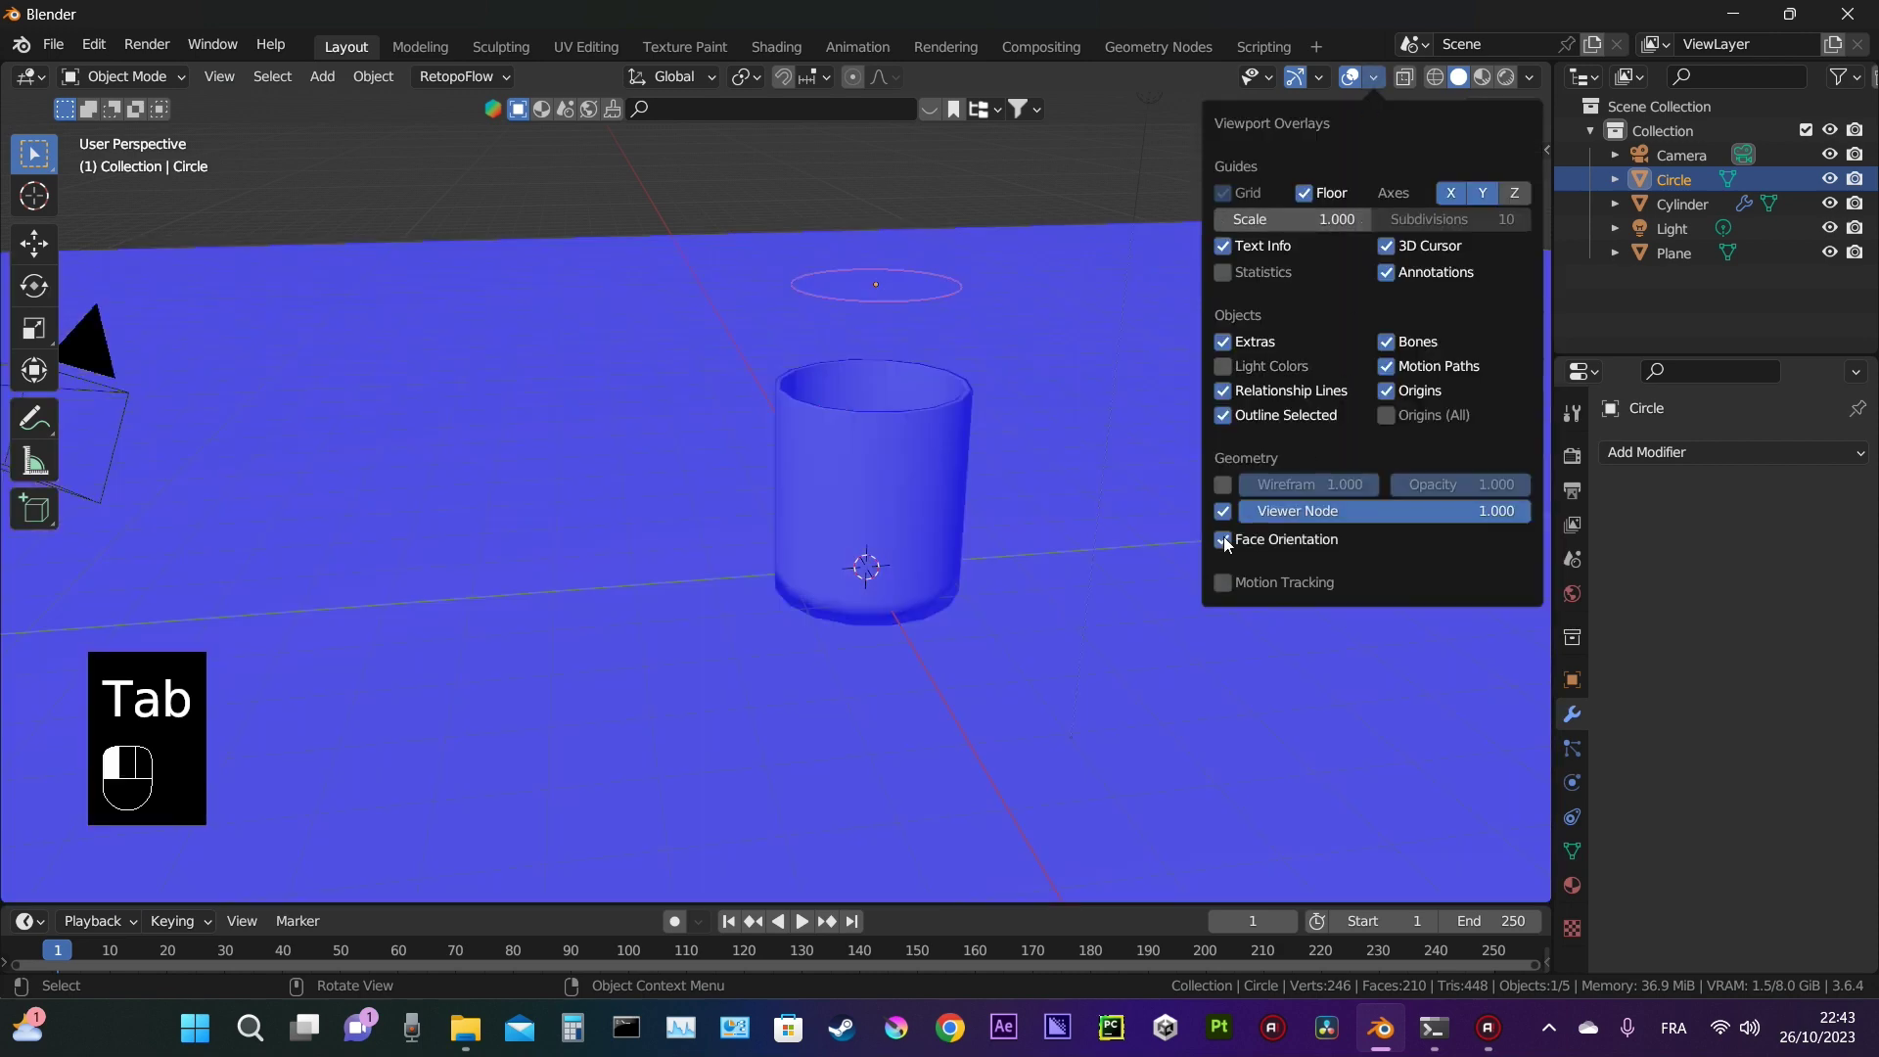
{"action": "left_click", "coordinate": [1224, 539]}
{"action": "key", "text": "r"}
{"action": "key", "text": "ctrl+z"}
{"action": "key", "text": "ctrl+z"}
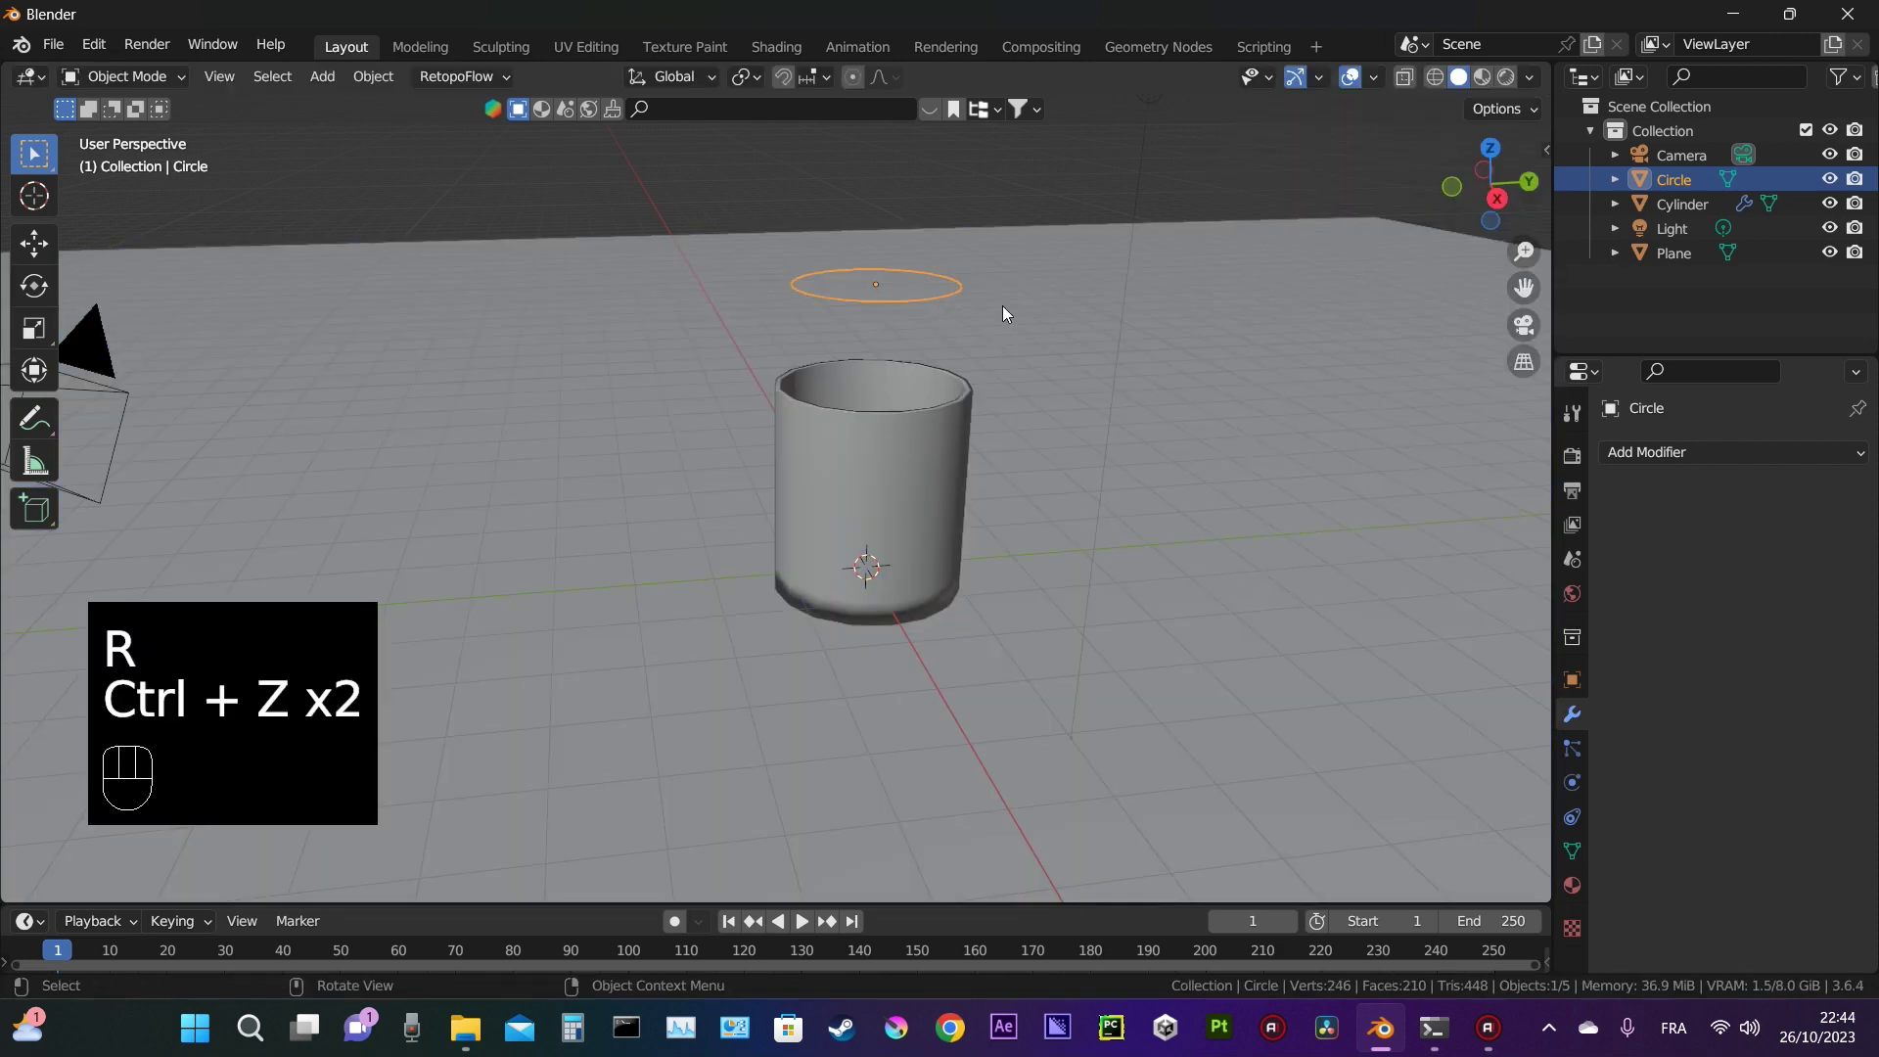
{"action": "type", "text": "ry"}
{"action": "type", "text": "80"}
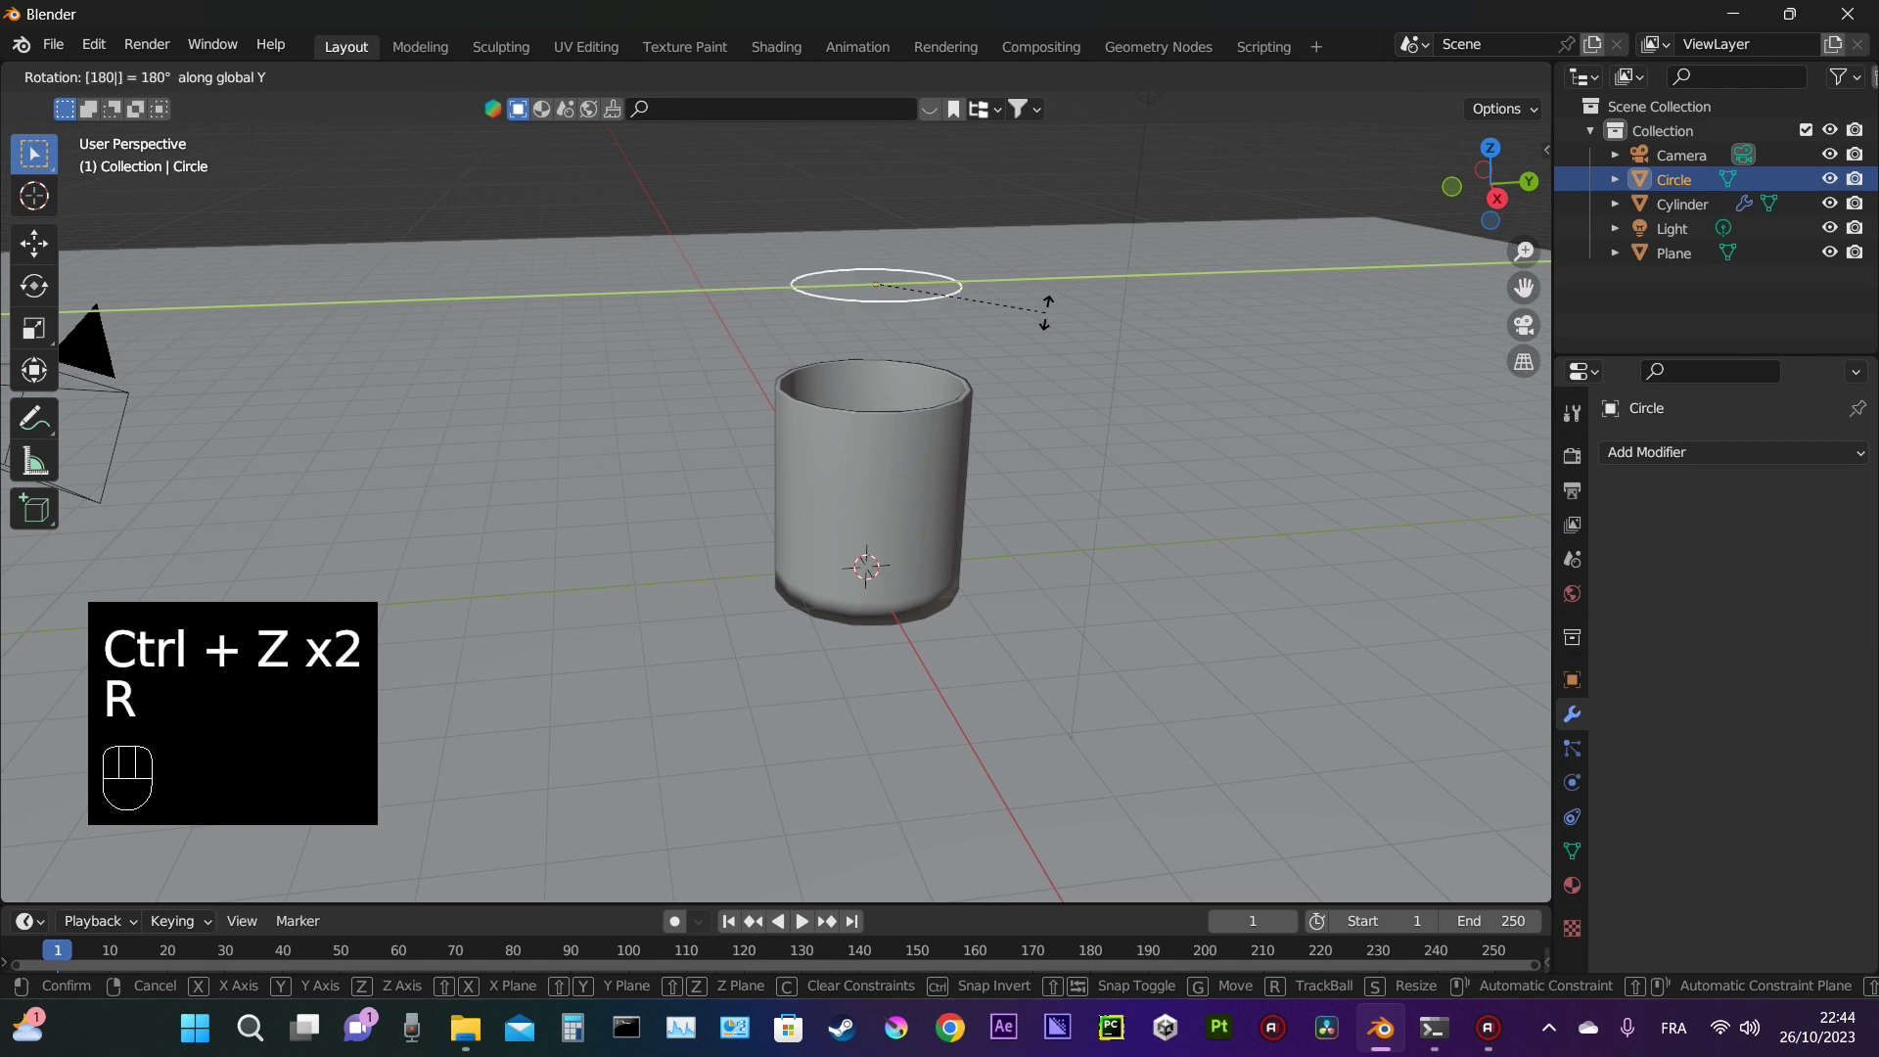
{"action": "key", "text": "Return"}
{"action": "left_click", "coordinate": [1374, 77]}
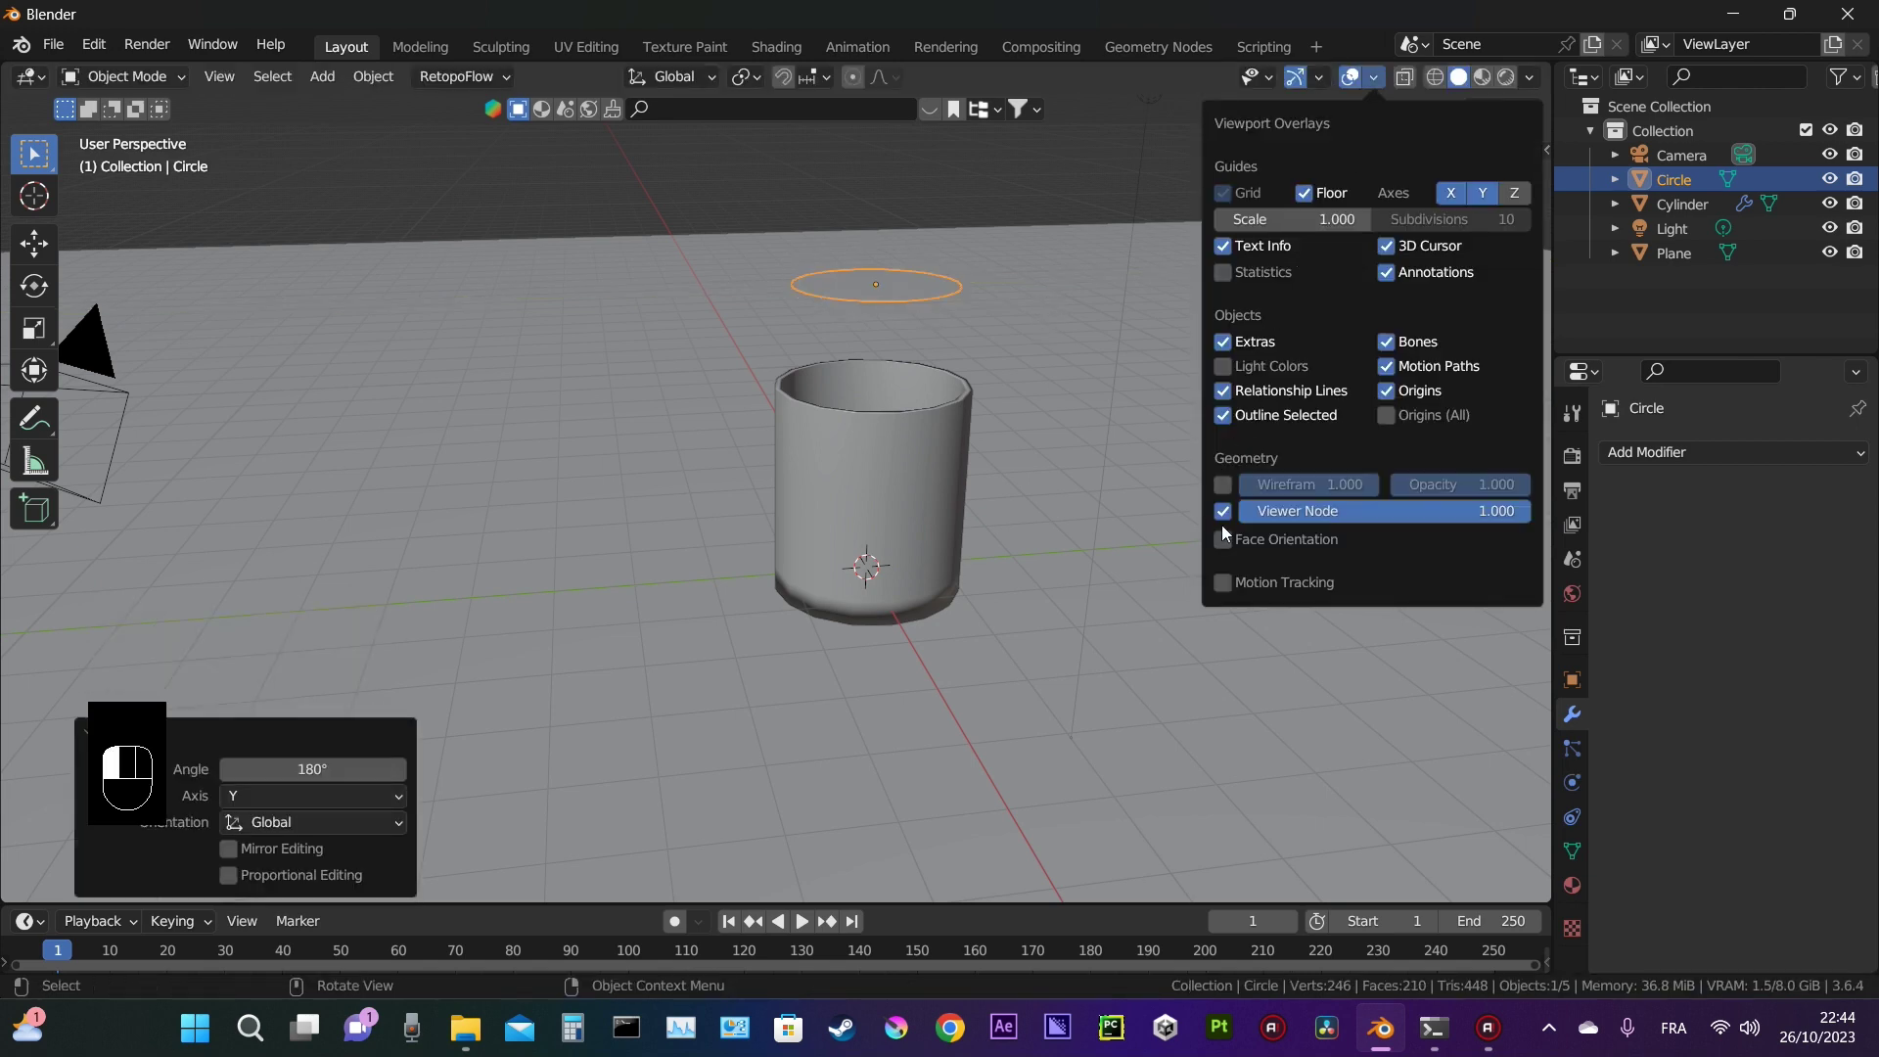
Step: Adjust the circle's height above the glass, finally lowering it 1.1131 m
{"action": "scroll", "coordinate": [881, 304], "scroll_direction": "down", "scroll_amount": 4}
{"action": "key", "text": "g"}
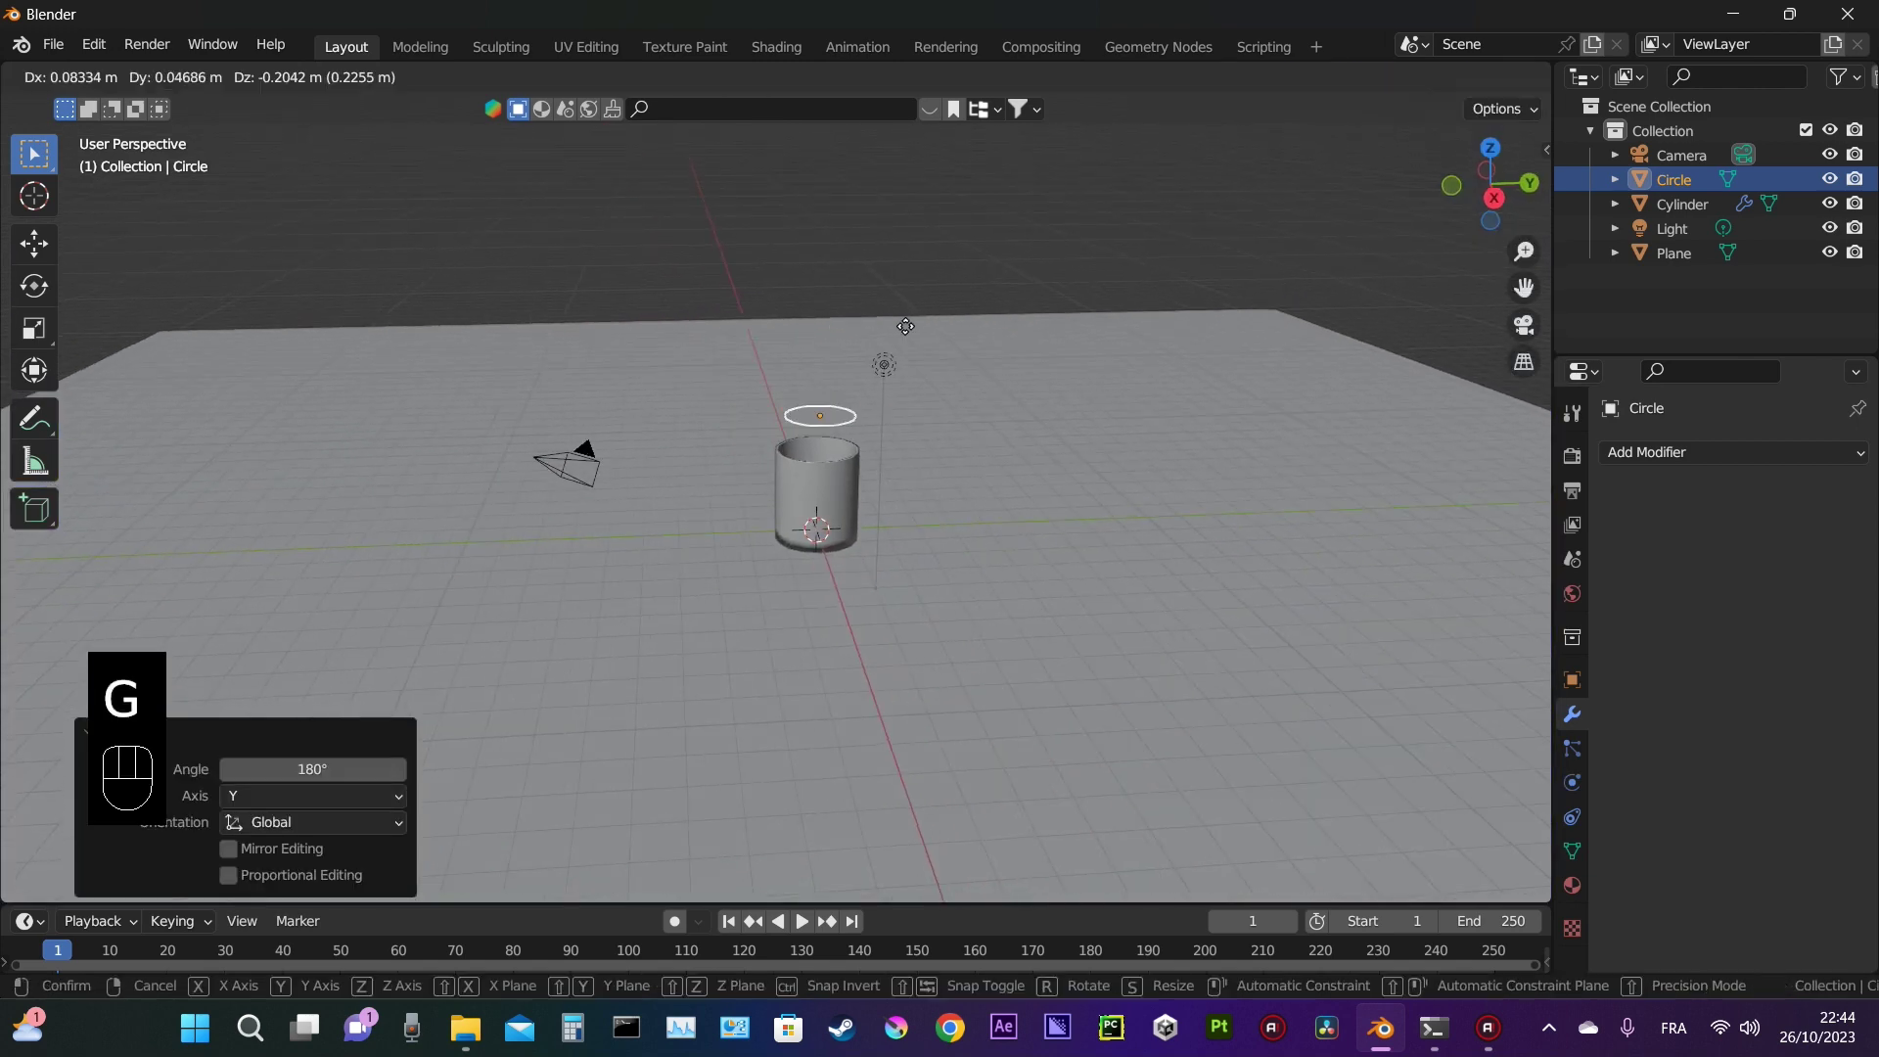
{"action": "key", "text": "z"}
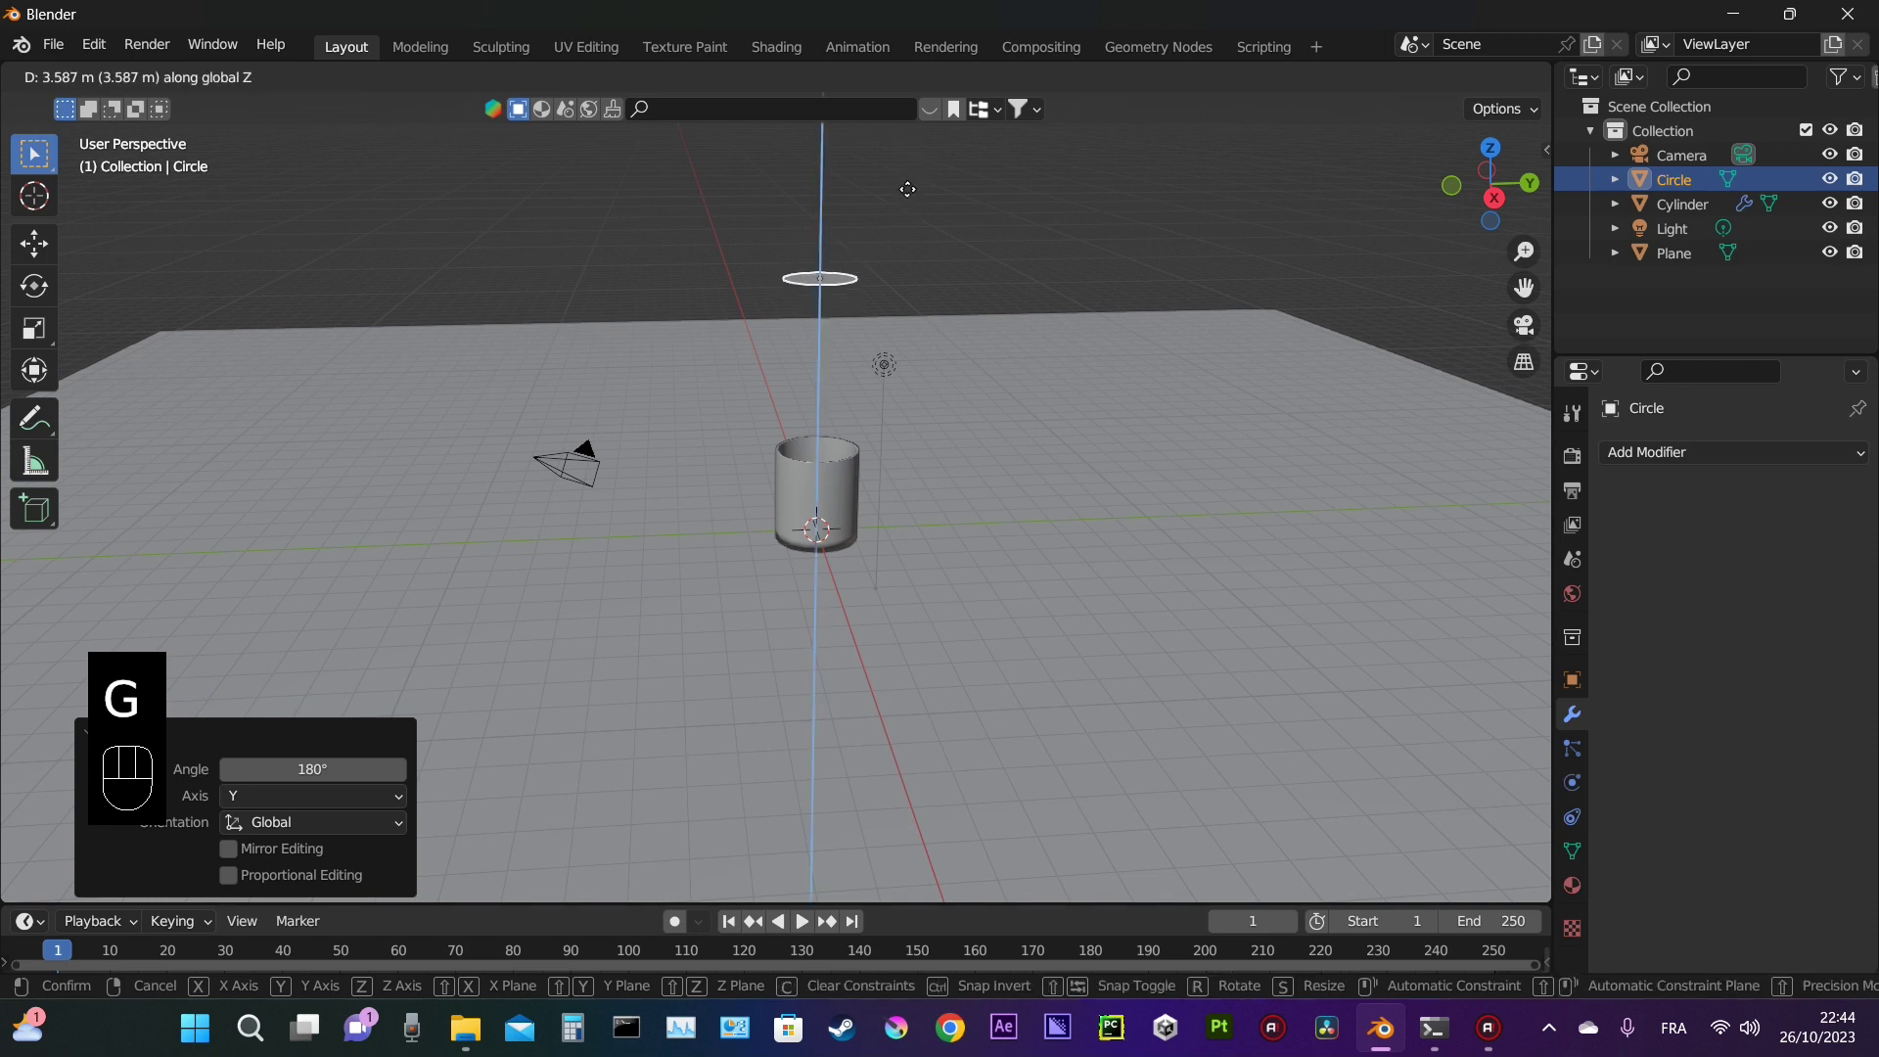
{"action": "left_click", "coordinate": [907, 189]}
{"action": "mouse_move", "coordinate": [892, 389]}
{"action": "middle_mouse_down"}
{"action": "mouse_move", "coordinate": [868, 421]}
{"action": "mouse_move", "coordinate": [902, 449]}
{"action": "mouse_move", "coordinate": [891, 419]}
{"action": "middle_mouse_up"}
{"action": "key", "text": "g"}
{"action": "key", "text": "z"}
{"action": "left_click", "coordinate": [878, 386]}
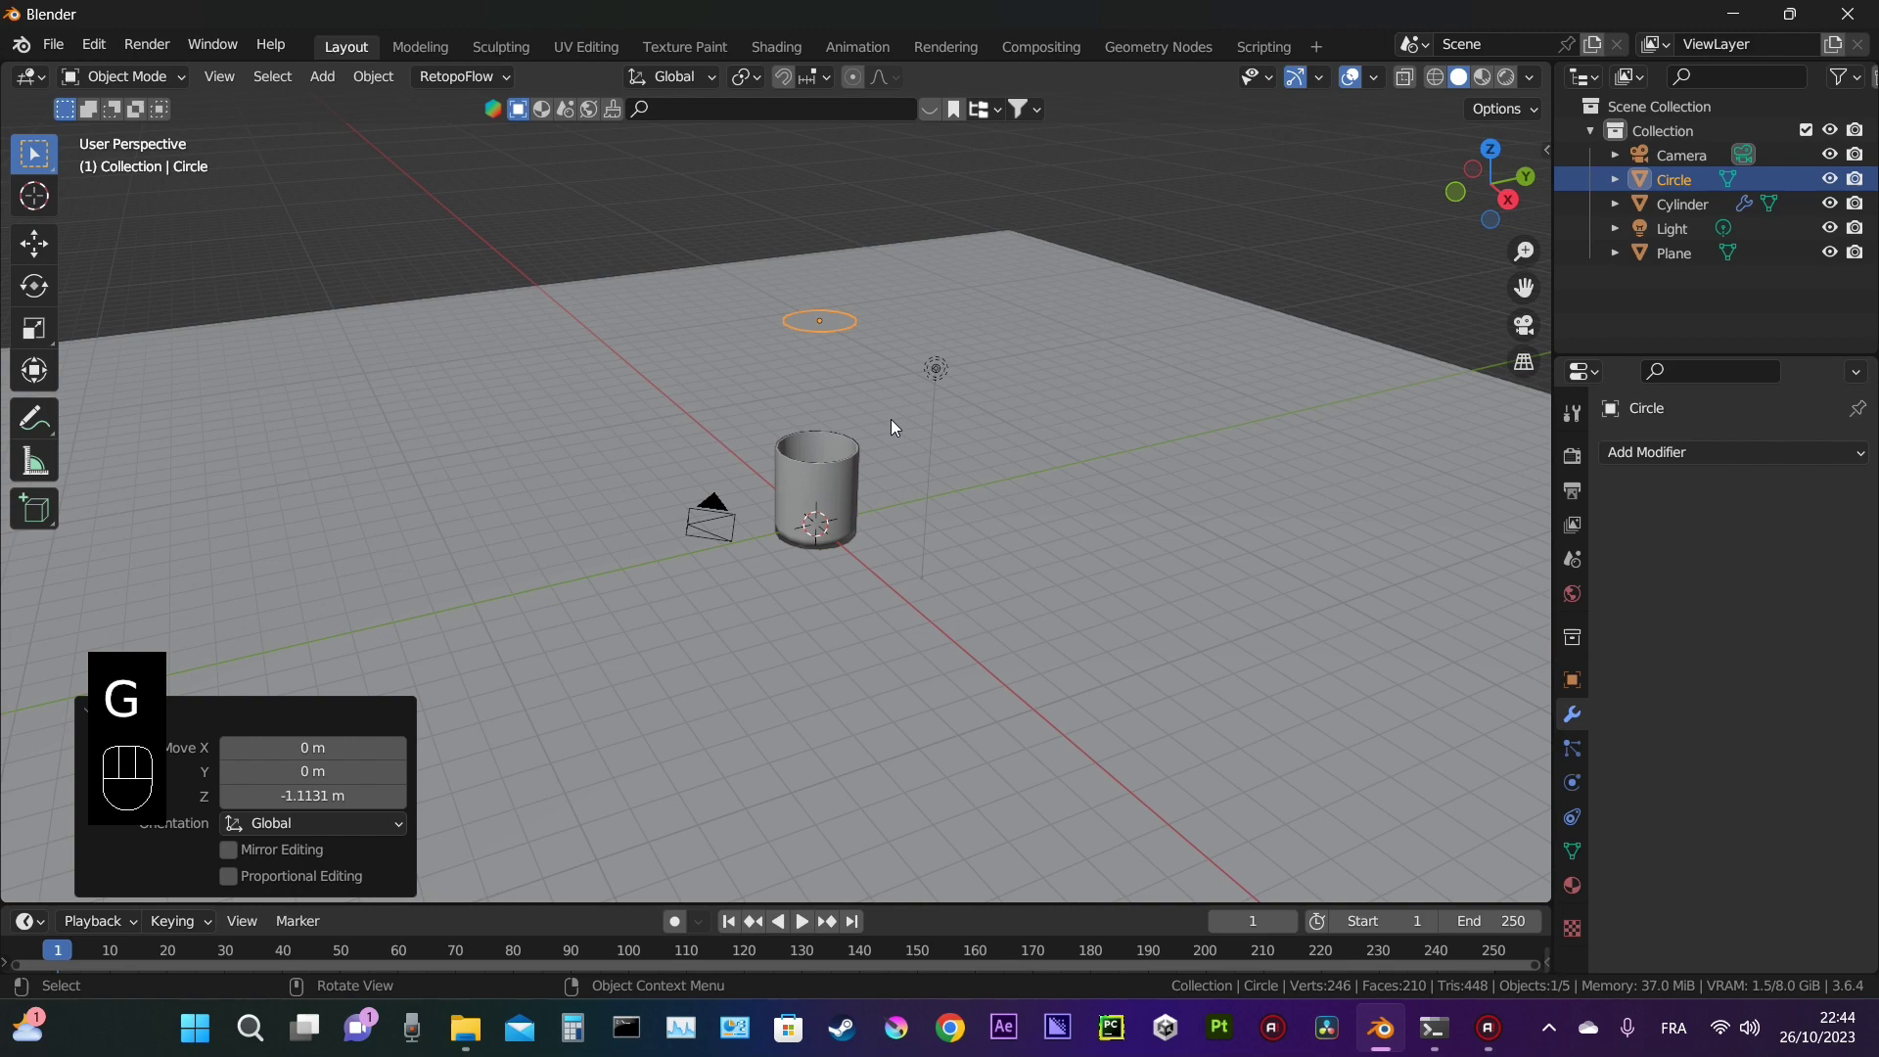
Step: Switch to camera view, then dolly and raise the camera
{"action": "key", "text": "KP_0"}
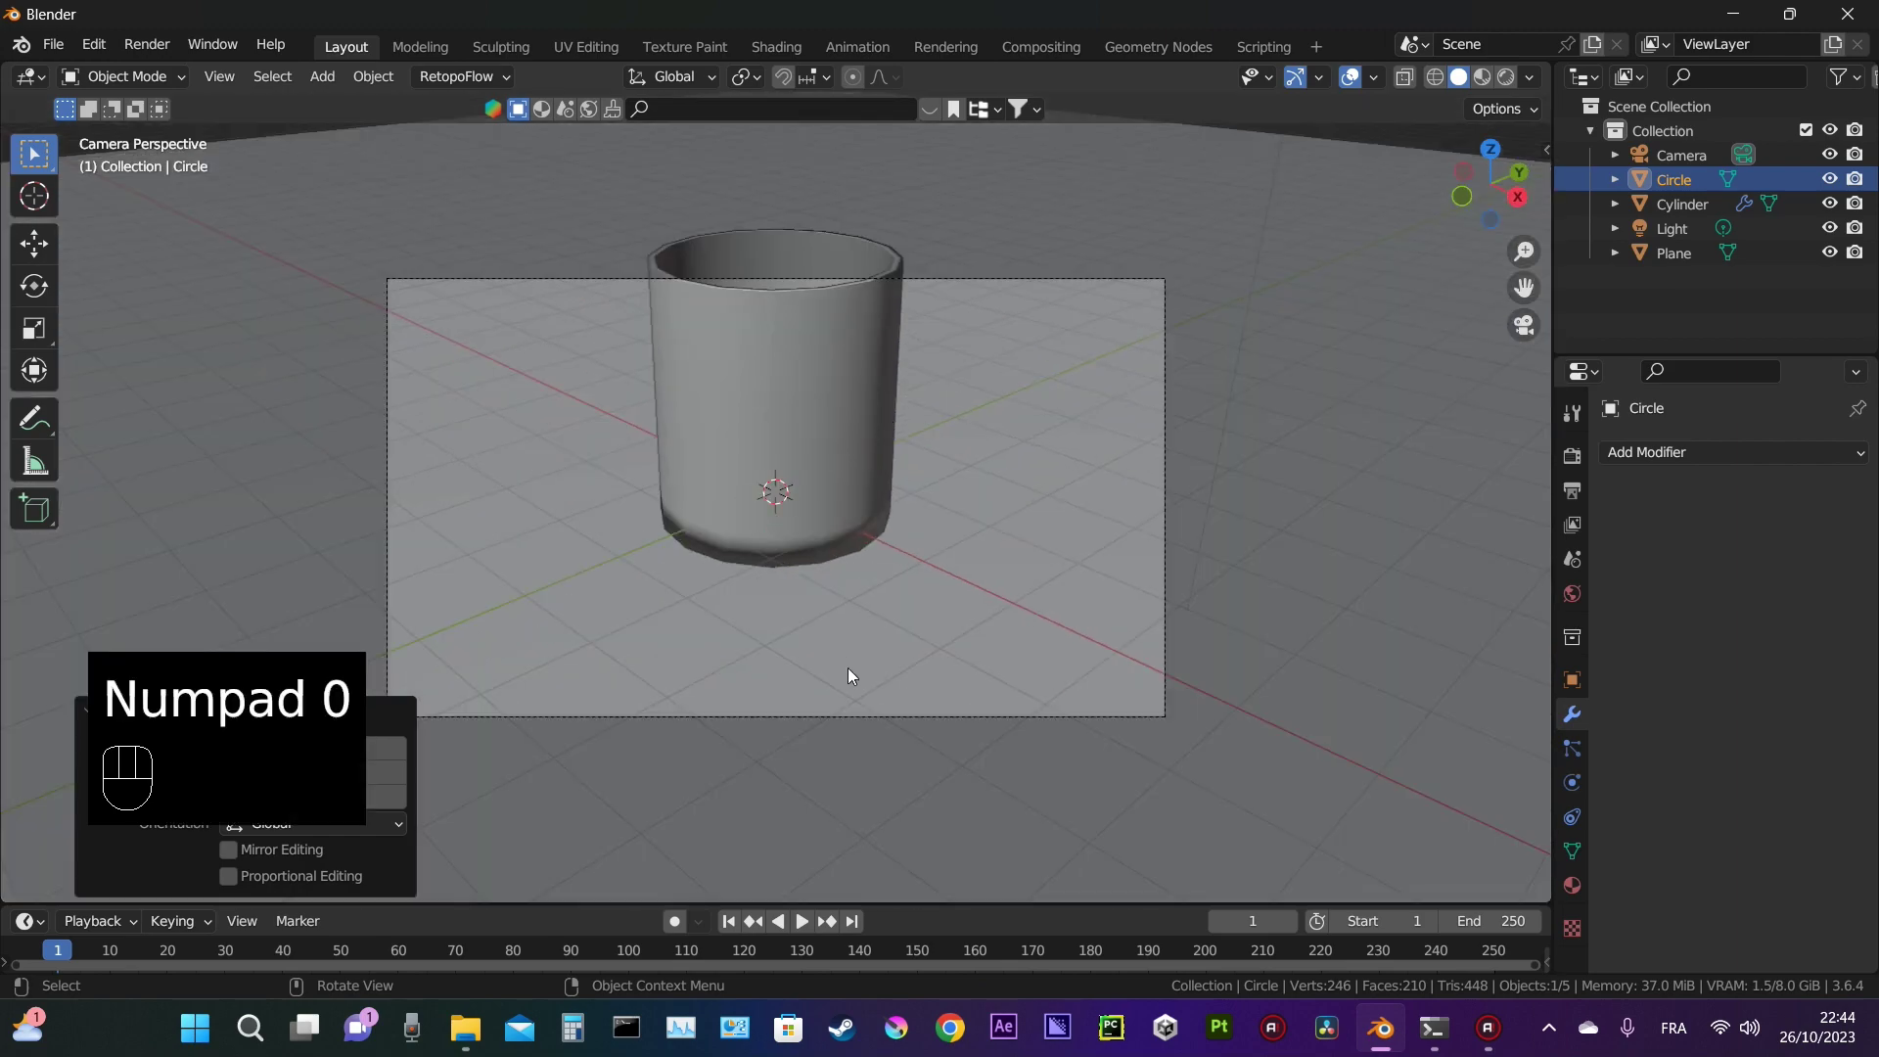
{"action": "left_click", "coordinate": [830, 714]}
{"action": "key", "text": "g"}
{"action": "key", "text": "z"}
{"action": "key", "text": "z"}
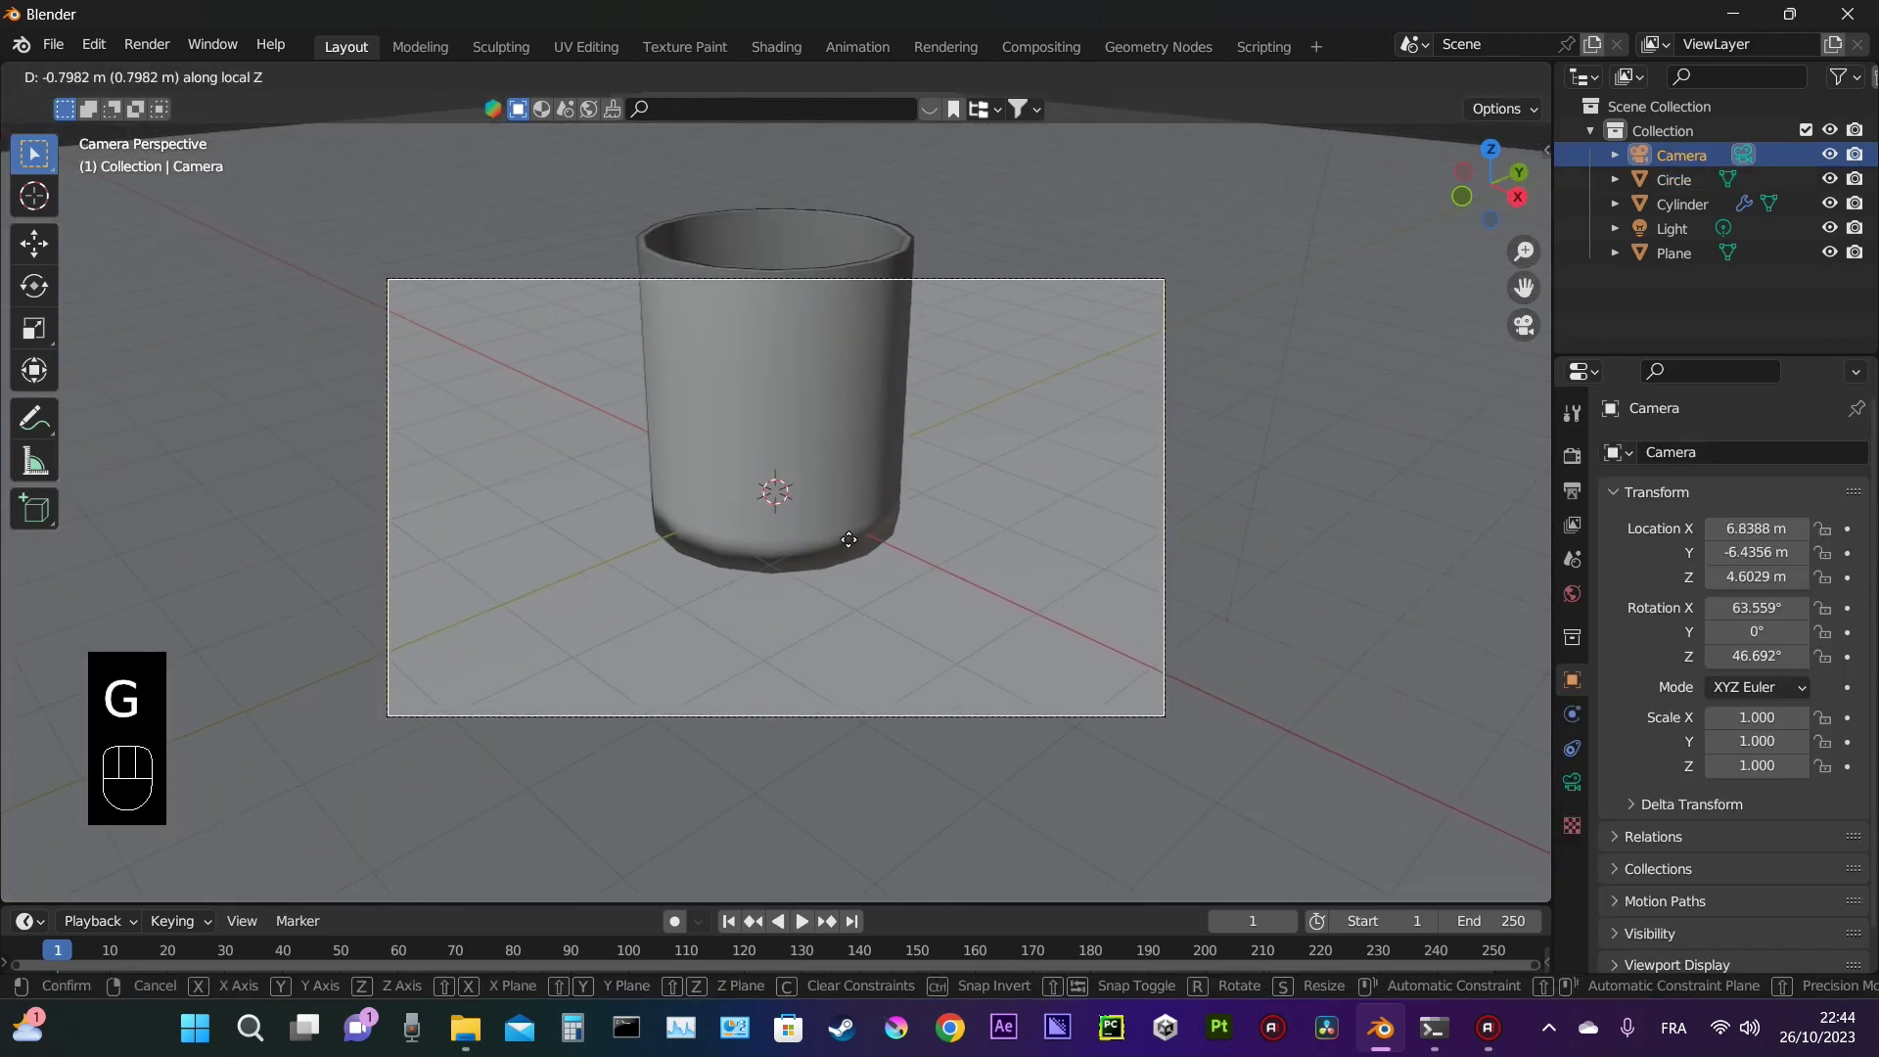
{"action": "left_click", "coordinate": [773, 504]}
{"action": "key", "text": "g"}
{"action": "key", "text": "z"}
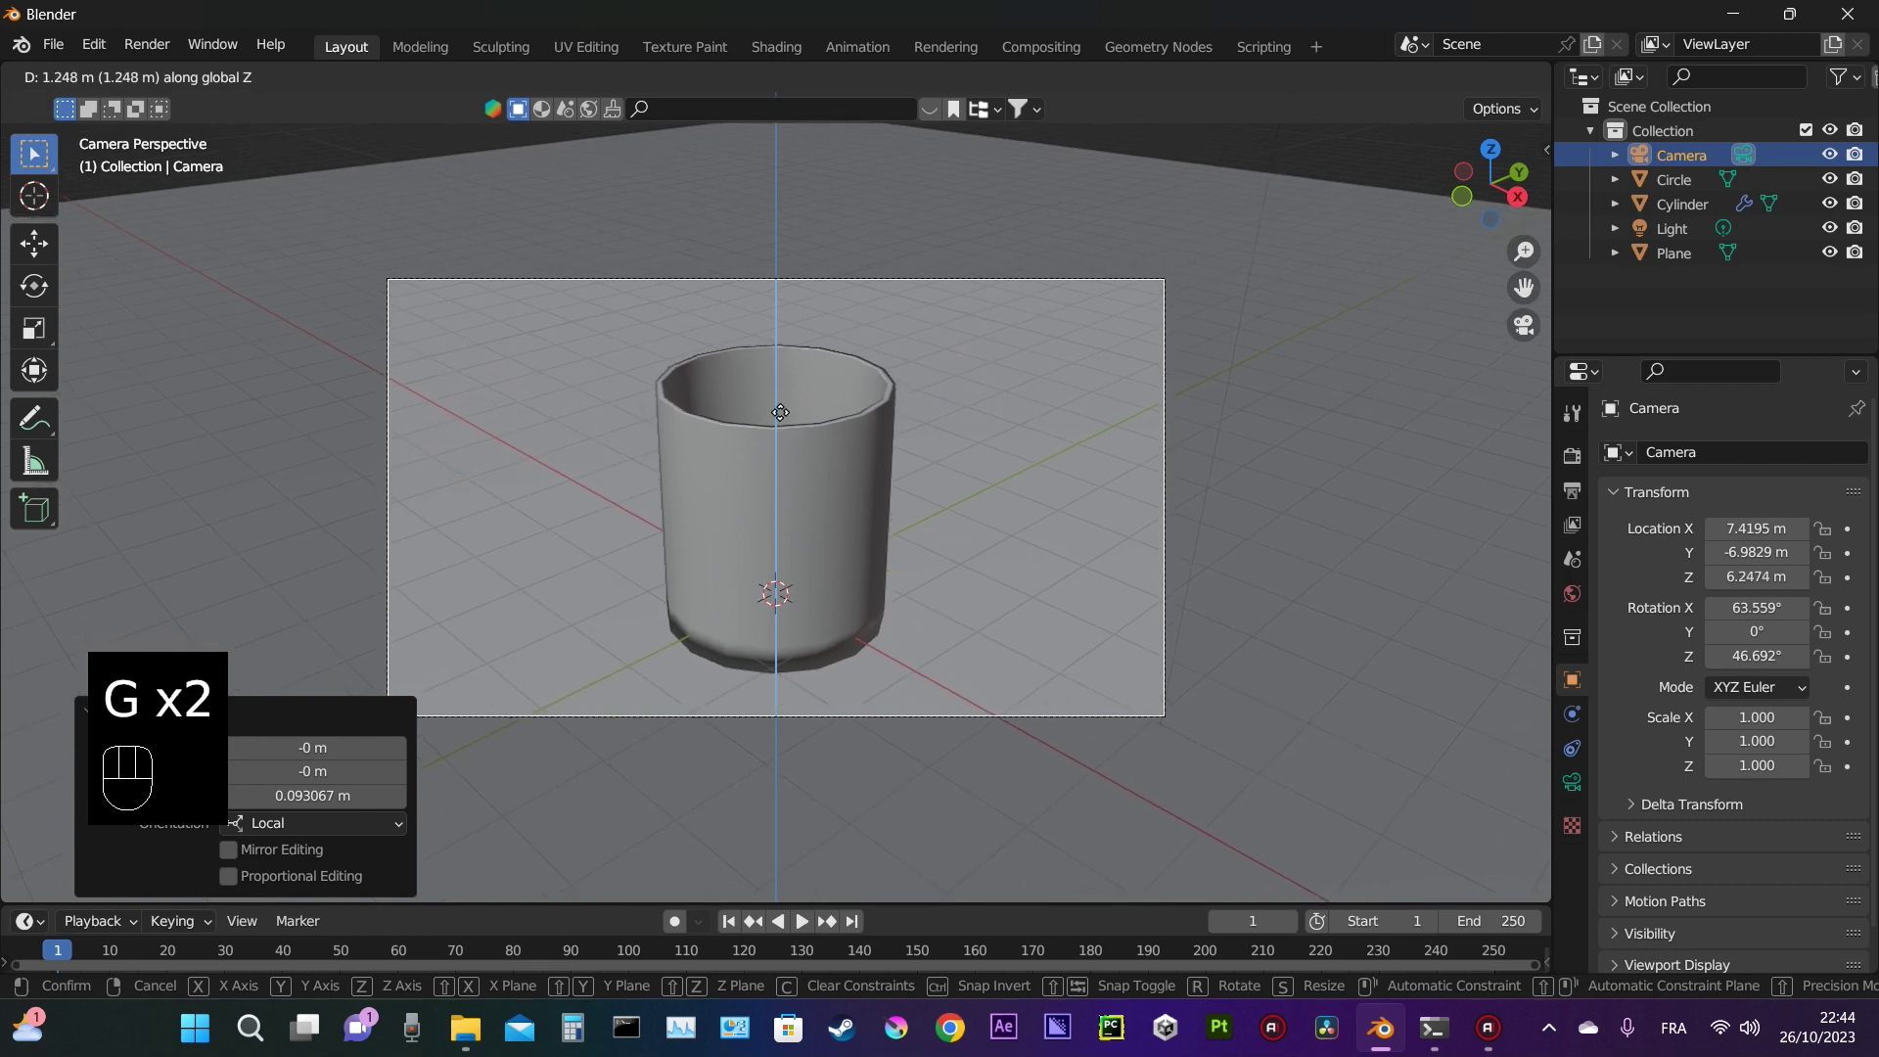
{"action": "left_click", "coordinate": [796, 382]}
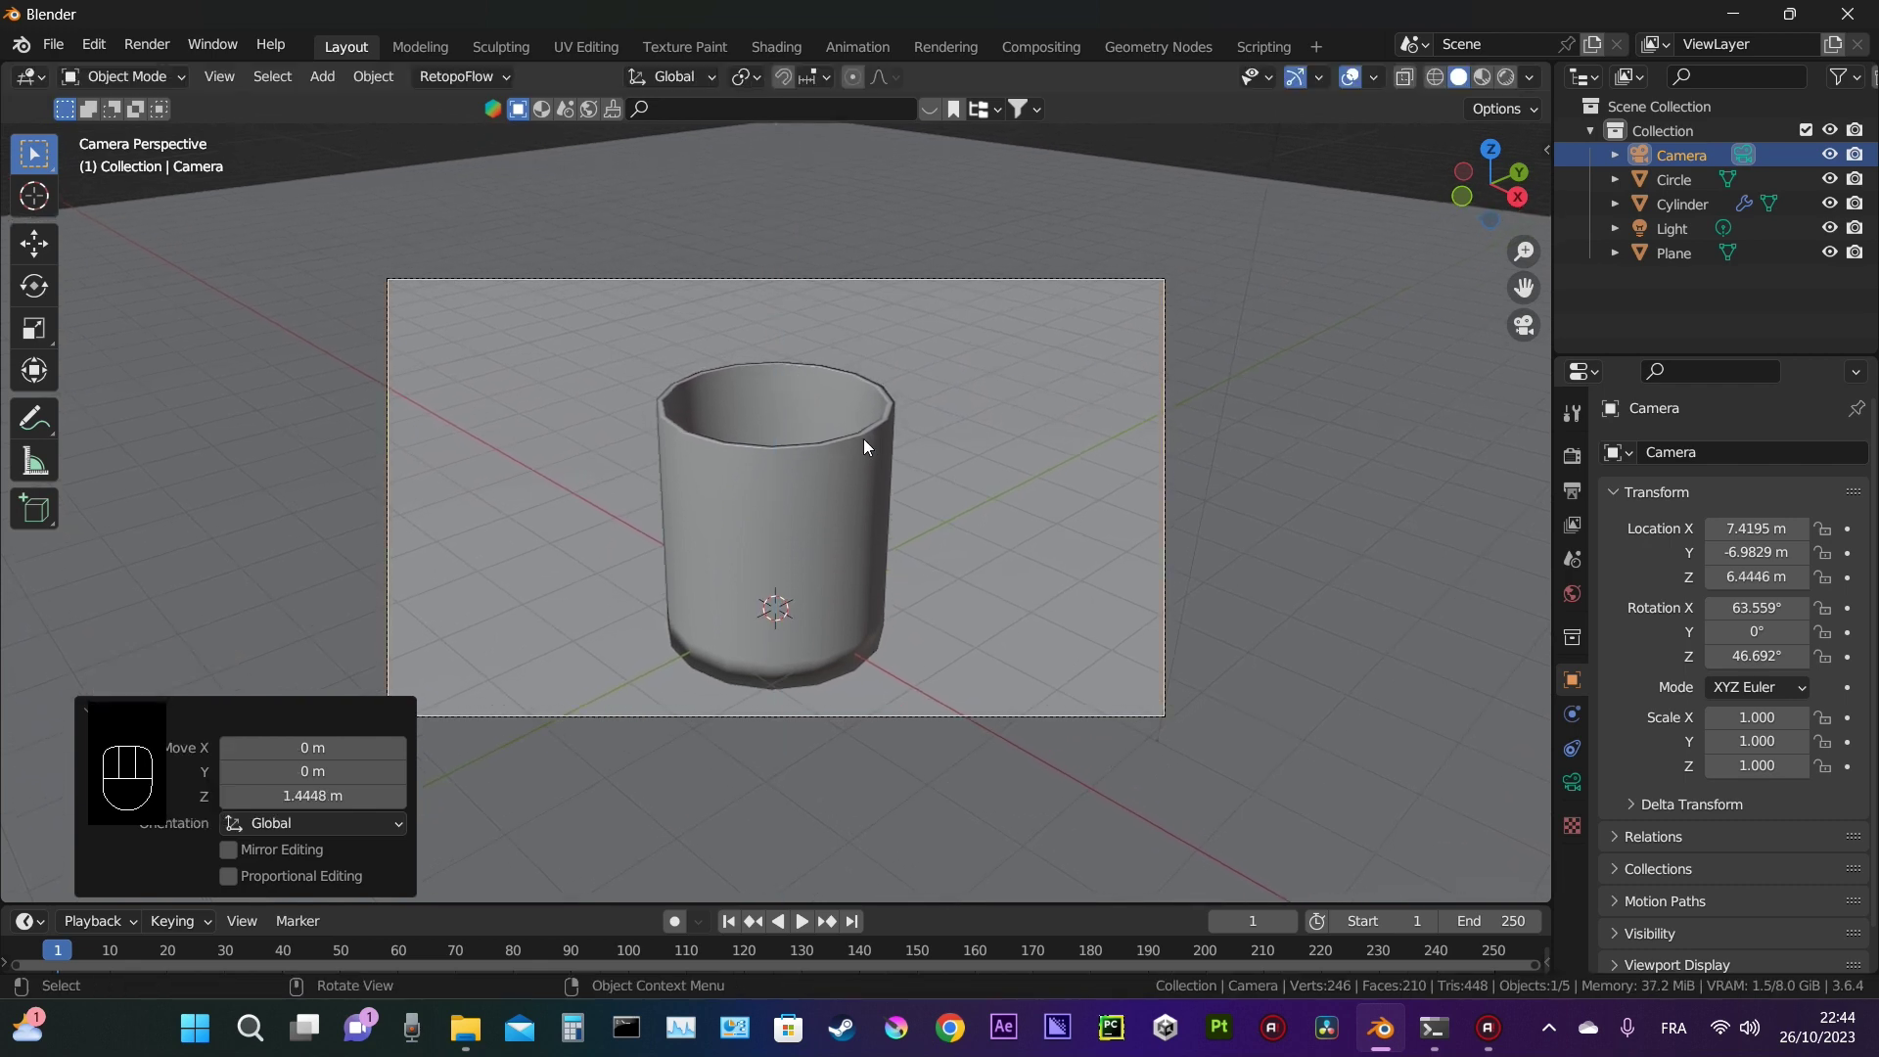
Step: Pull the camera farther back to frame the glass, then select the circle
{"action": "key", "text": "g"}
{"action": "key", "text": "z"}
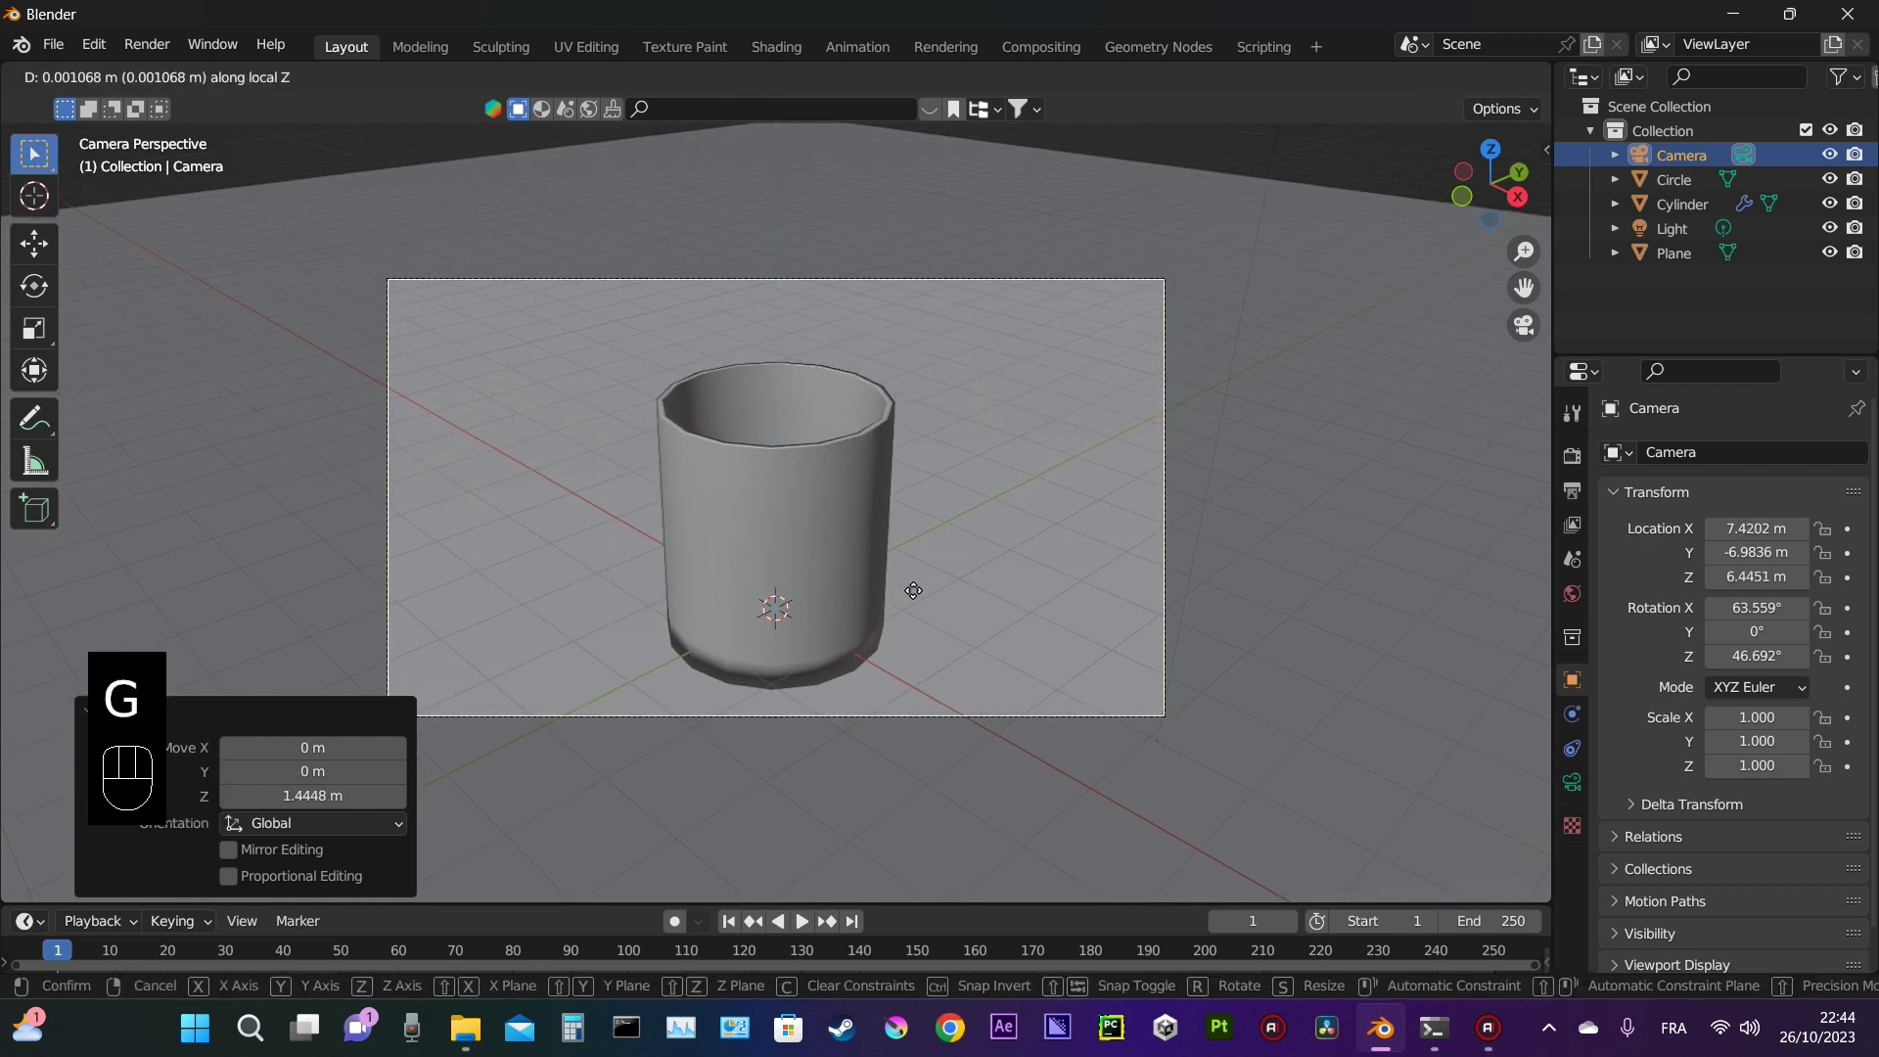
{"action": "key", "text": "z"}
{"action": "left_click", "coordinate": [934, 755]}
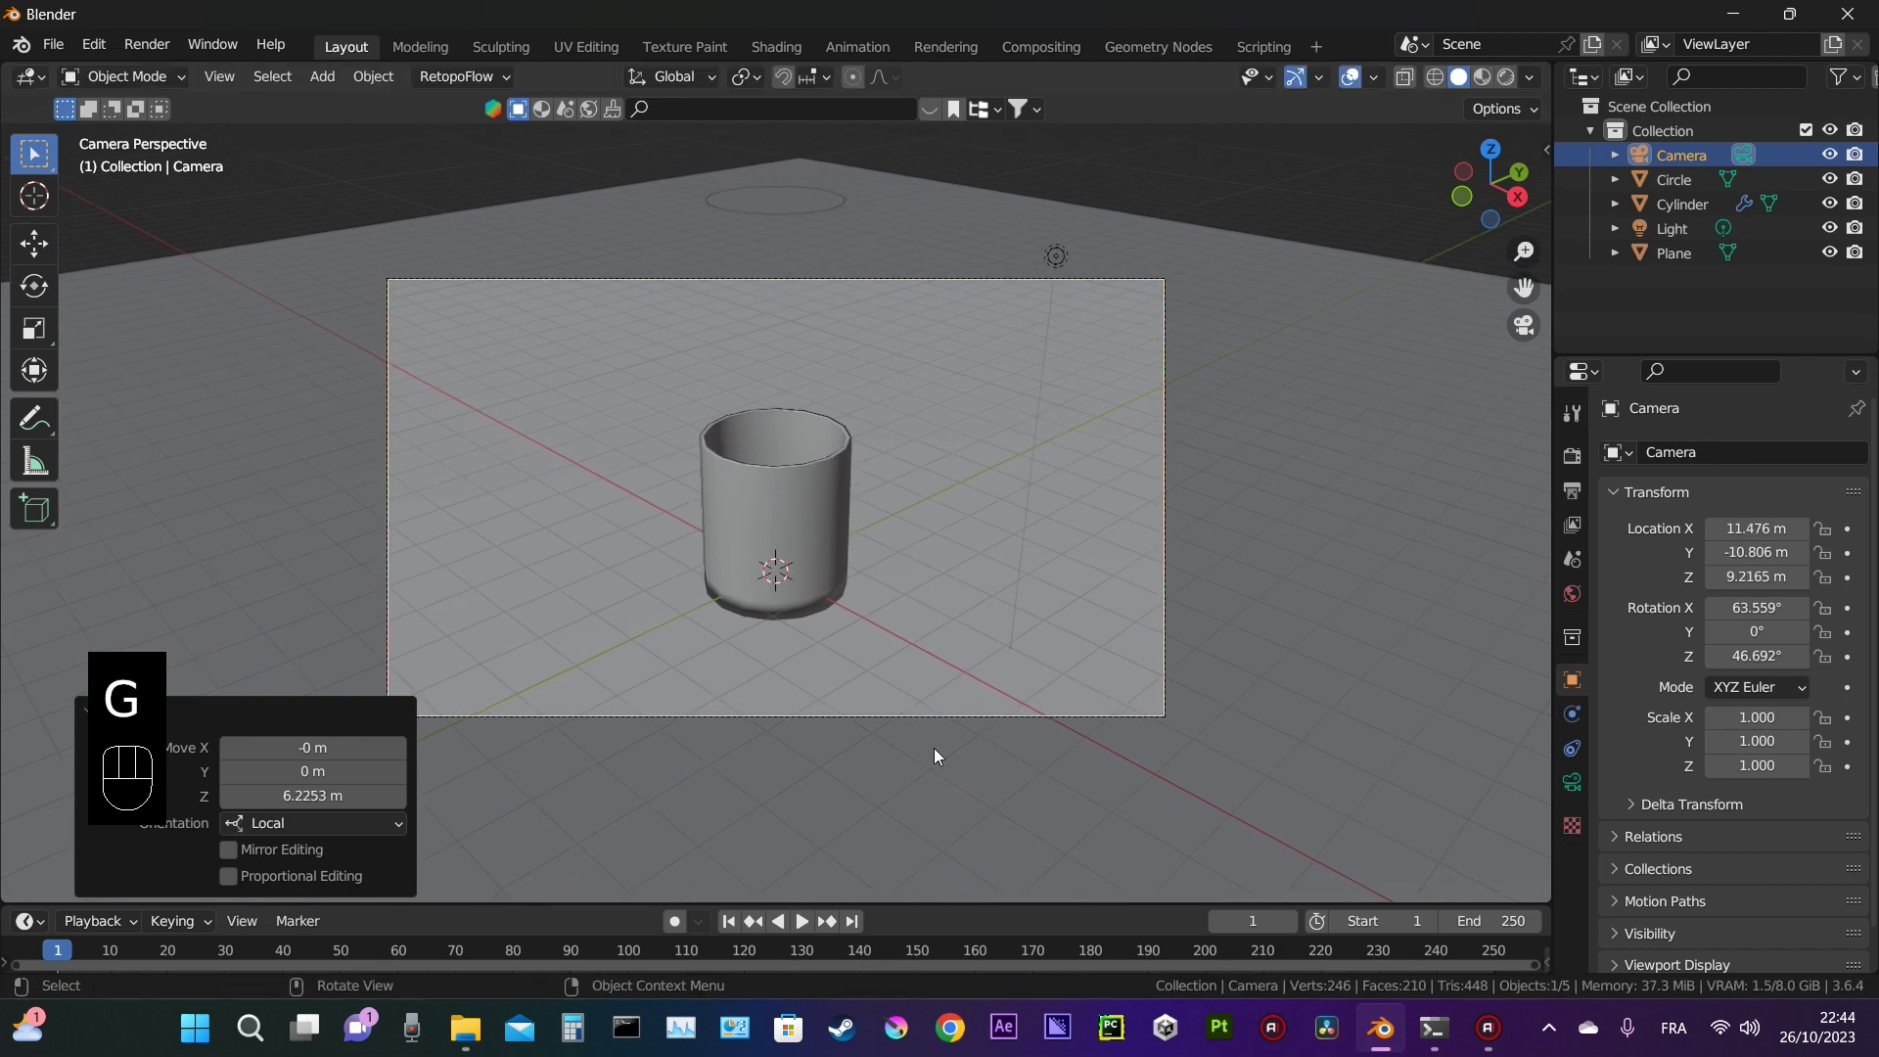
{"action": "left_click", "coordinate": [783, 200]}
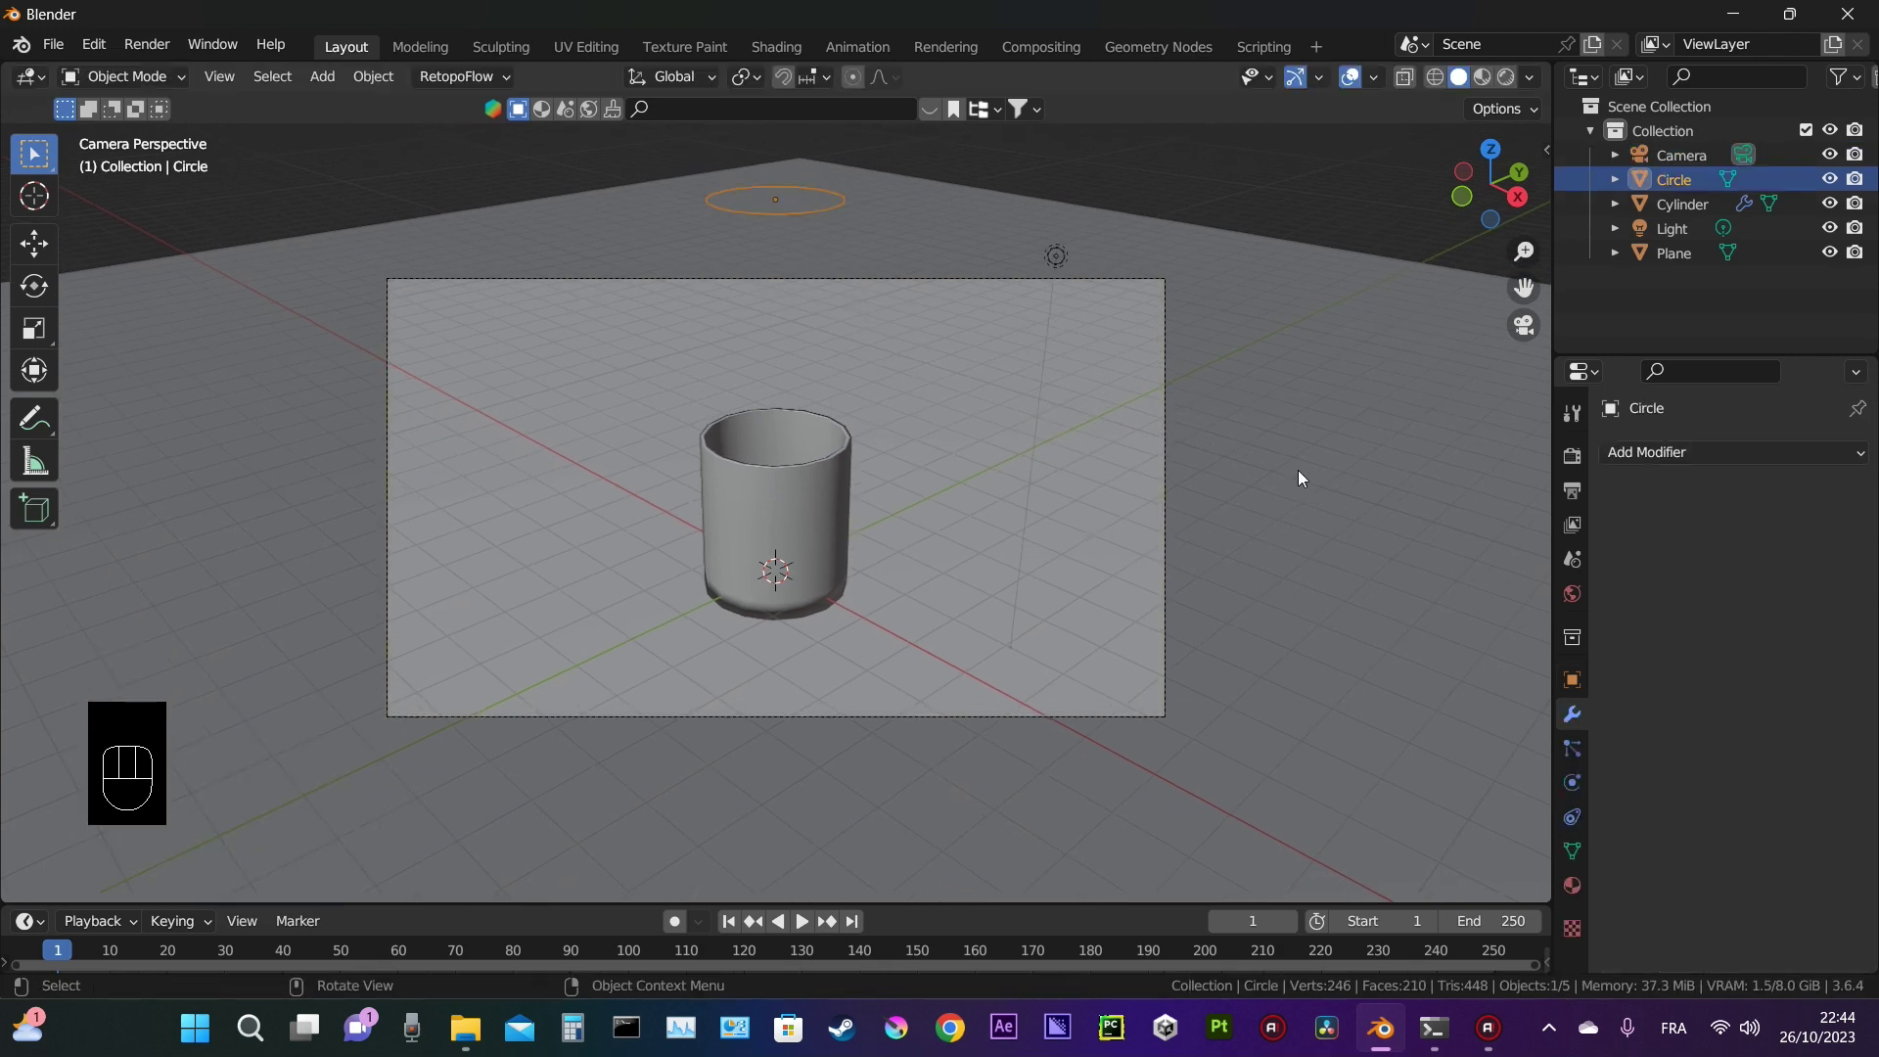
Step: In the Molecular+ sidebar tab, make the Circle an emitter and the glass cylinder a collider
{"action": "key", "text": "n"}
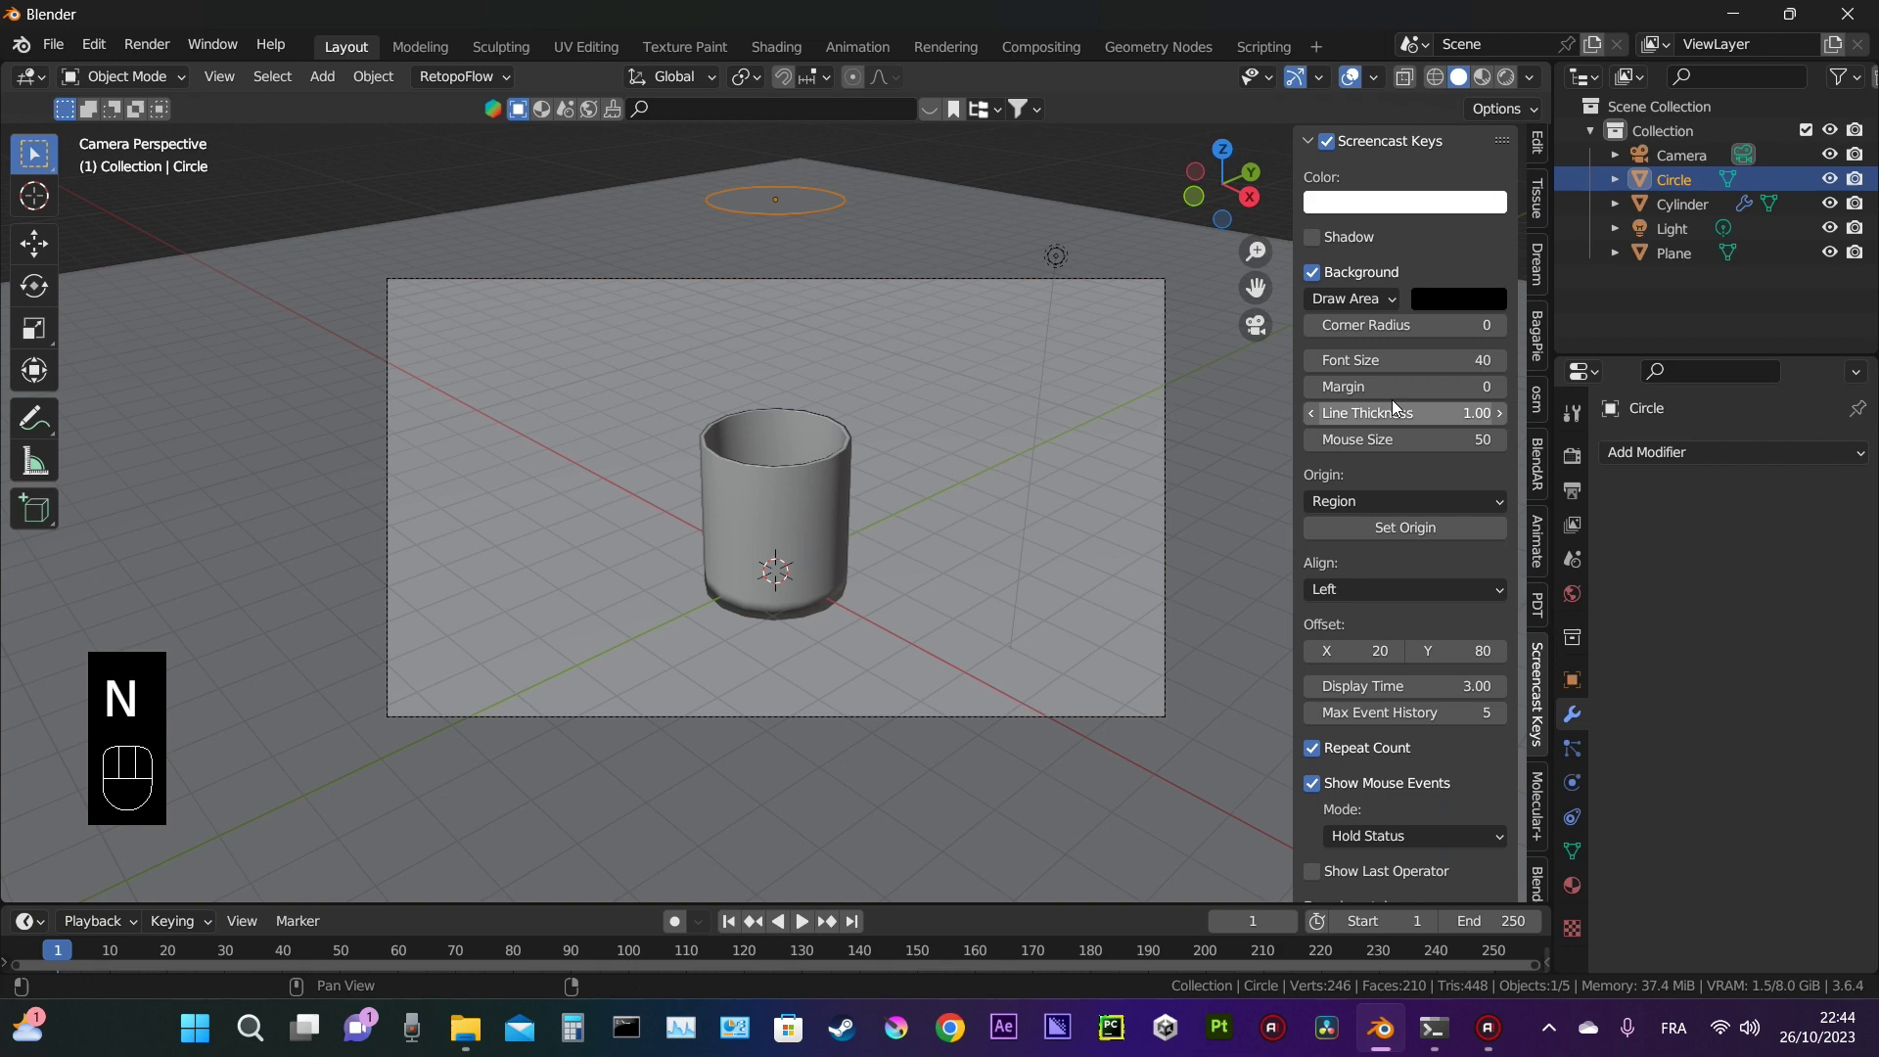
{"action": "scroll", "coordinate": [1525, 394], "scroll_direction": "down", "scroll_amount": 2}
{"action": "scroll", "coordinate": [1544, 451], "scroll_direction": "down", "scroll_amount": 4}
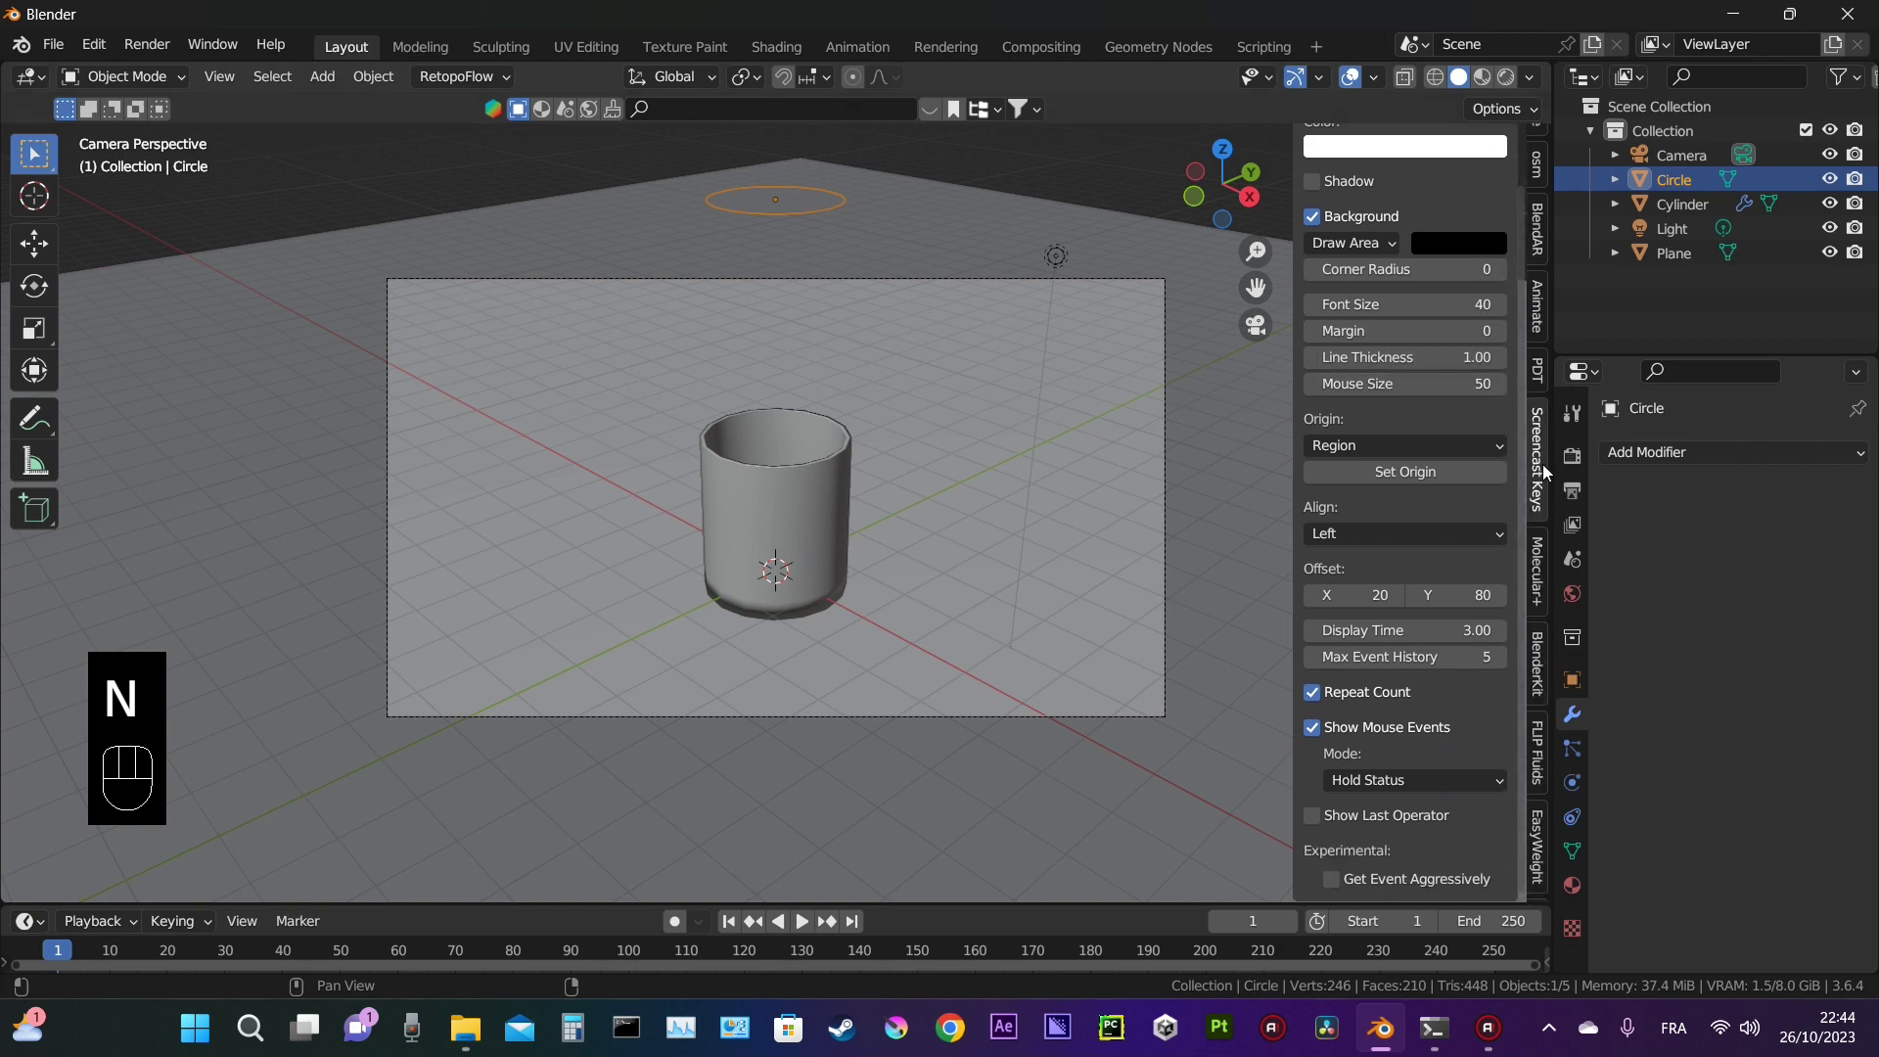
{"action": "left_click", "coordinate": [1541, 577]}
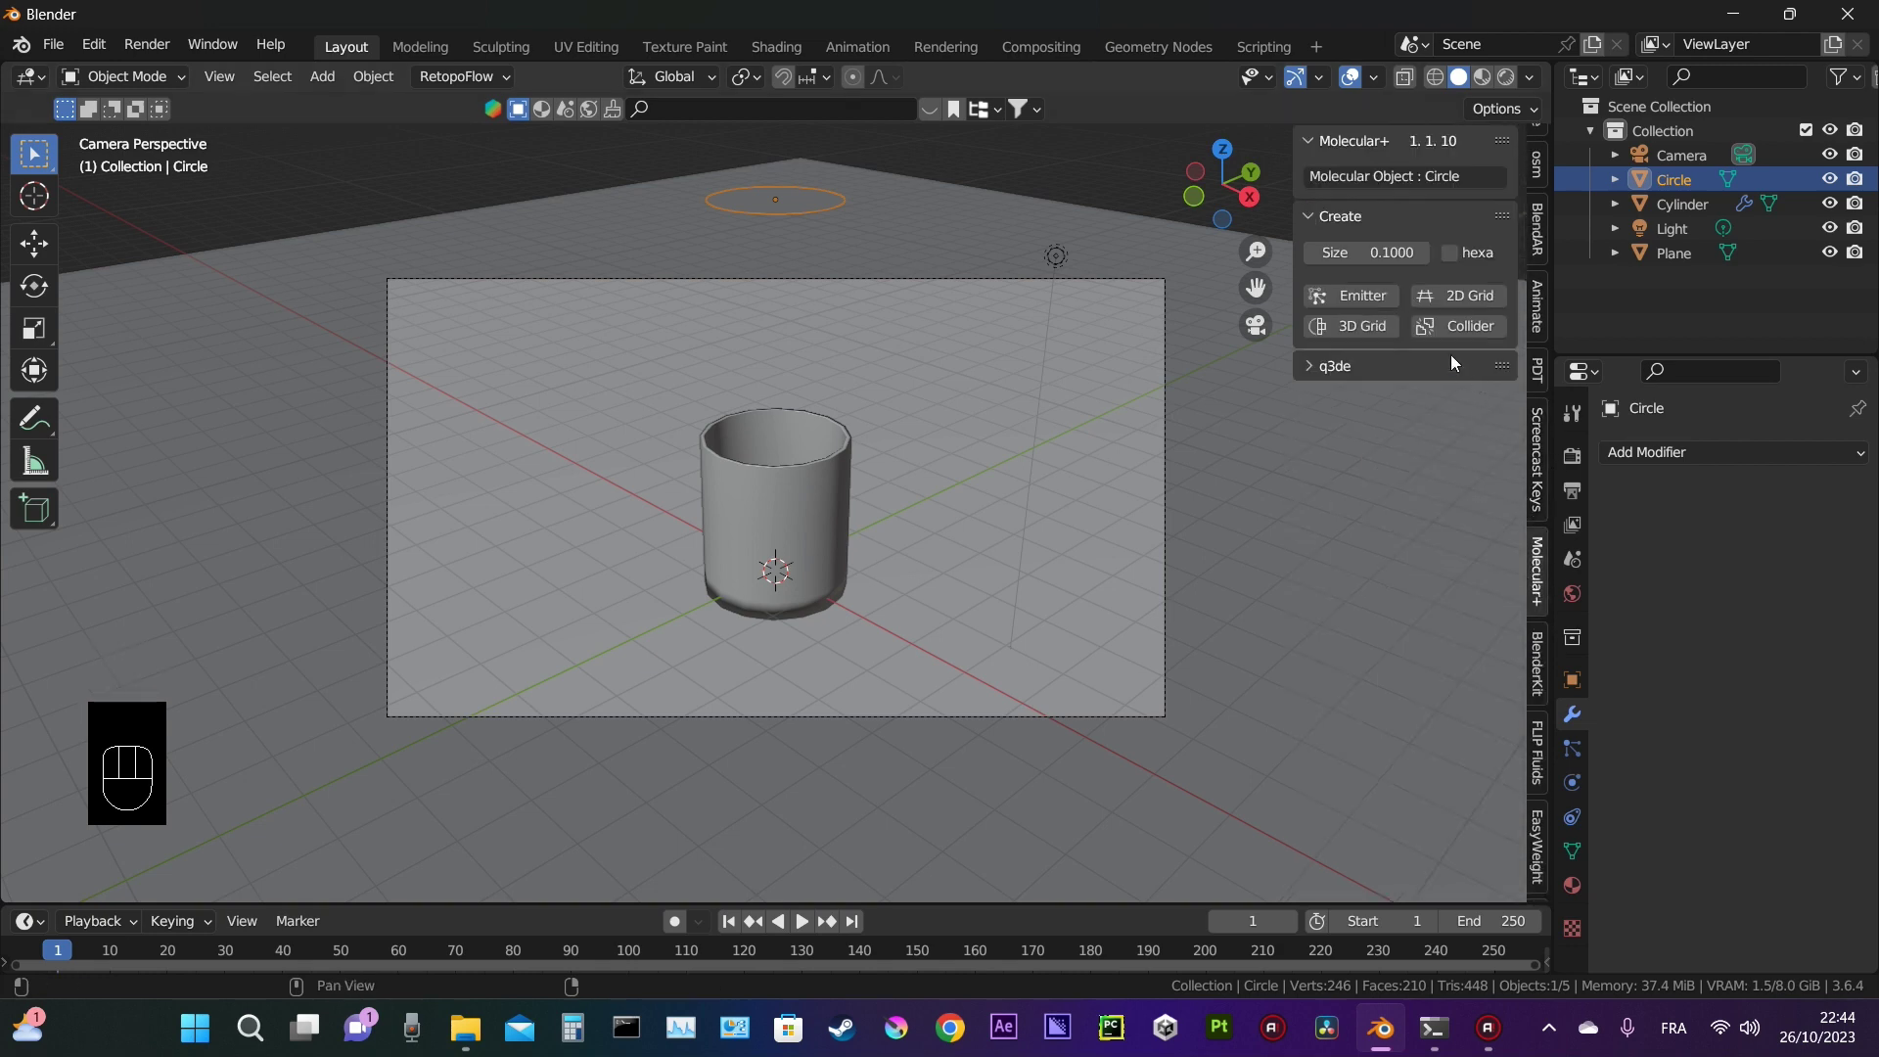
{"action": "left_click", "coordinate": [1370, 292]}
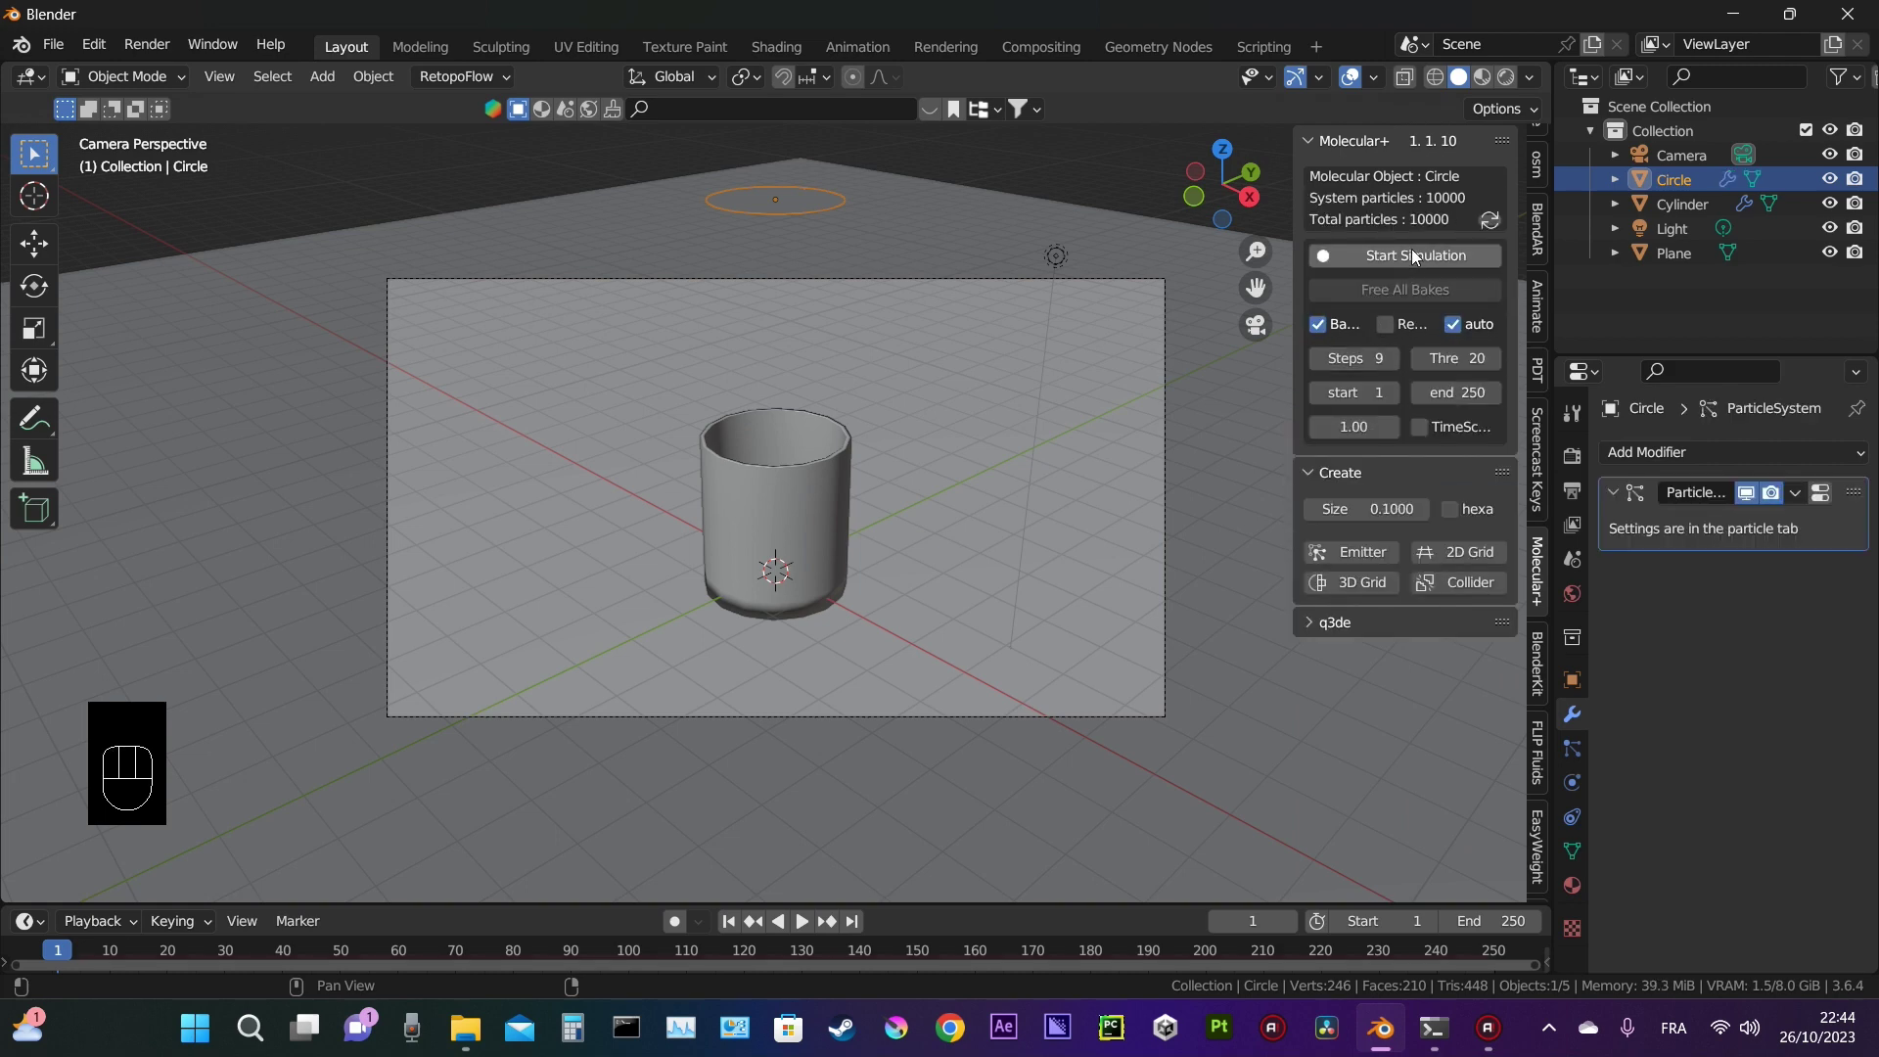
{"action": "left_click", "coordinate": [799, 482]}
{"action": "left_click", "coordinate": [1452, 328]}
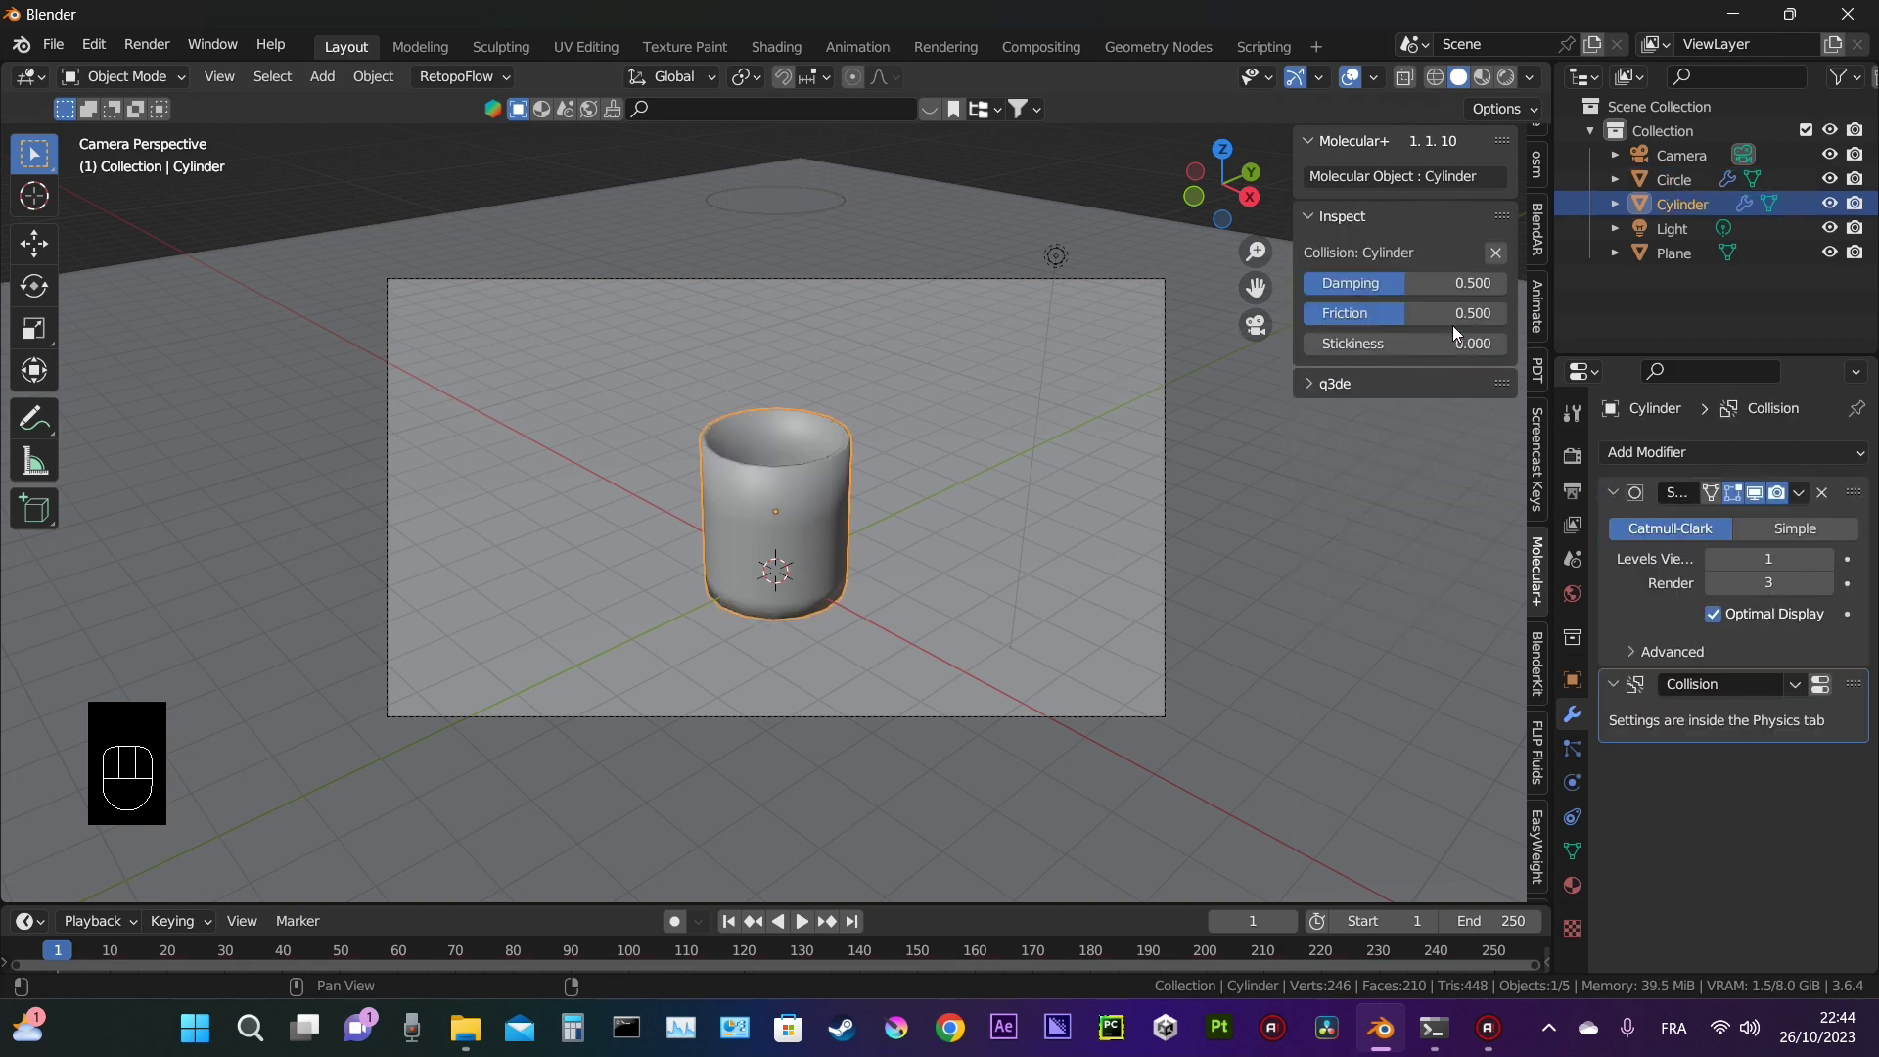
Step: Run a test simulation, make the floor plane a collider, then start baking from the Circle
{"action": "left_click", "coordinate": [791, 207]}
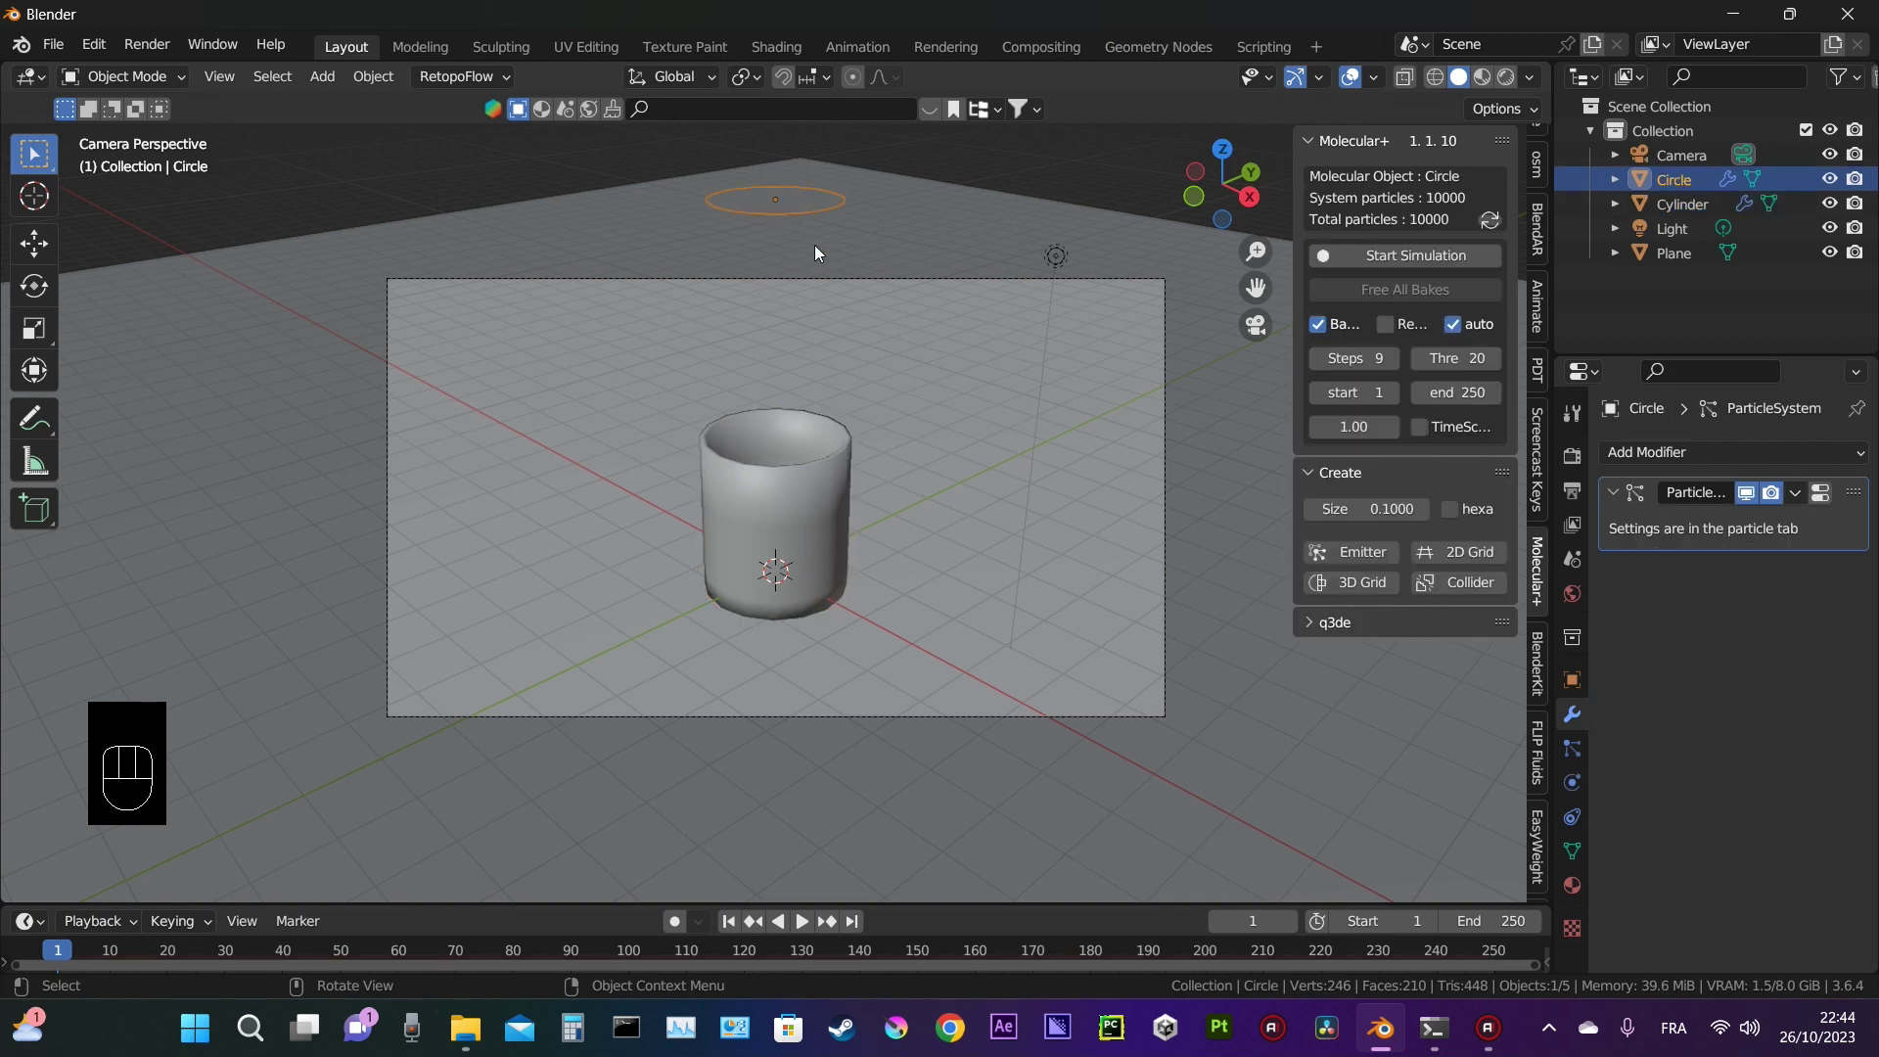
{"action": "left_click", "coordinate": [1405, 290]}
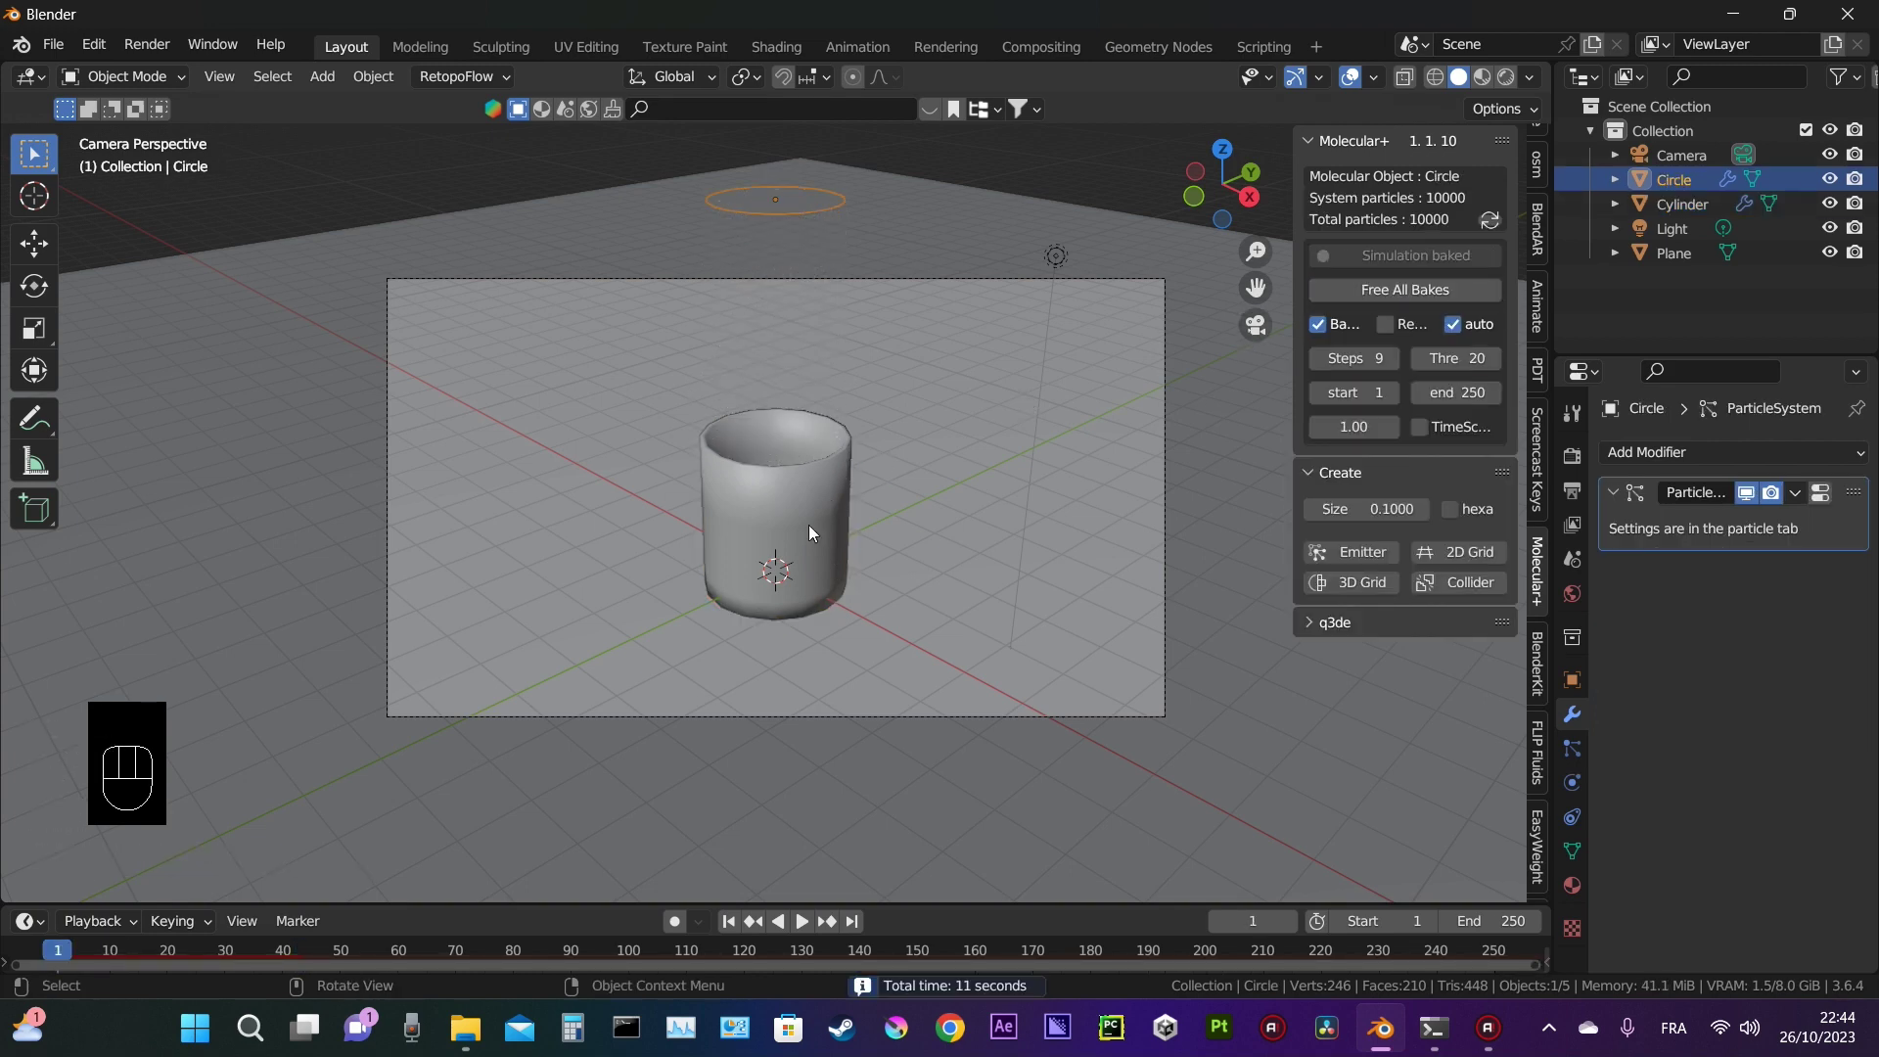
{"action": "left_click", "coordinate": [883, 379]}
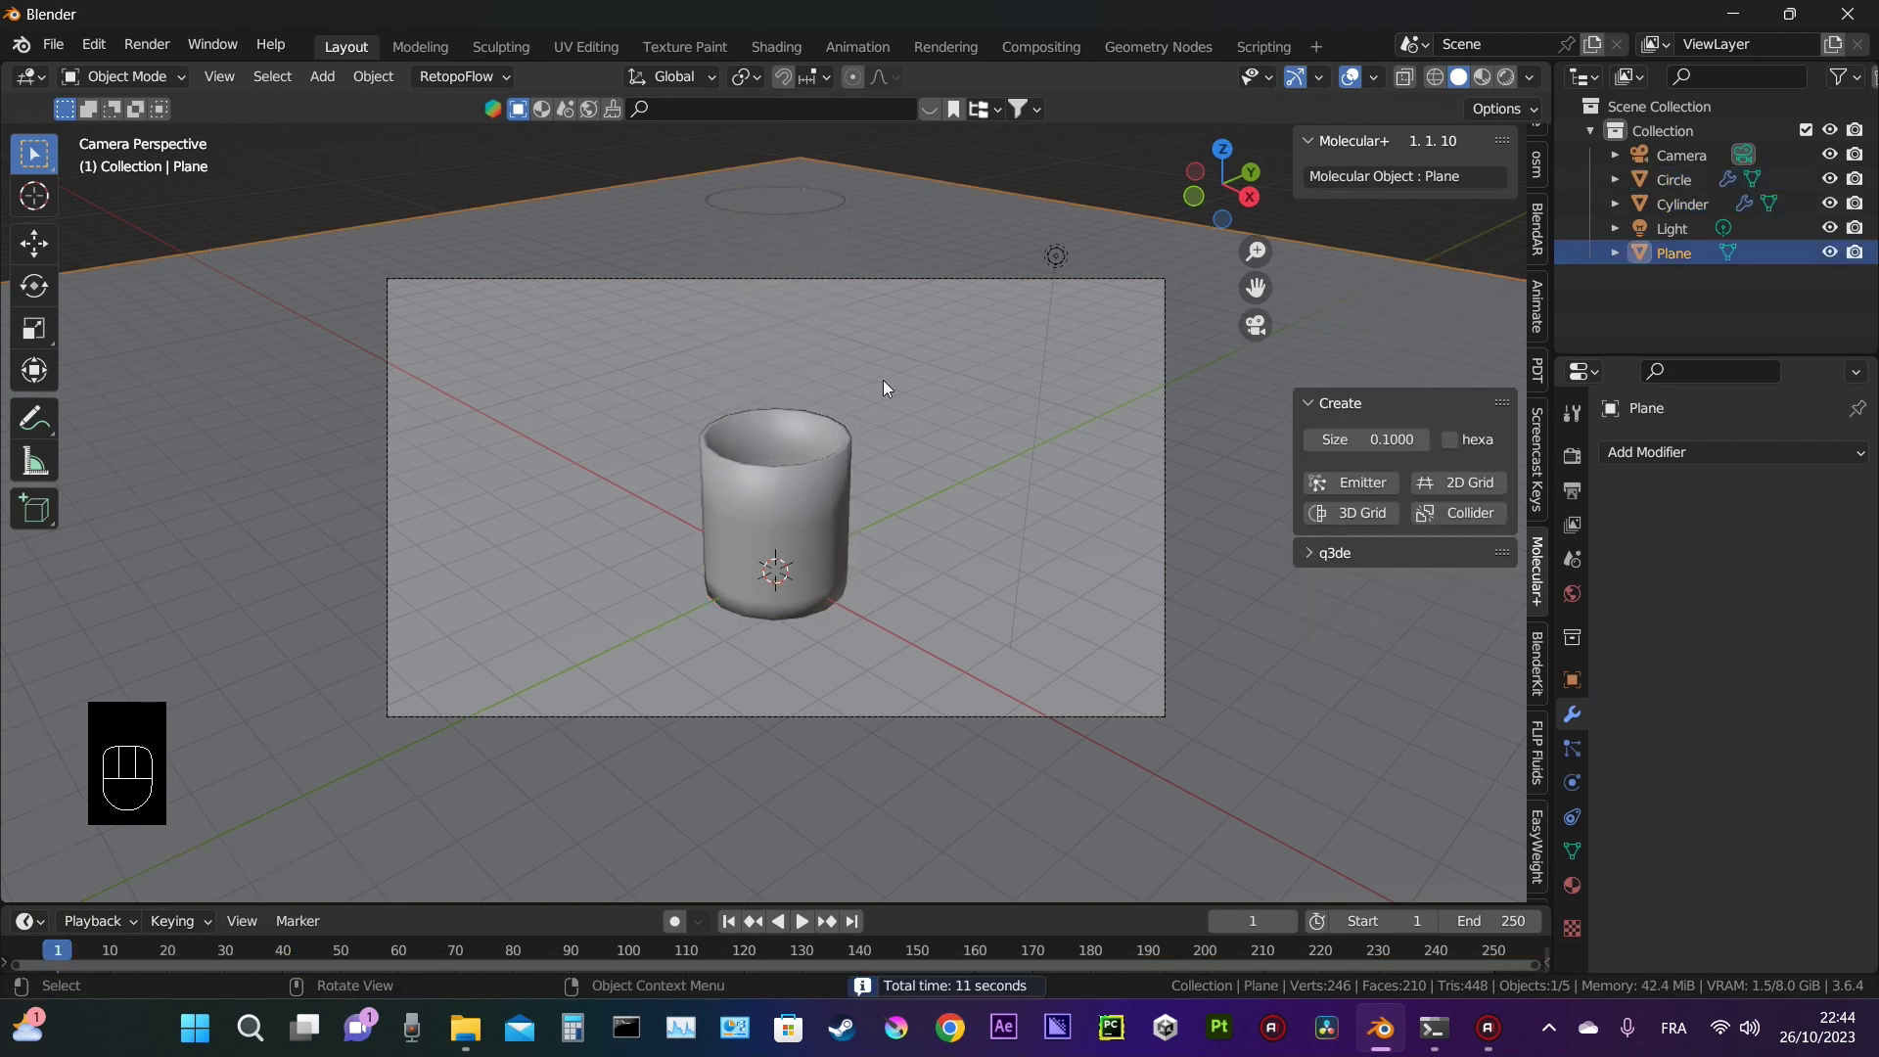
{"action": "left_click", "coordinate": [1466, 333]}
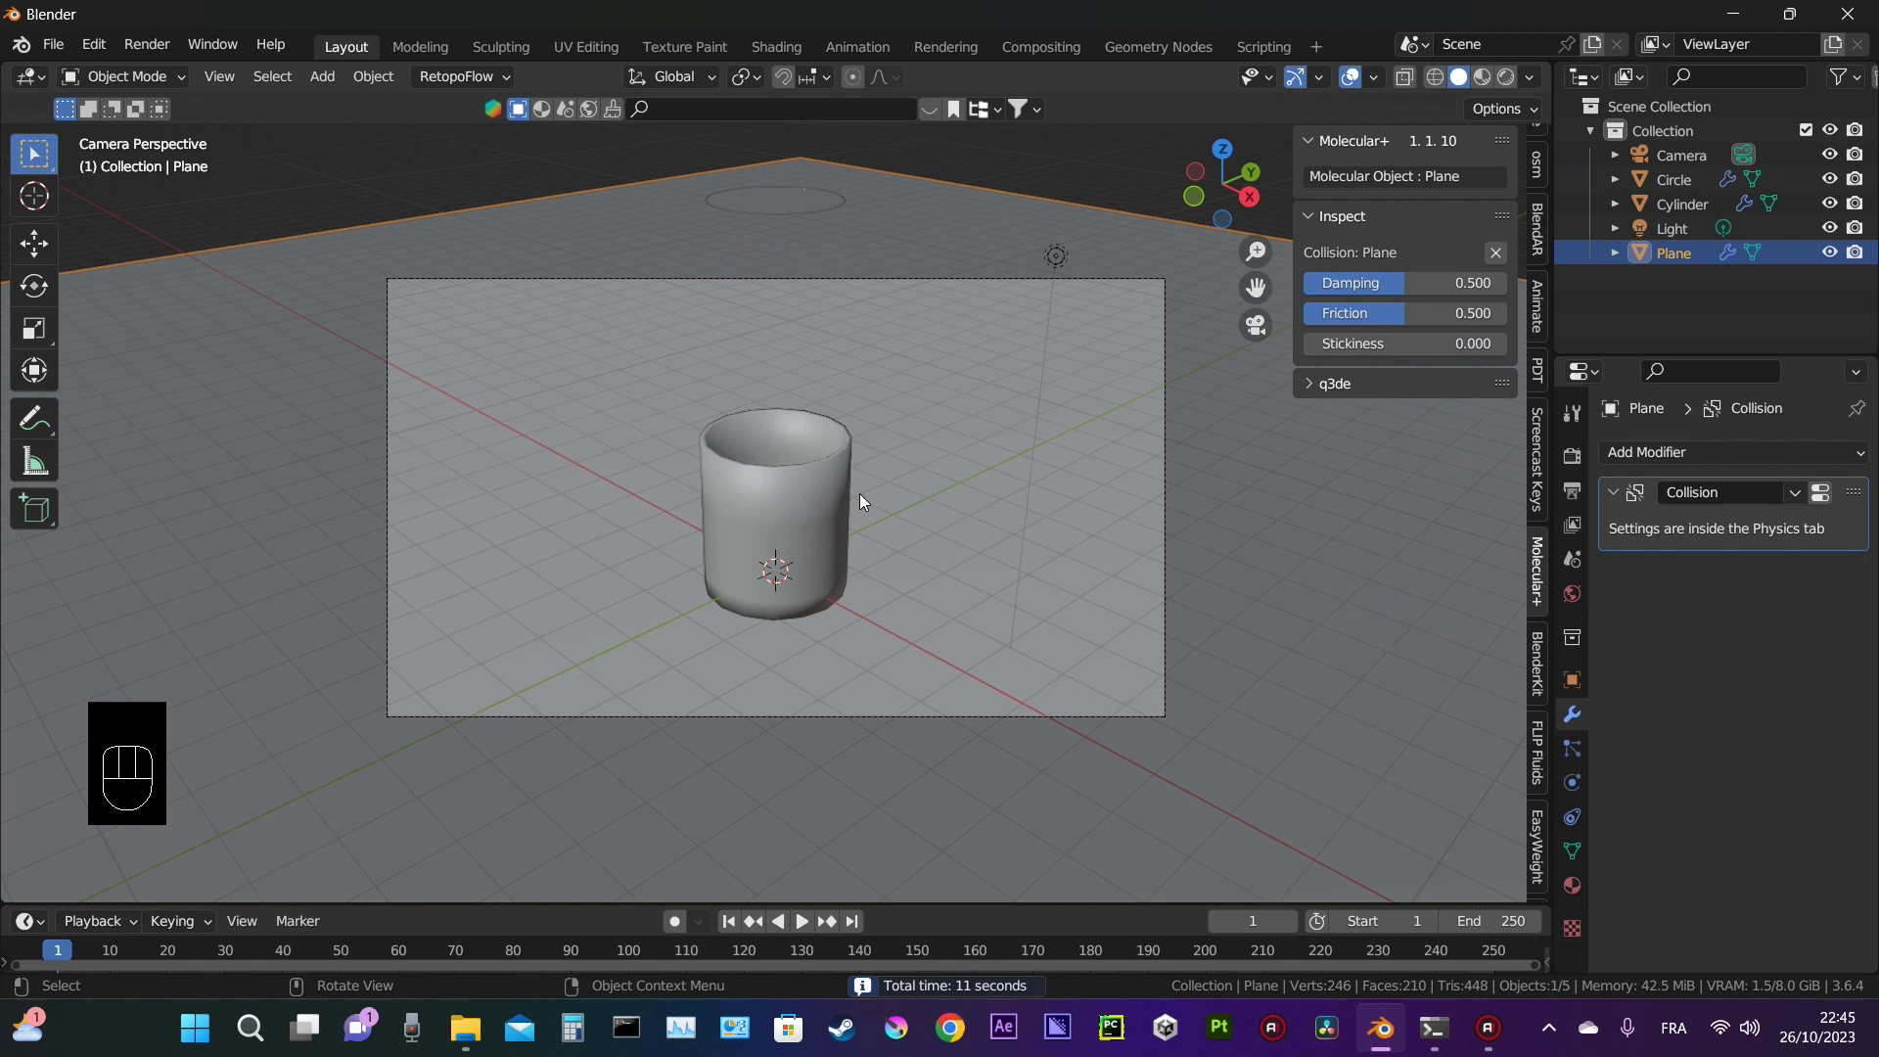
{"action": "left_click", "coordinate": [784, 202]}
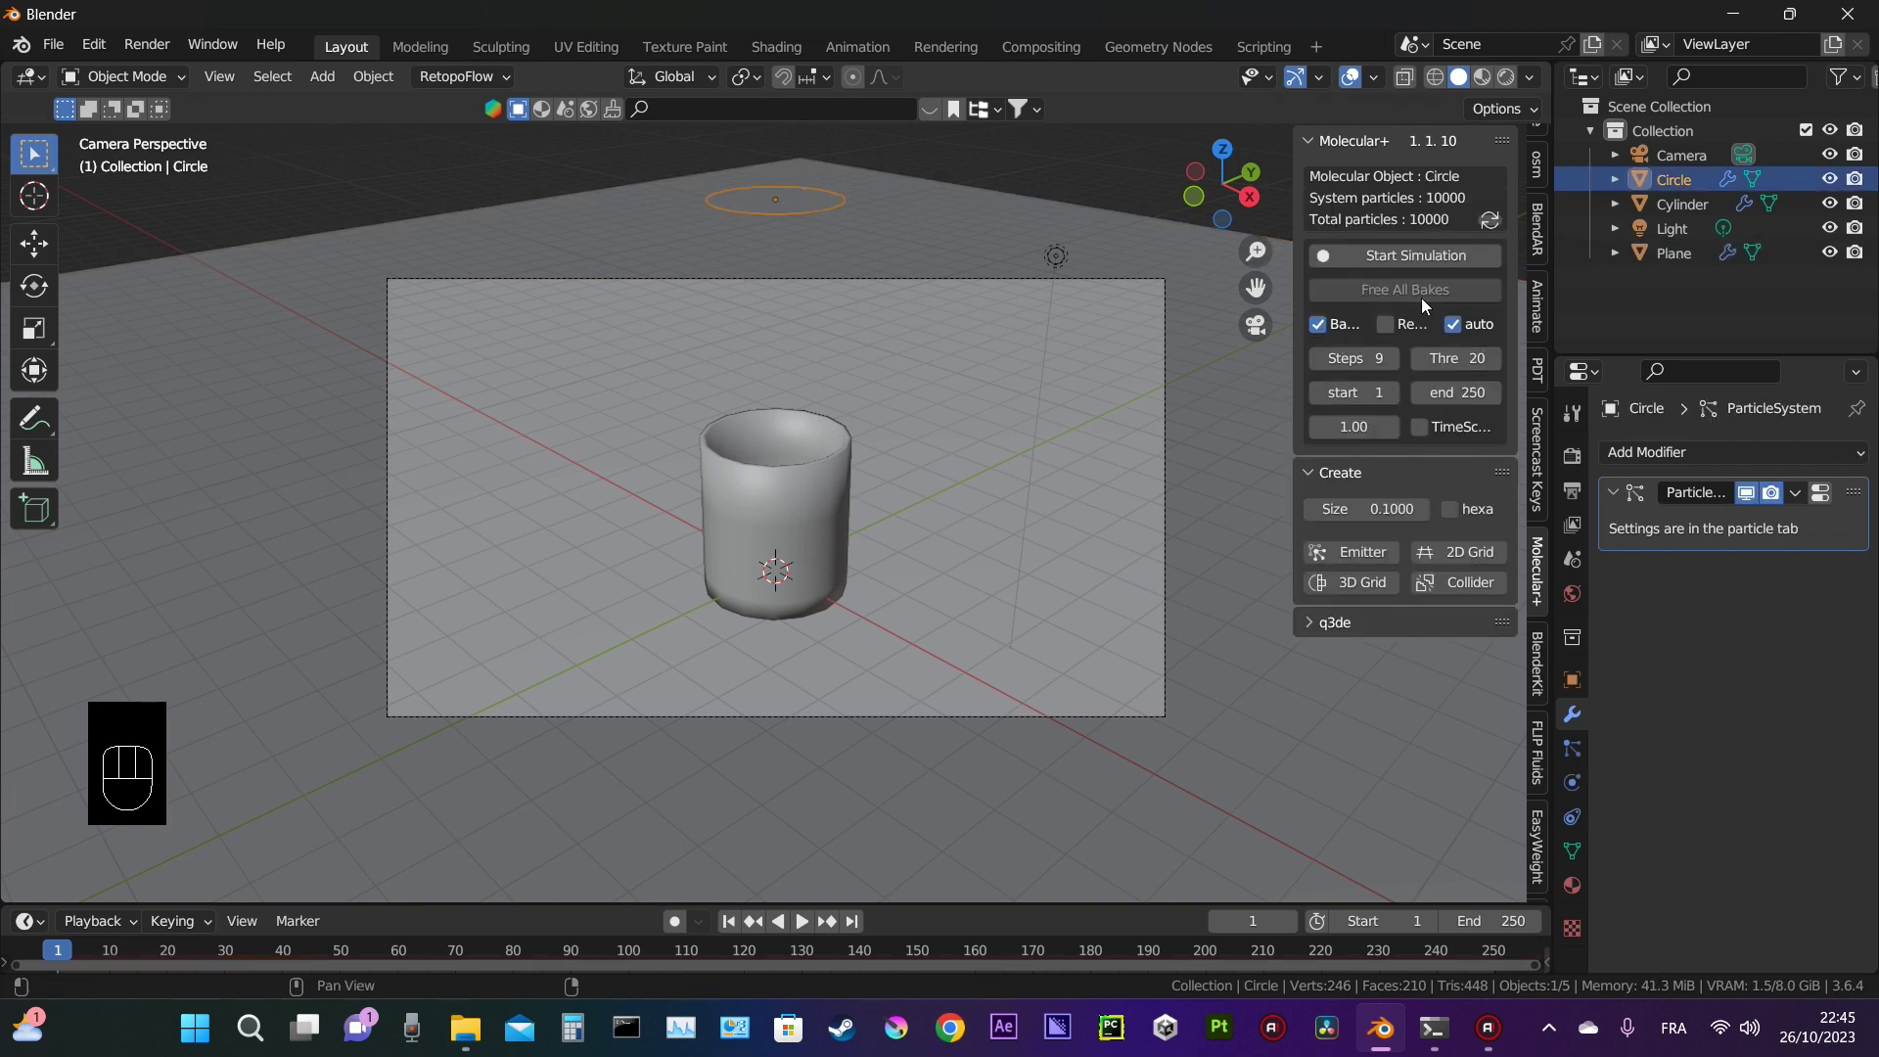
{"action": "left_click", "coordinate": [1409, 254]}
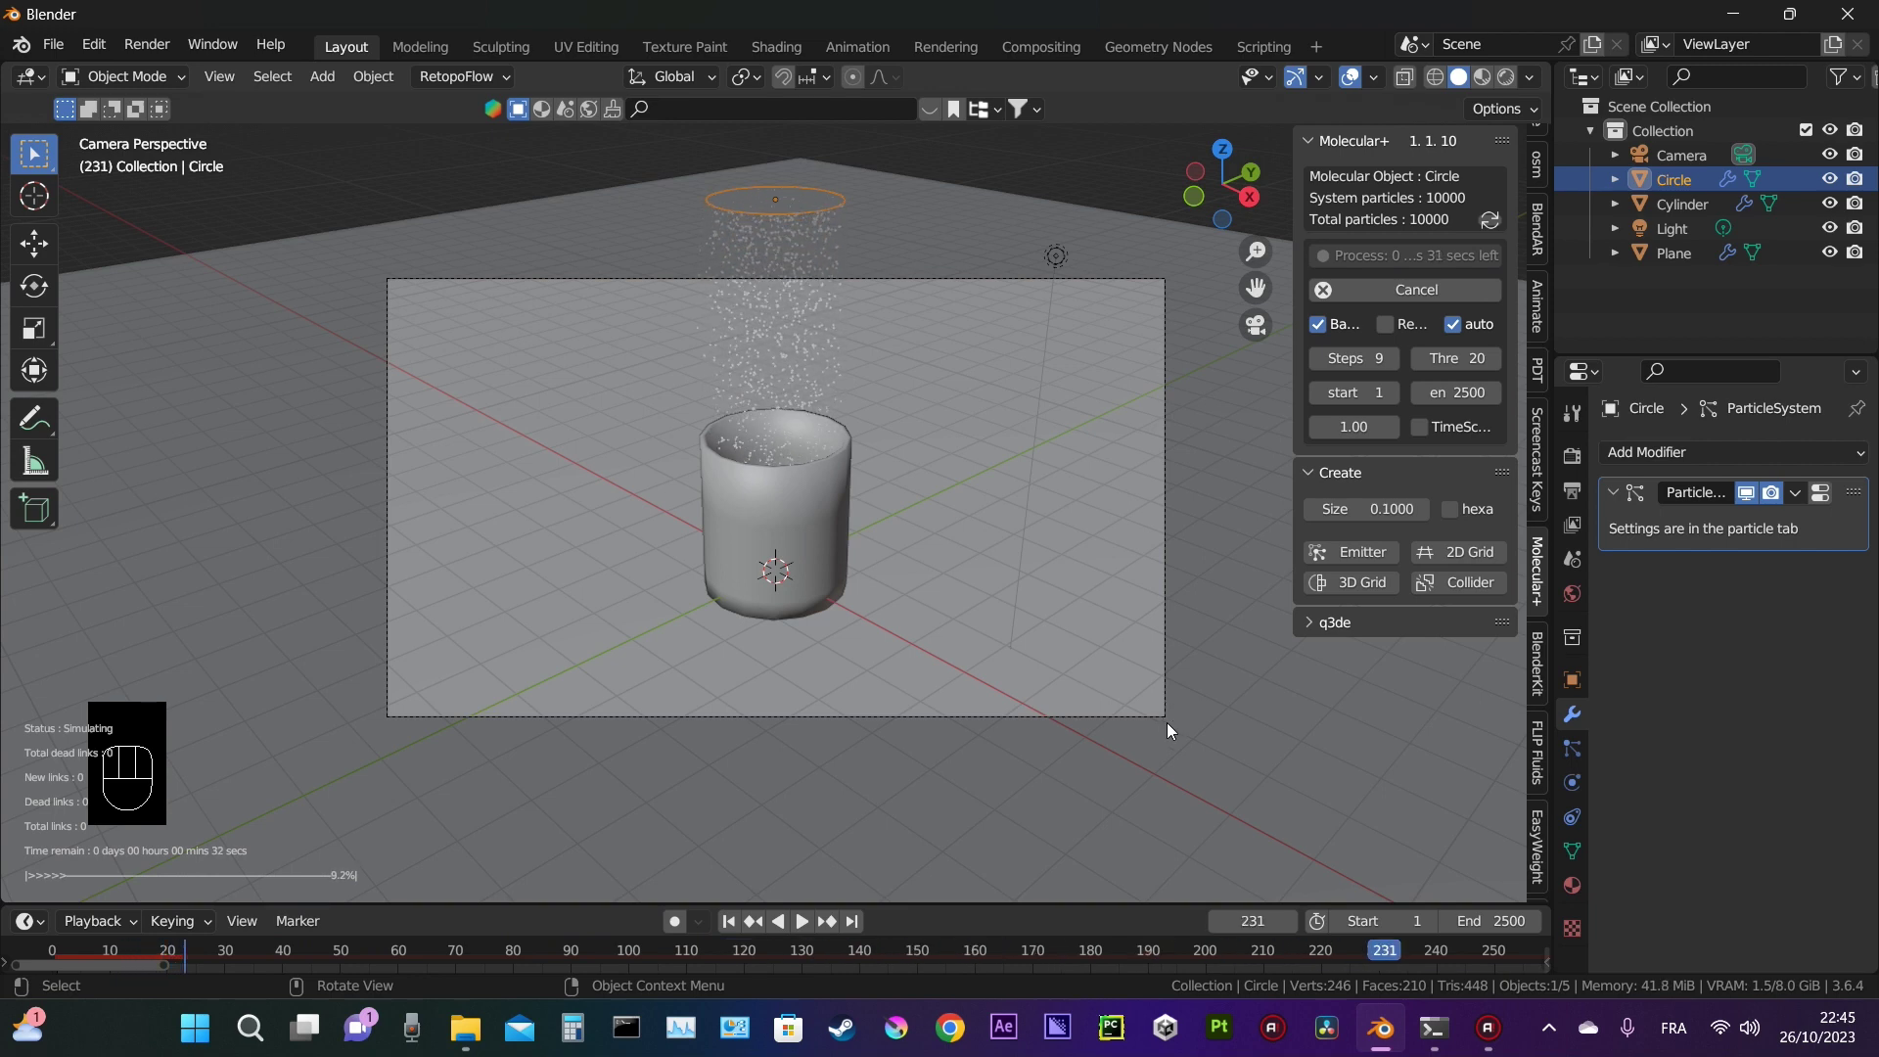
Step: Stop playback of the baked simulation and orbit the view away from the camera
{"action": "scroll", "coordinate": [1174, 955], "scroll_direction": "down", "scroll_amount": 6}
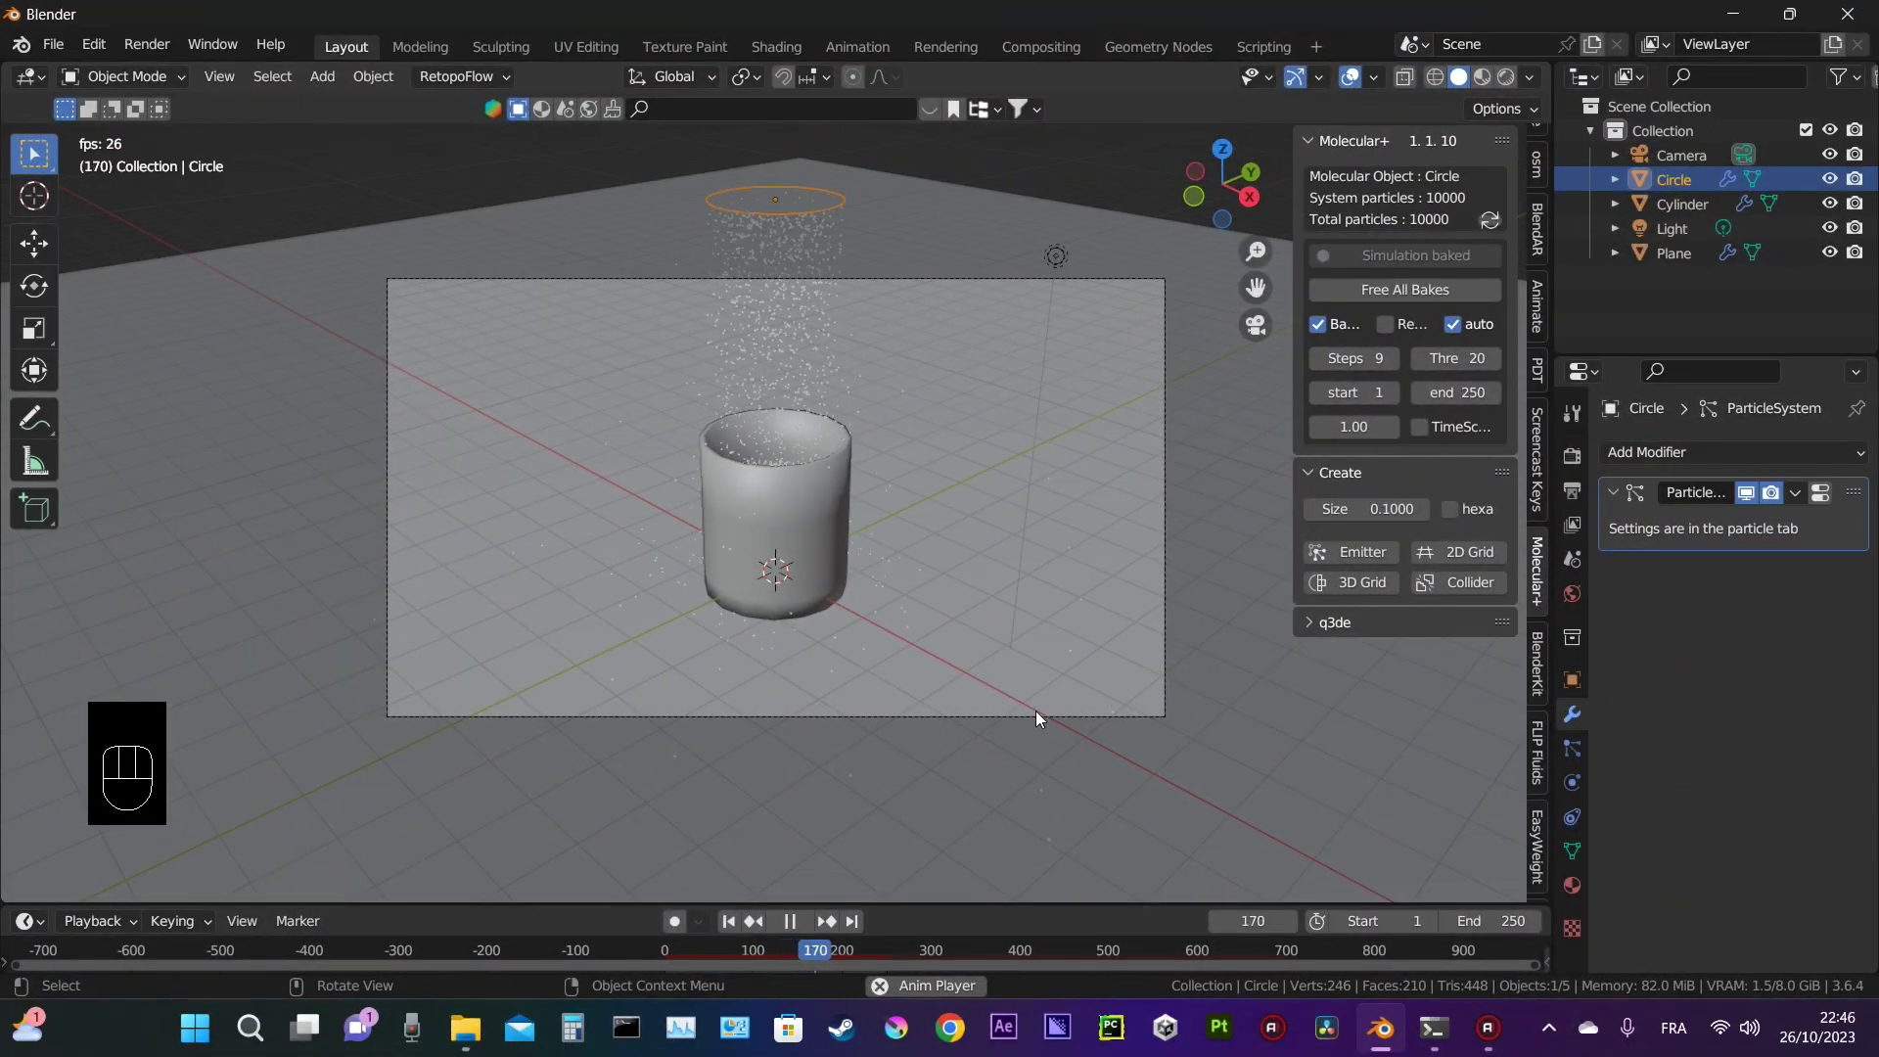
{"action": "key", "text": "space"}
{"action": "middle_click_drag", "start_coordinate": [822, 675], "coordinate": [771, 593]}
Step: Add an Ico Sphere and move it to the left of the glass
{"action": "key", "text": "shift+a"}
{"action": "mouse_move", "coordinate": [773, 503]}
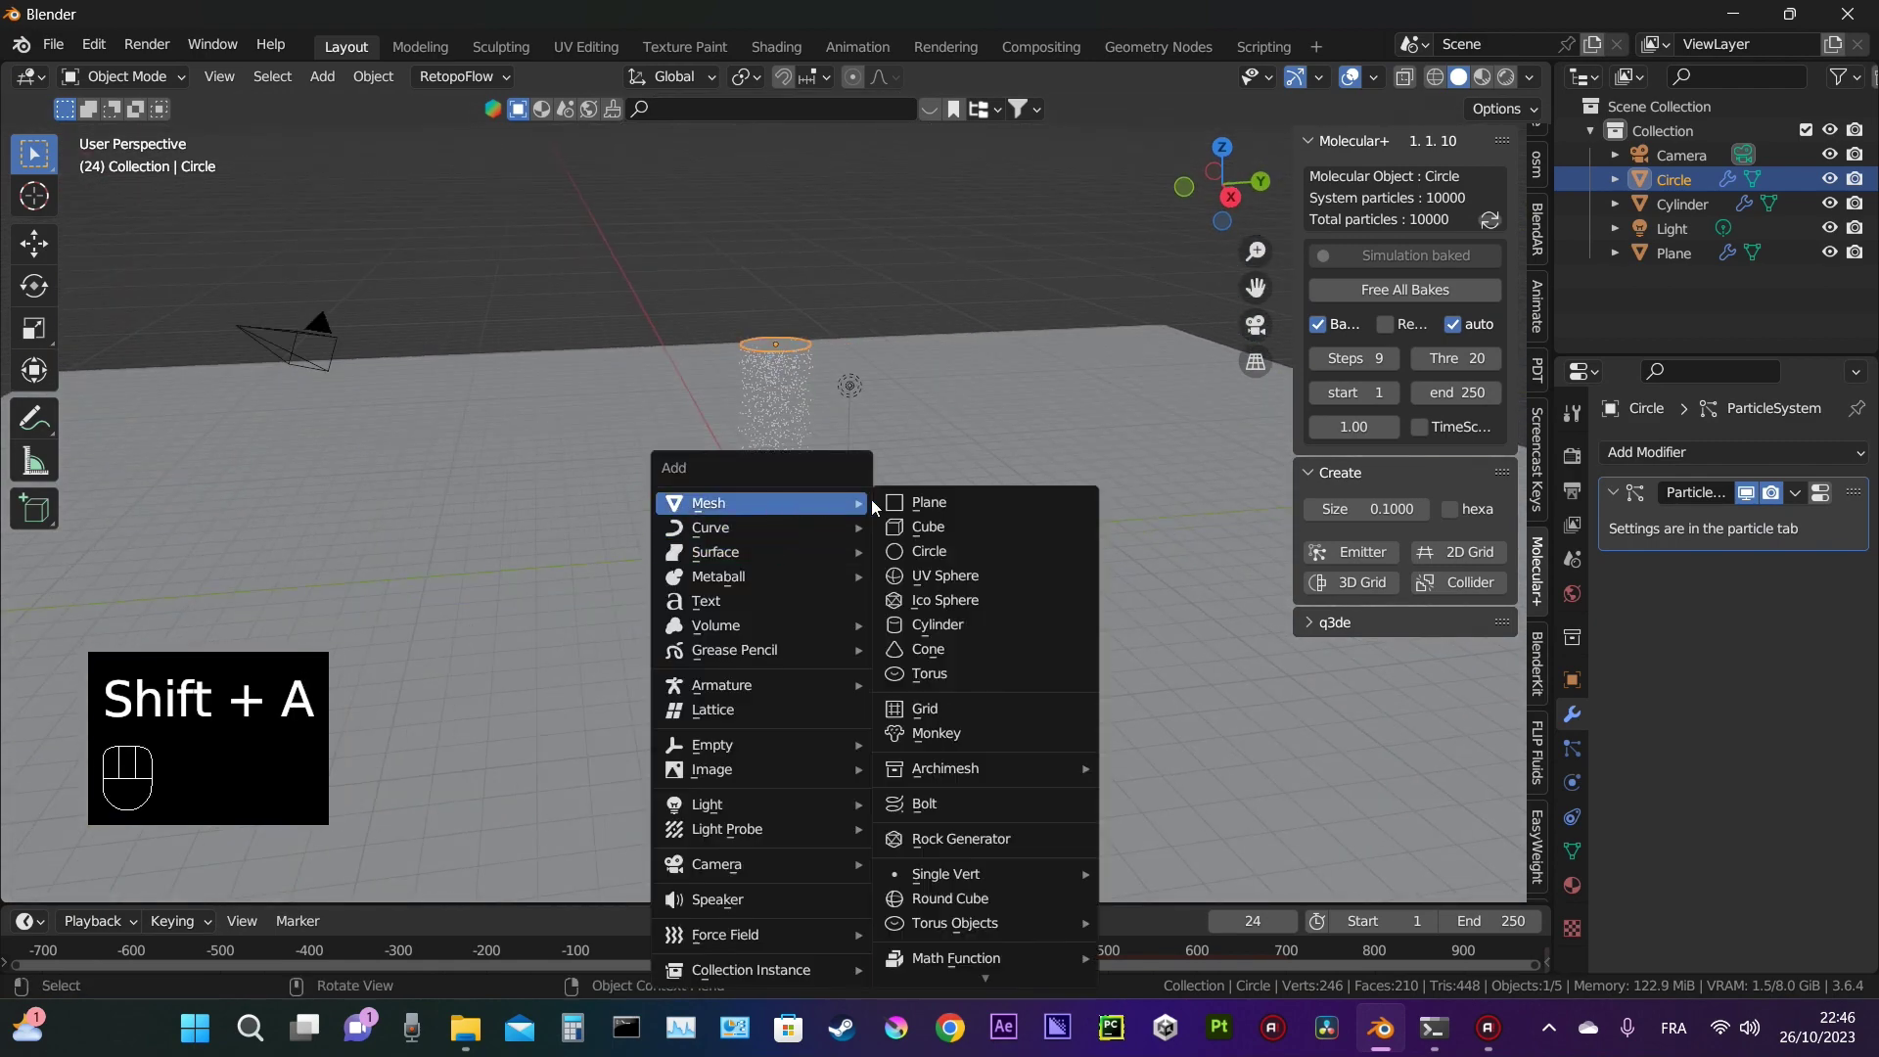
{"action": "left_click", "coordinate": [970, 596]}
{"action": "middle_click_drag", "start_coordinate": [842, 636], "coordinate": [869, 576]}
{"action": "key", "text": "g"}
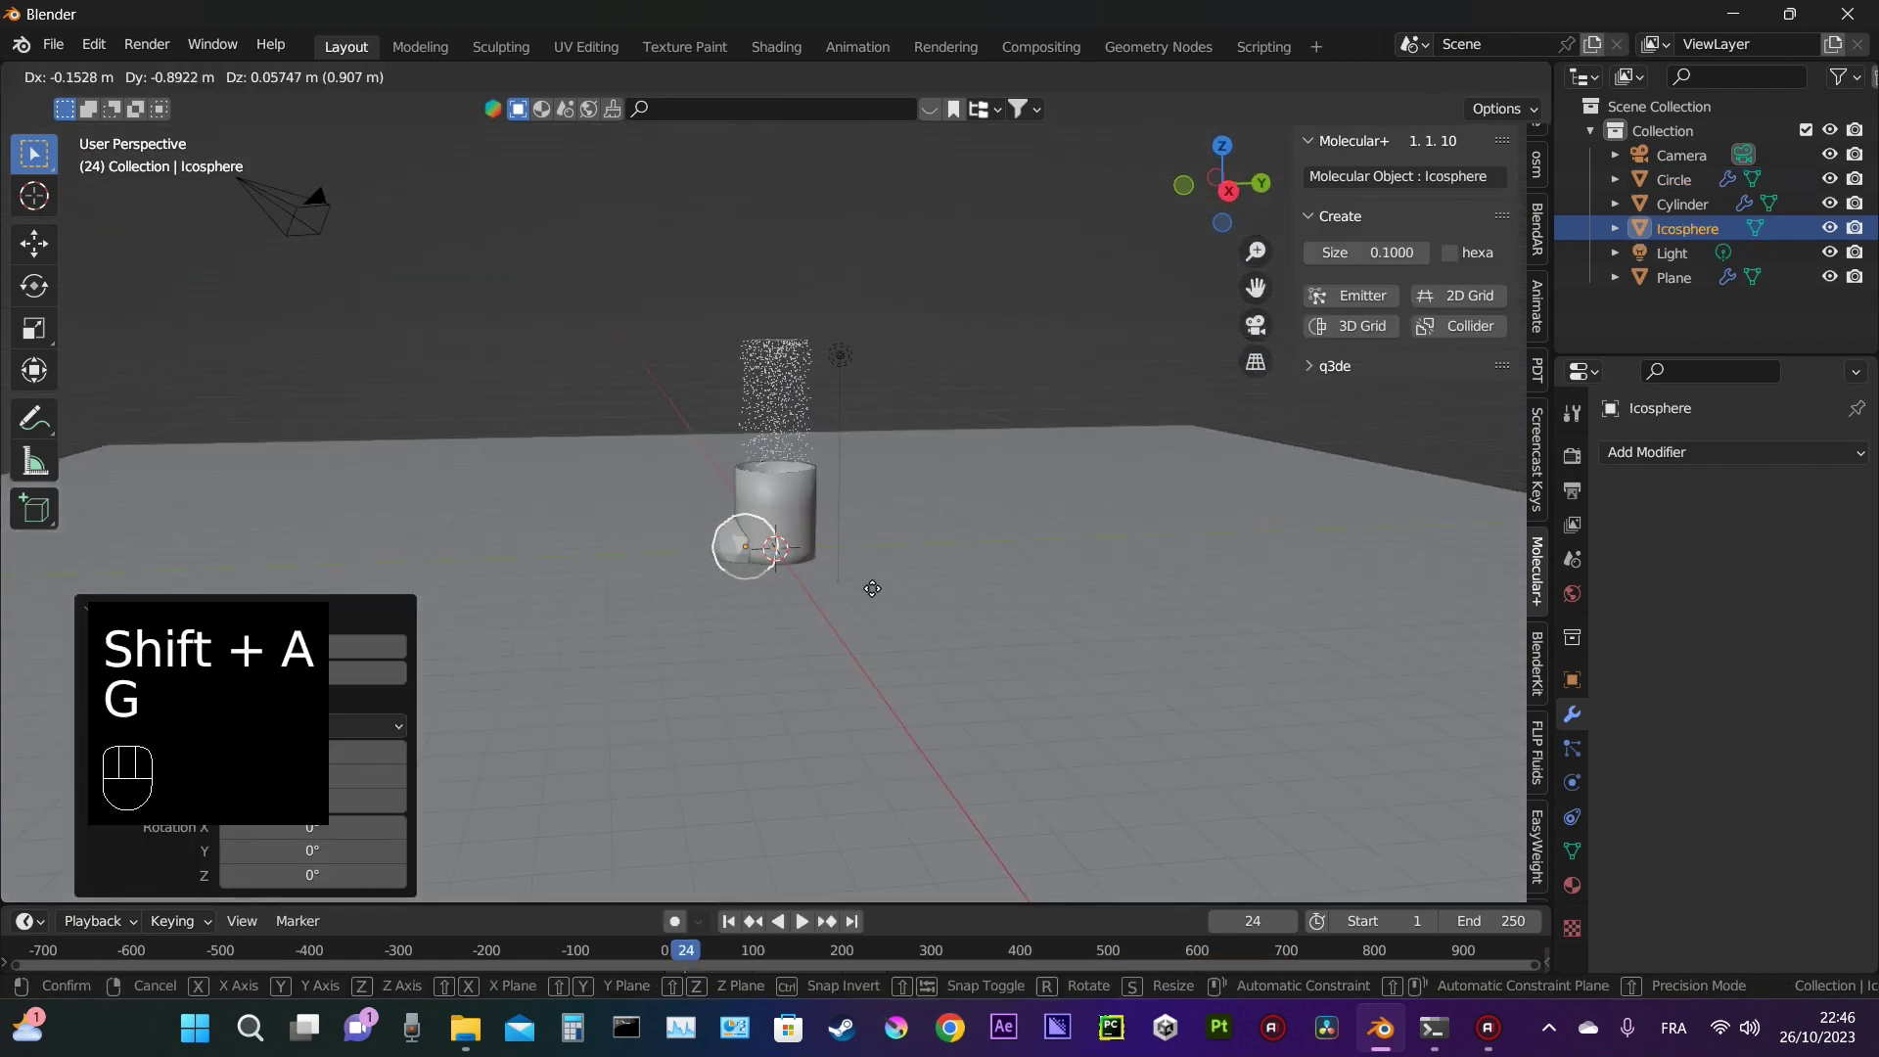
{"action": "left_click", "coordinate": [642, 480]}
Step: Set the Circle's particles to render as Object using the Icosphere
{"action": "left_click", "coordinate": [772, 382]}
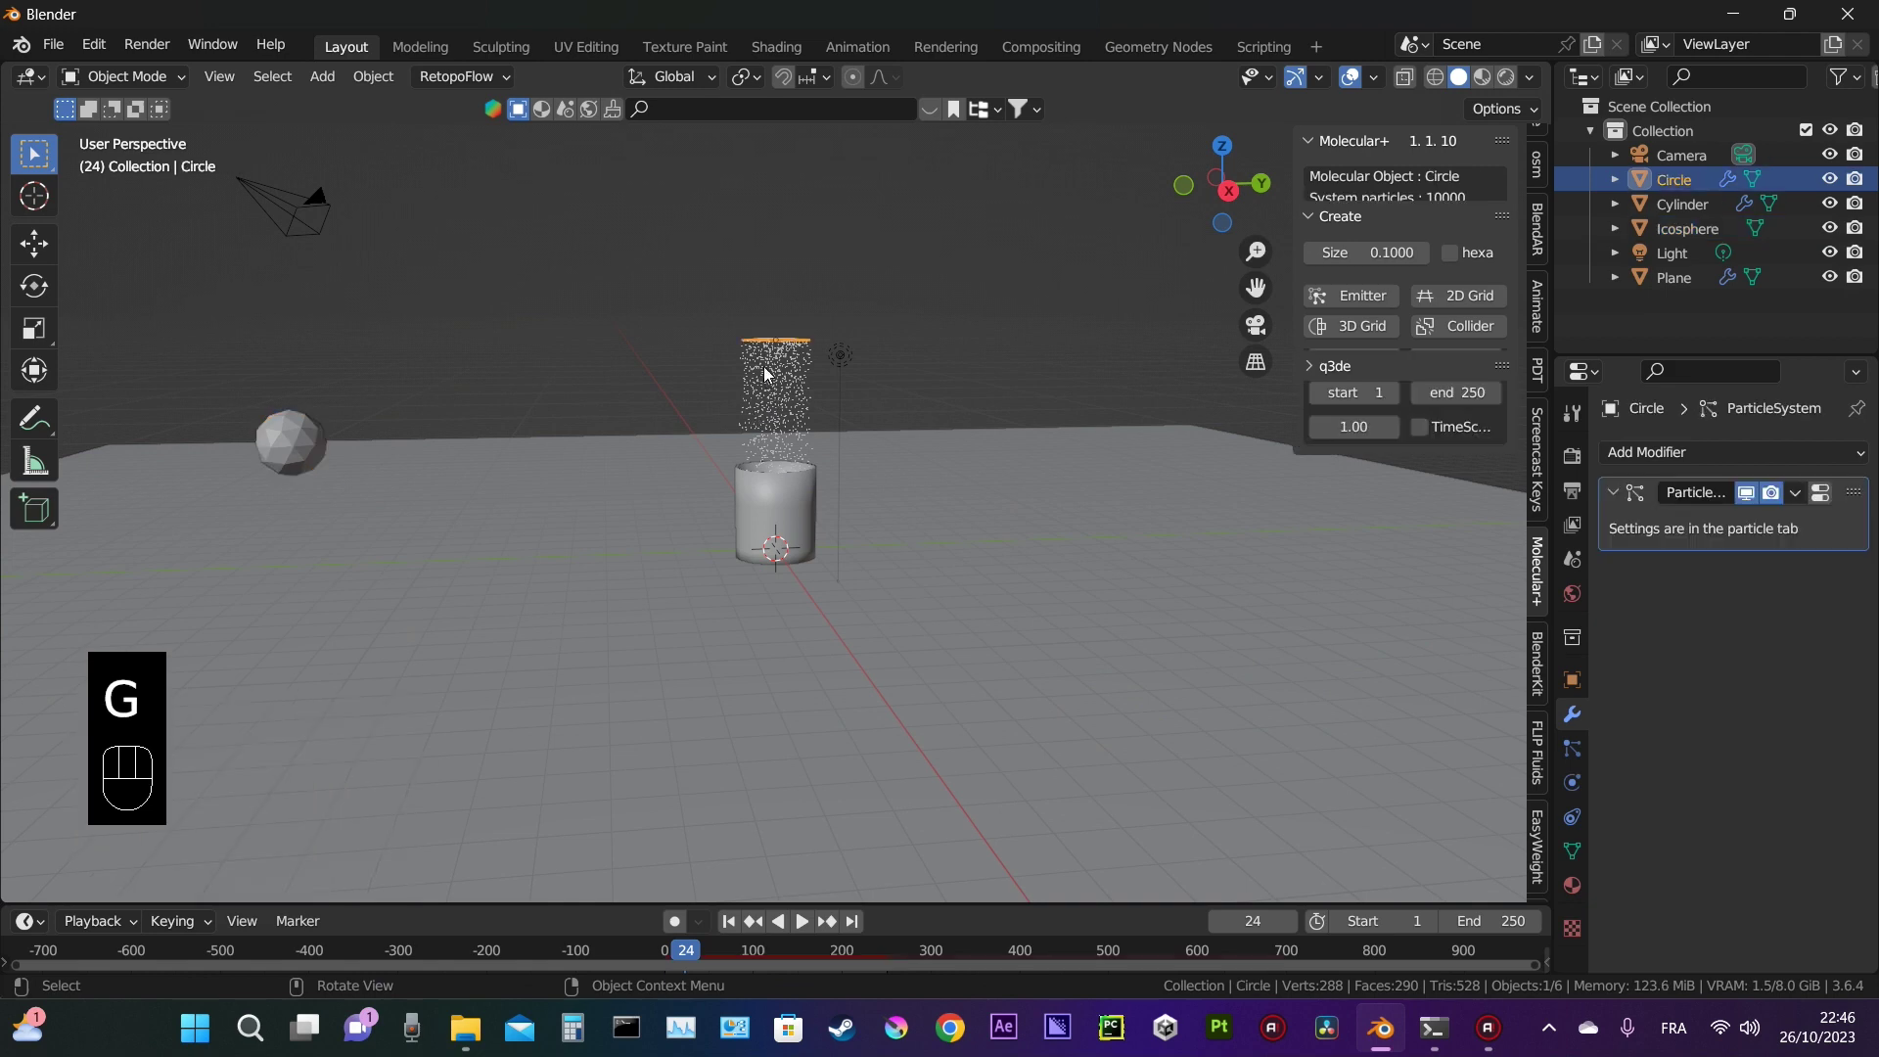
{"action": "left_click", "coordinate": [1573, 757]}
{"action": "scroll", "coordinate": [1679, 841], "scroll_direction": "down", "scroll_amount": 6}
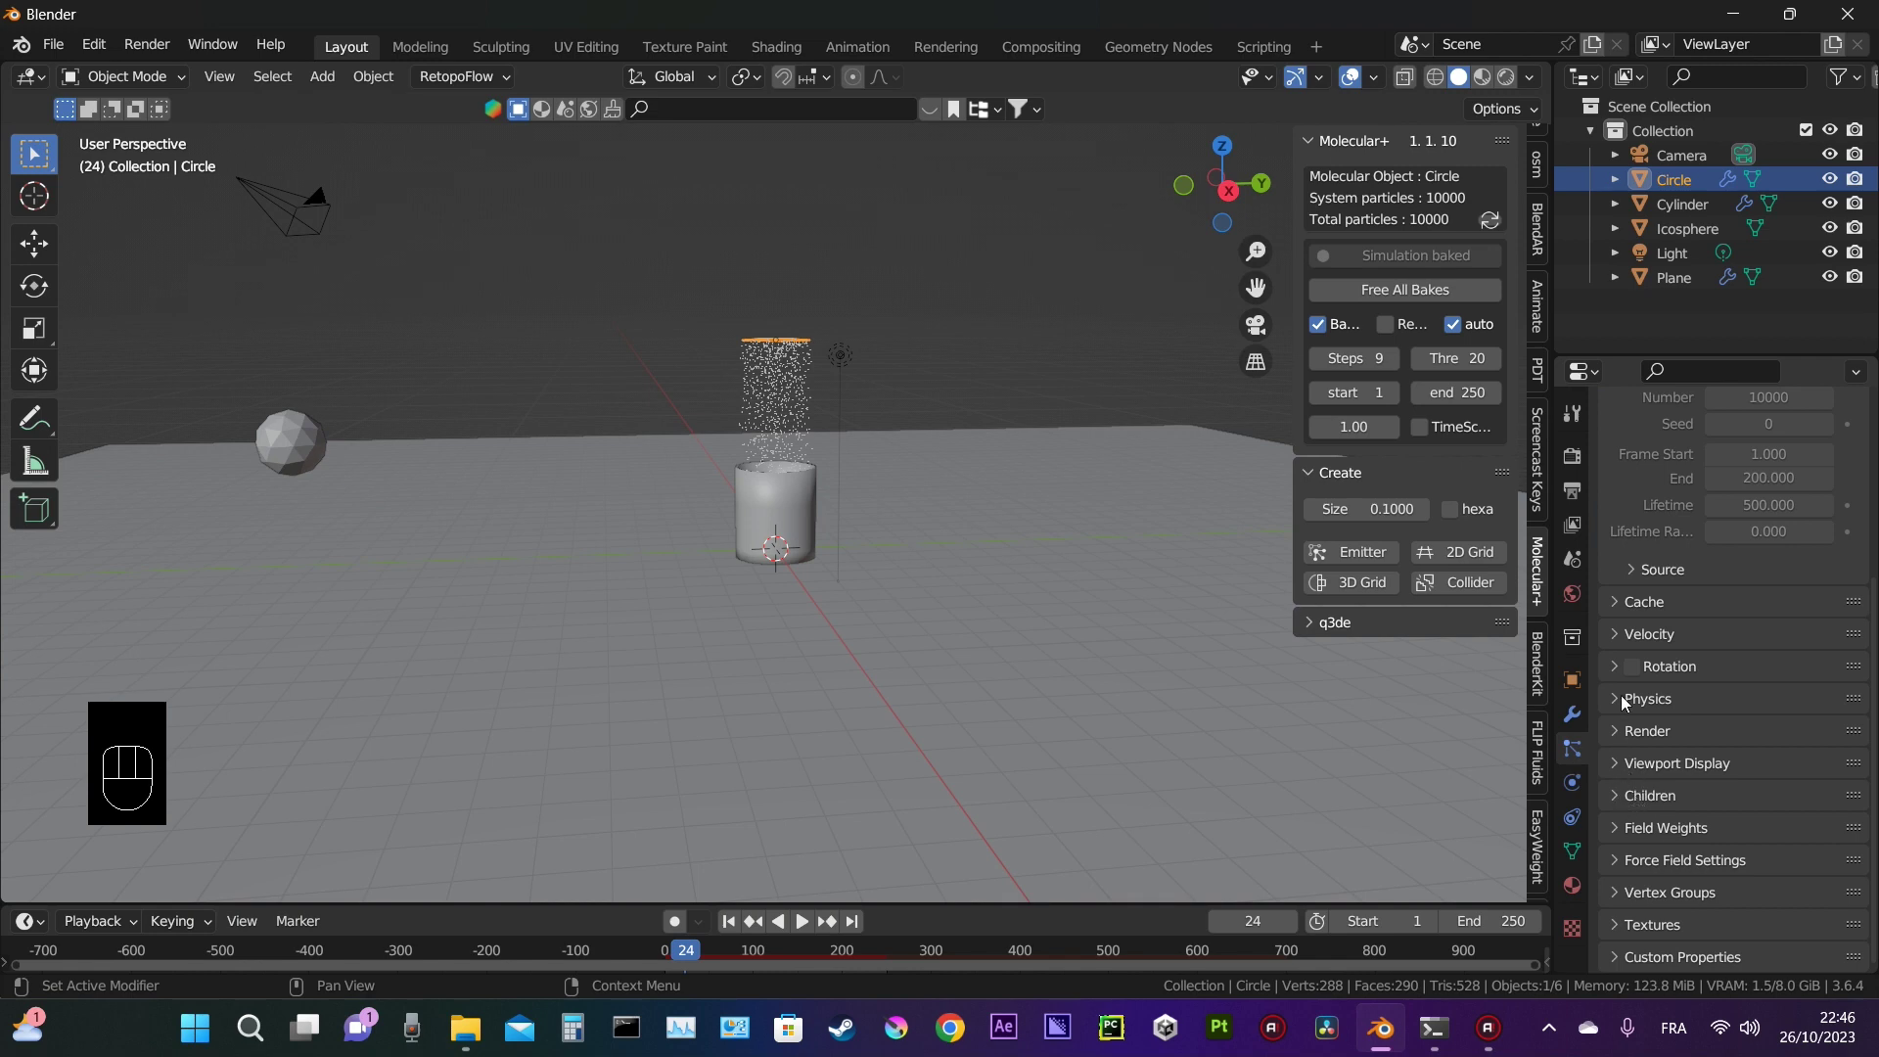
{"action": "left_click", "coordinate": [1617, 730]}
{"action": "left_click", "coordinate": [1767, 767]}
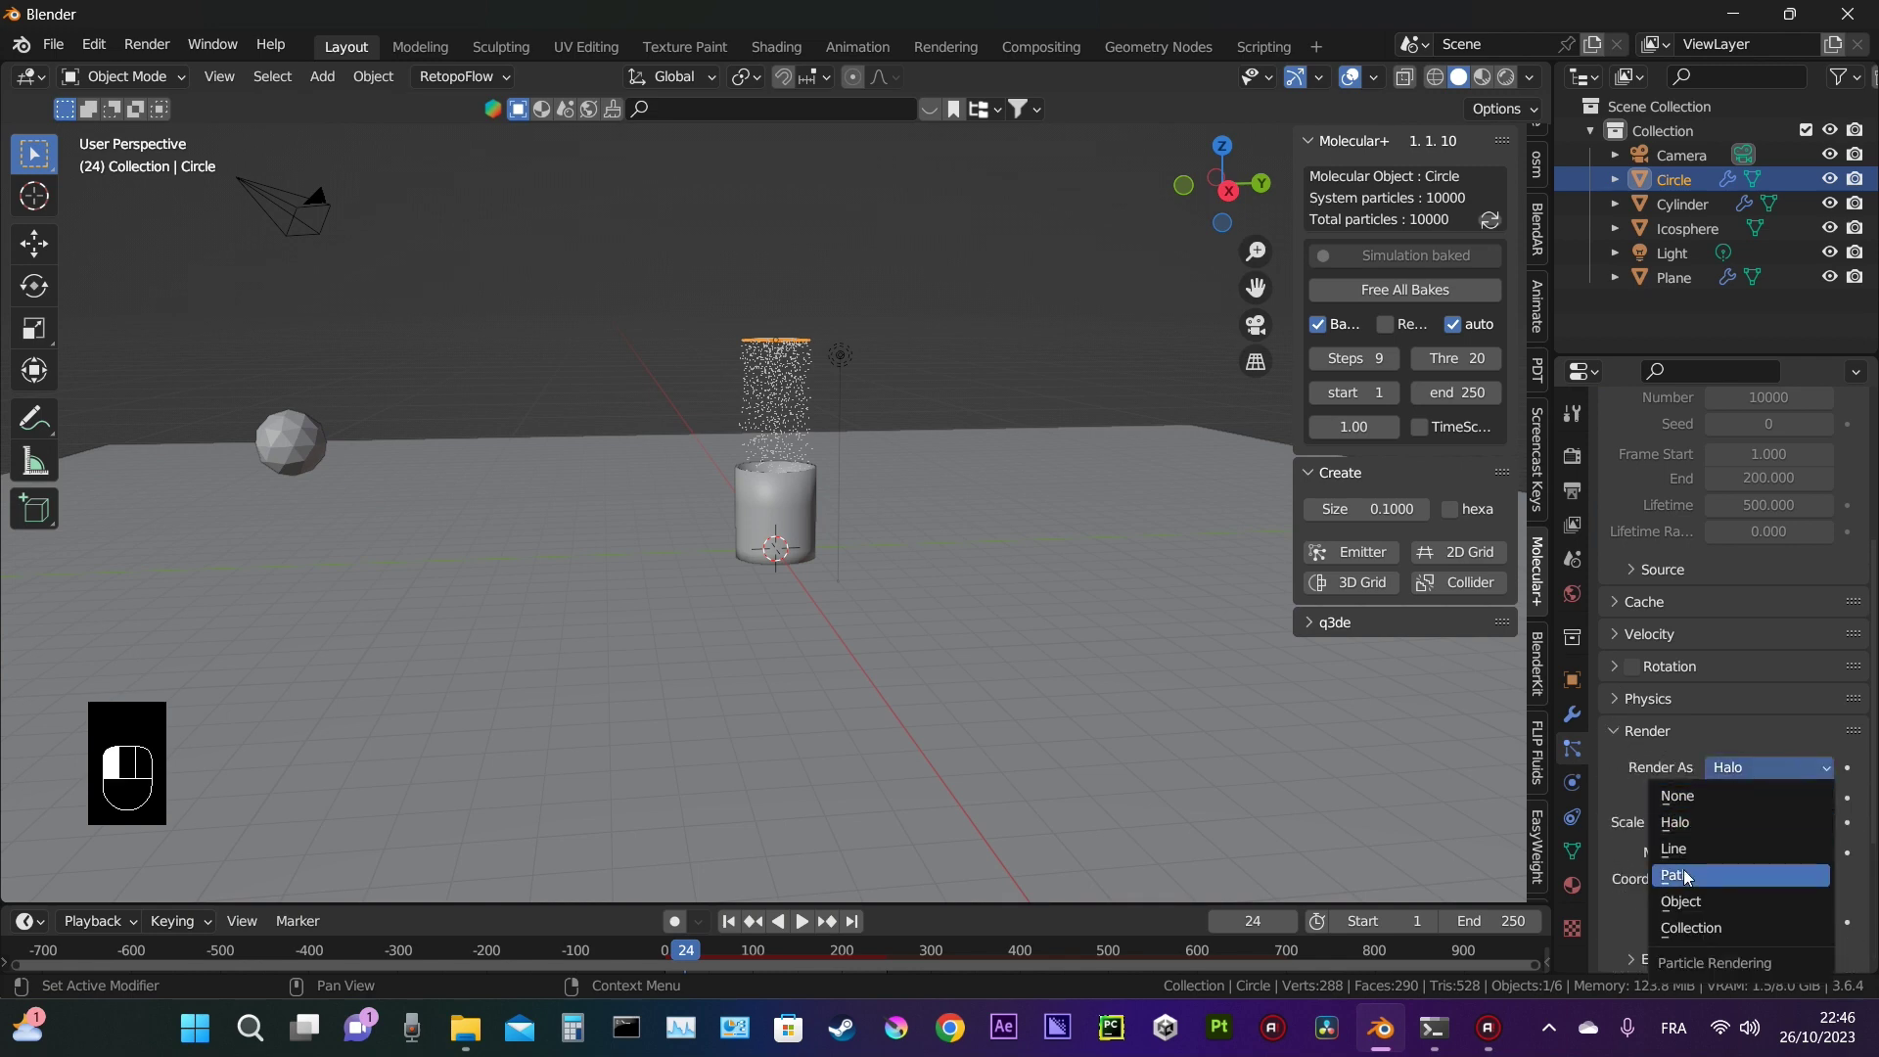
{"action": "left_click", "coordinate": [1699, 896]}
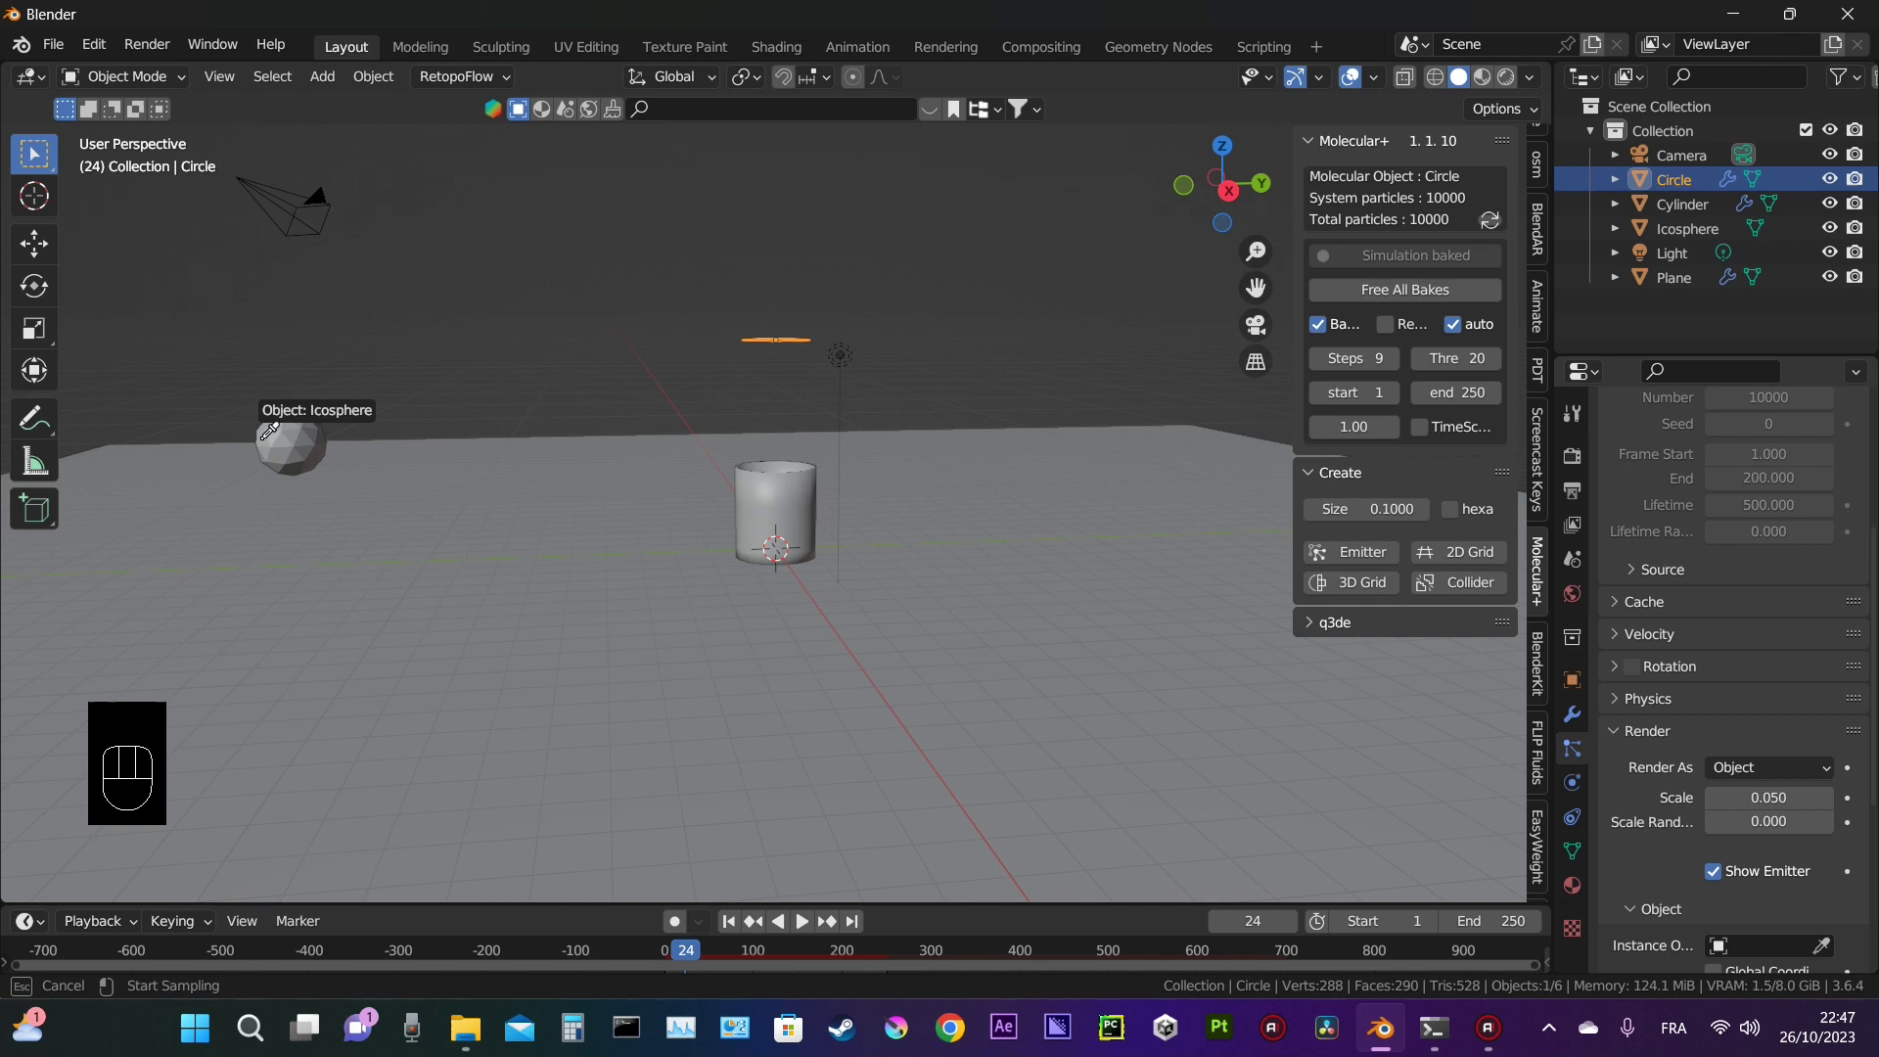
{"action": "left_click", "coordinate": [296, 428]}
Step: Tune the particle ball scale to 0.100 while previewing the fall in playback
{"action": "scroll", "coordinate": [765, 538], "scroll_direction": "up", "scroll_amount": 3}
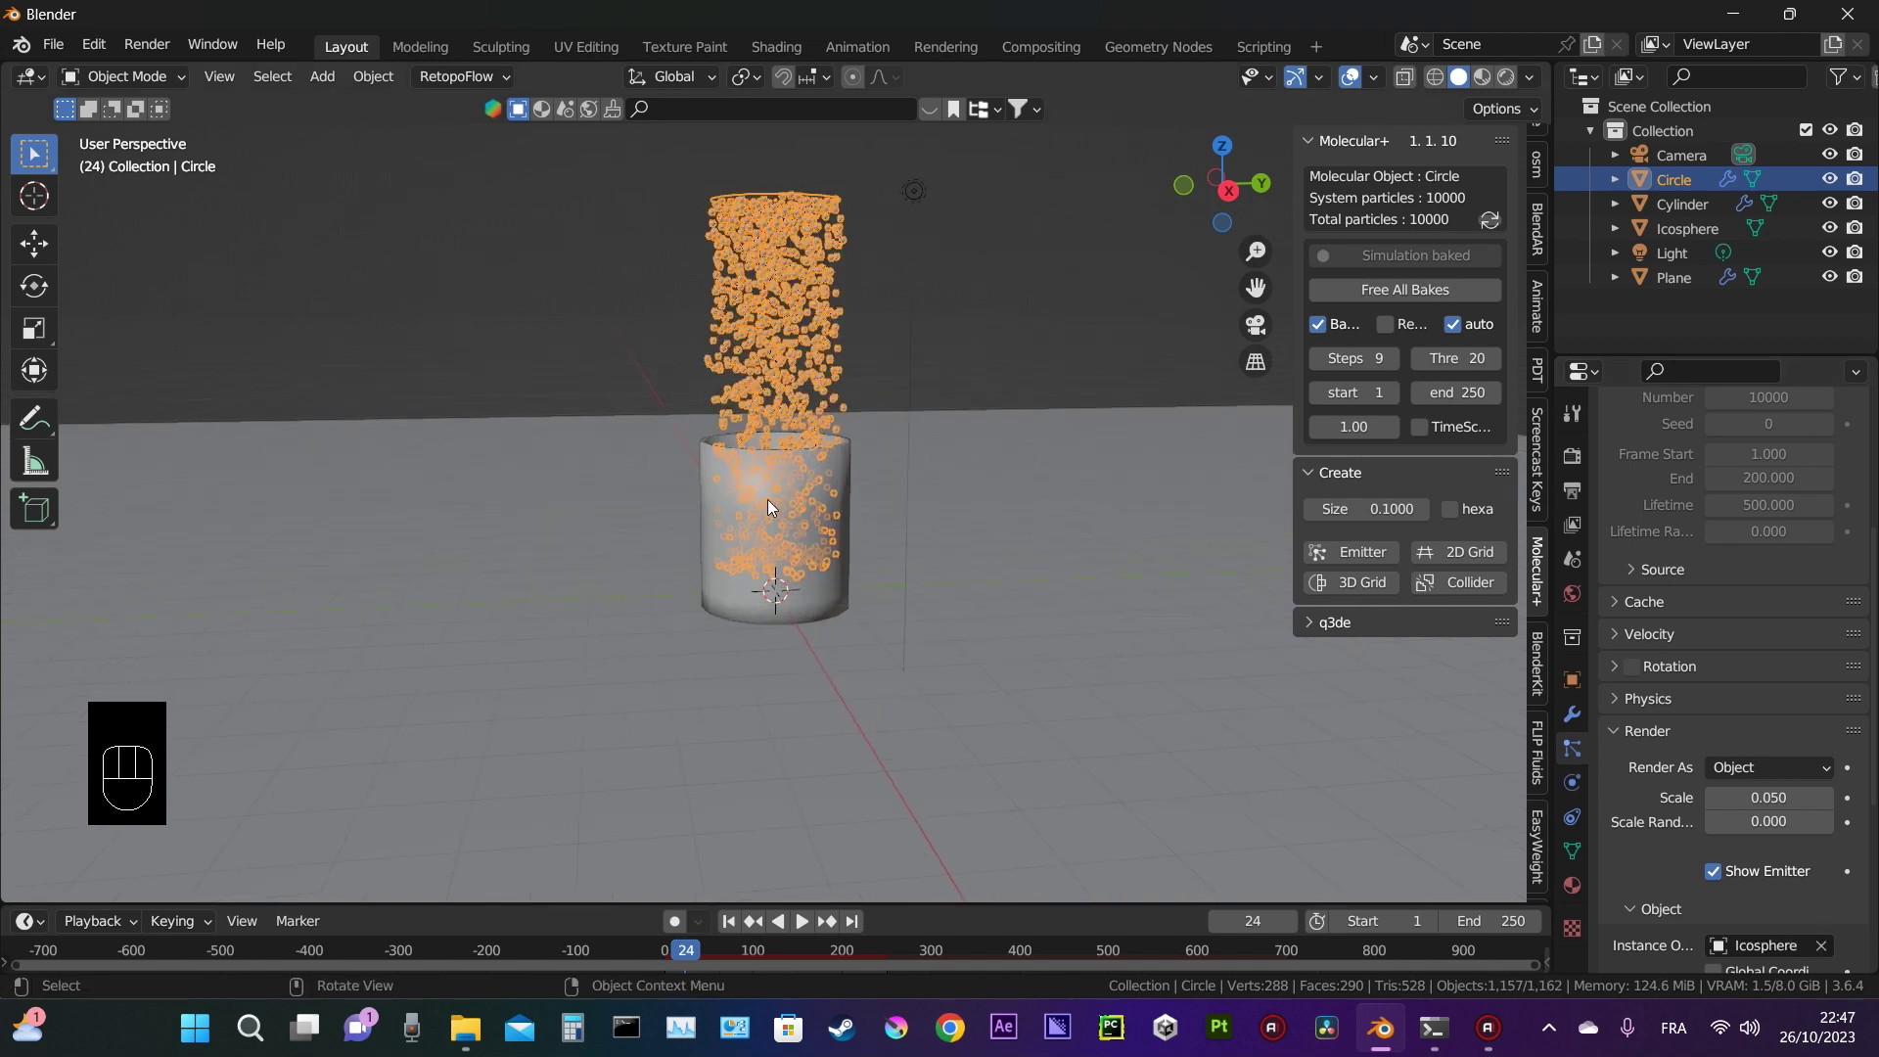
{"action": "scroll", "coordinate": [767, 499], "scroll_direction": "down", "scroll_amount": 2}
{"action": "key", "text": "s"}
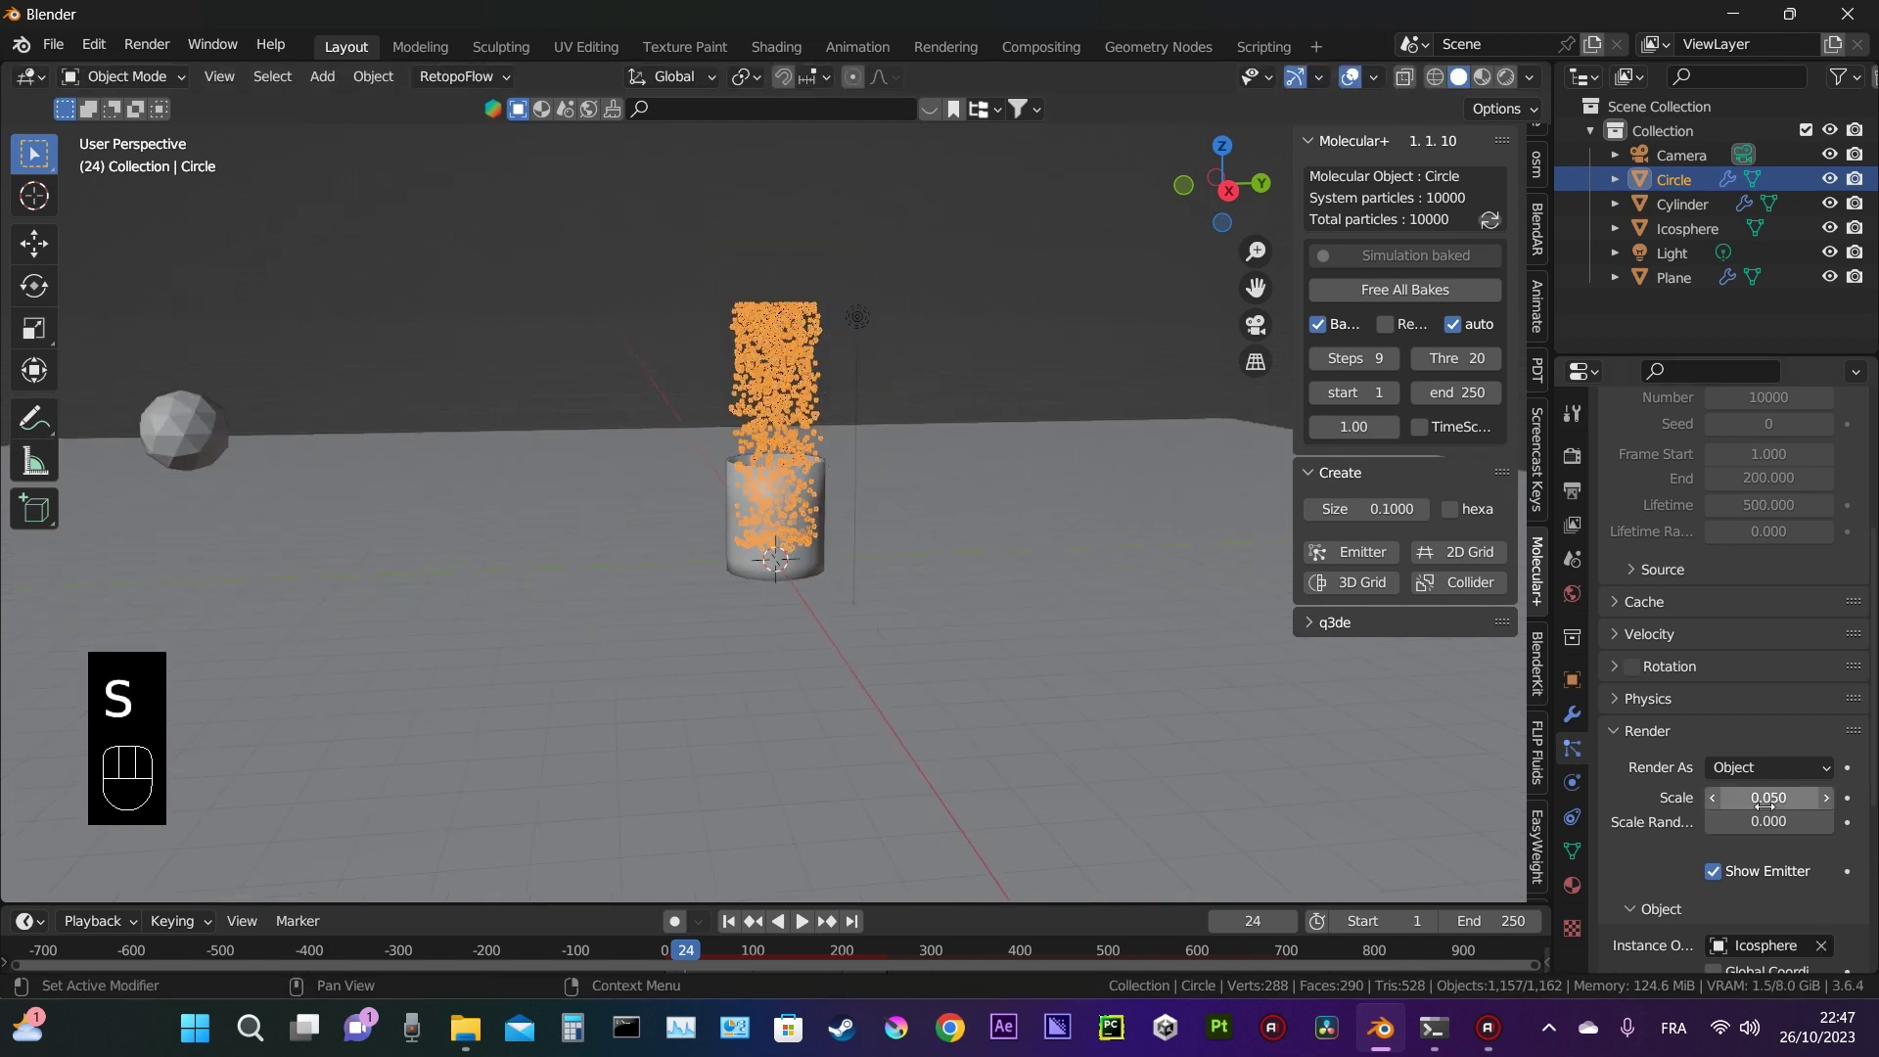
{"action": "mouse_move", "coordinate": [1768, 798]}
{"action": "left_mouse_down"}
{"action": "mouse_move", "coordinate": [1821, 797]}
{"action": "mouse_move", "coordinate": [1771, 798]}
{"action": "left_mouse_up"}
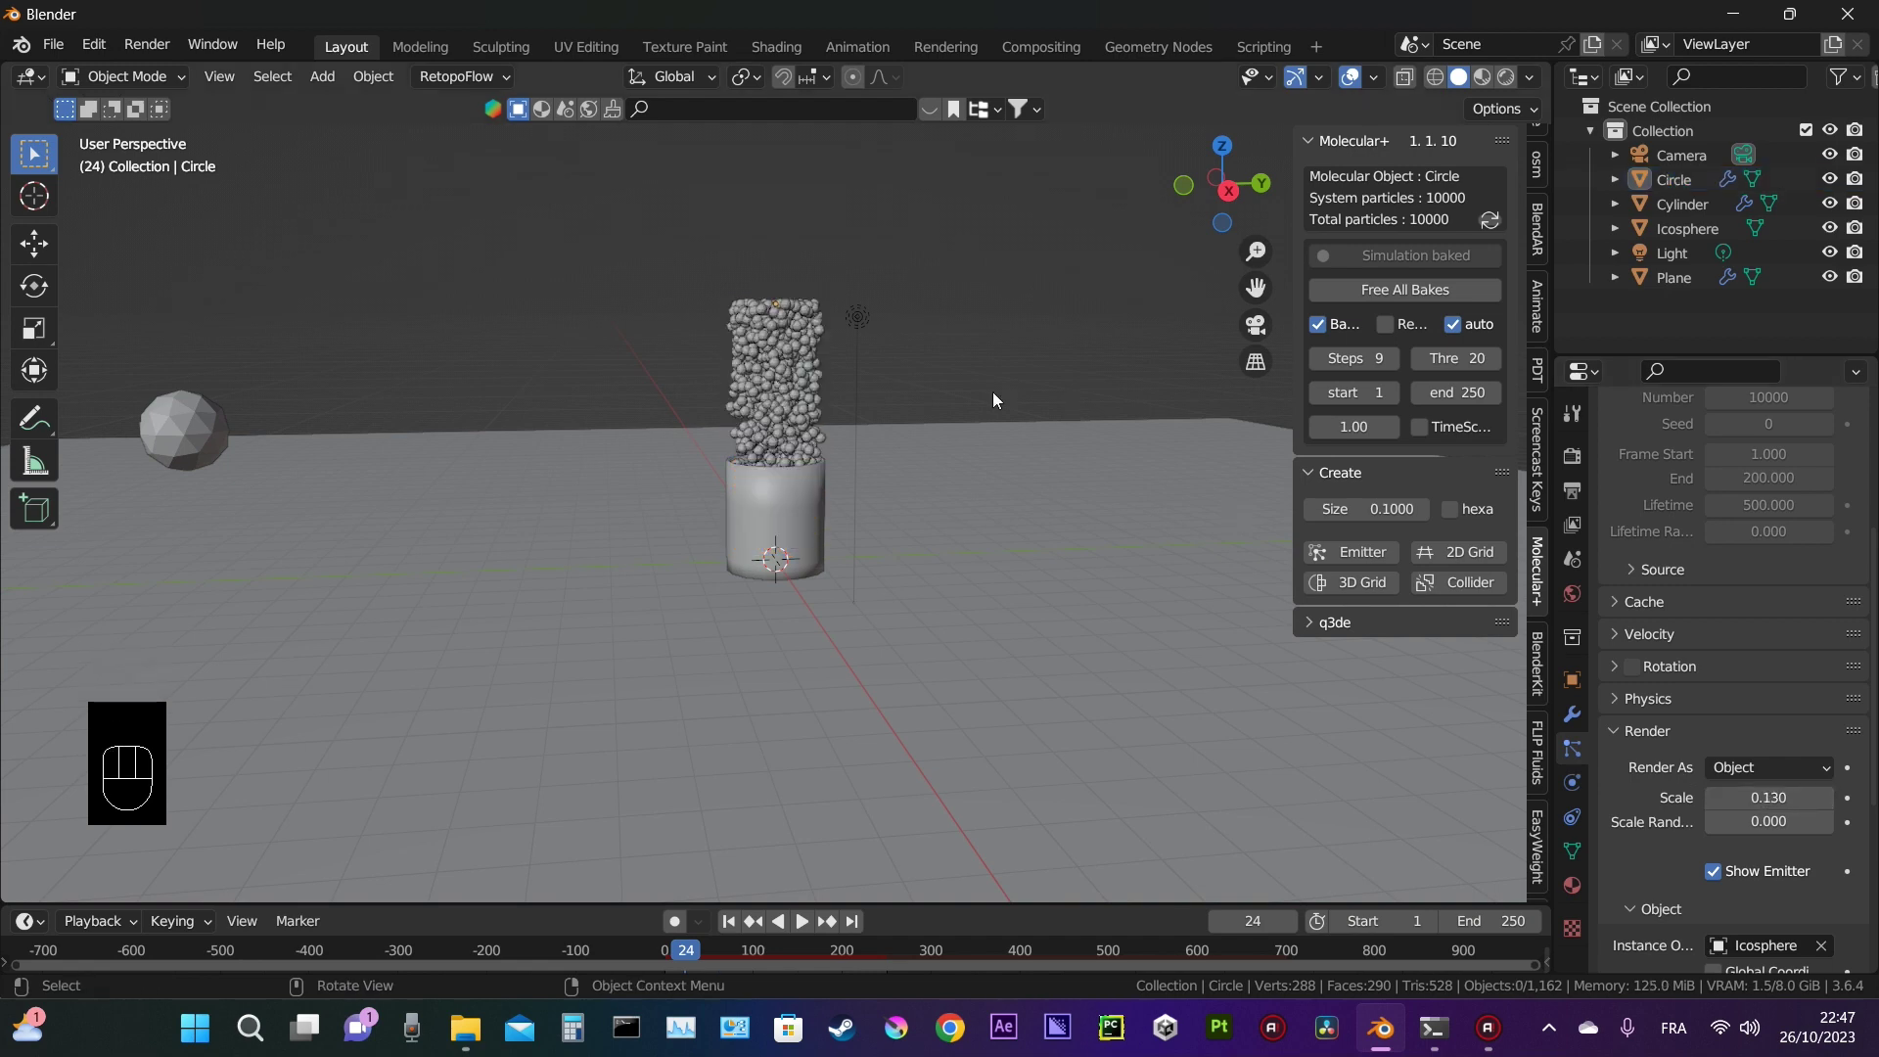
{"action": "key", "text": "space"}
{"action": "key", "text": "space"}
{"action": "middle_click_drag", "start_coordinate": [914, 489], "coordinate": [889, 570]}
{"action": "key", "text": "space"}
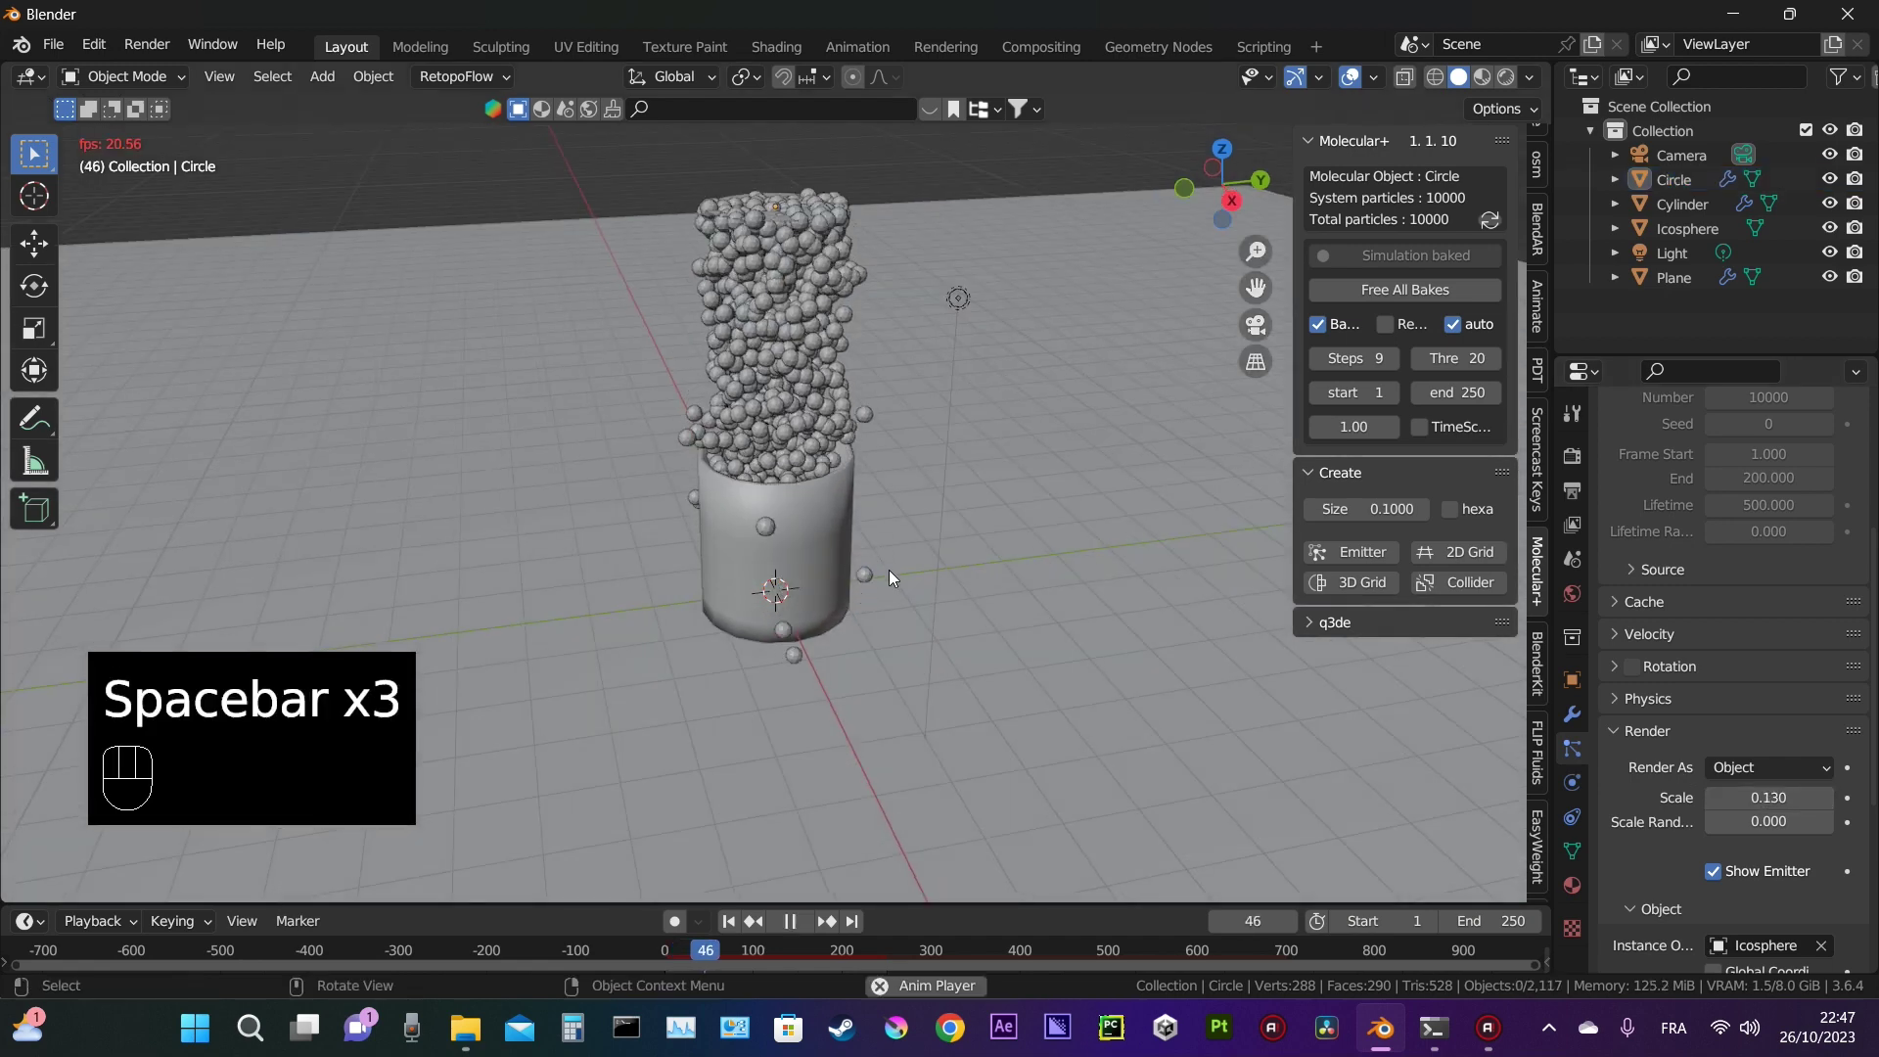
{"action": "key", "text": "space"}
{"action": "mouse_move", "coordinate": [1768, 797]}
{"action": "left_mouse_down"}
{"action": "mouse_move", "coordinate": [1722, 798]}
{"action": "mouse_move", "coordinate": [1796, 798]}
{"action": "left_mouse_up"}
{"action": "key", "text": "space"}
{"action": "key", "text": "space"}
Step: Shade the Icosphere smooth and return to the camera view
{"action": "scroll", "coordinate": [552, 423], "scroll_direction": "down", "scroll_amount": 3}
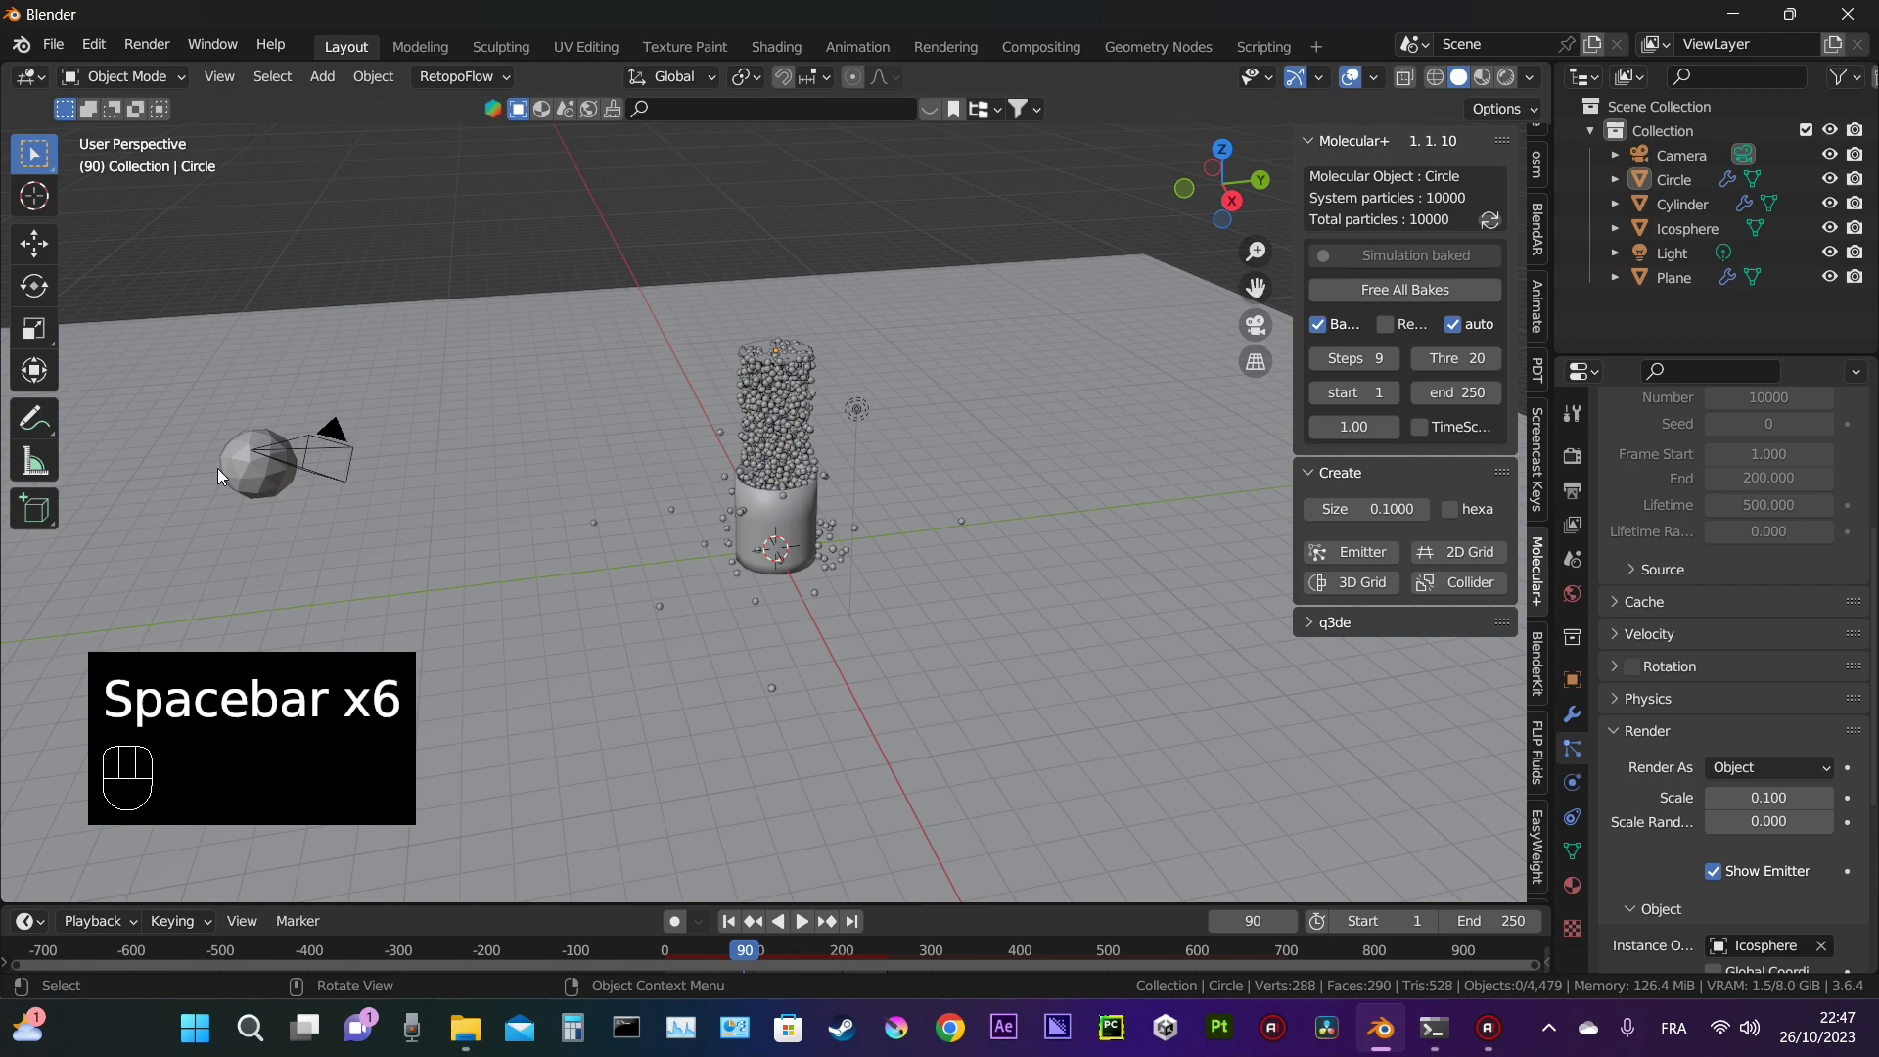
{"action": "left_click", "coordinate": [243, 474]}
{"action": "left_click", "coordinate": [256, 475]}
{"action": "right_click", "coordinate": [257, 476]}
{"action": "left_click", "coordinate": [206, 477]}
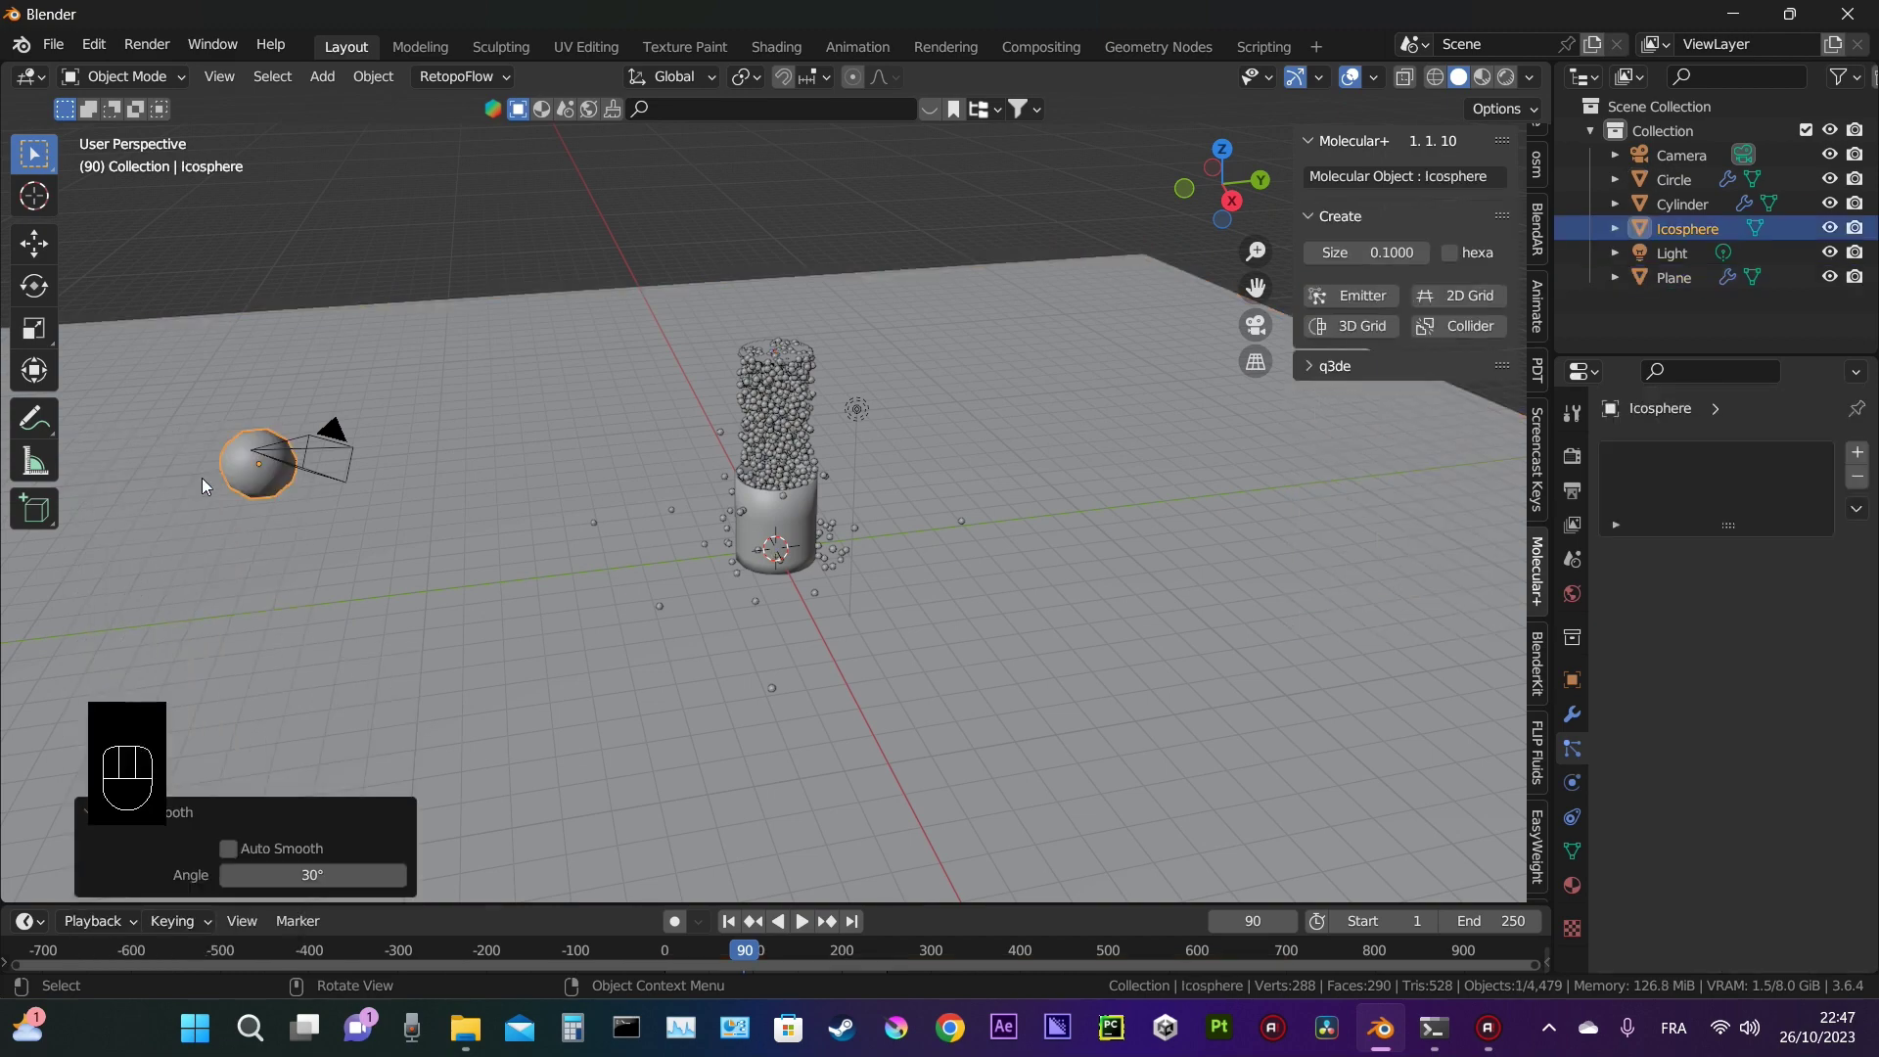
{"action": "middle_click_drag", "start_coordinate": [201, 477], "coordinate": [555, 497], "text": "shift"}
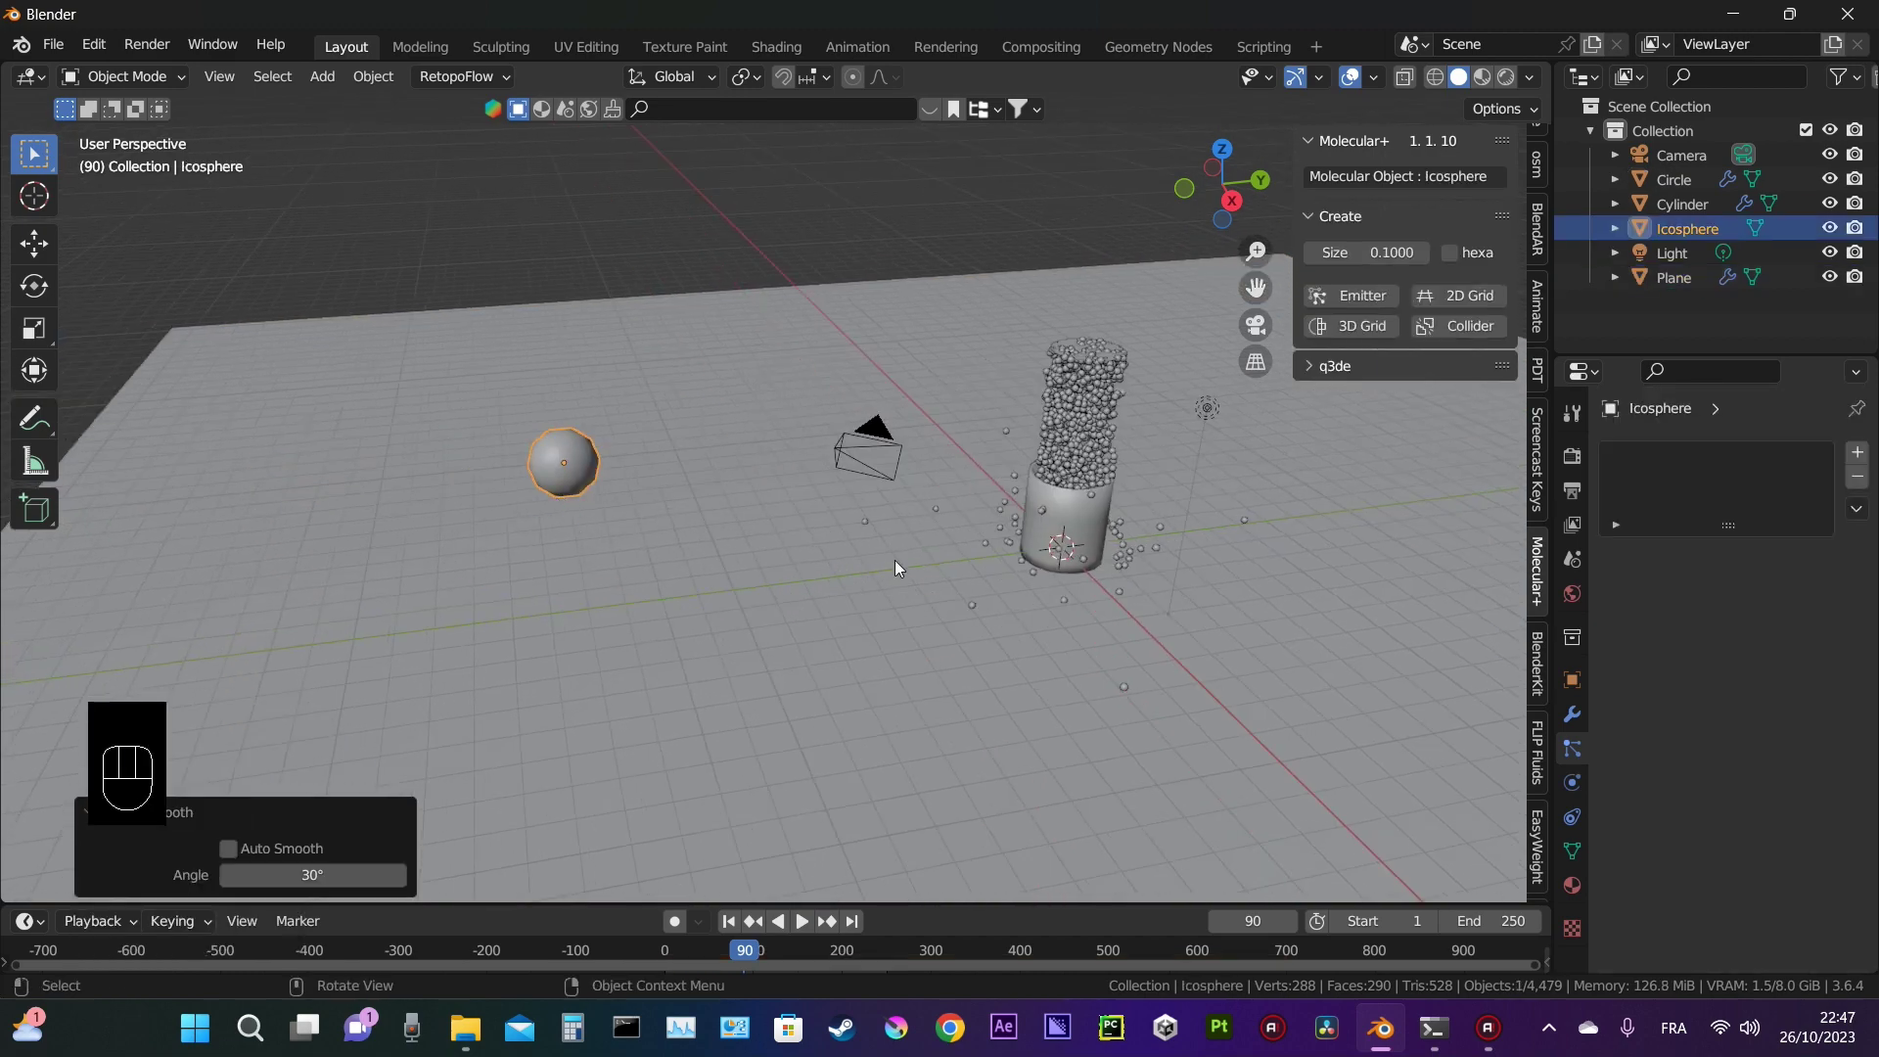
{"action": "scroll", "coordinate": [1261, 640], "scroll_direction": "up", "scroll_amount": 5}
{"action": "key", "text": "KP_0"}
{"action": "left_click", "coordinate": [815, 493]}
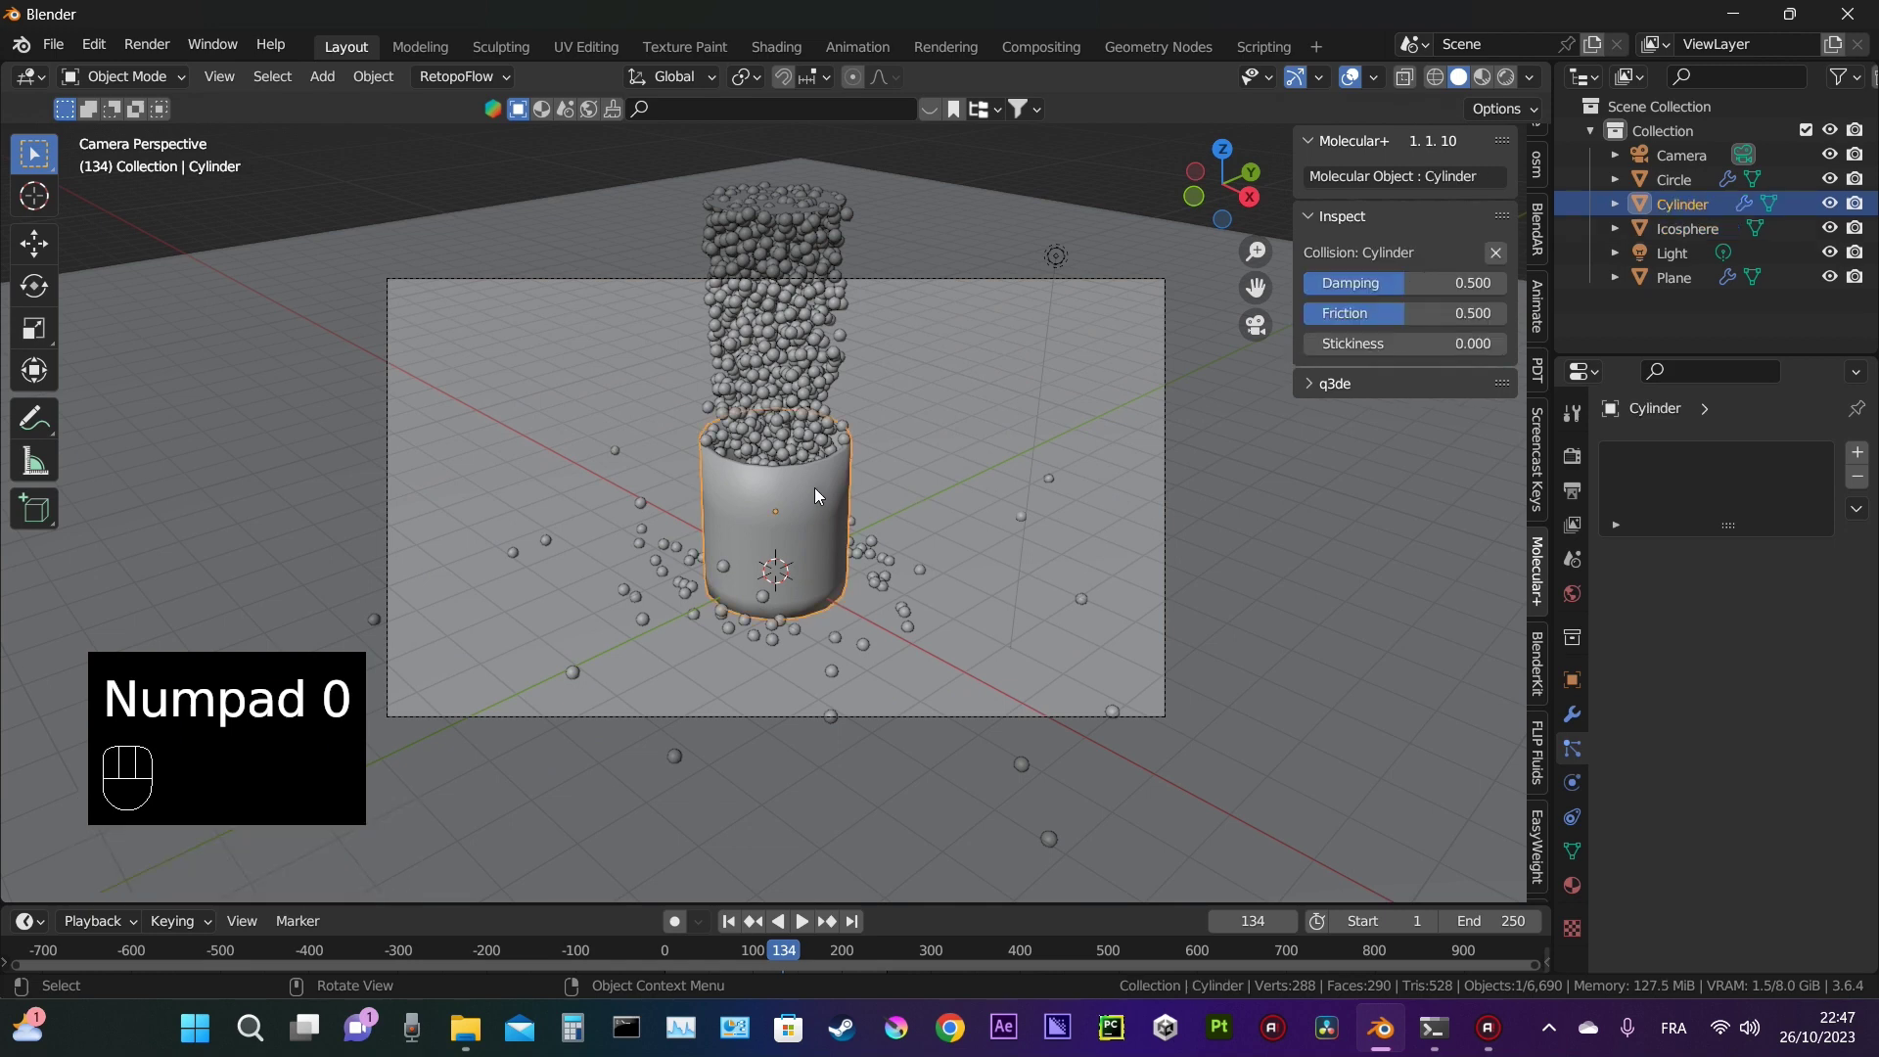
Step: In the Shading workspace, give the glass cylinder a new material driven by a Glass BSDF node
{"action": "left_click", "coordinate": [778, 46]}
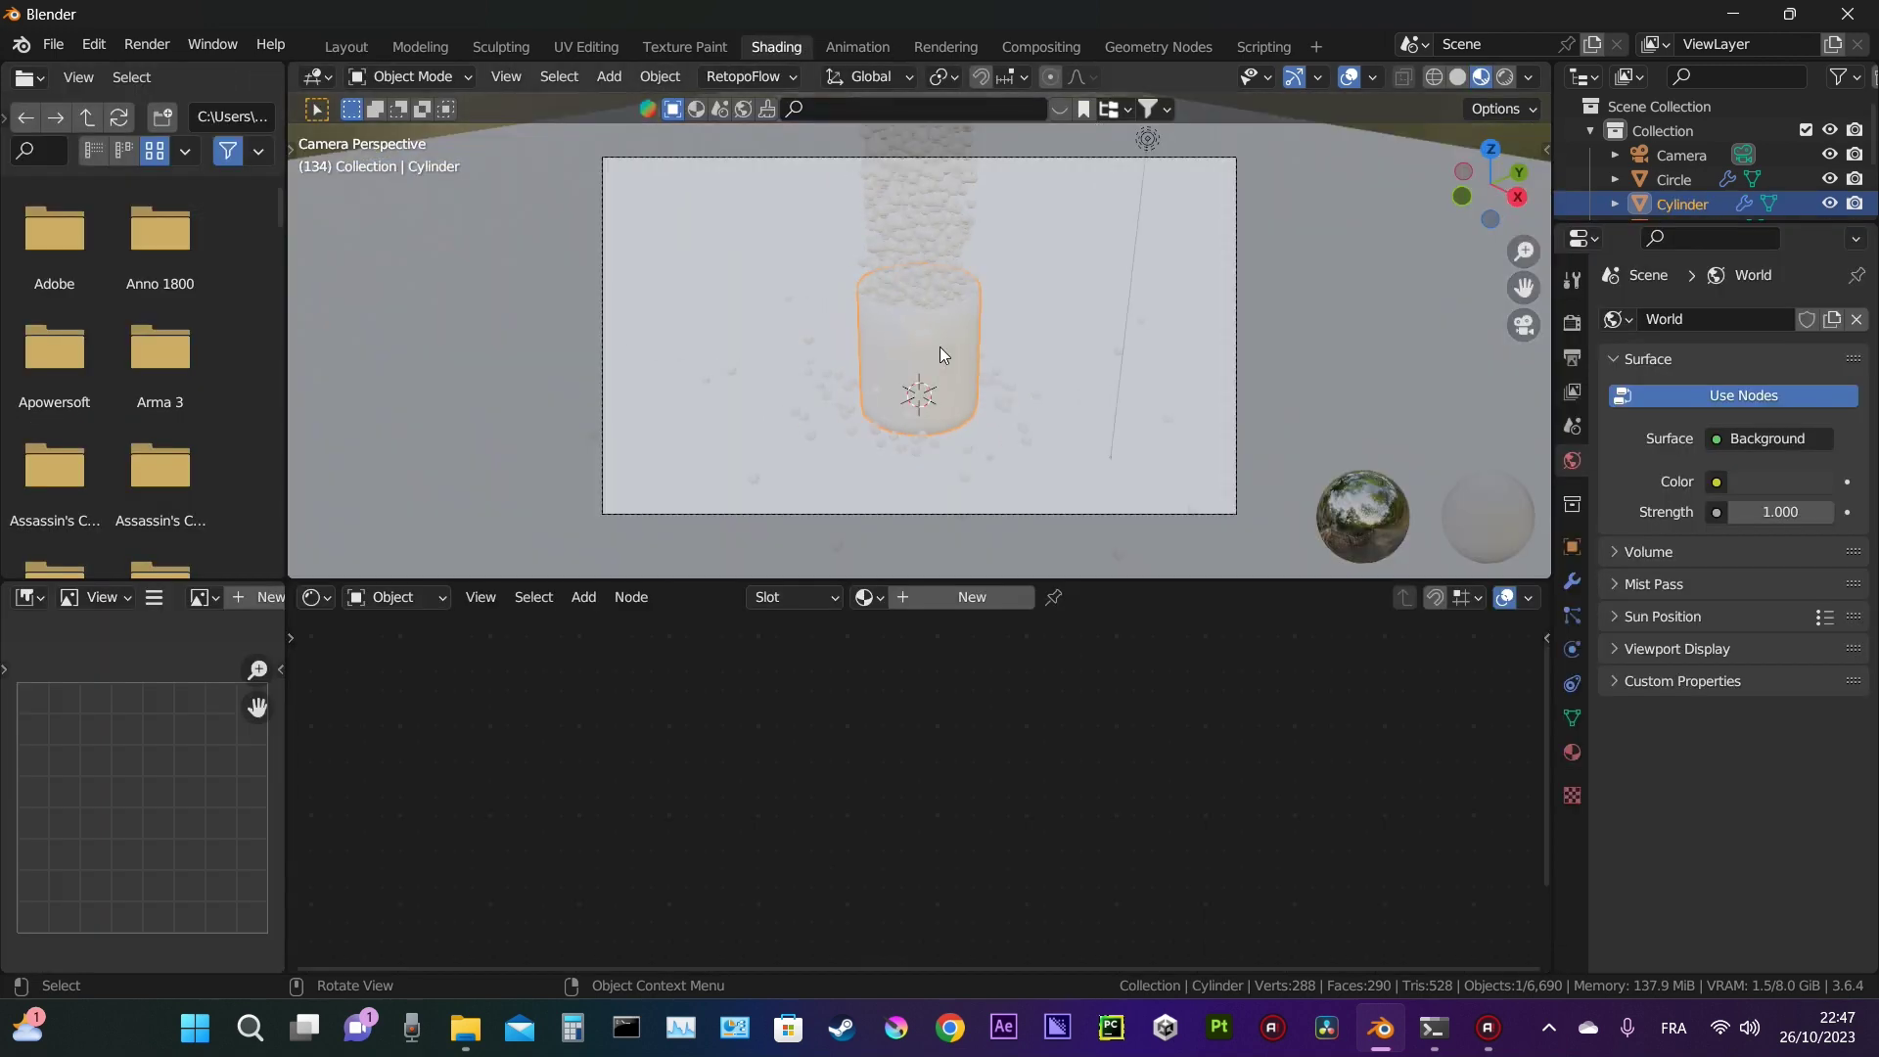
{"action": "left_click", "coordinate": [979, 595]}
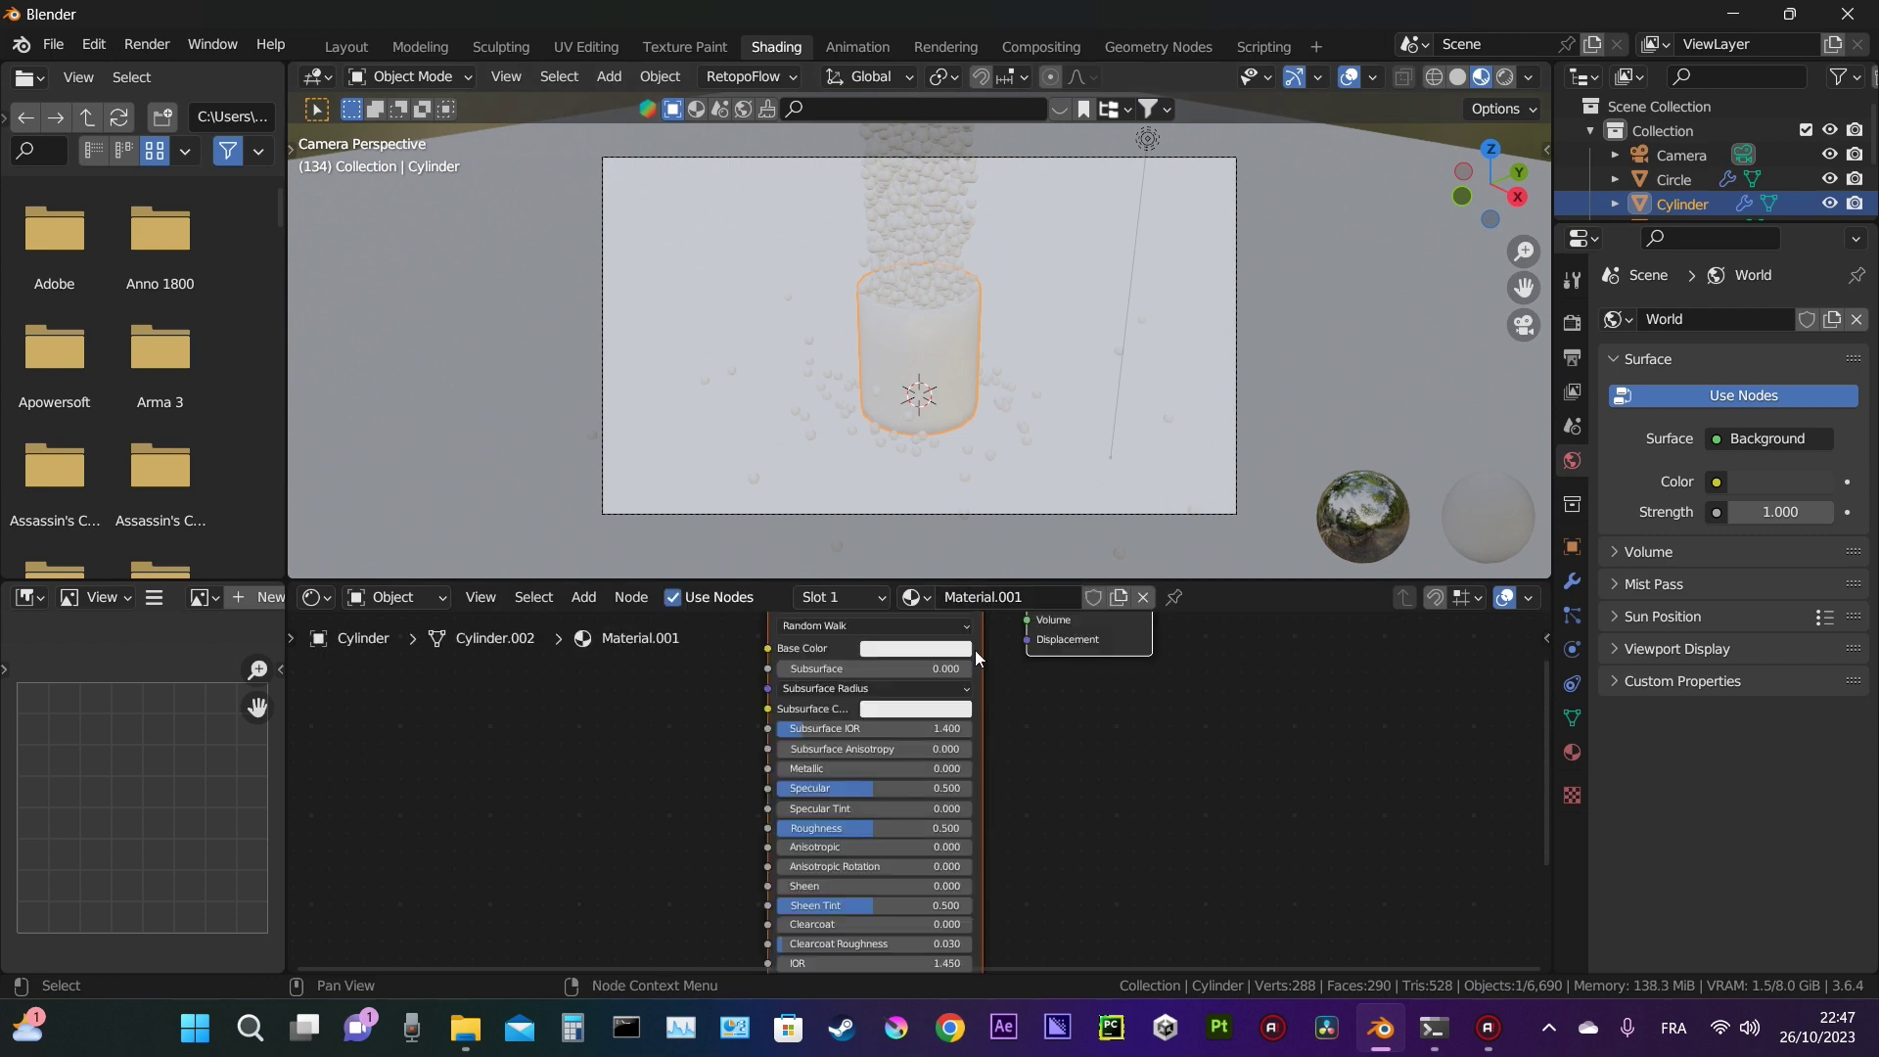
{"action": "middle_click_drag", "start_coordinate": [975, 650], "coordinate": [1165, 728]}
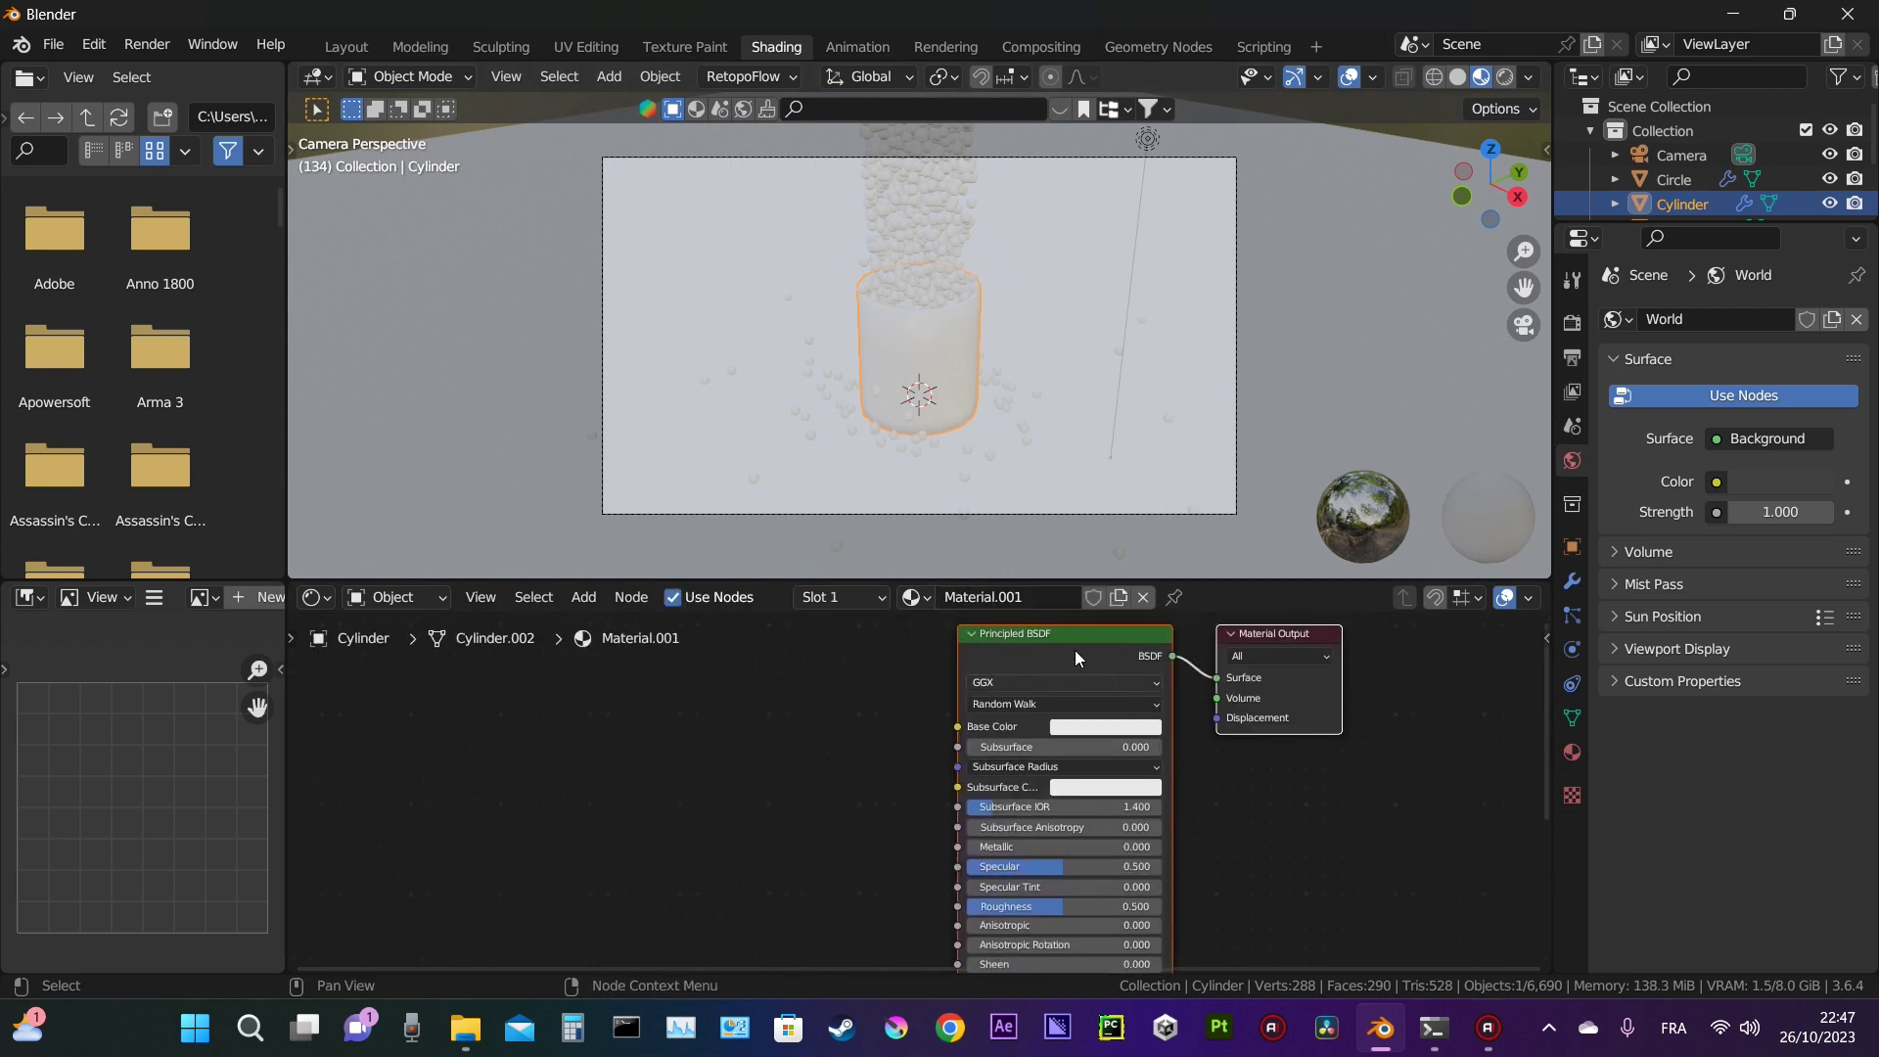
{"action": "key", "text": "x"}
{"action": "key", "text": "shift+a"}
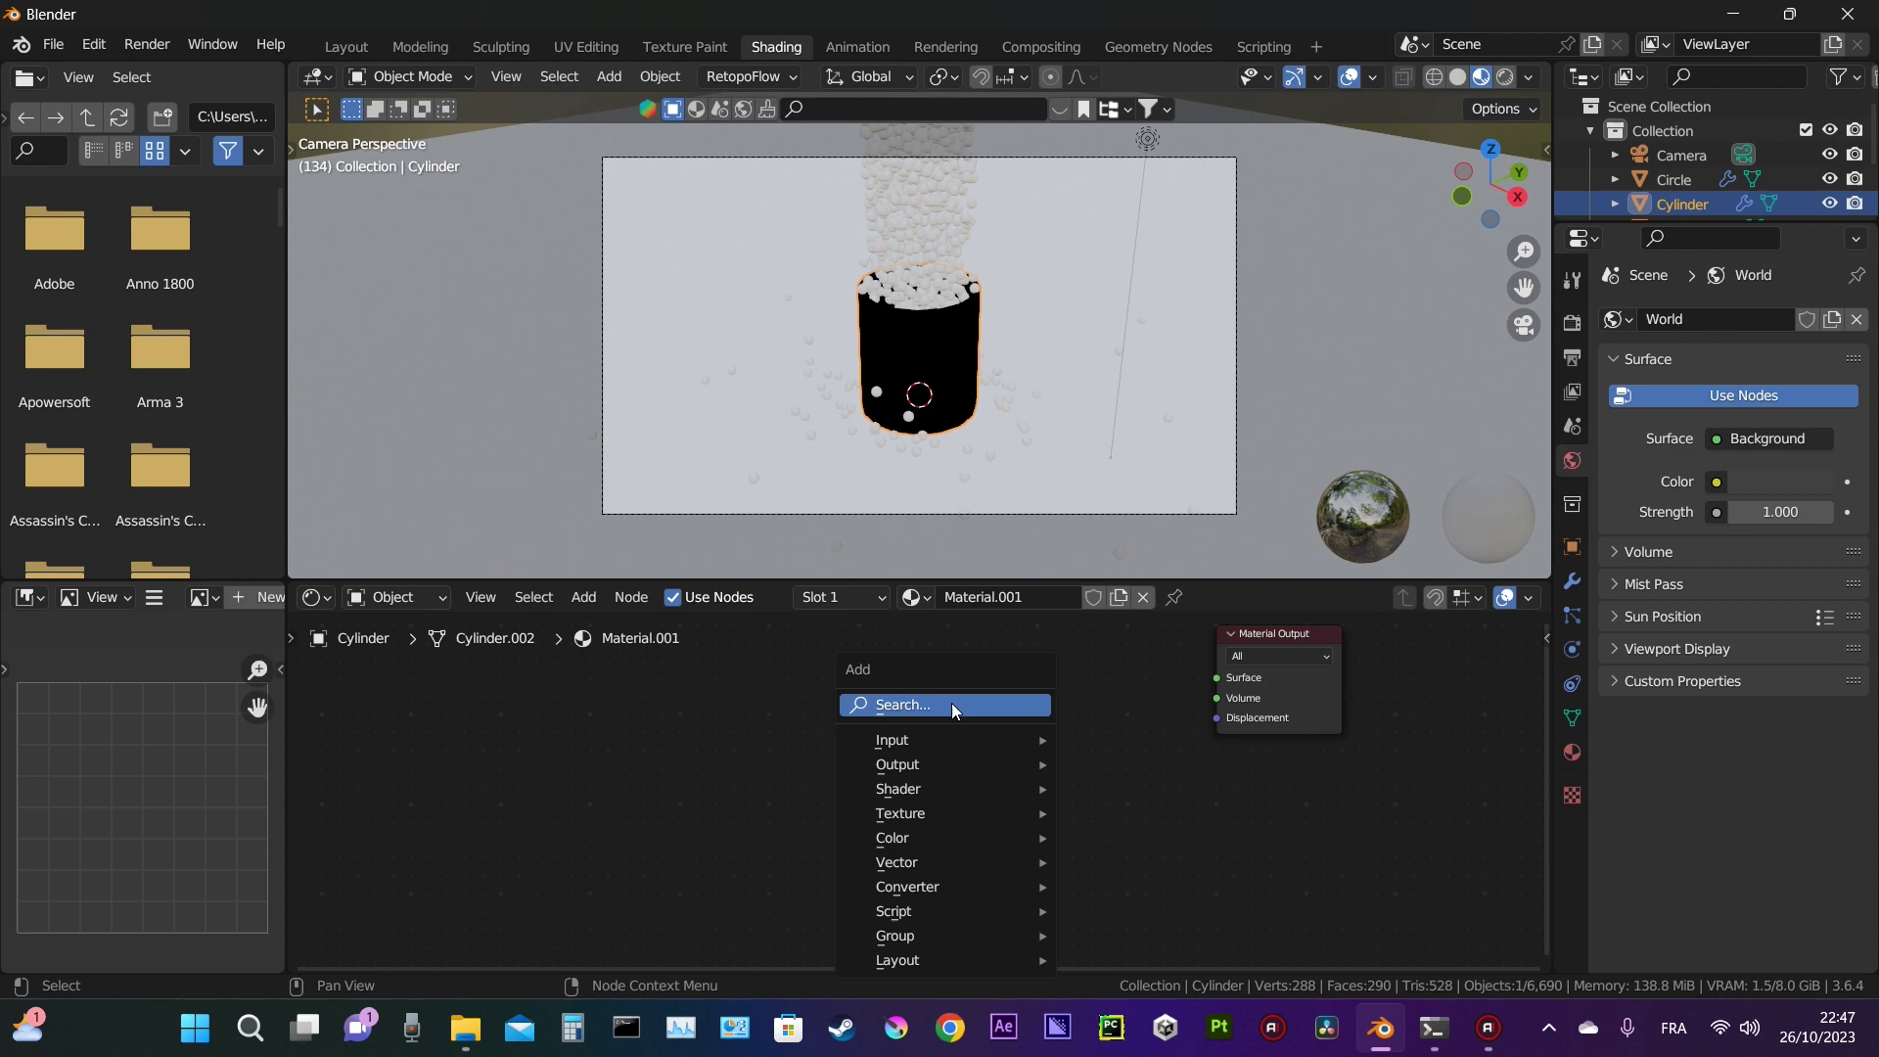
{"action": "left_click", "coordinate": [952, 705]}
{"action": "type", "text": "glass"}
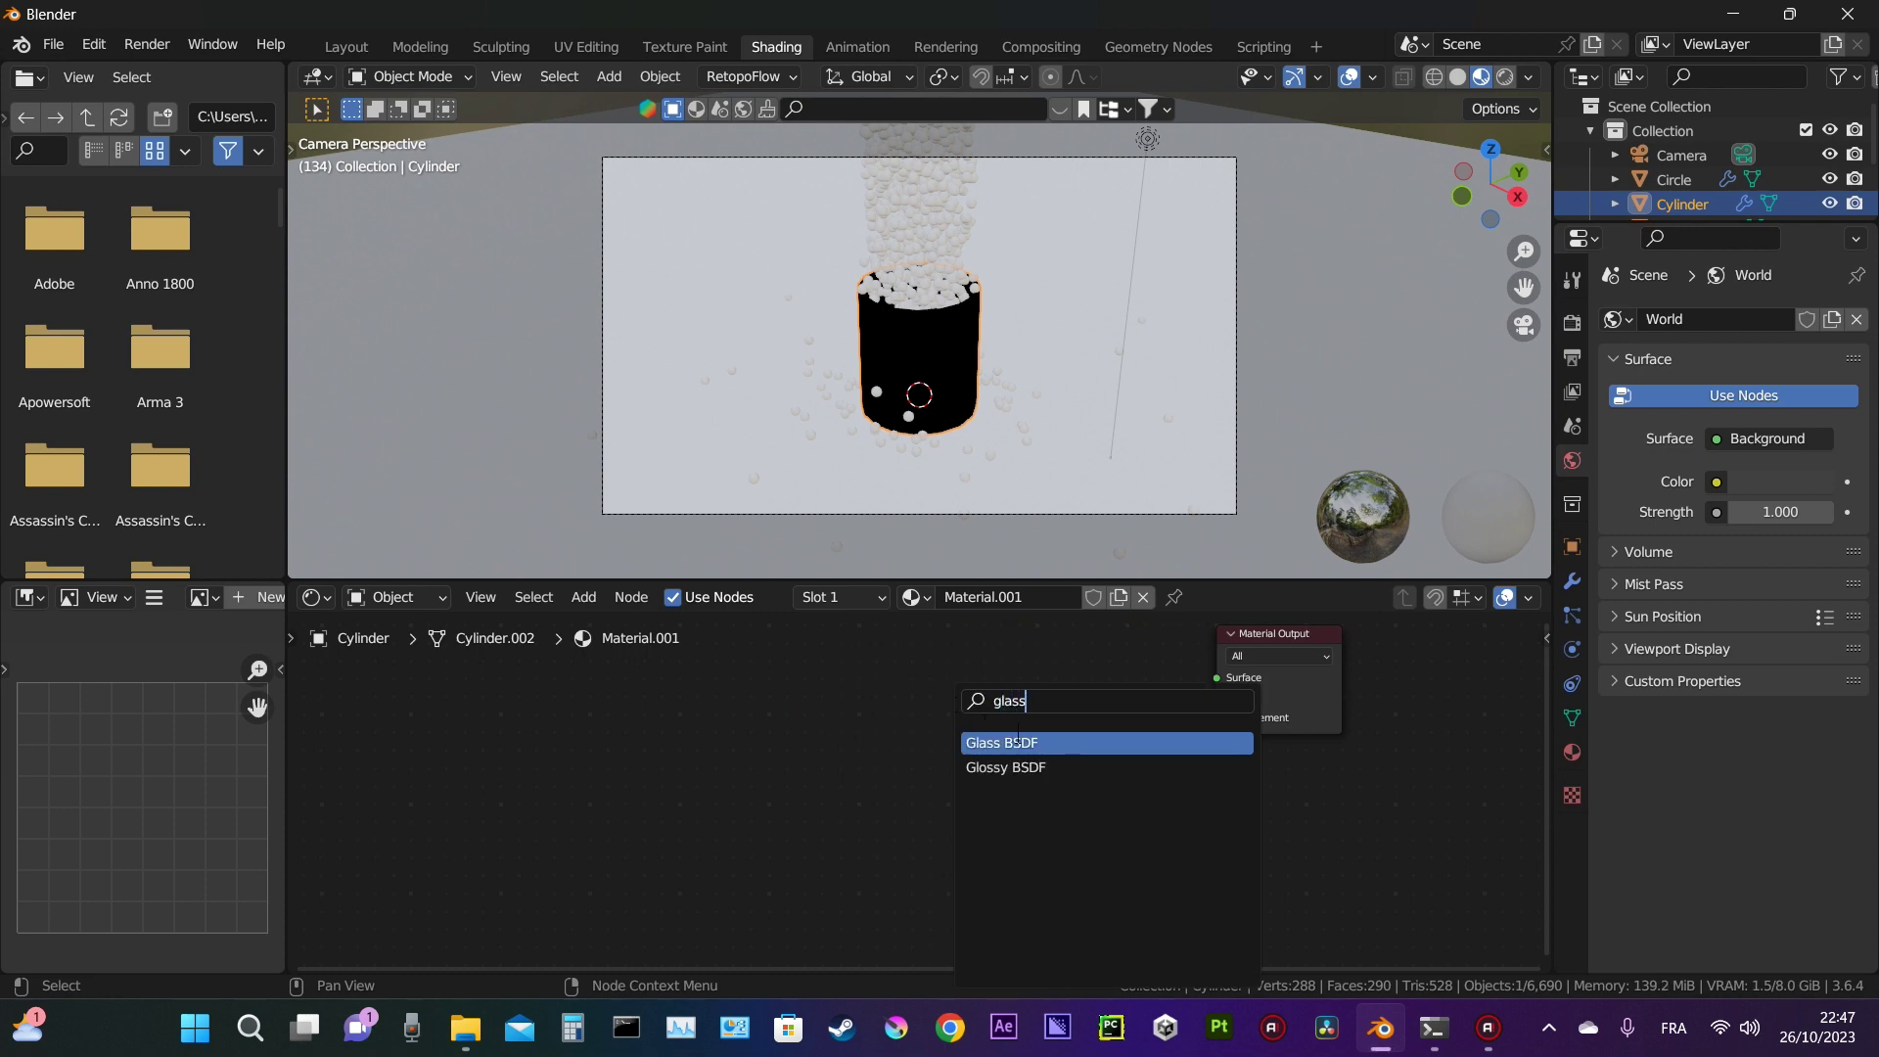
{"action": "left_click", "coordinate": [1008, 743]}
{"action": "left_click", "coordinate": [983, 743]}
{"action": "left_click_drag", "start_coordinate": [1048, 699], "coordinate": [1225, 677]}
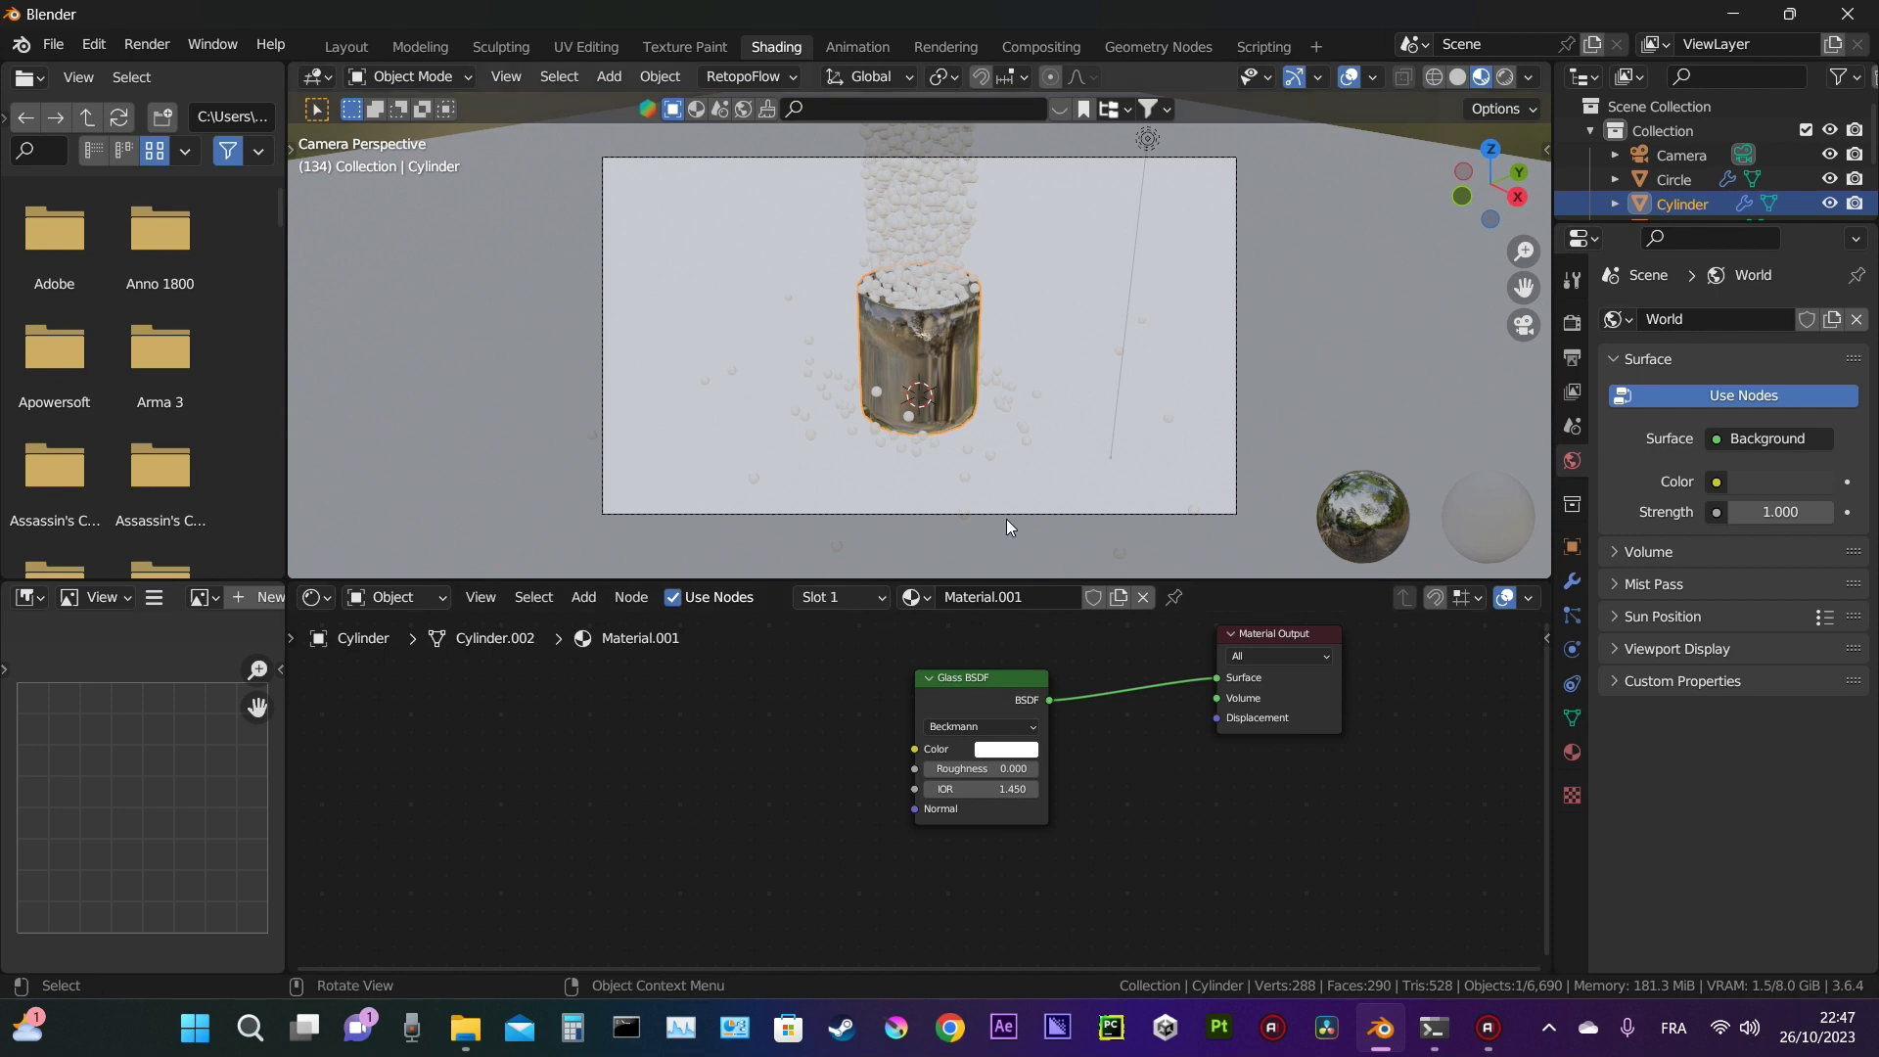
Step: Tint the floor plane's material Base Color cyan
{"action": "left_click", "coordinate": [1065, 283]}
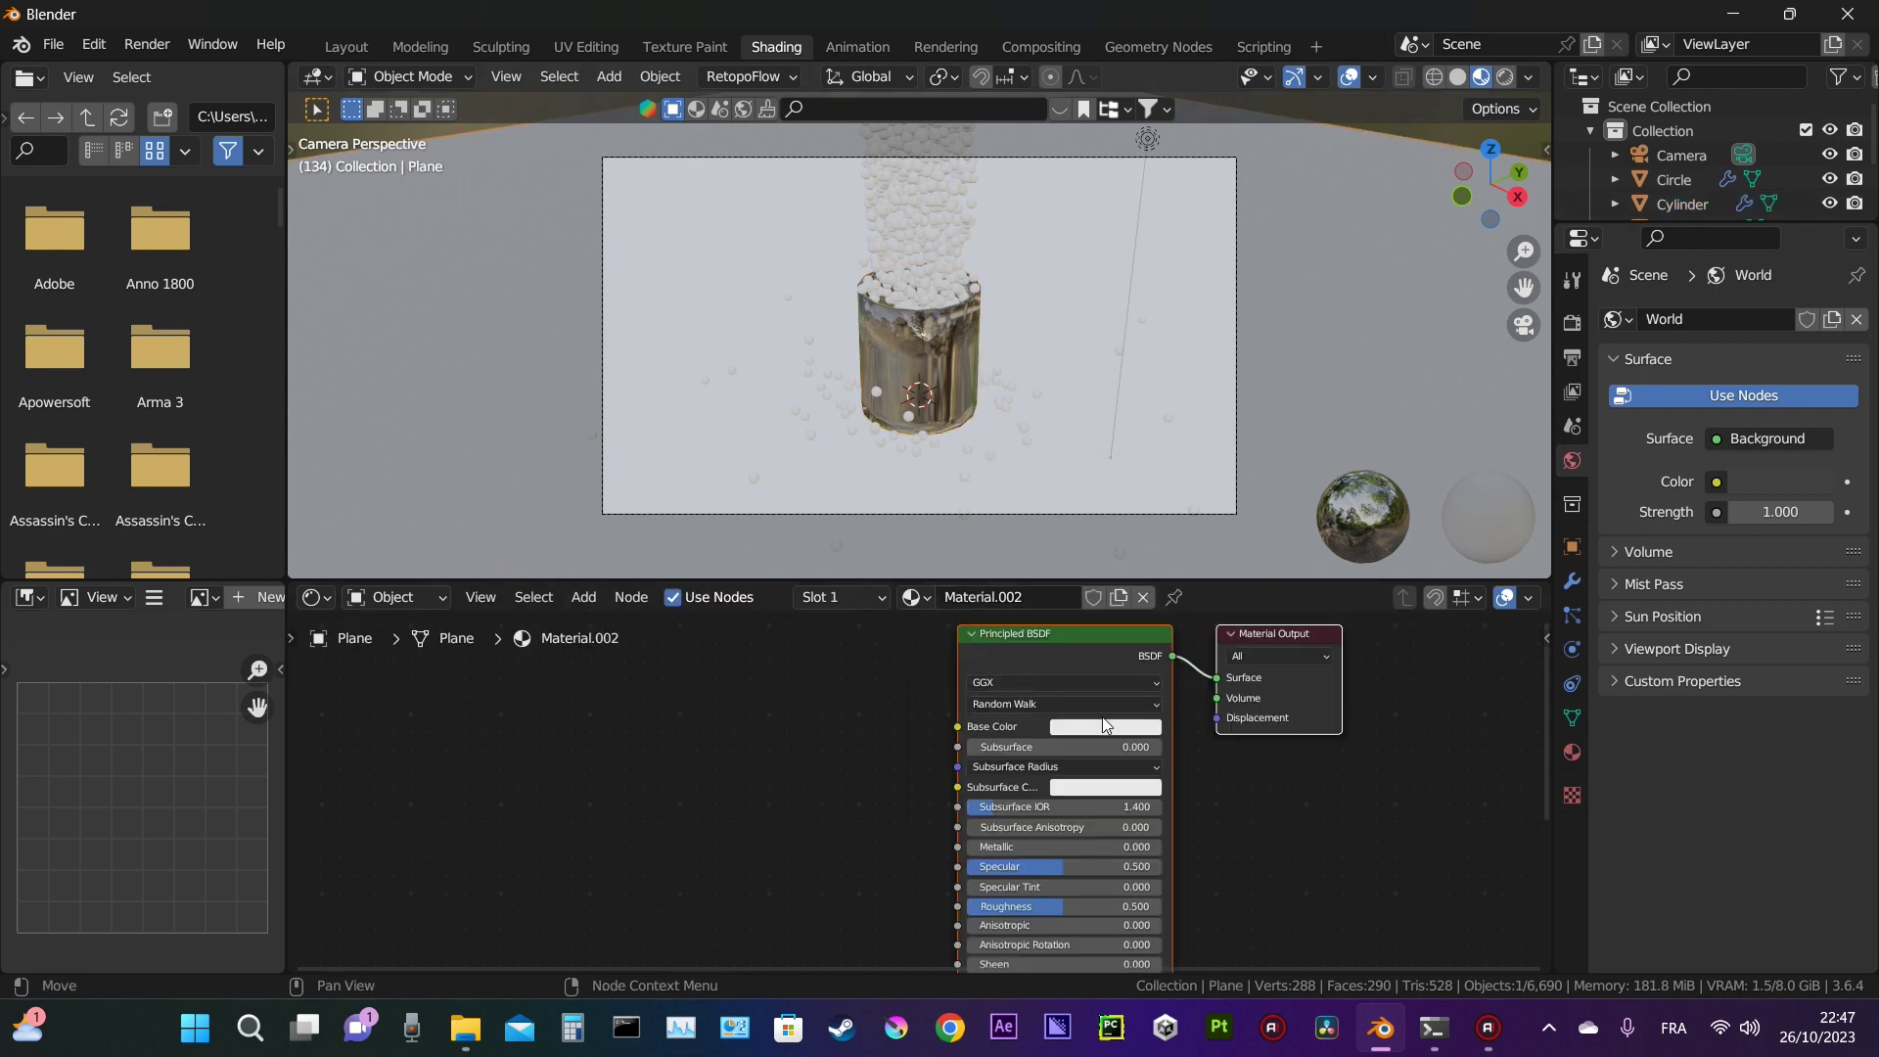
{"action": "left_click", "coordinate": [1102, 724]}
{"action": "mouse_move", "coordinate": [1117, 546]}
{"action": "left_mouse_down"}
{"action": "mouse_move", "coordinate": [1115, 568]}
{"action": "mouse_move", "coordinate": [1153, 570]}
{"action": "mouse_move", "coordinate": [1178, 501]}
{"action": "mouse_move", "coordinate": [1137, 478]}
{"action": "left_mouse_up"}
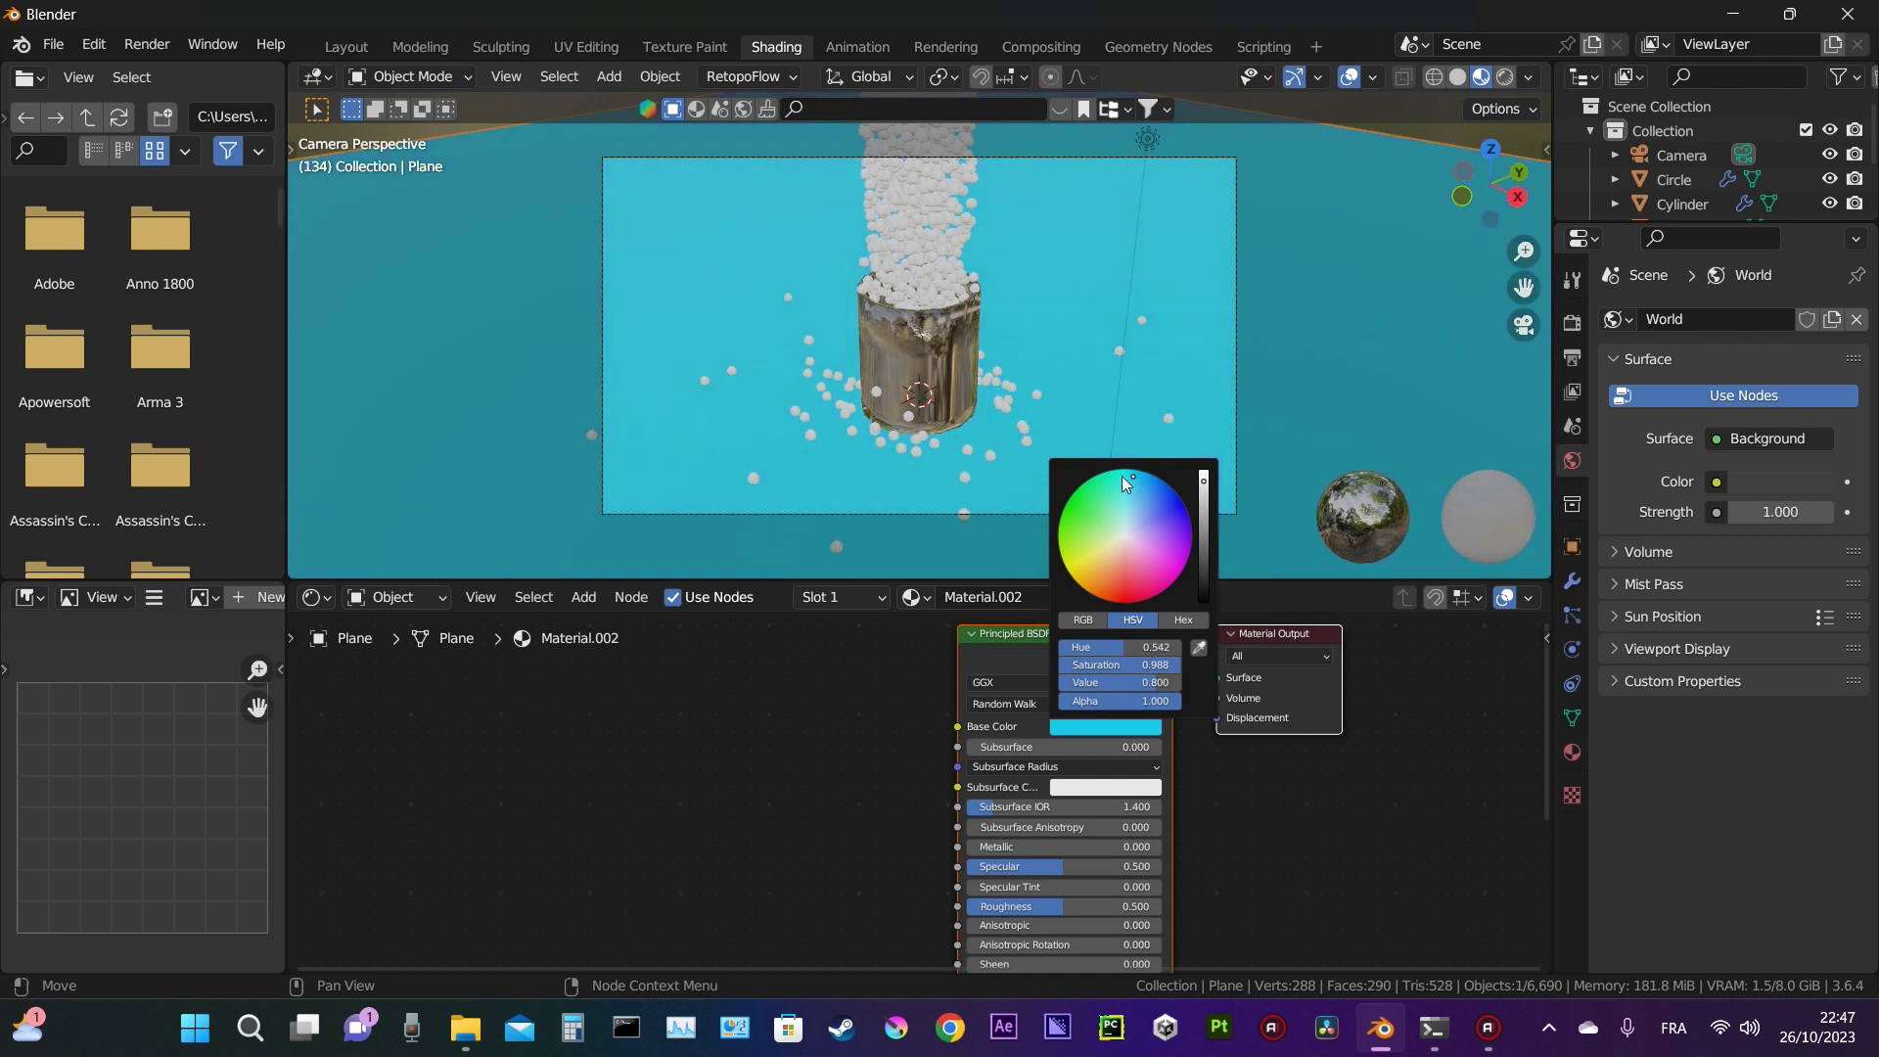
Step: Give the Icosphere particle ball a new material with a white Base Color
{"action": "middle_click_drag", "start_coordinate": [853, 366], "coordinate": [576, 374]}
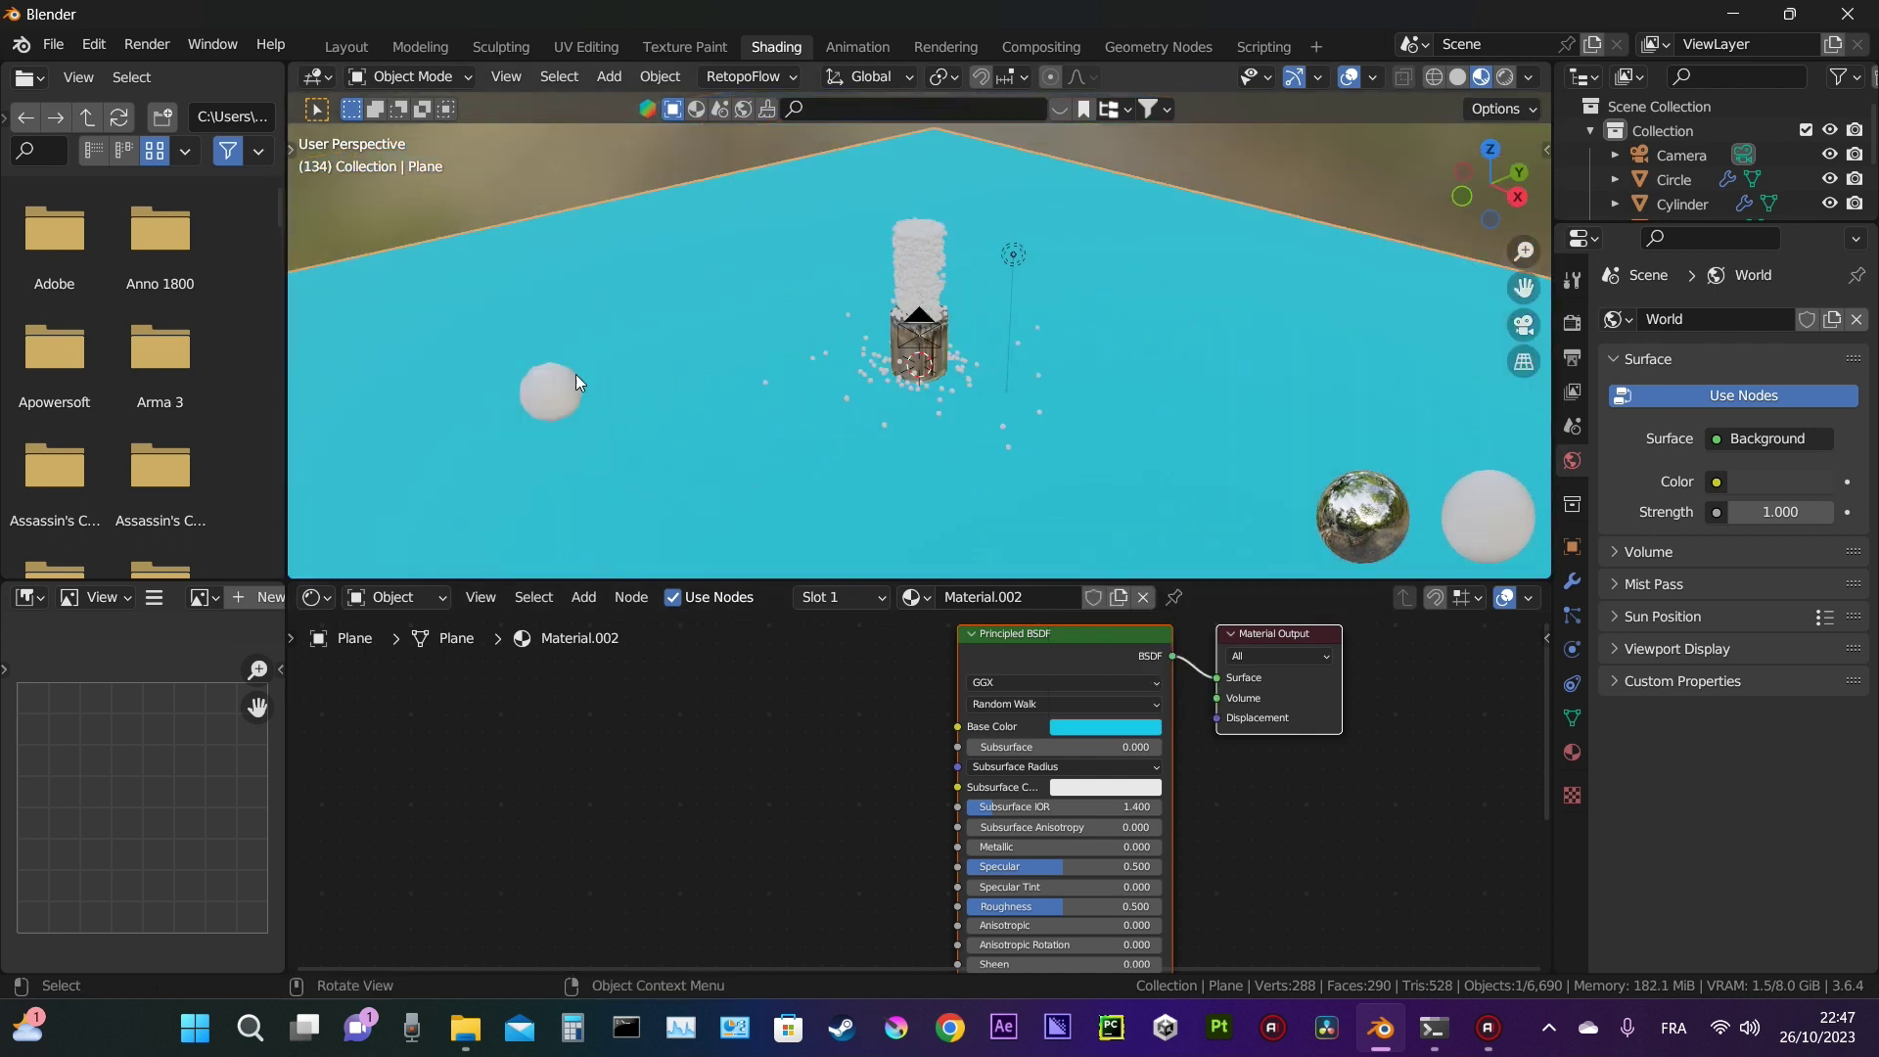
{"action": "left_click", "coordinate": [567, 382]}
{"action": "left_click", "coordinate": [975, 596]}
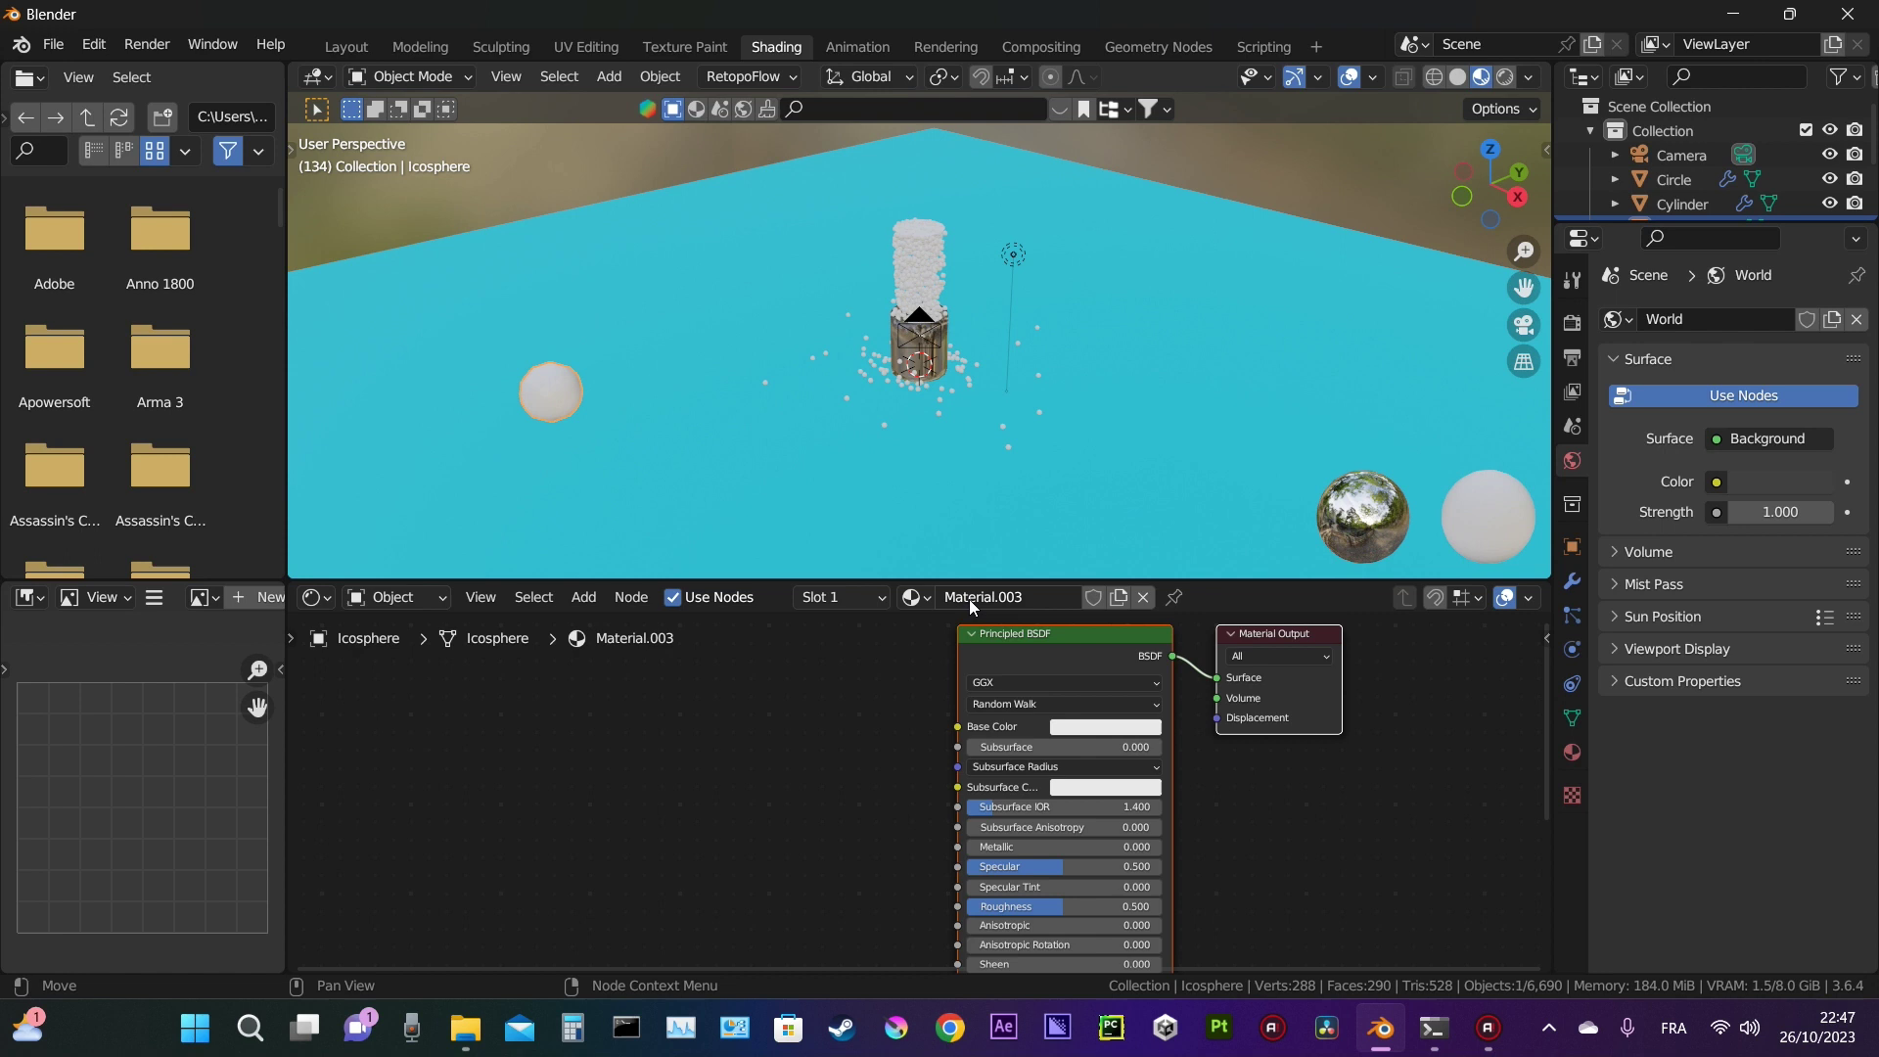
{"action": "left_click", "coordinate": [1104, 725]}
{"action": "mouse_move", "coordinate": [1122, 540]}
{"action": "left_mouse_down"}
{"action": "mouse_move", "coordinate": [1143, 561]}
{"action": "mouse_move", "coordinate": [1130, 528]}
{"action": "mouse_move", "coordinate": [1105, 557]}
{"action": "mouse_move", "coordinate": [1126, 573]}
{"action": "mouse_move", "coordinate": [1126, 536]}
{"action": "left_mouse_up"}
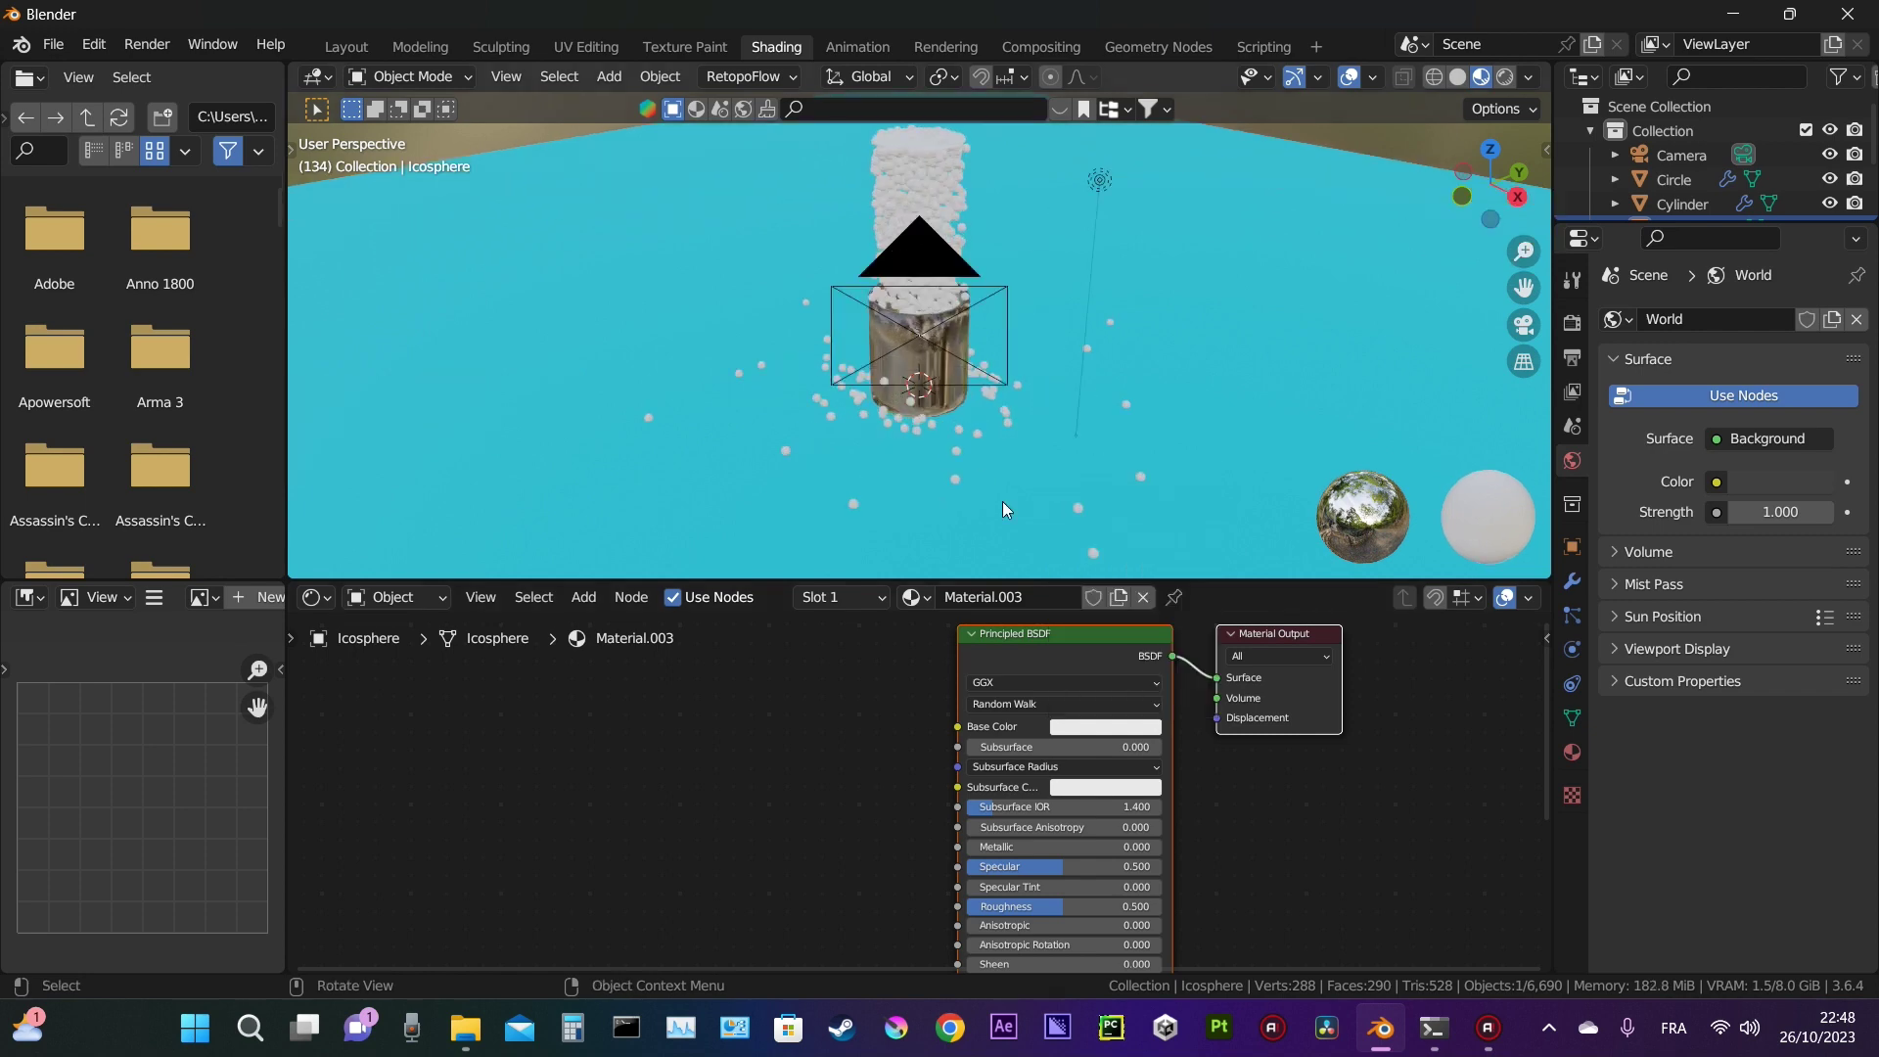
{"action": "middle_click_drag", "start_coordinate": [1002, 501], "coordinate": [955, 467]}
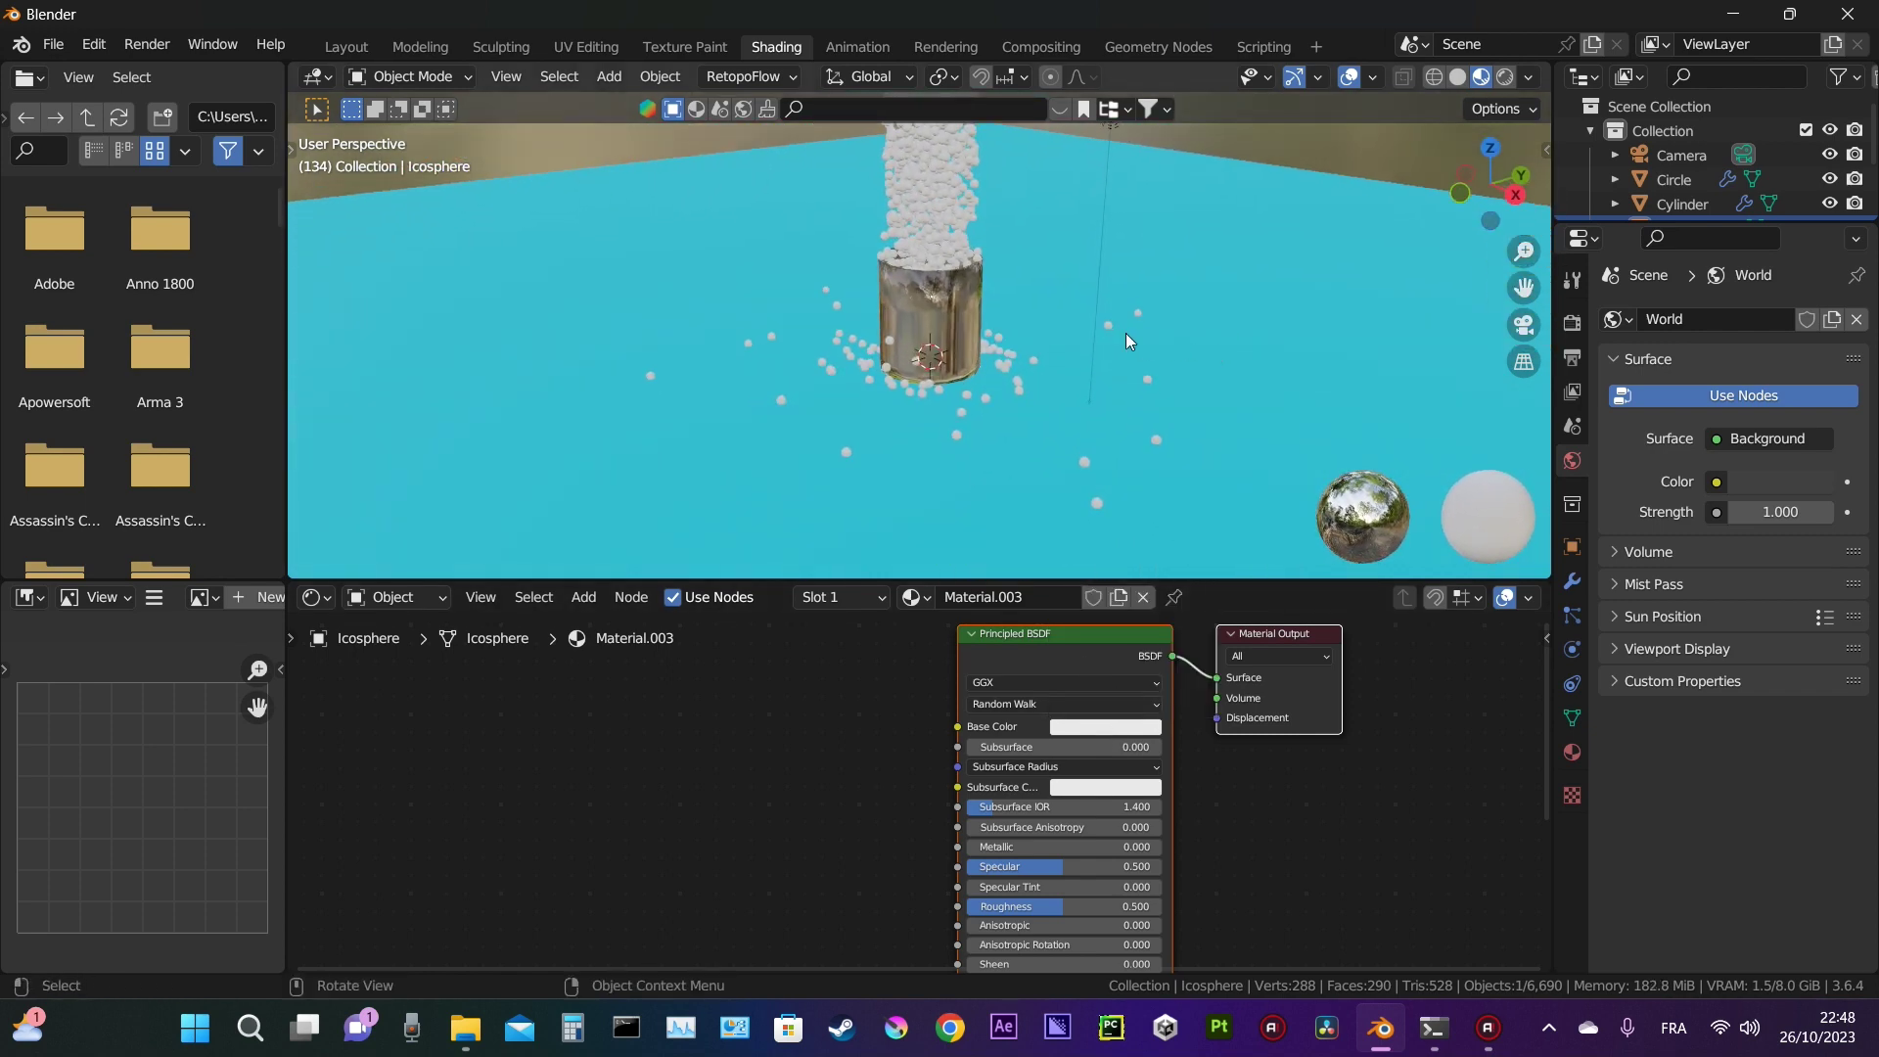
Step: Switch the render engine to Cycles with GPU Compute as the device
{"action": "key", "text": "KP_0"}
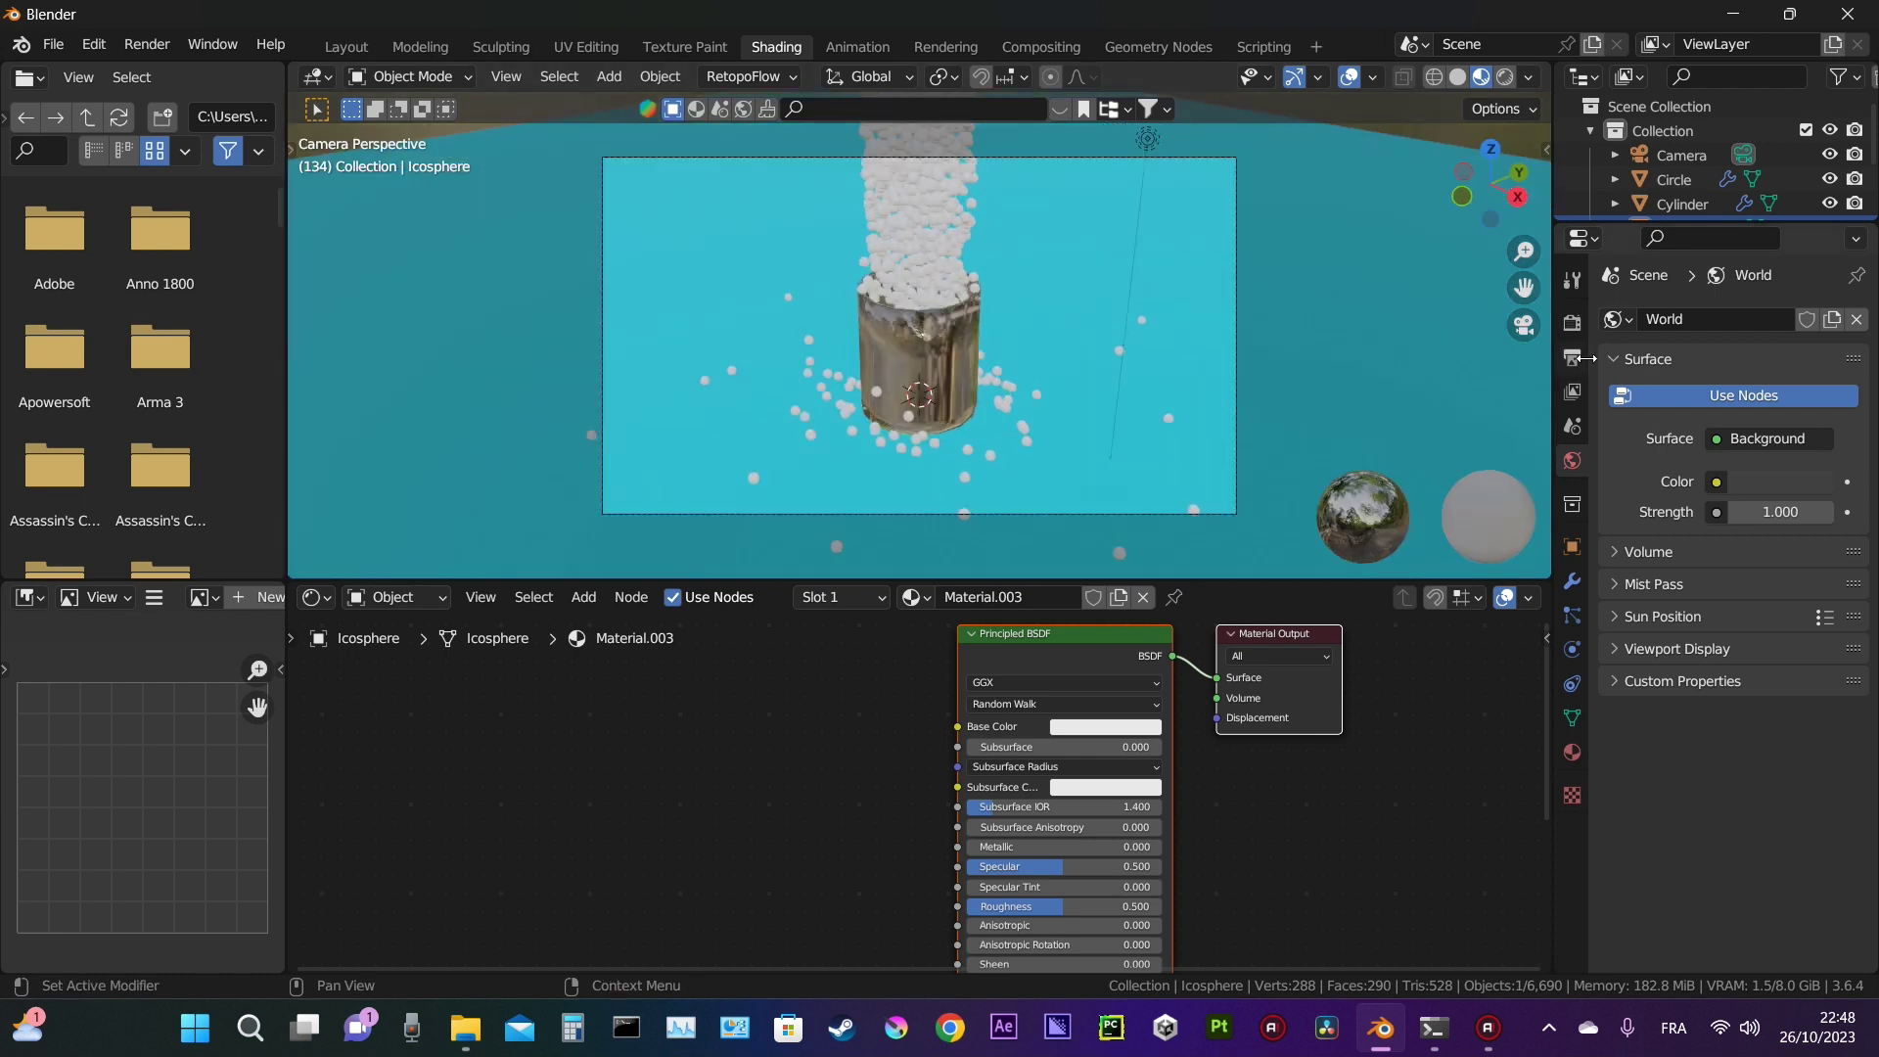
{"action": "left_click", "coordinate": [1569, 330]}
{"action": "left_click", "coordinate": [1762, 319]}
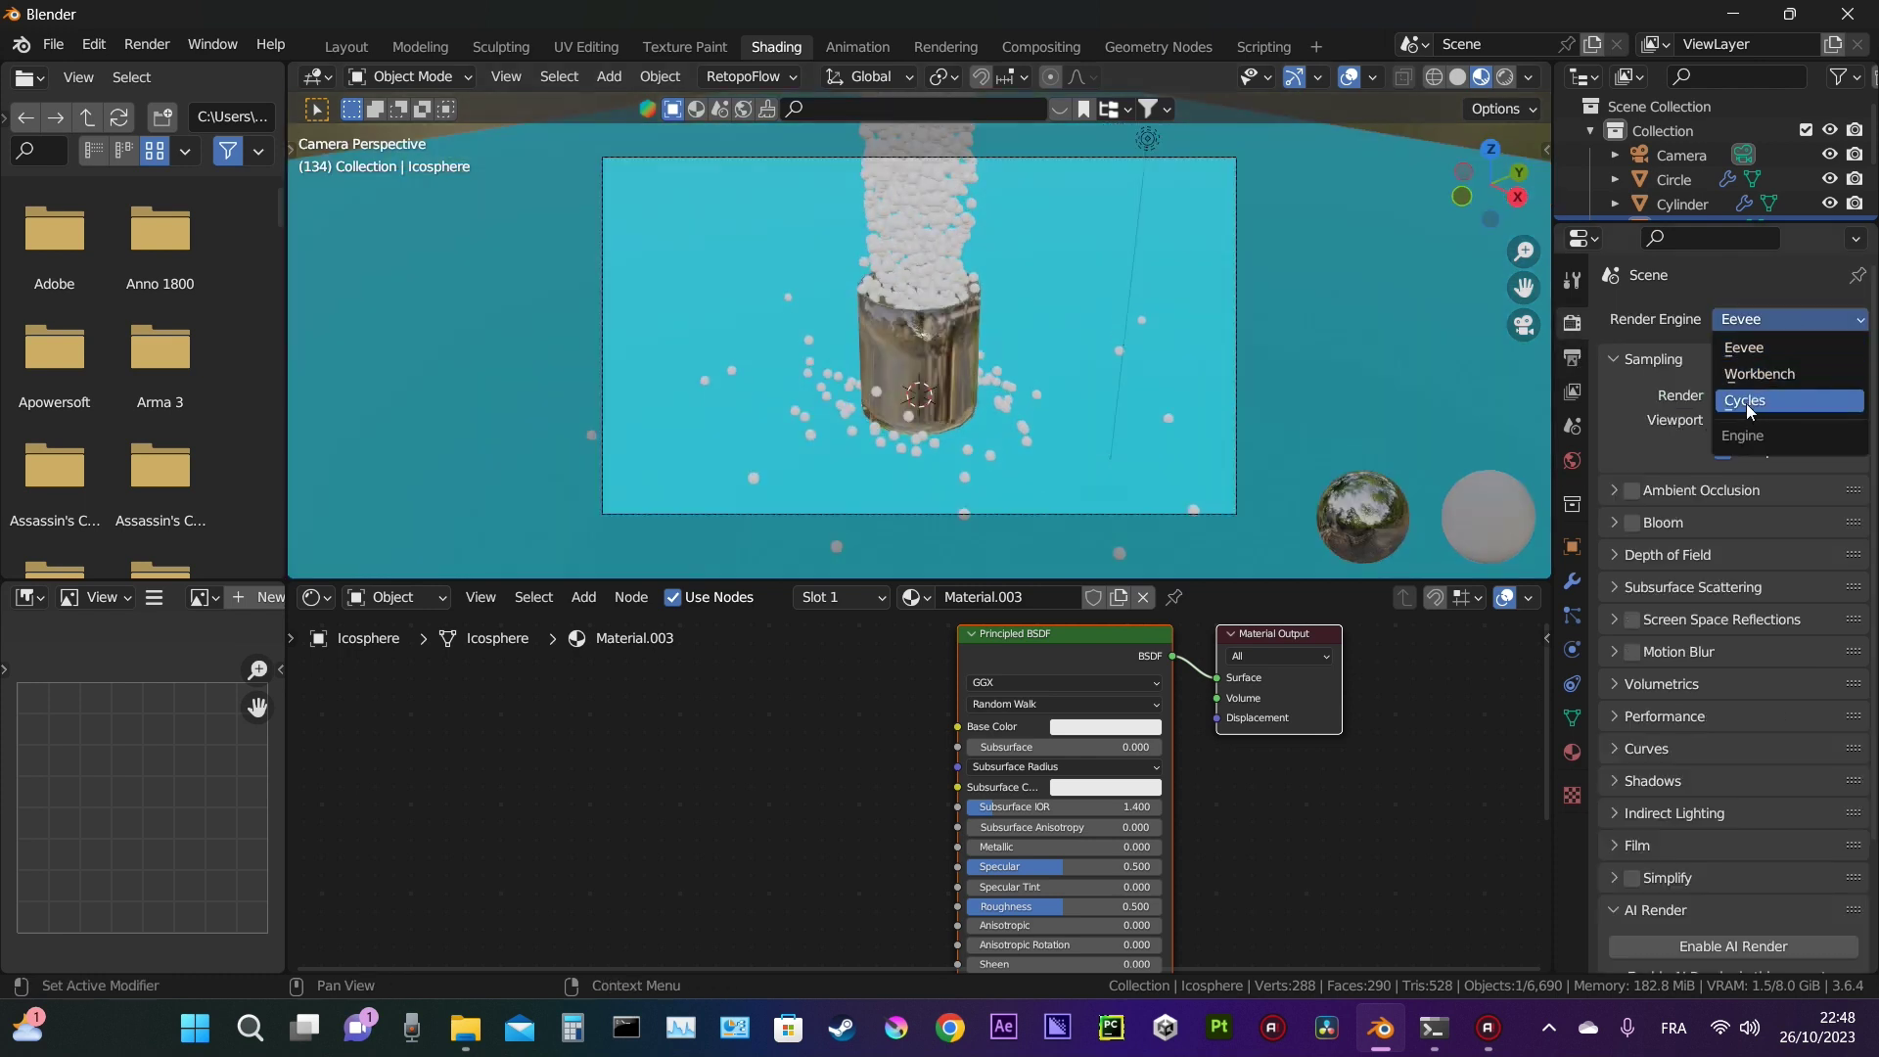
{"action": "left_click", "coordinate": [1746, 401]}
{"action": "left_click", "coordinate": [1762, 387]}
{"action": "left_click", "coordinate": [1745, 440]}
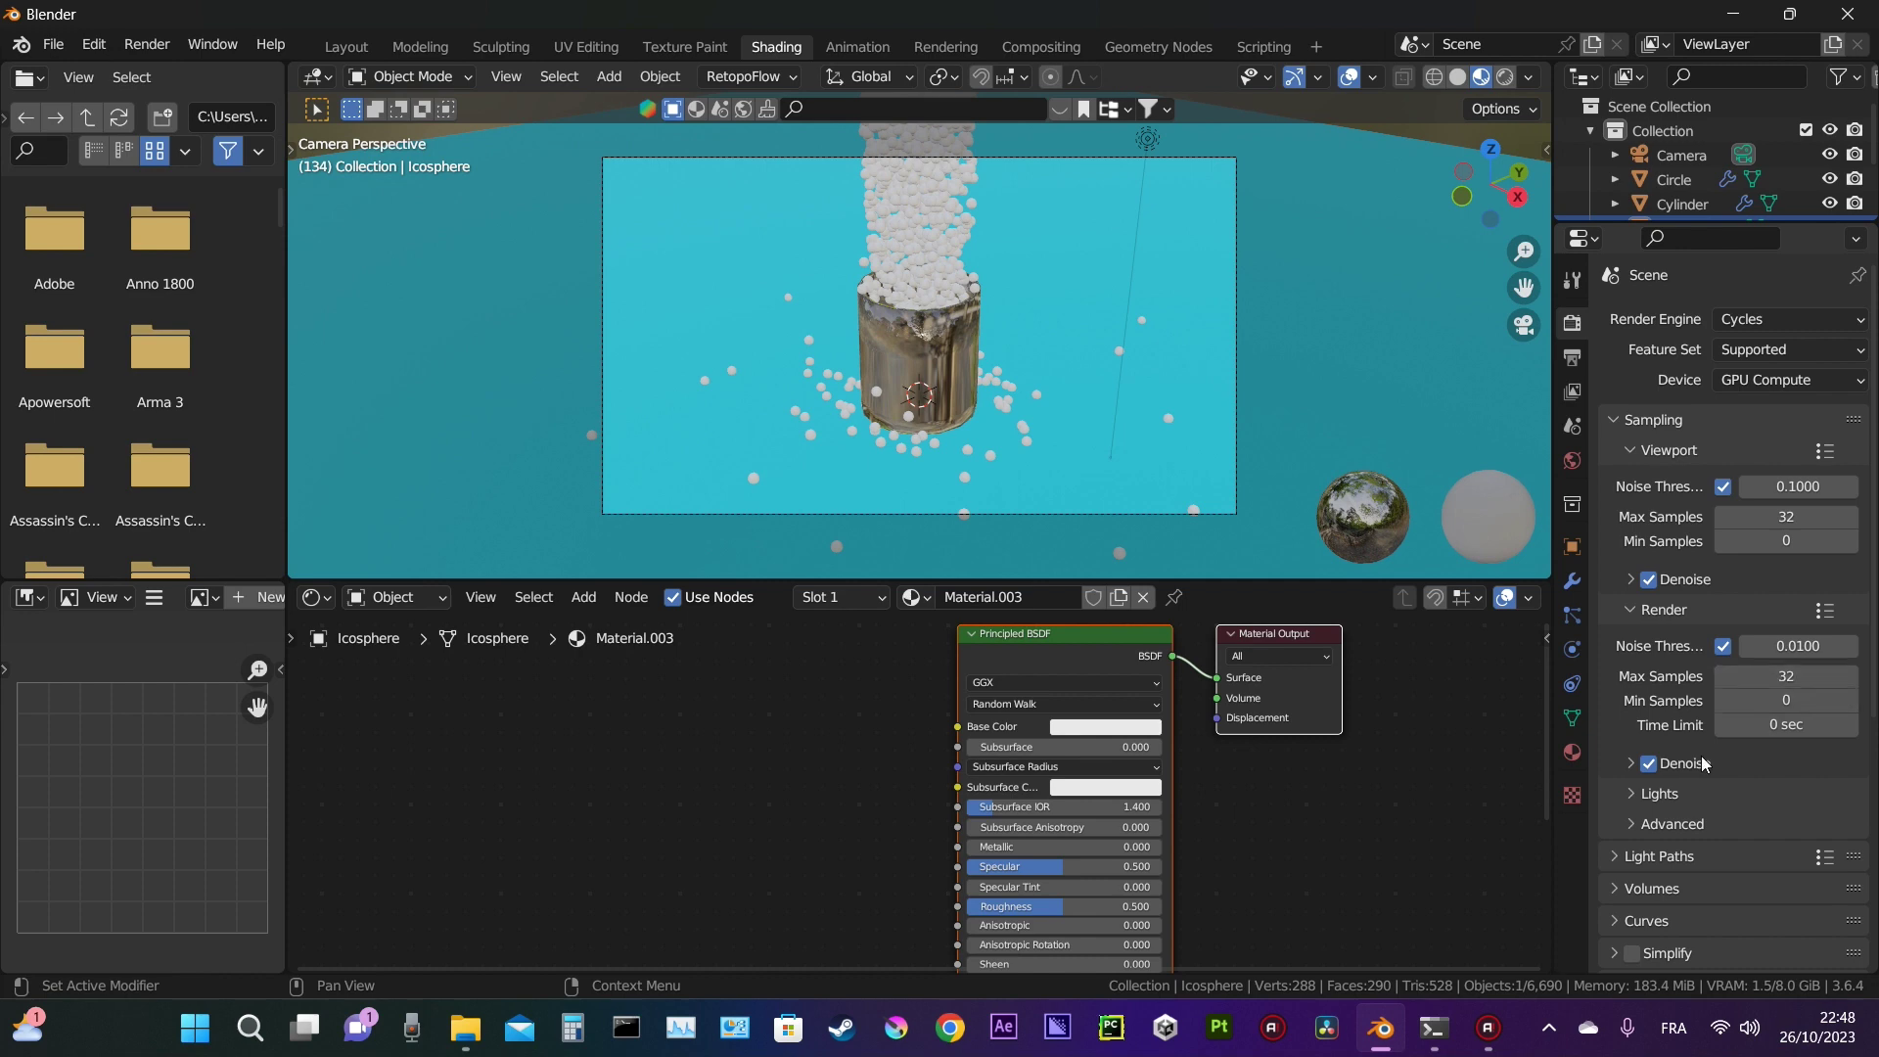
Step: Enable Motion Blur and preview the viewport in Rendered shading
{"action": "scroll", "coordinate": [1701, 756], "scroll_direction": "down", "scroll_amount": 4}
{"action": "left_click", "coordinate": [1623, 727]}
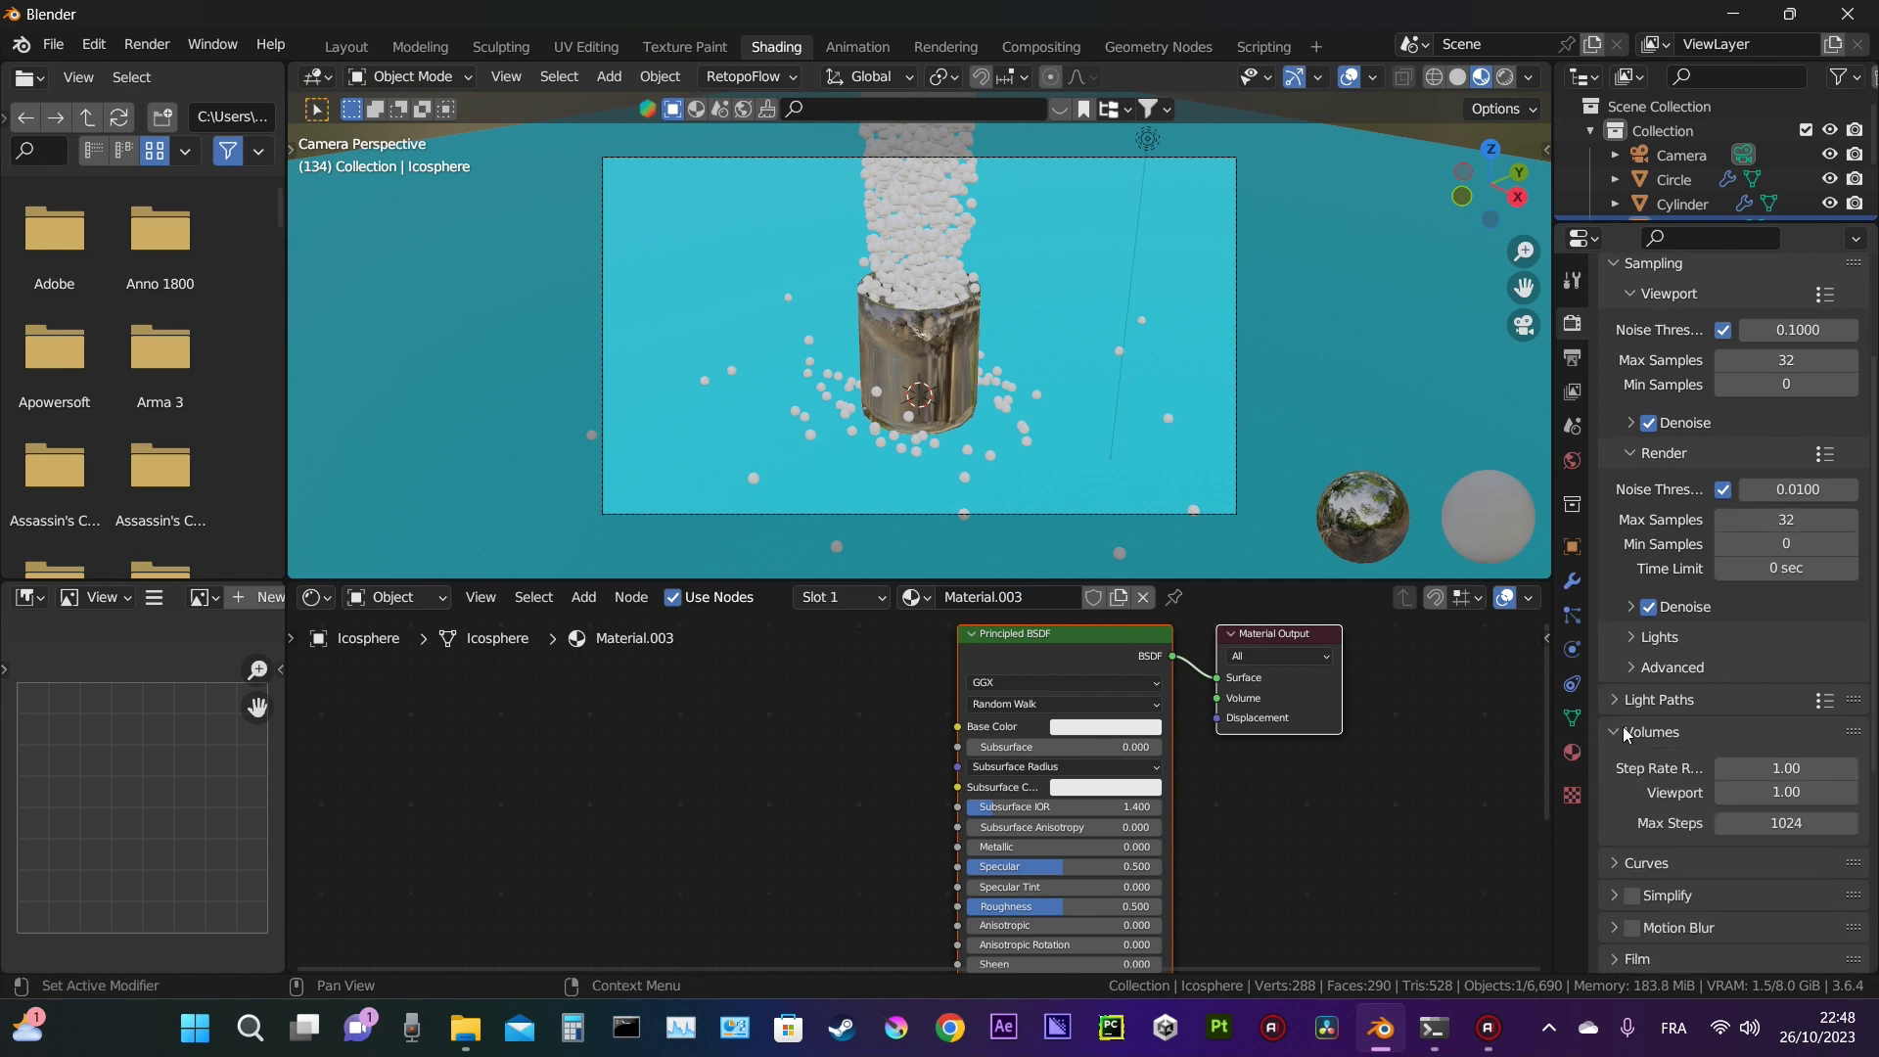
{"action": "left_click", "coordinate": [1622, 727]}
{"action": "scroll", "coordinate": [1675, 762], "scroll_direction": "down", "scroll_amount": 3}
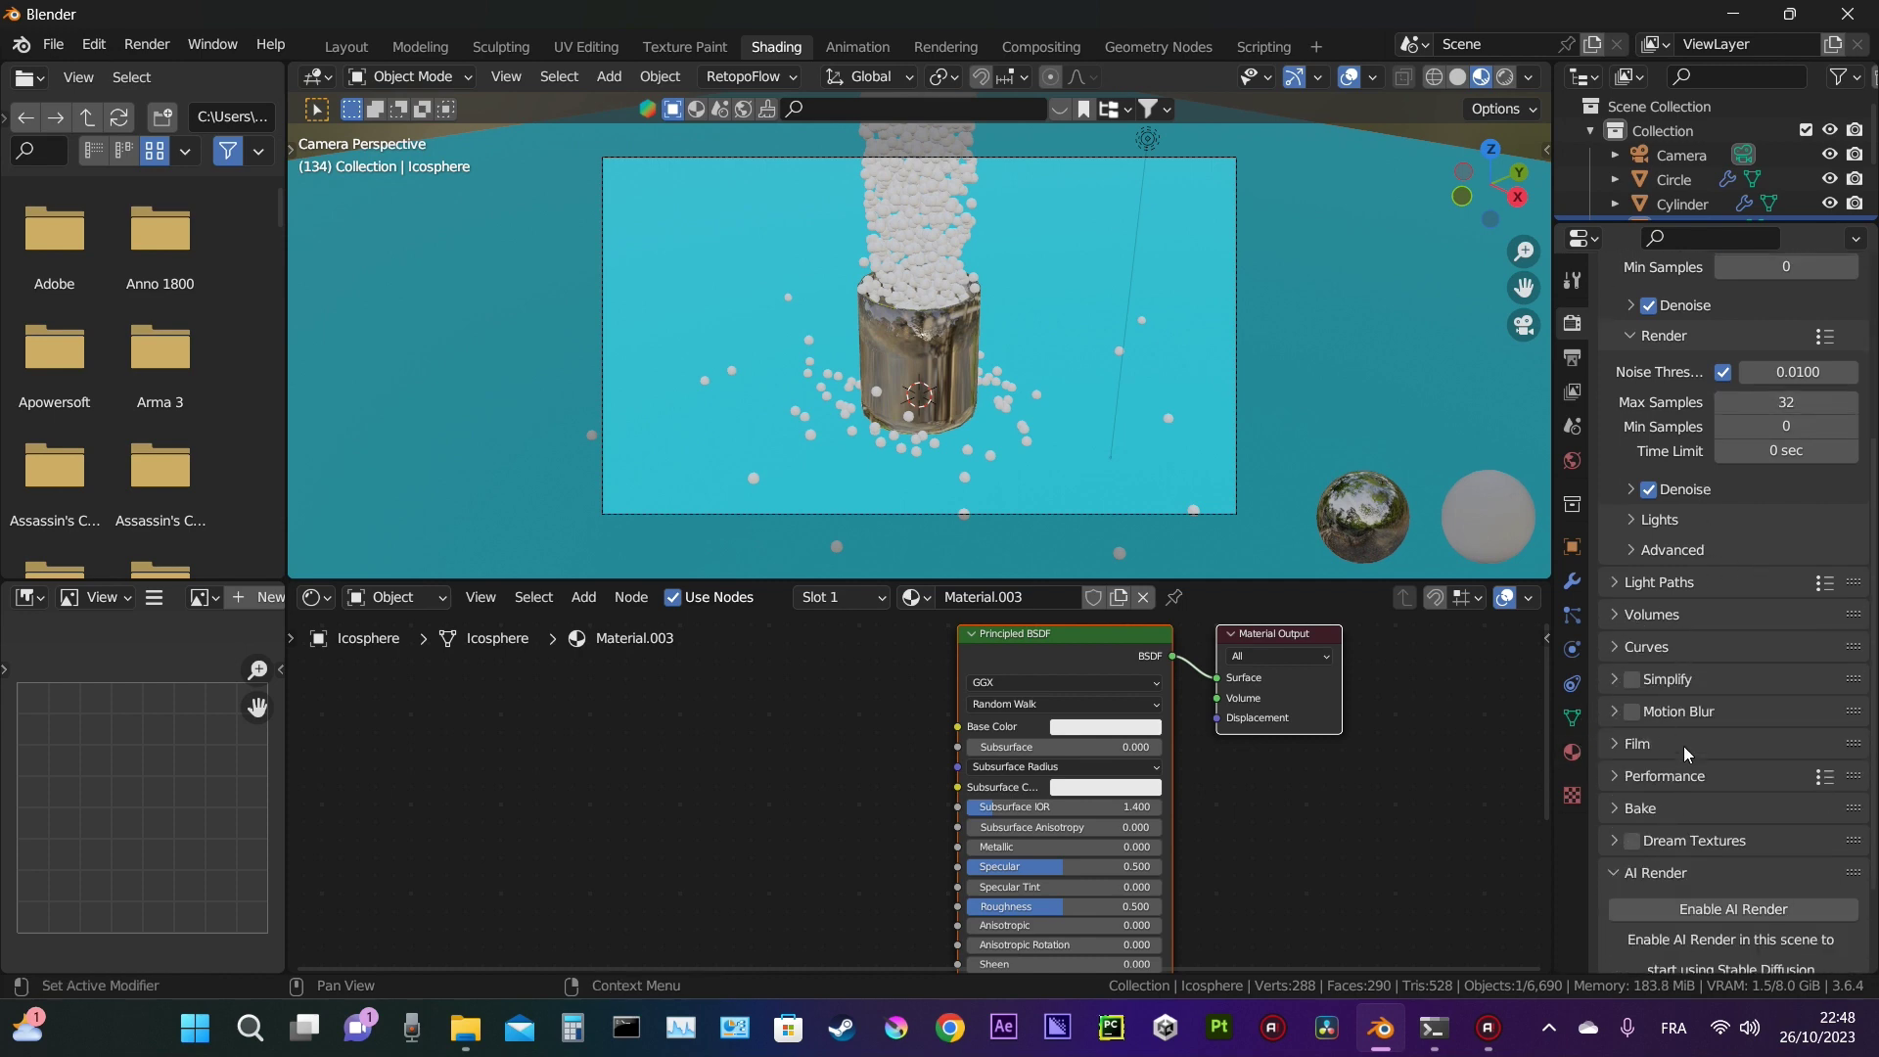
{"action": "left_click", "coordinate": [1632, 712]}
{"action": "scroll", "coordinate": [1779, 738], "scroll_direction": "down", "scroll_amount": 2}
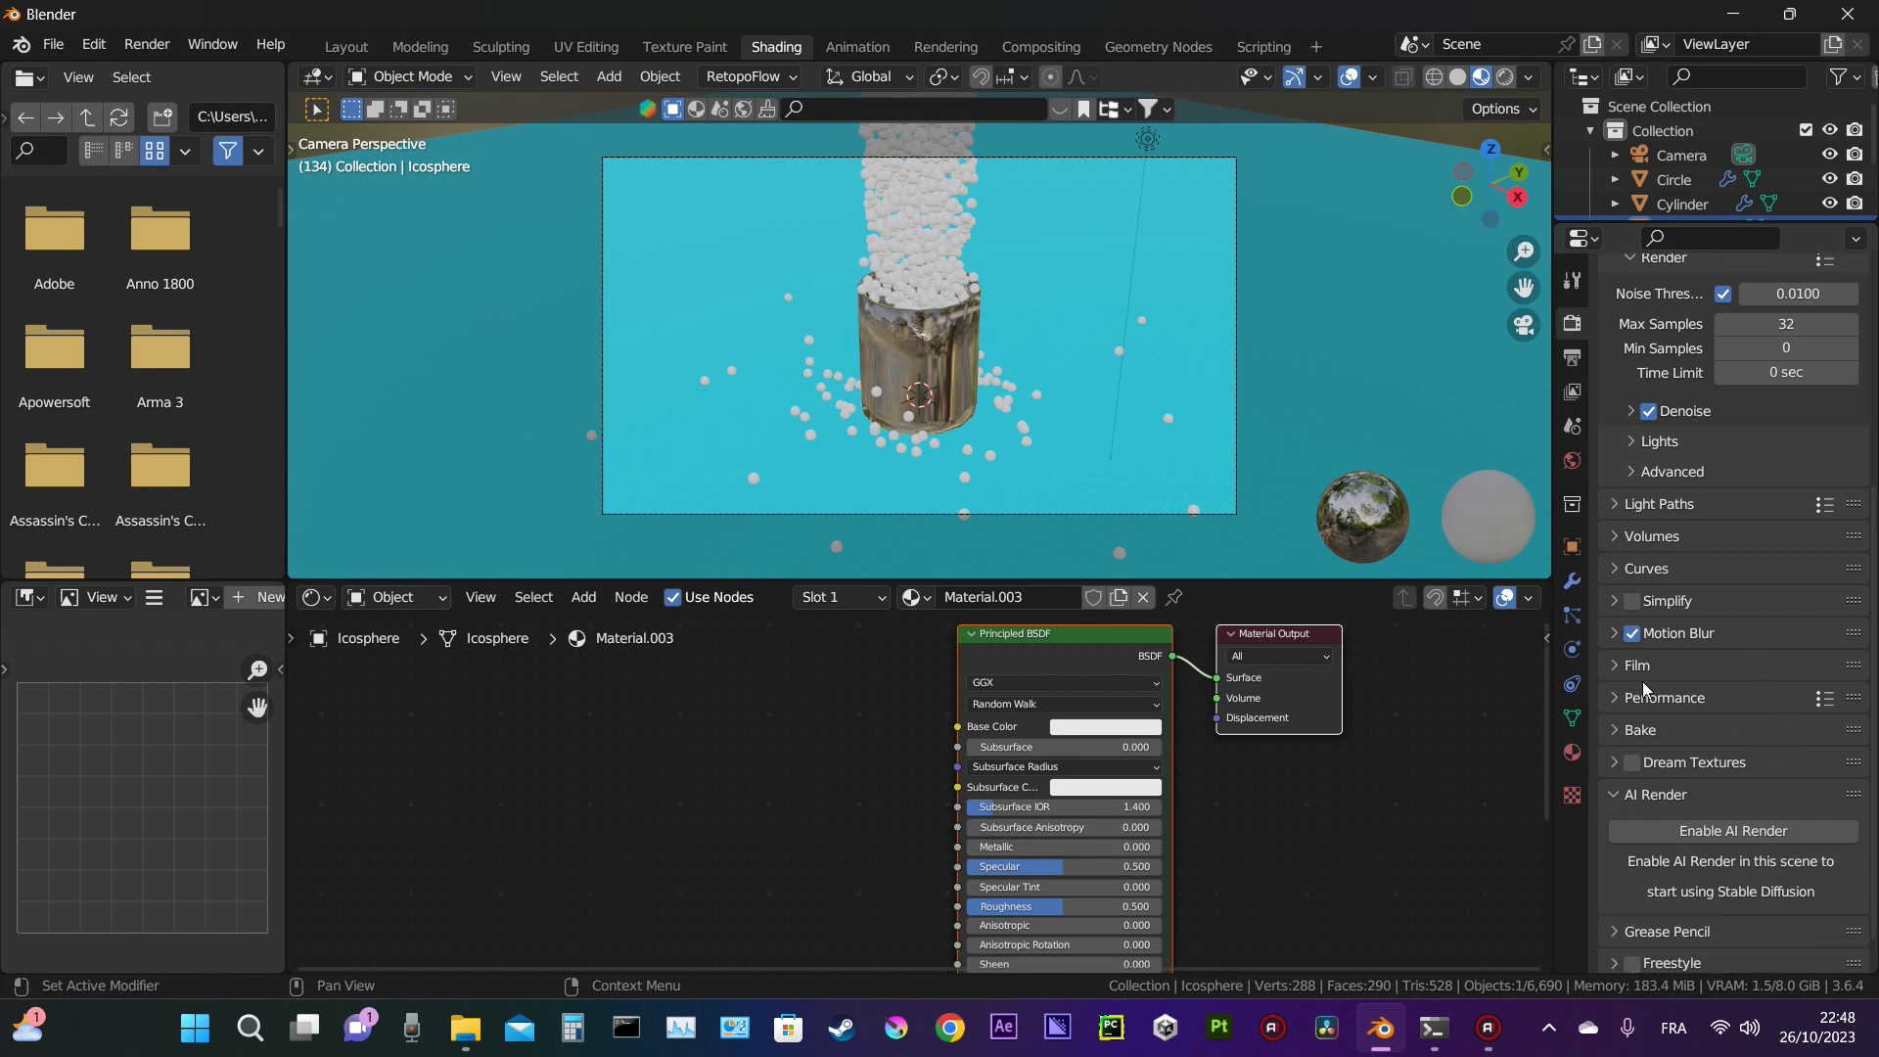
{"action": "left_click", "coordinate": [1611, 698]}
{"action": "scroll", "coordinate": [1703, 587], "scroll_direction": "down", "scroll_amount": 10}
{"action": "key", "text": "z"}
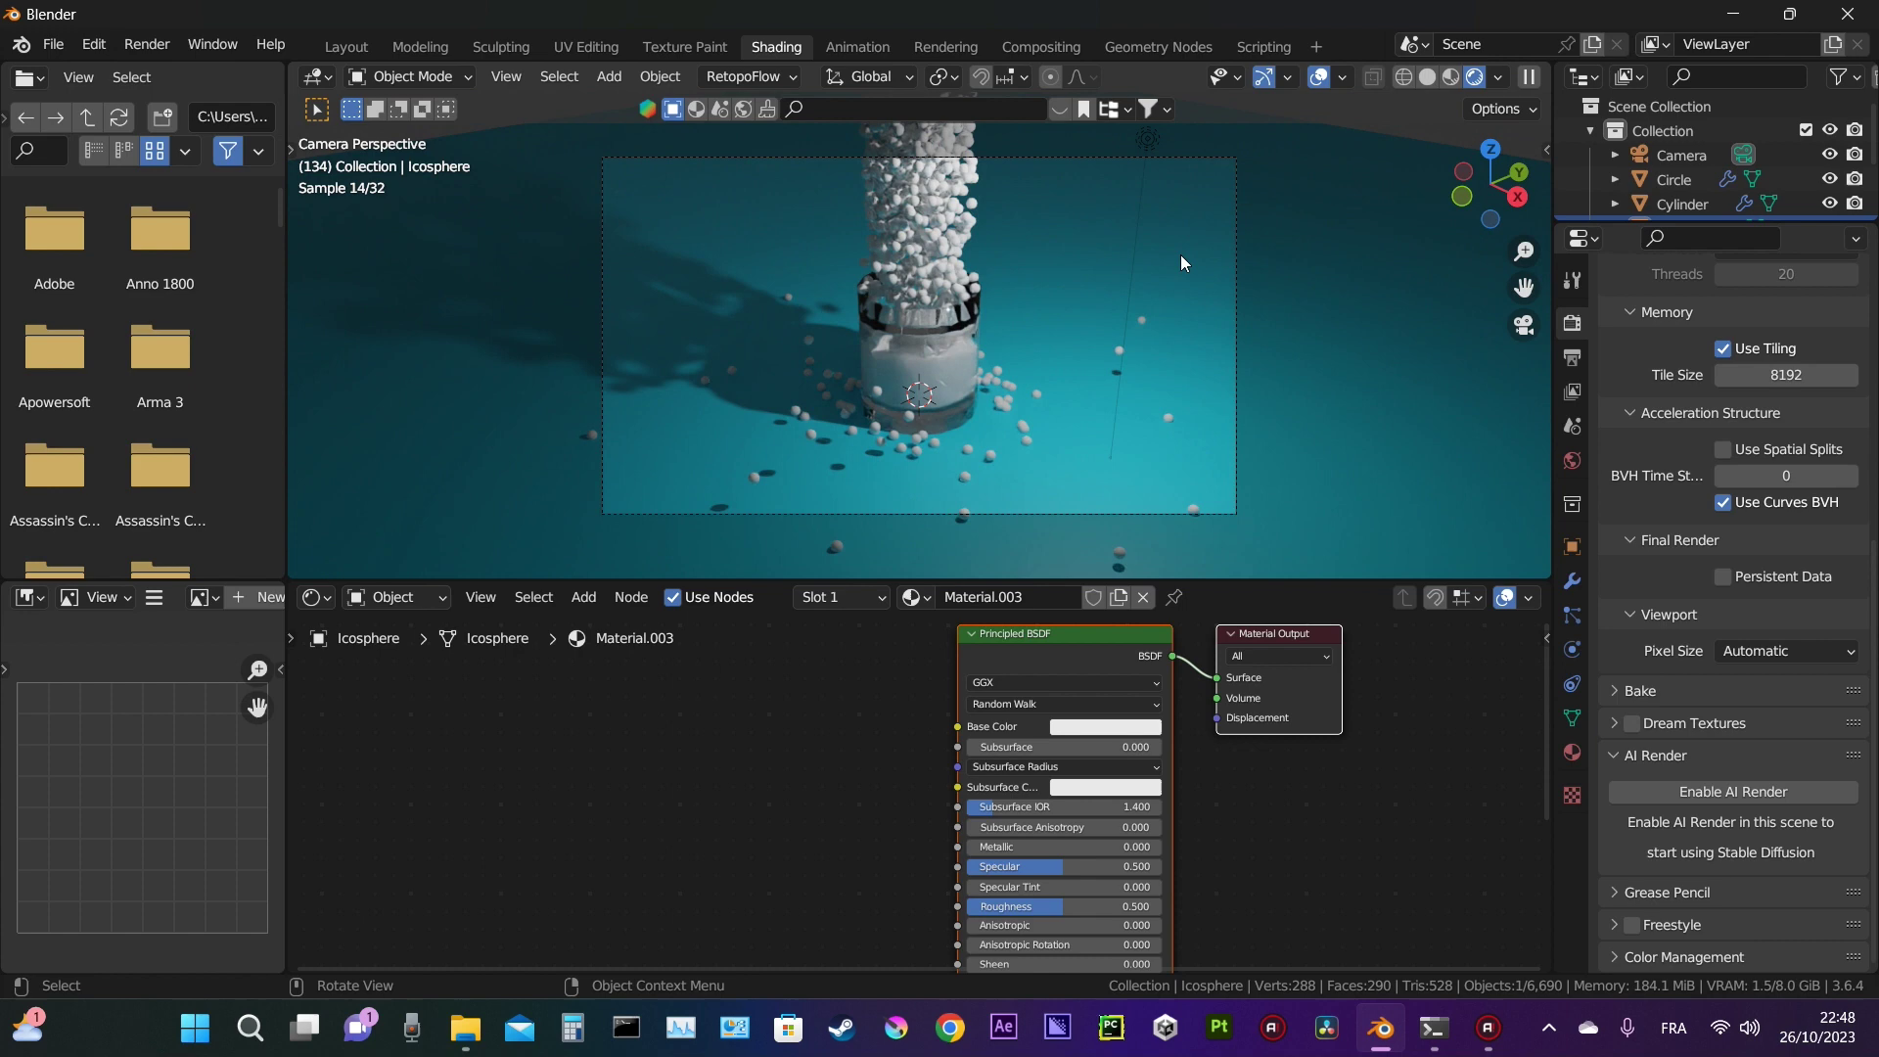
Step: Move the light to the left of the scene and bring up the World Color input options
{"action": "left_click", "coordinate": [1145, 142]}
{"action": "key", "text": "g"}
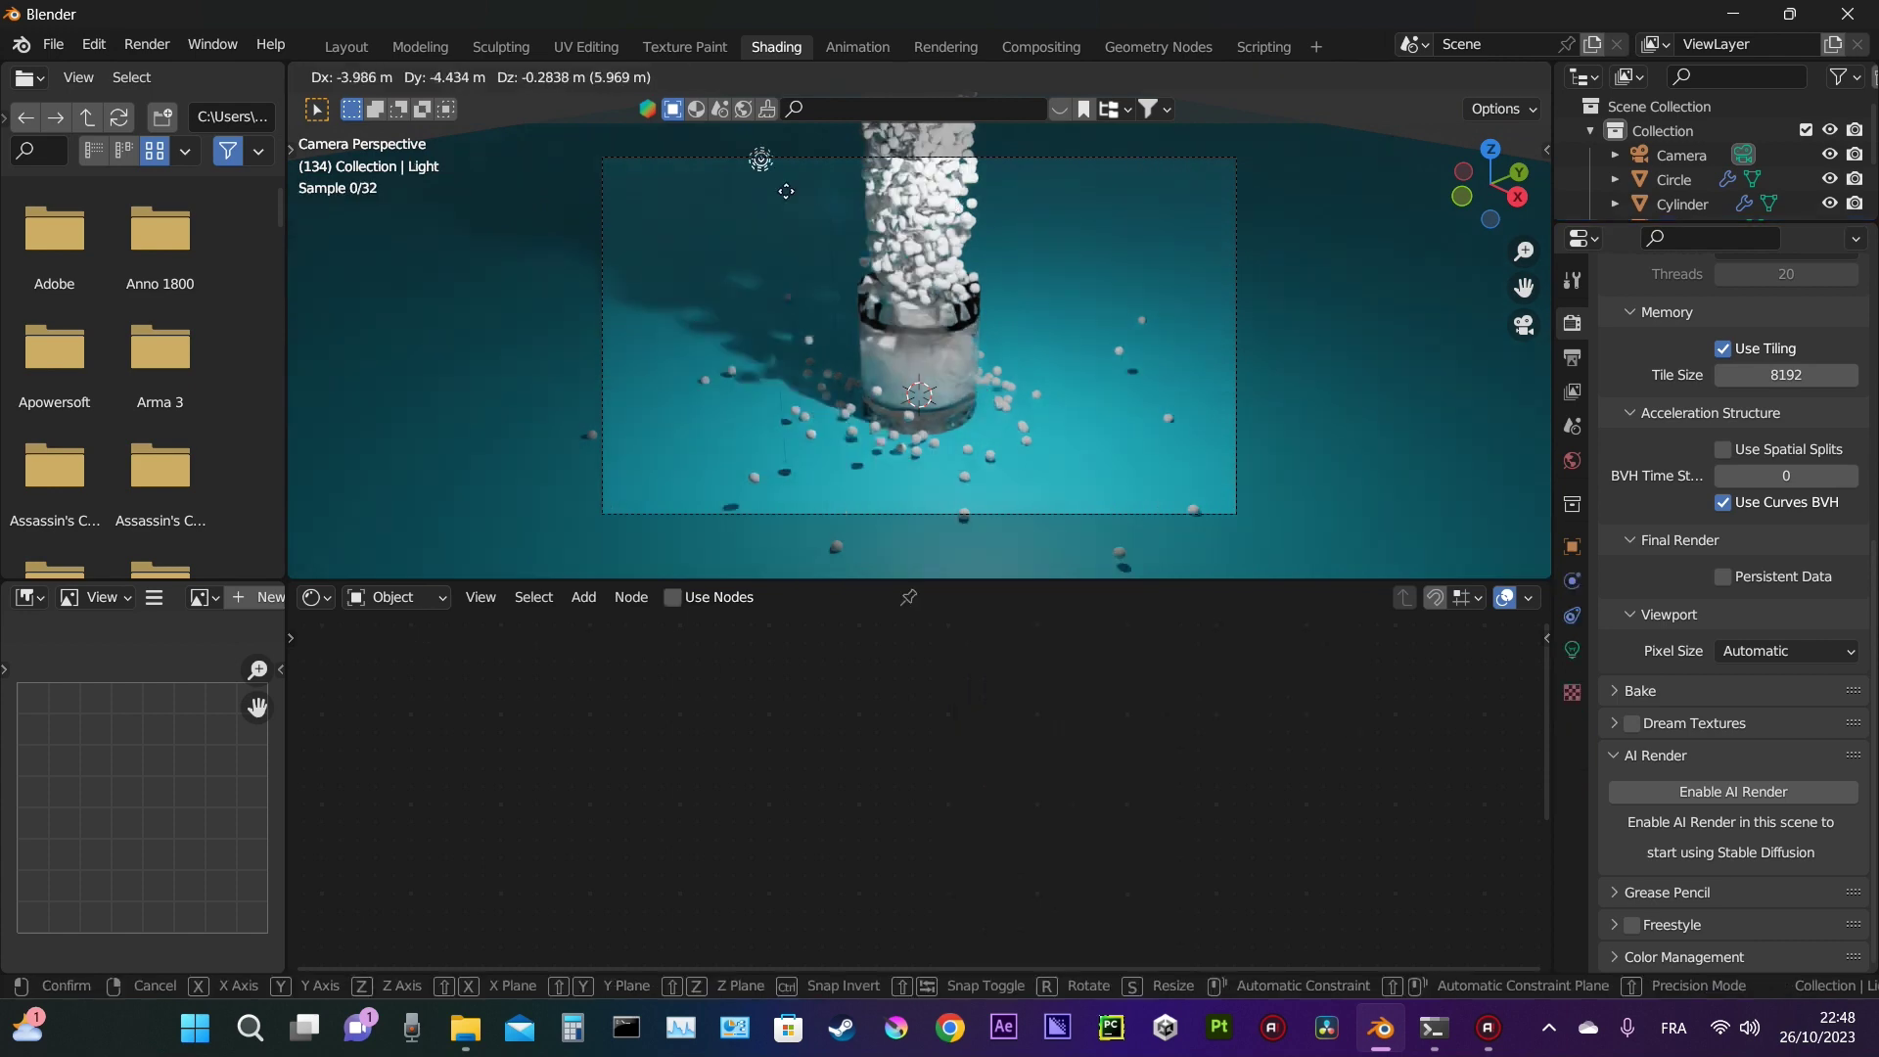
{"action": "left_click", "coordinate": [658, 205]}
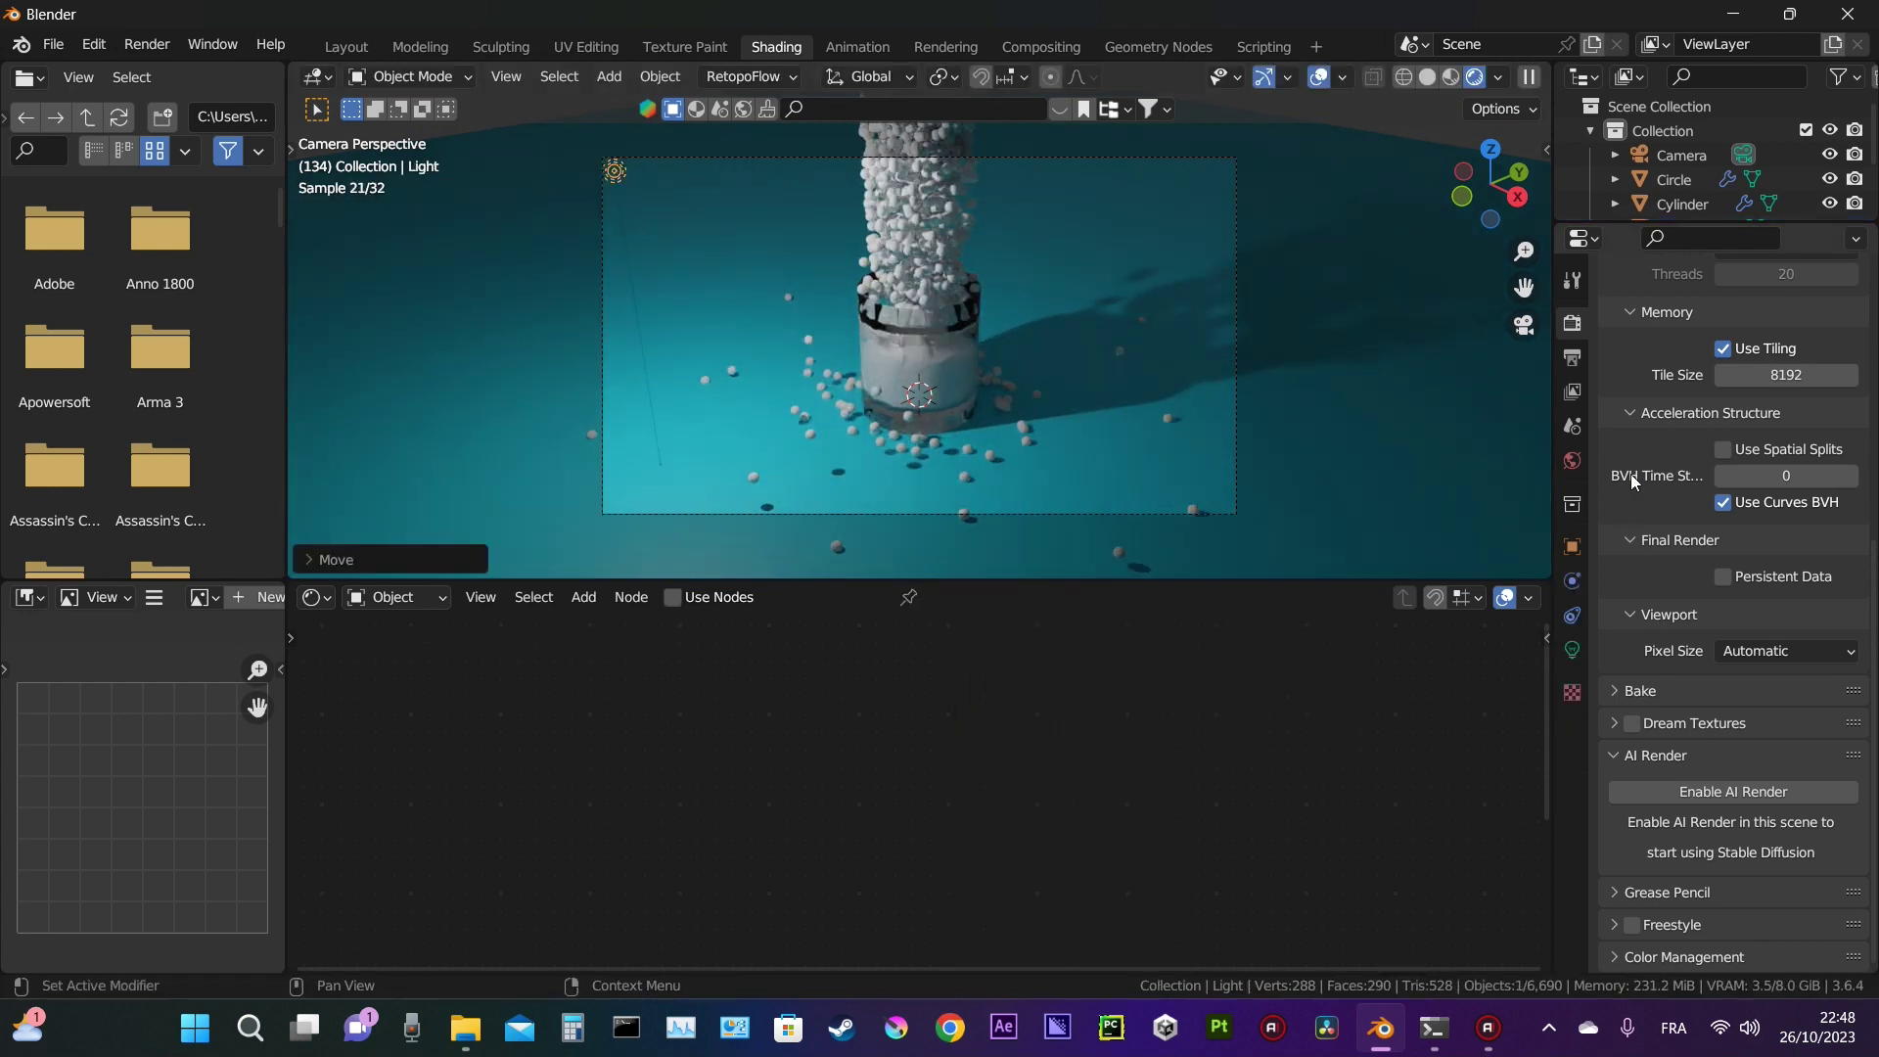
{"action": "left_click", "coordinate": [1566, 460]}
{"action": "left_click", "coordinate": [1717, 473]}
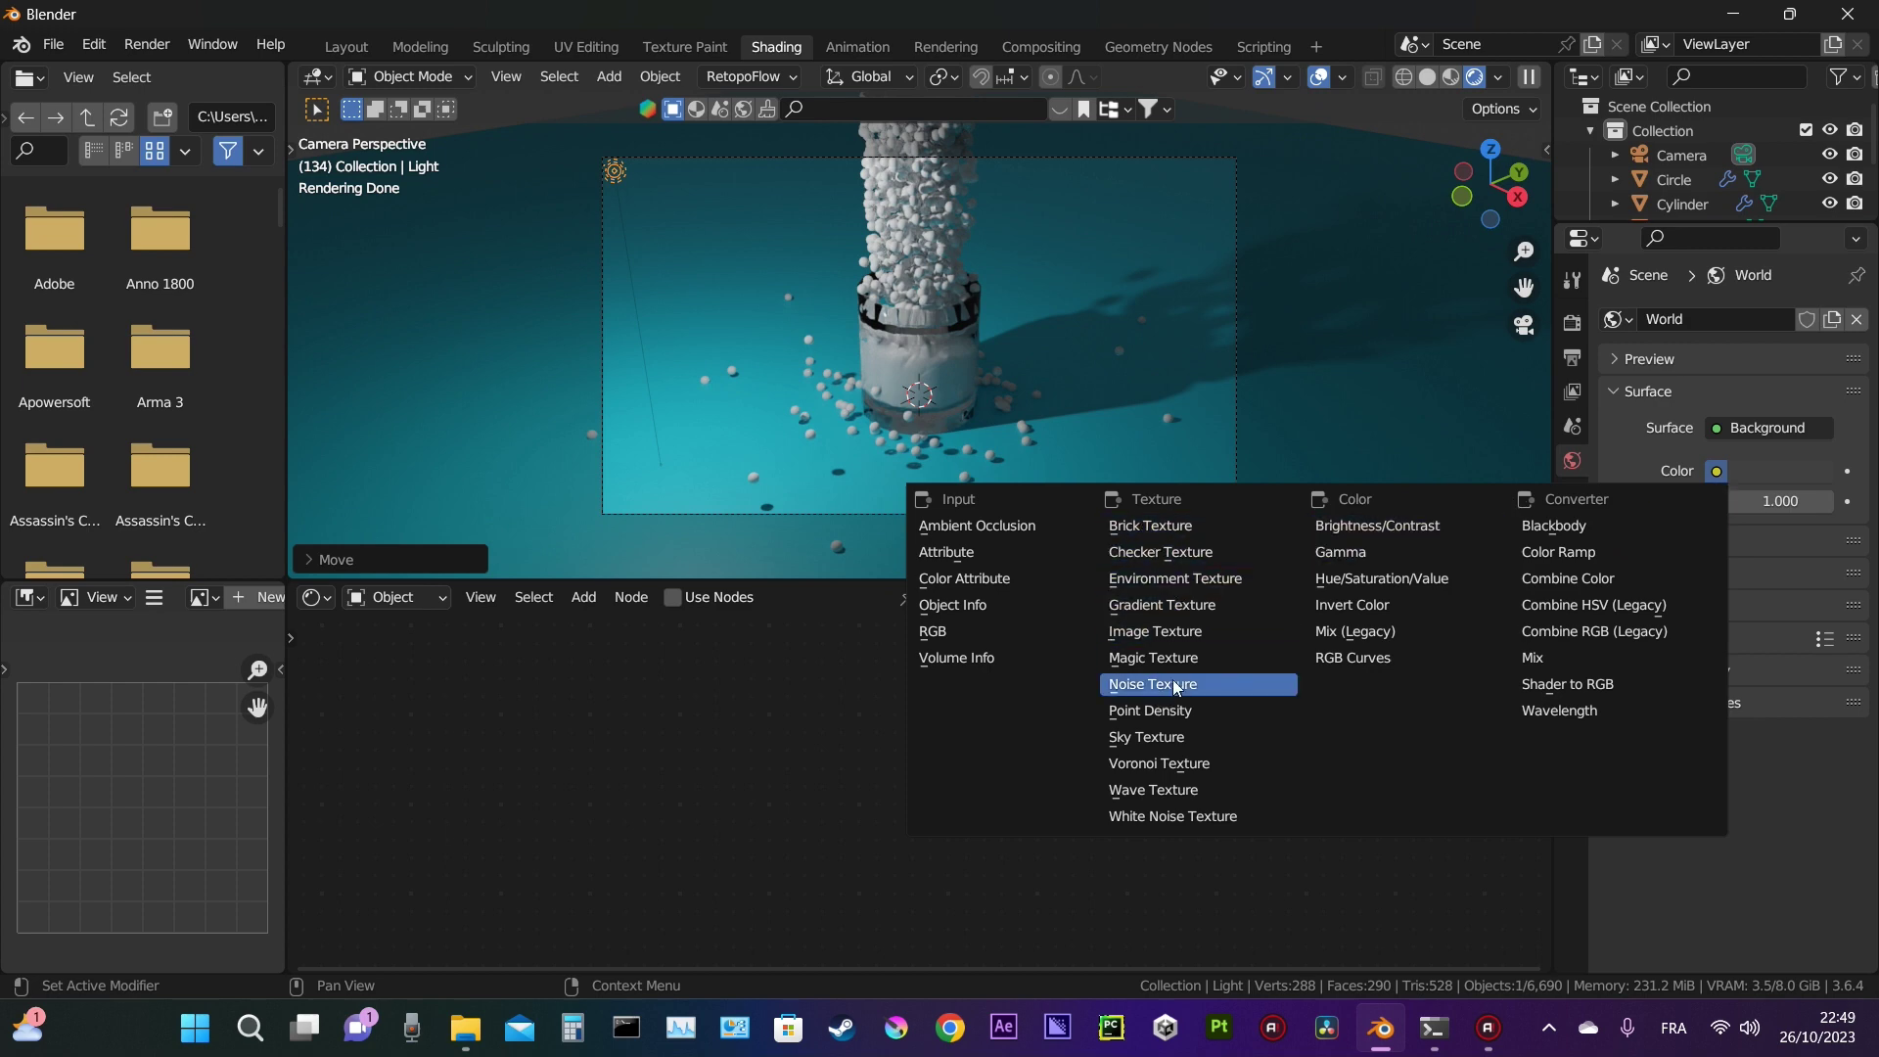
Step: Feed the World Color from an Environment Texture loaded with ballroom_4k.hdr from the HDRI folder
{"action": "left_click", "coordinate": [1170, 578]}
{"action": "left_click", "coordinate": [1809, 501]}
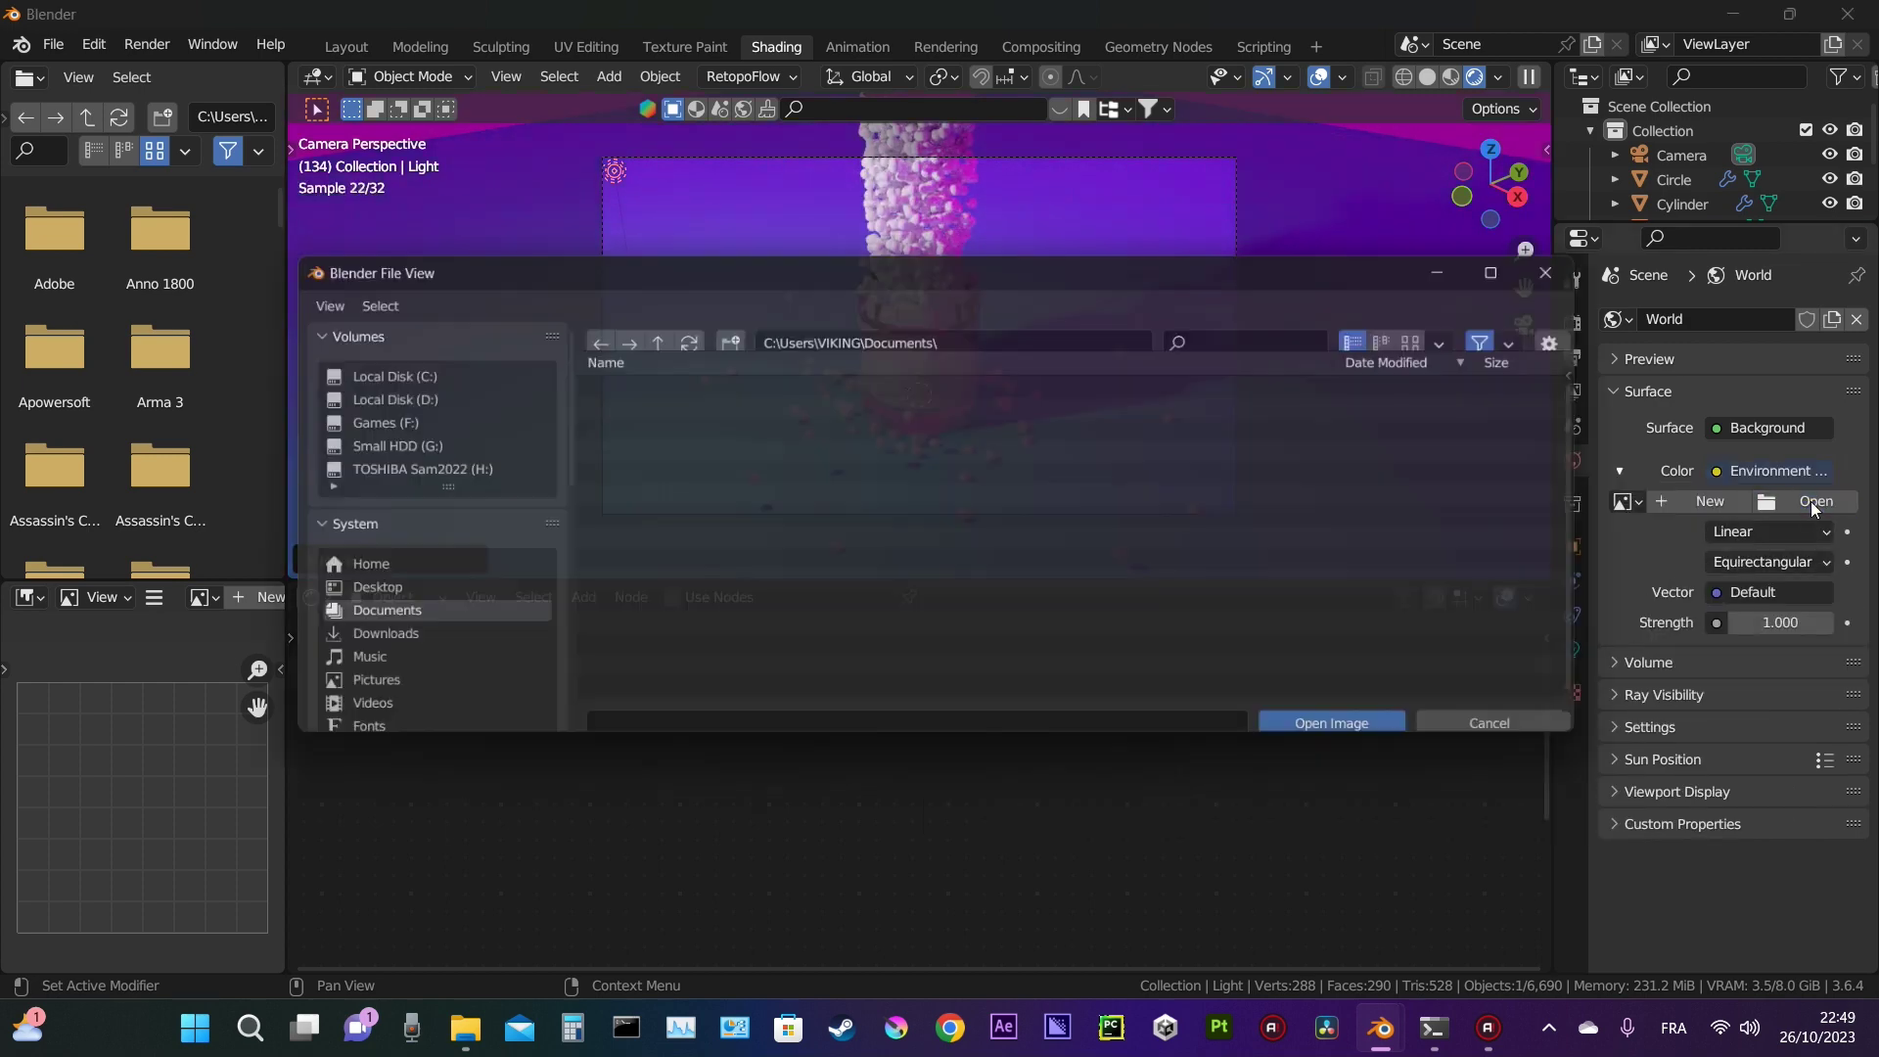
{"action": "scroll", "coordinate": [419, 603], "scroll_direction": "down", "scroll_amount": 6}
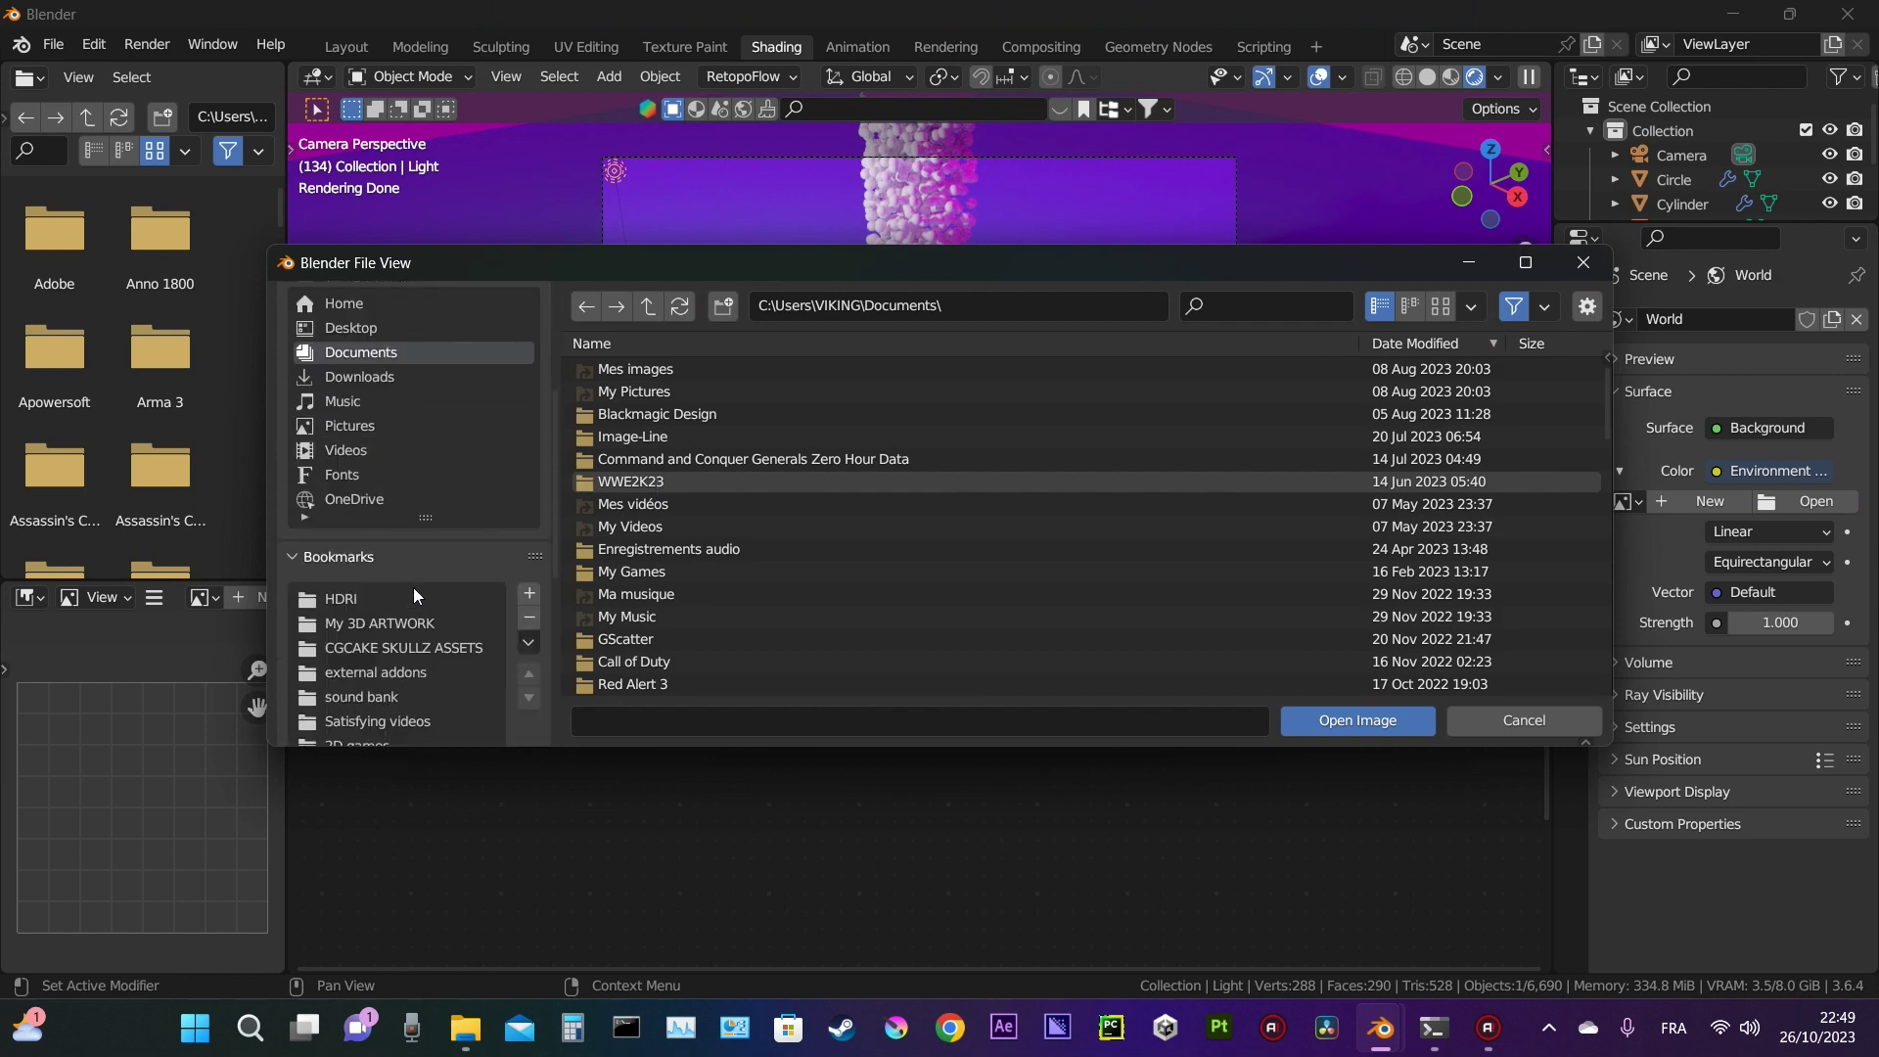
{"action": "left_click", "coordinate": [372, 566]}
{"action": "left_click", "coordinate": [1440, 306]}
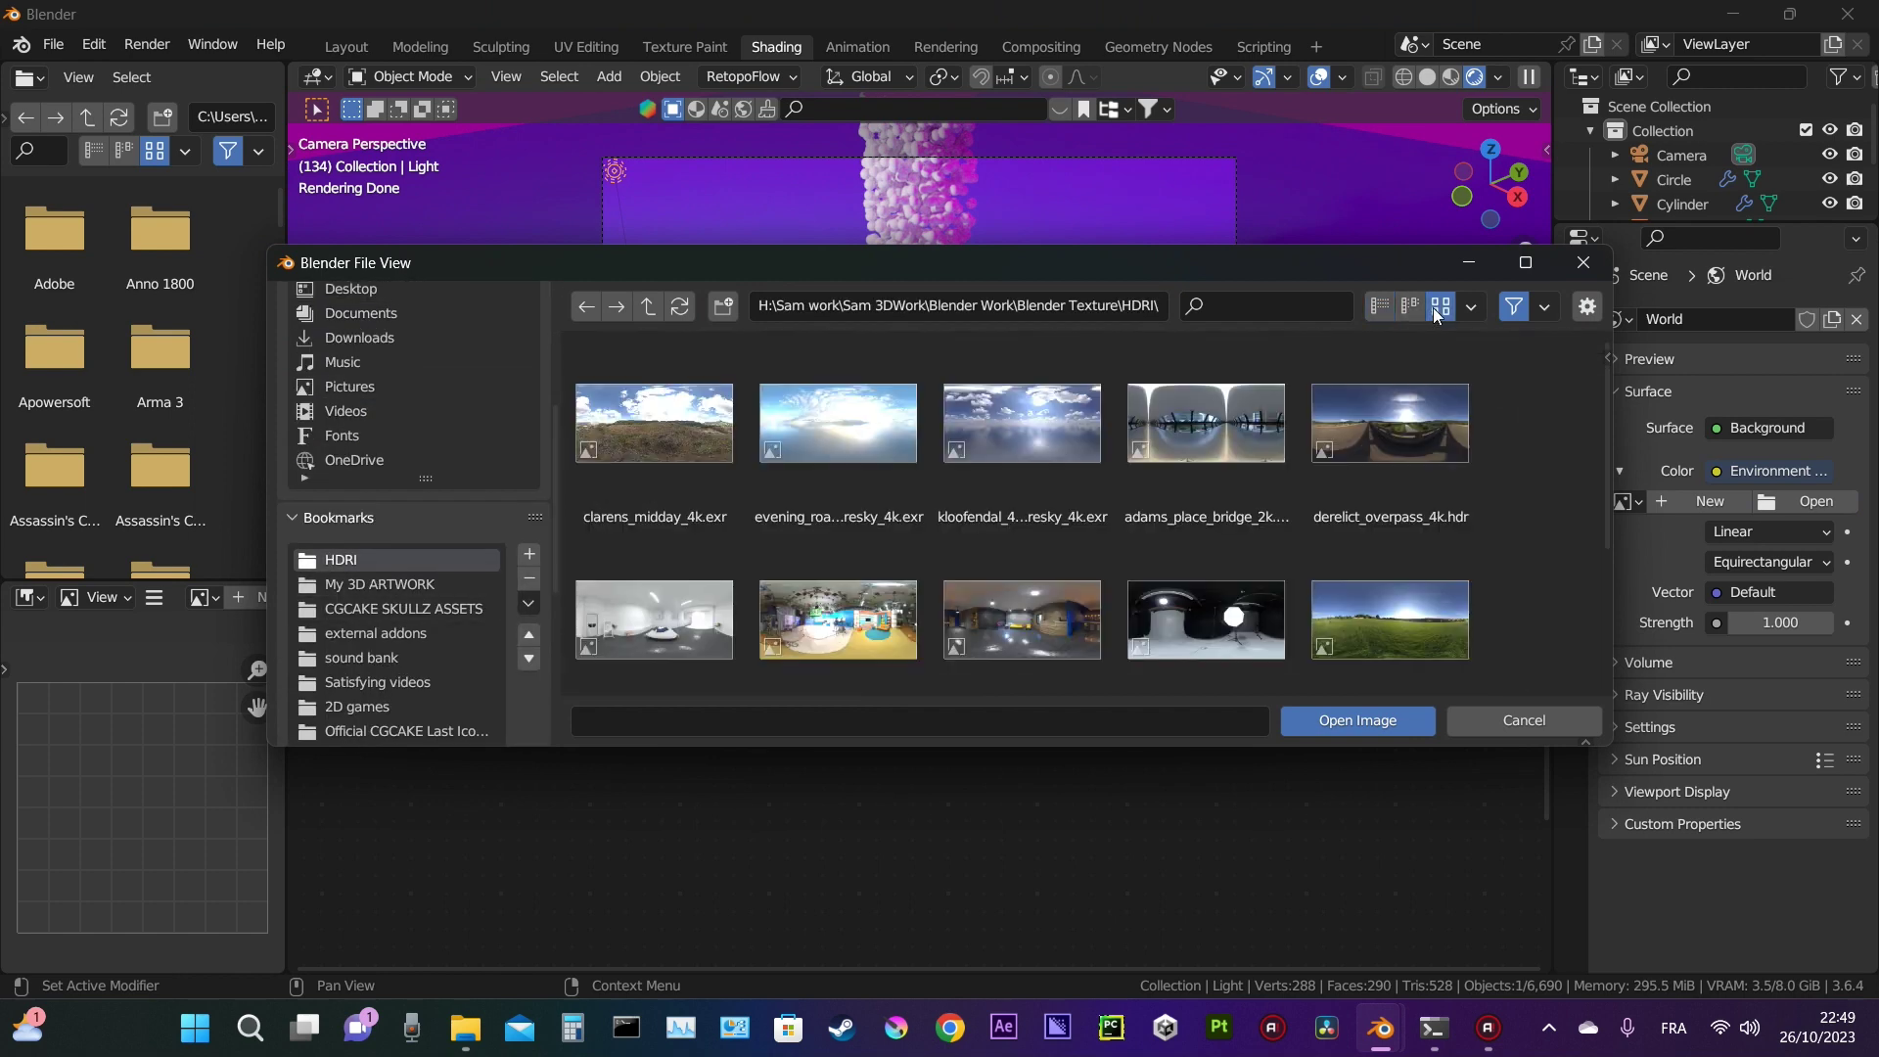
{"action": "scroll", "coordinate": [1274, 566], "scroll_direction": "down", "scroll_amount": 5}
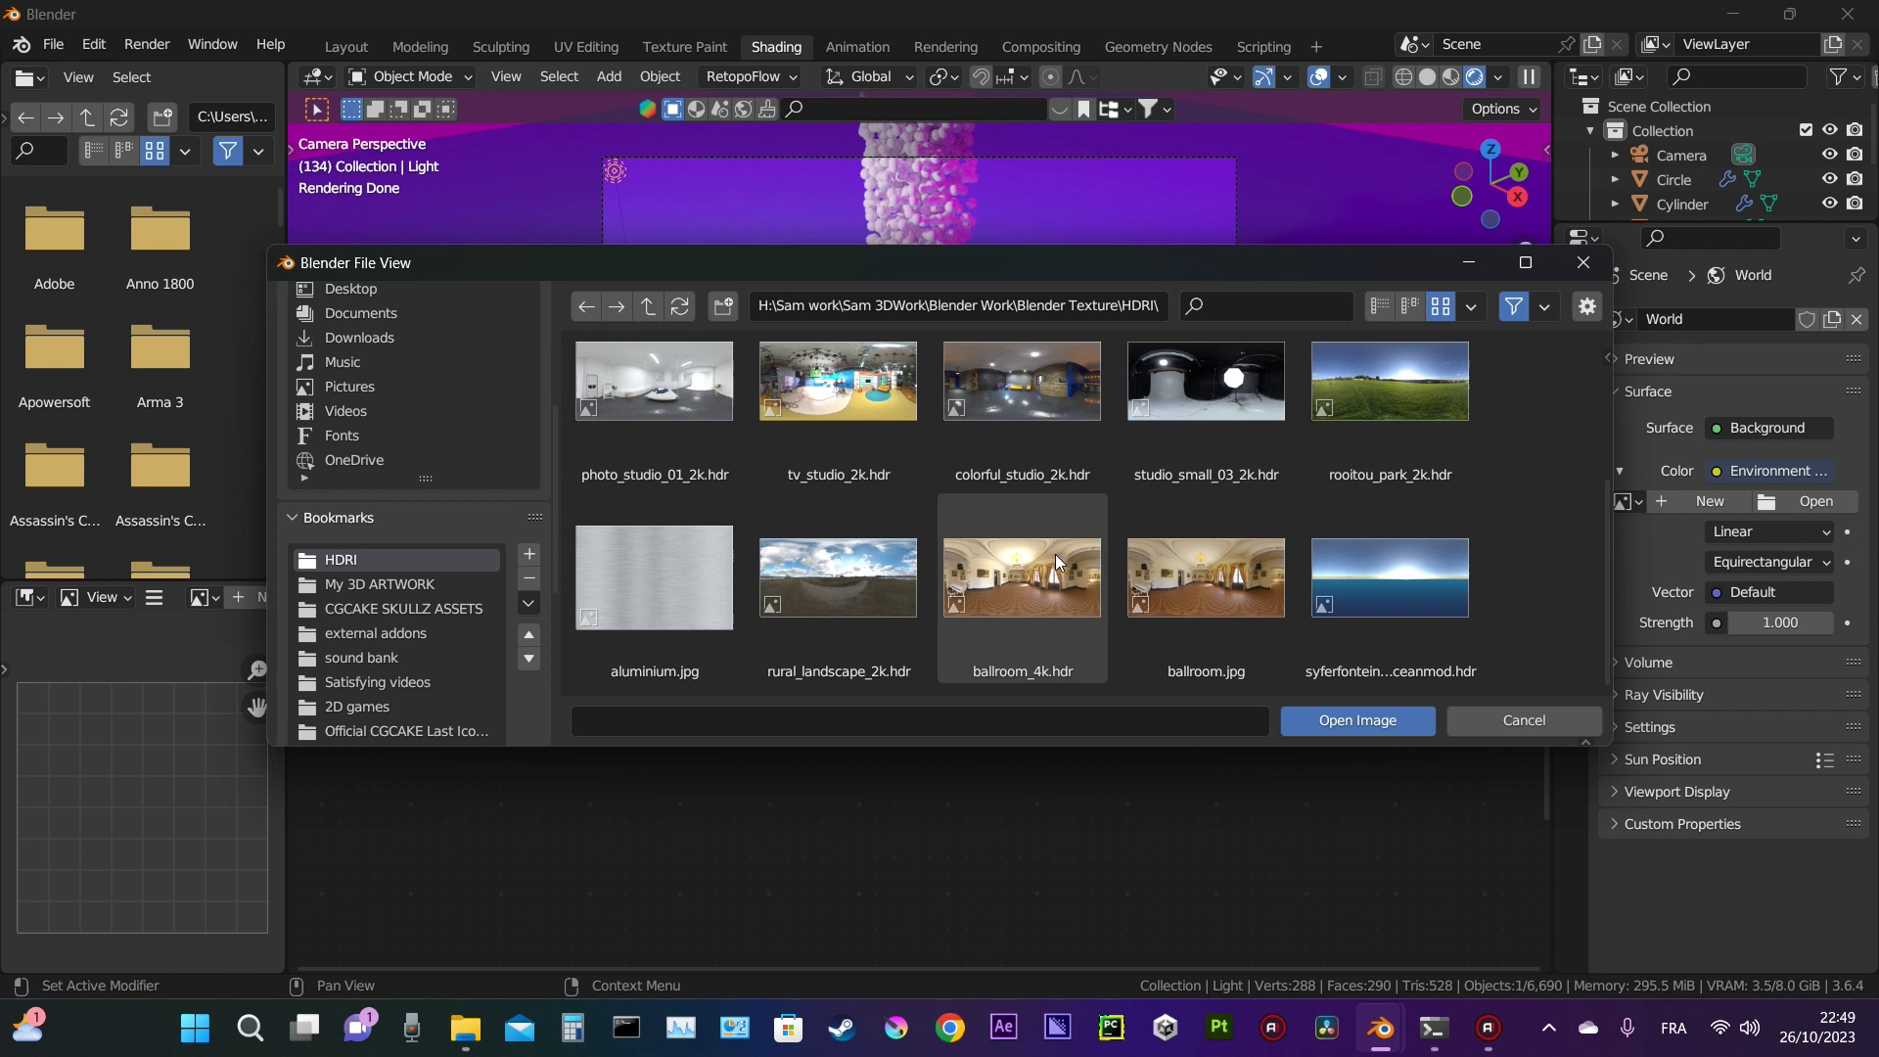
{"action": "left_click", "coordinate": [1055, 554]}
{"action": "left_click", "coordinate": [1382, 722]}
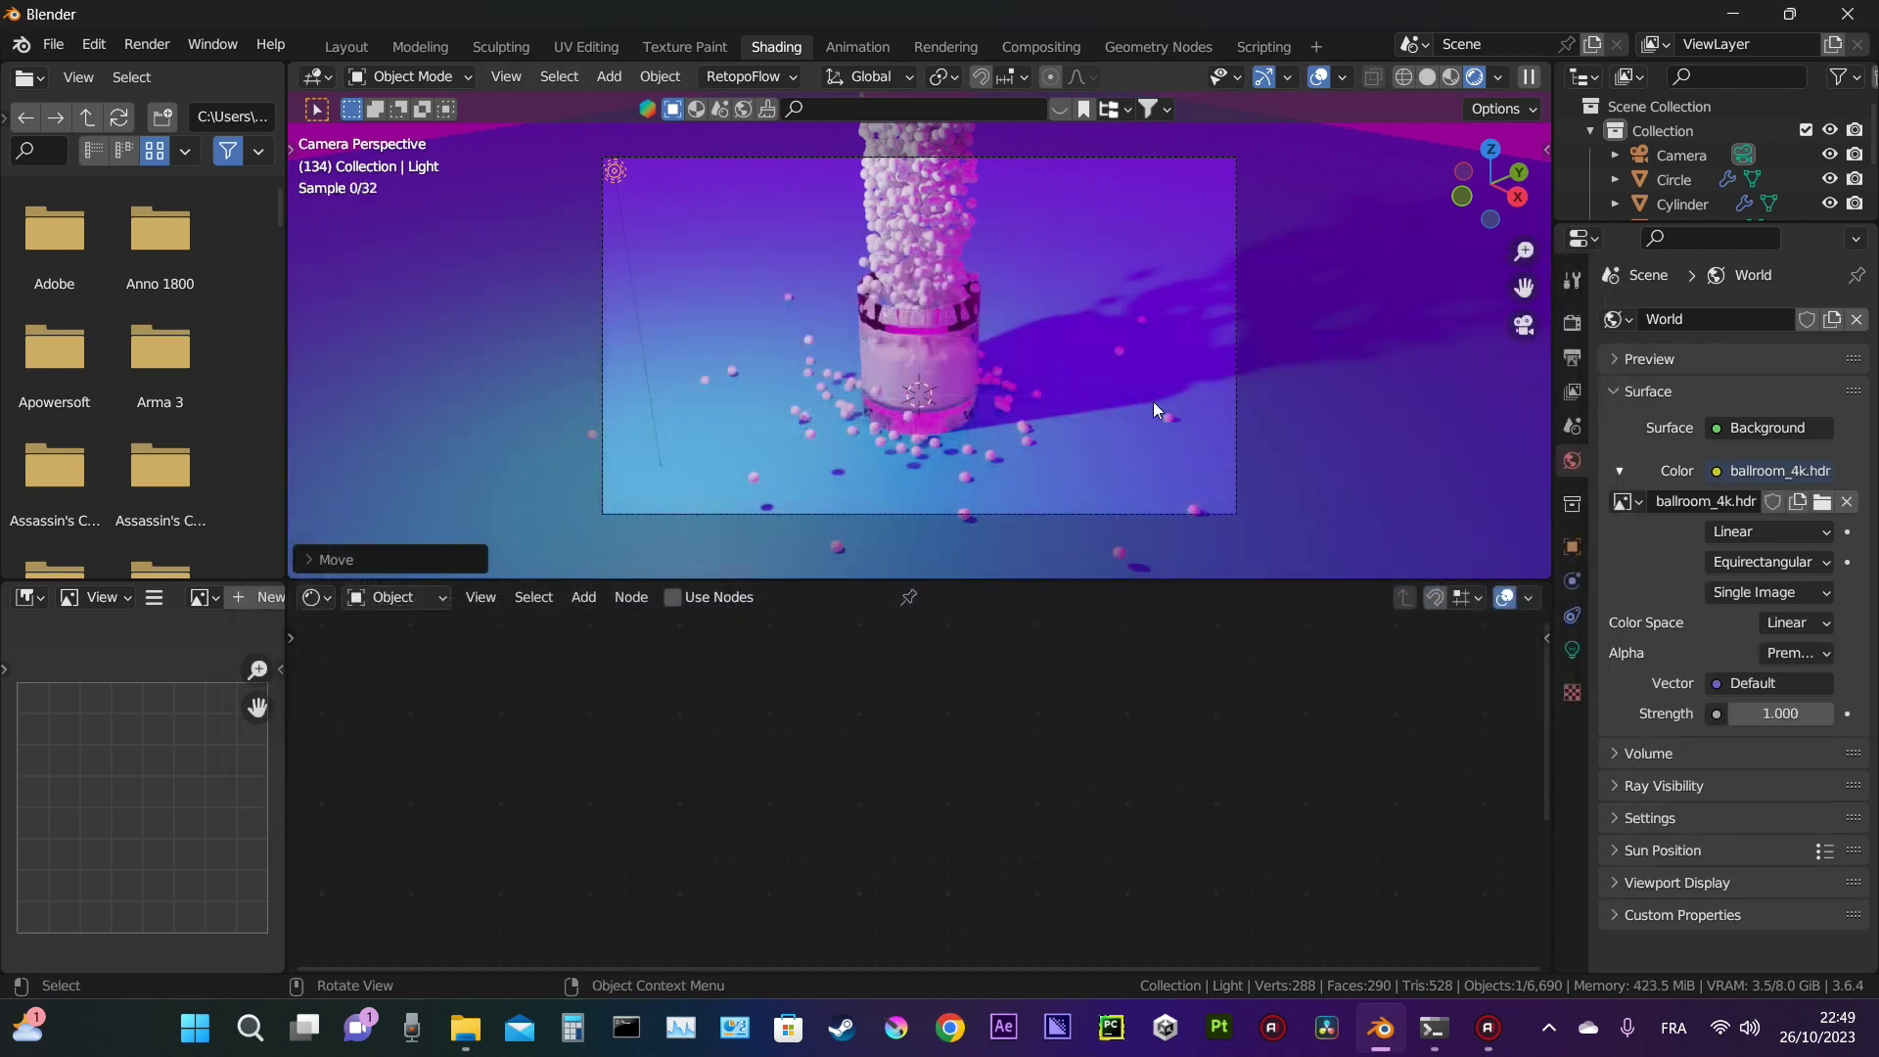
Step: Replace the environment image with adams_place_bridge_4k.hdr
{"action": "left_click", "coordinate": [1818, 501]}
{"action": "left_click", "coordinate": [1213, 409]}
{"action": "left_click", "coordinate": [1333, 711]}
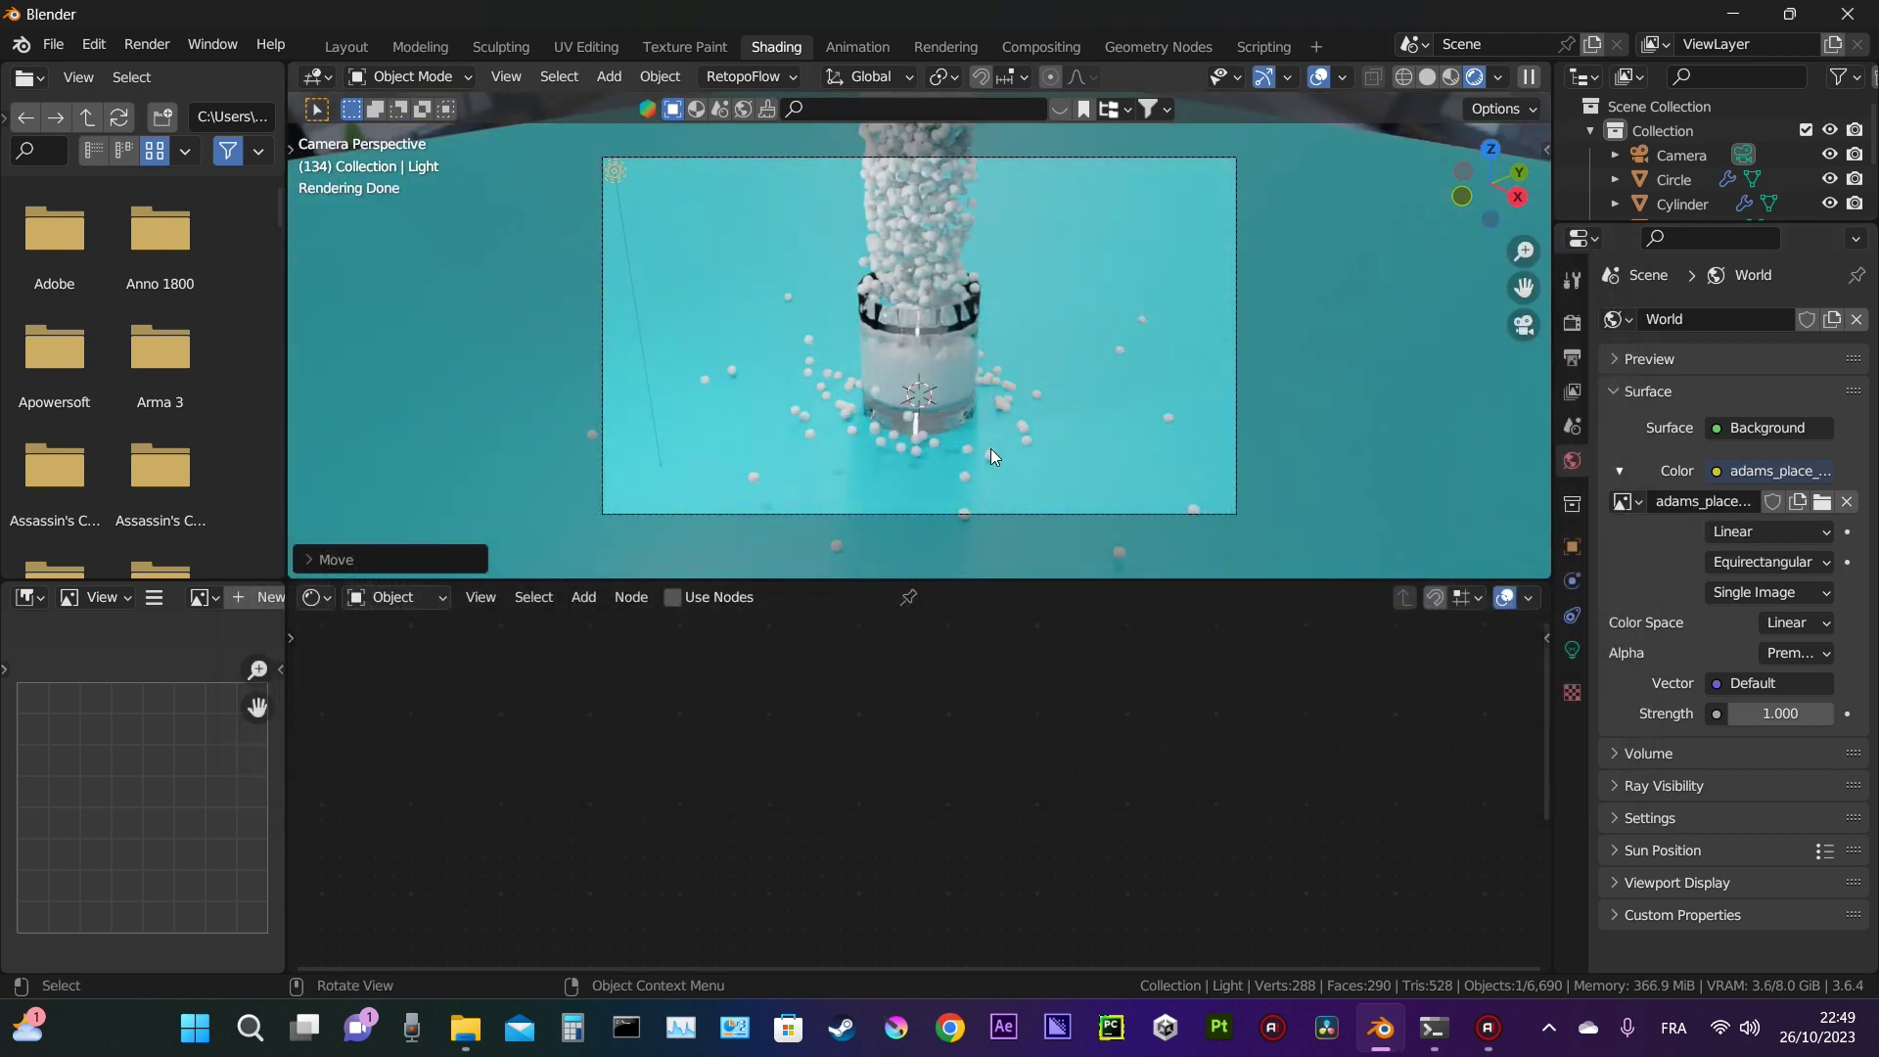
Step: Play the particle simulation twice in the rendered camera view, then stop back near the start
{"action": "key", "text": "space"}
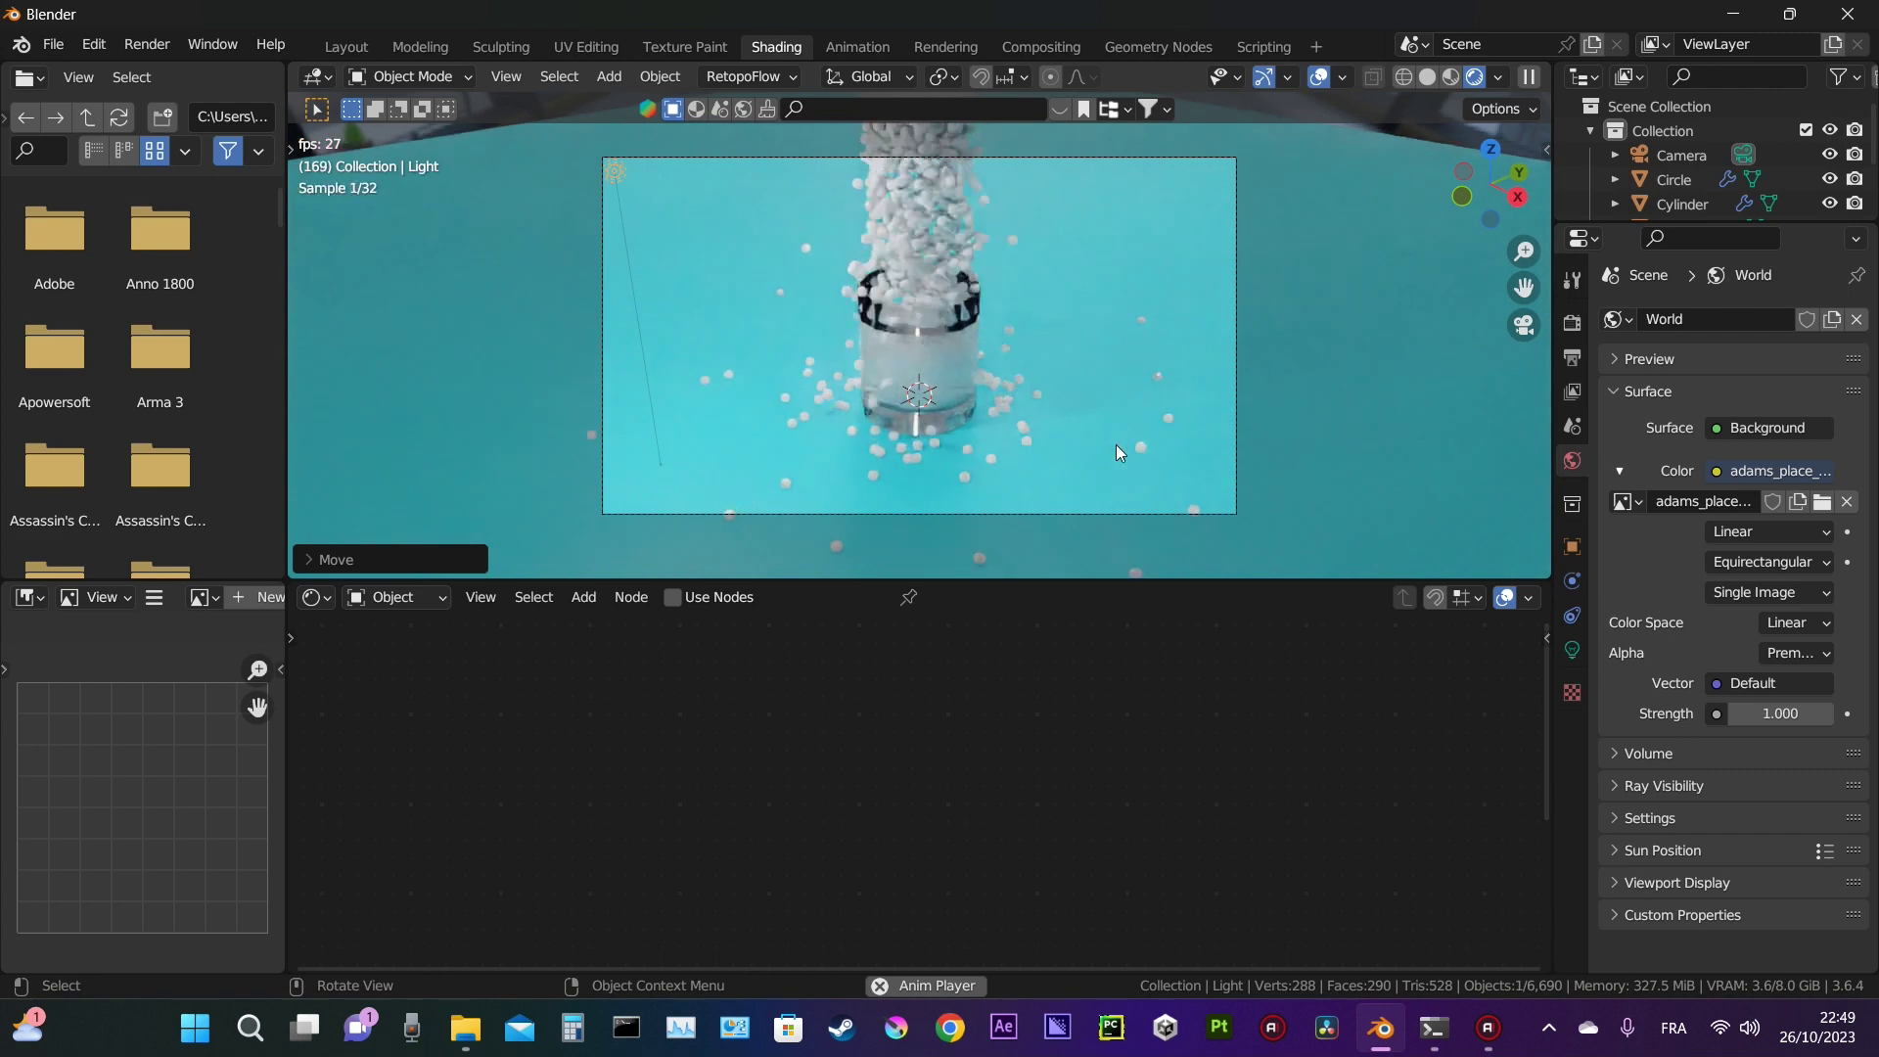
{"action": "scroll", "coordinate": [979, 430], "scroll_direction": "up", "scroll_amount": 4}
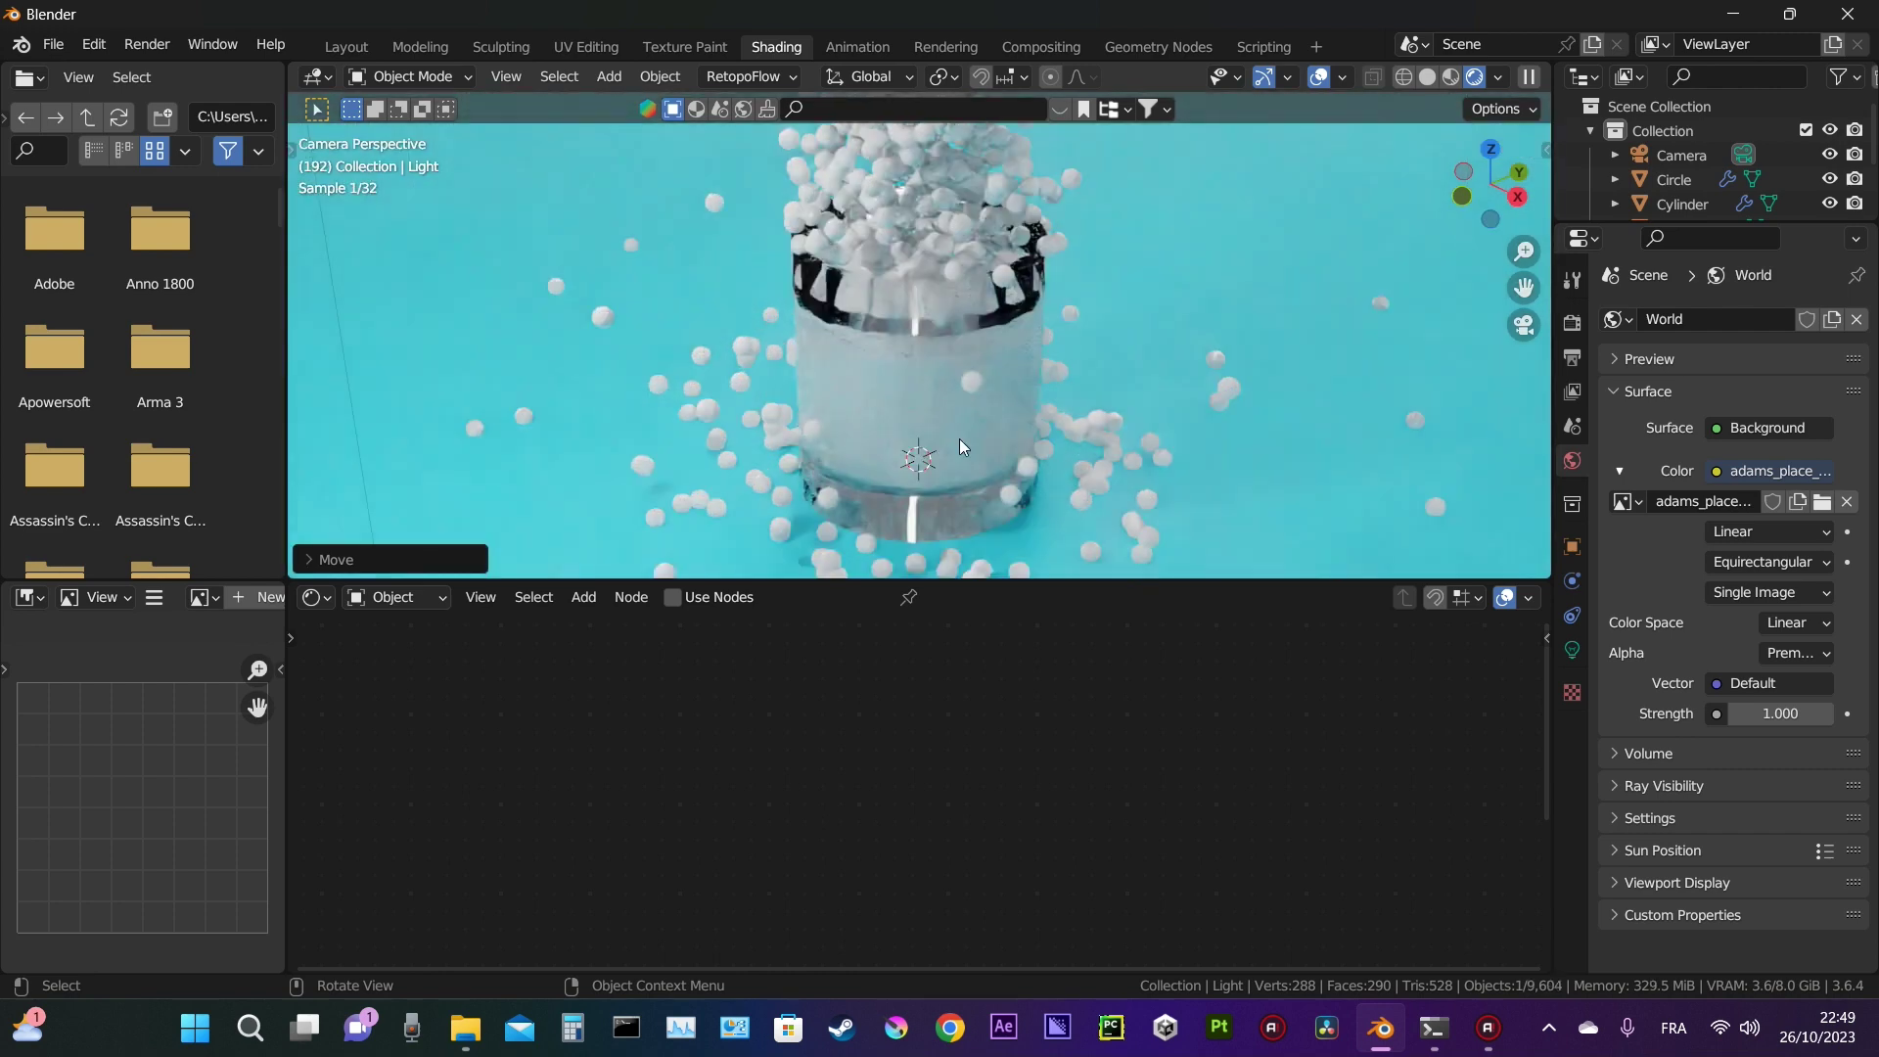
{"action": "key", "text": "space"}
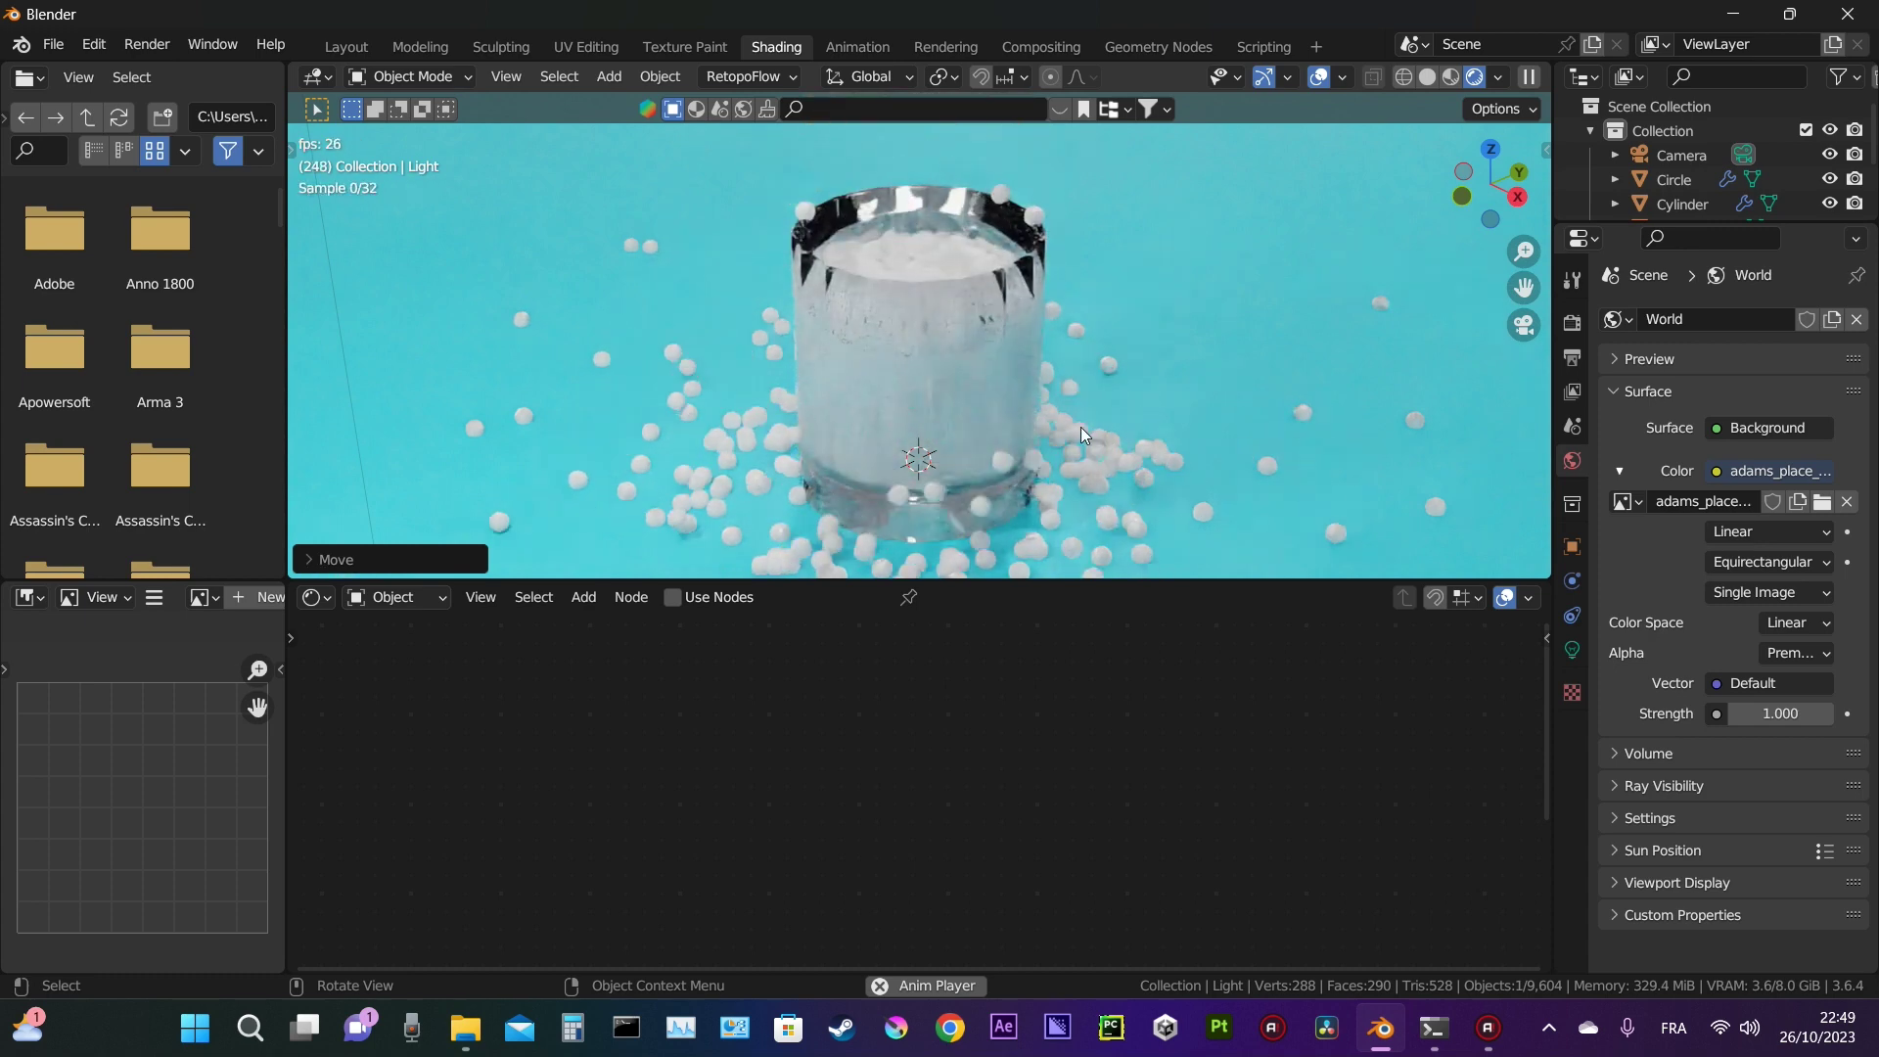
{"action": "key", "text": "Escape"}
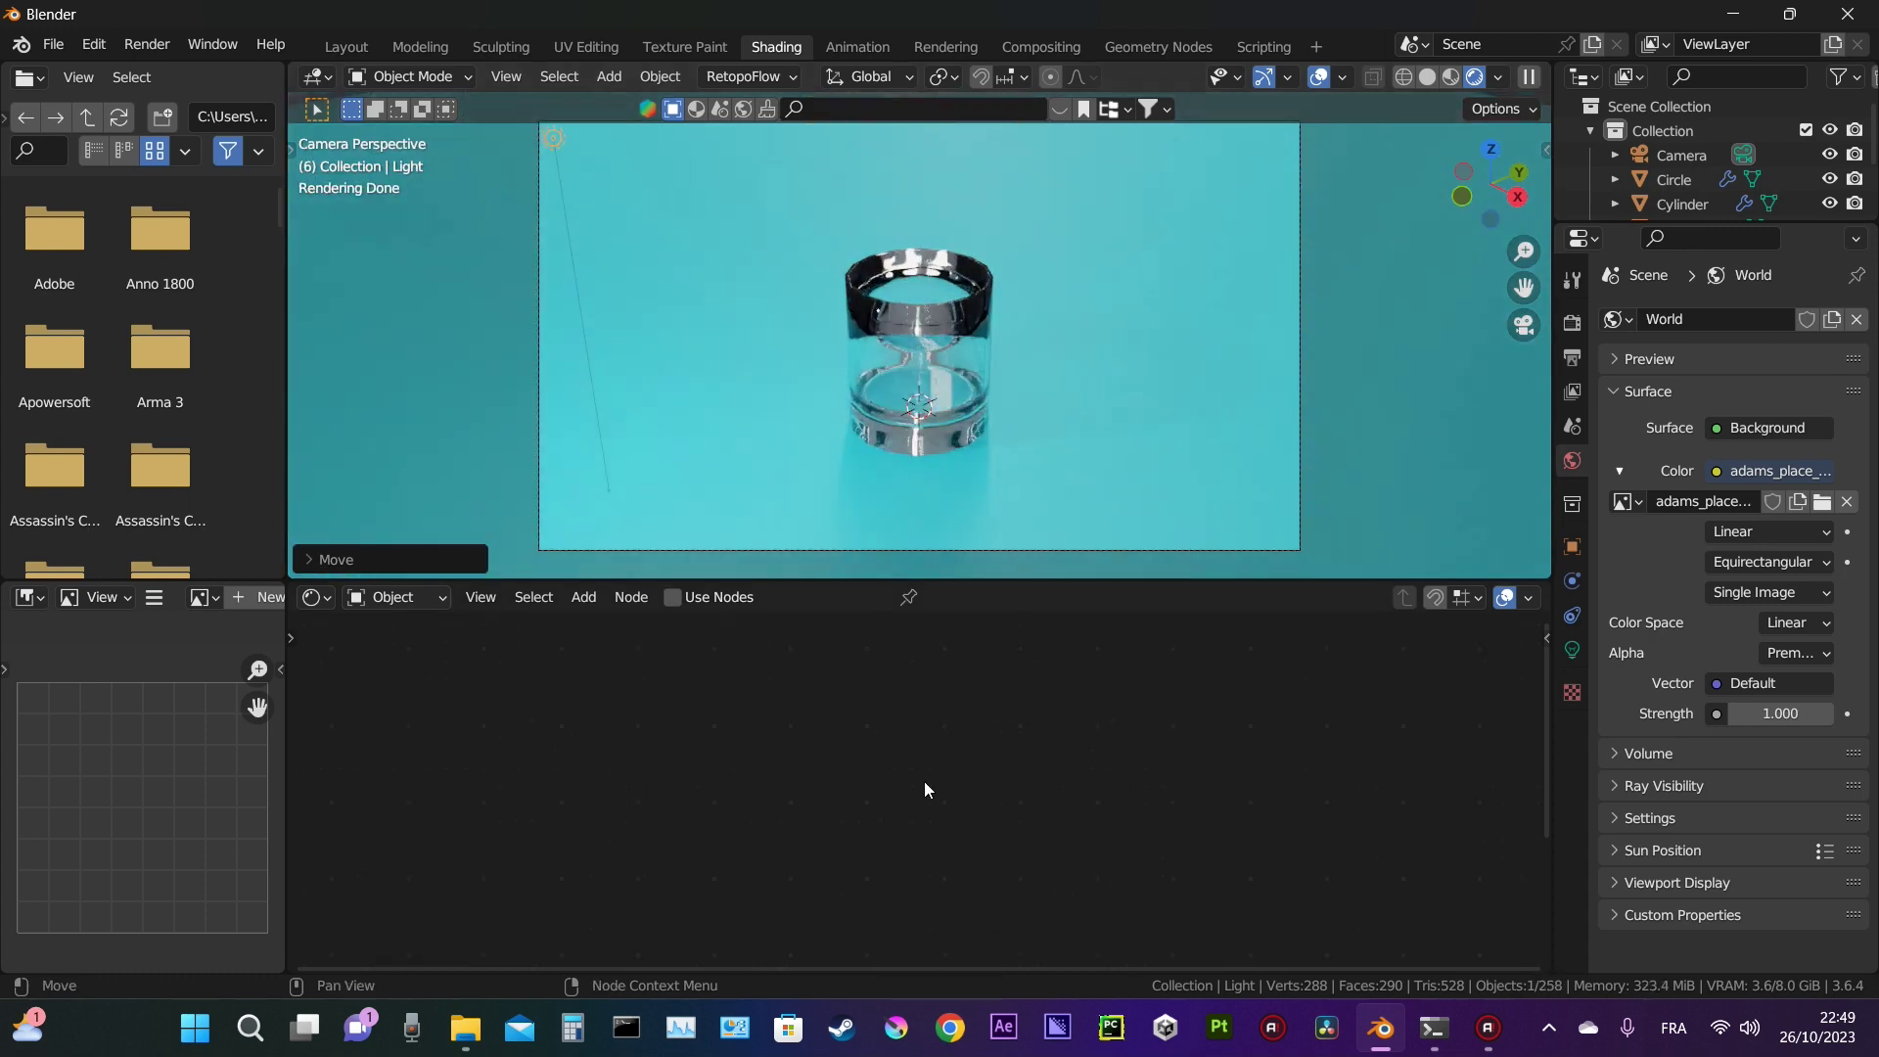
Step: Split off a new editor area and view the glass in rendered shading
{"action": "left_click_drag", "start_coordinate": [302, 961], "coordinate": [304, 854]}
{"action": "left_click", "coordinate": [315, 864]}
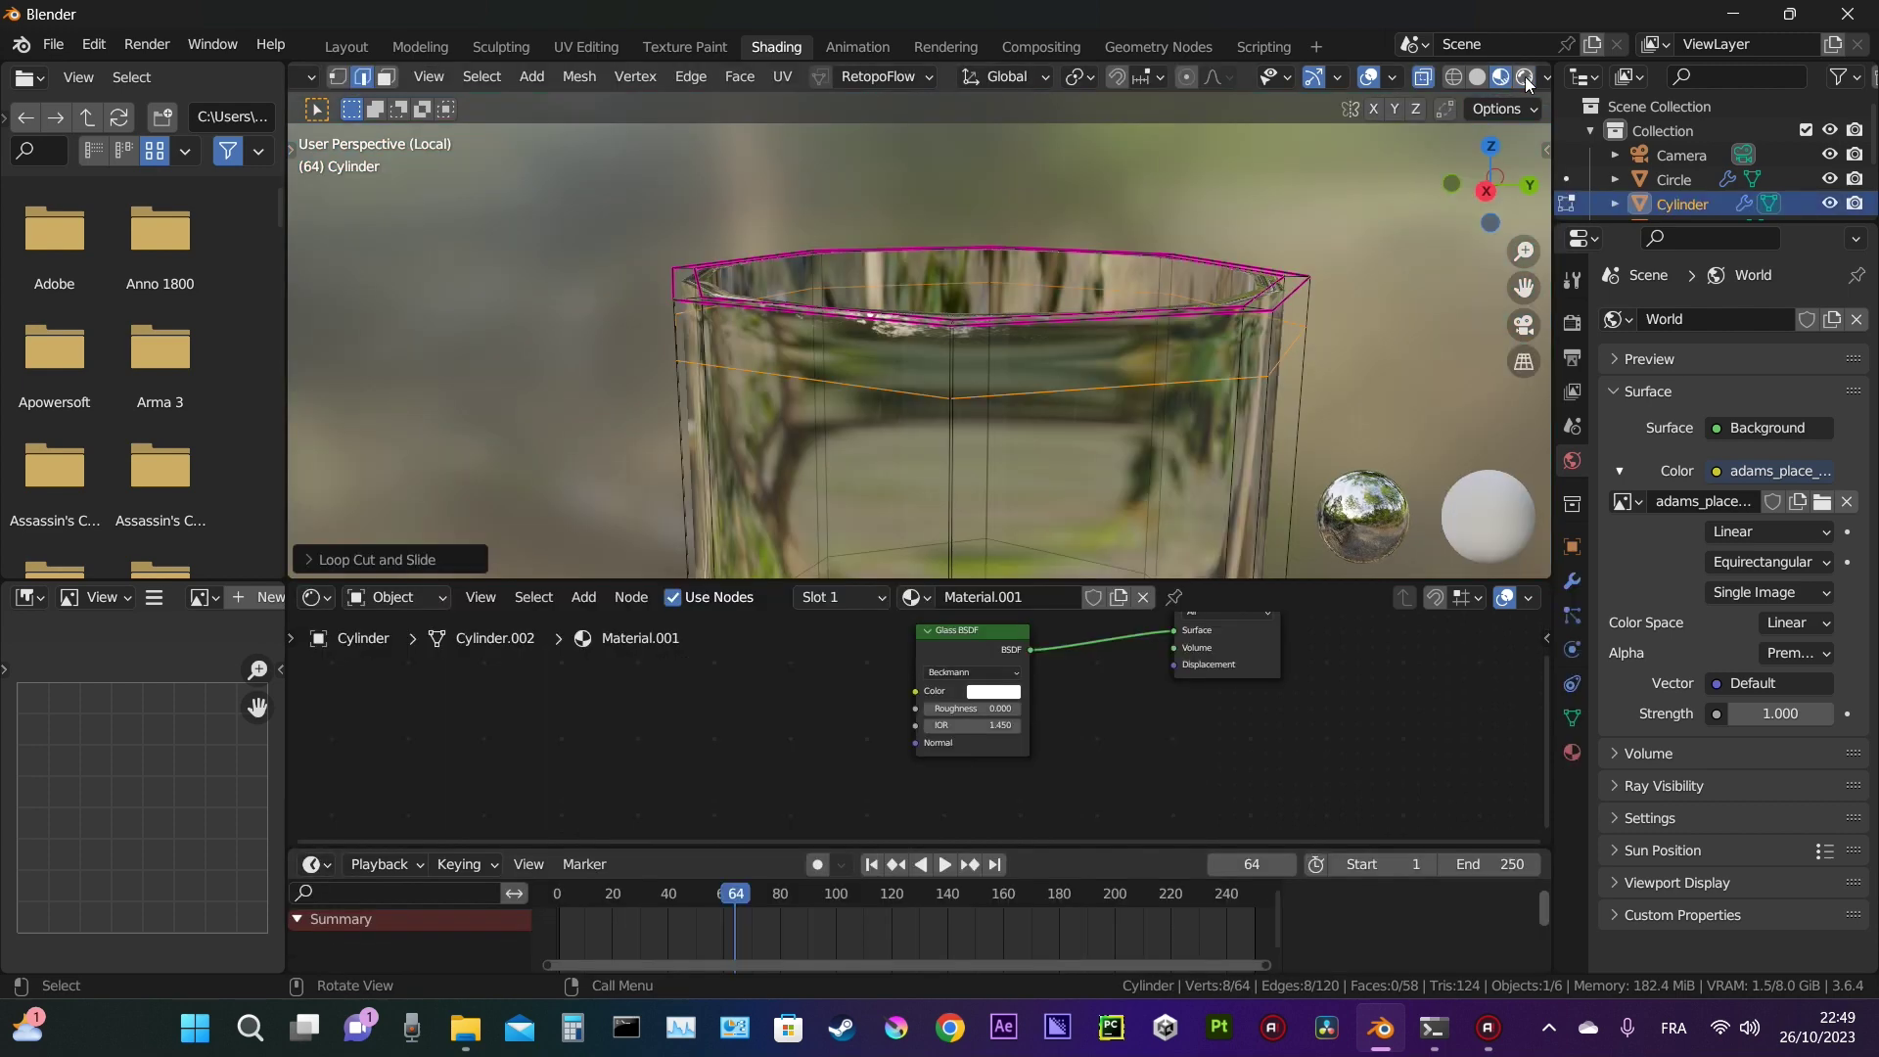
{"action": "left_click", "coordinate": [1525, 77]}
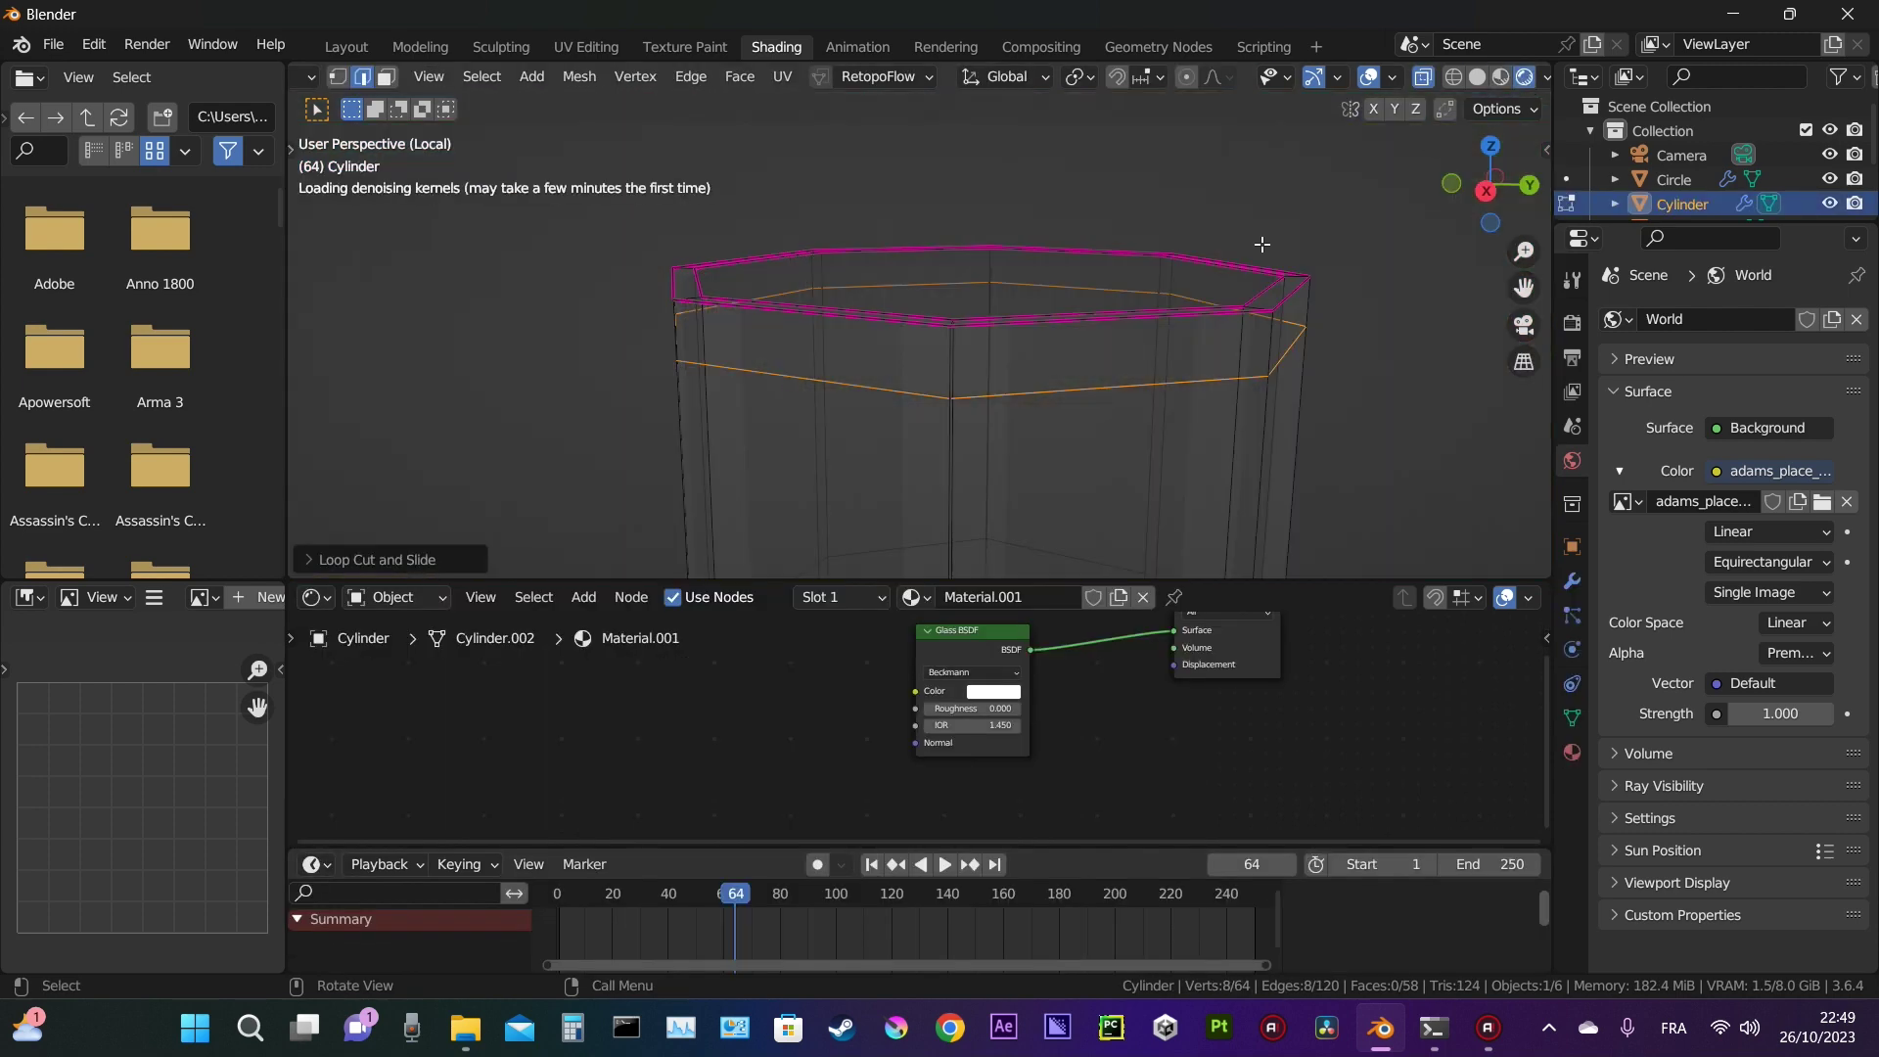
{"action": "middle_click_drag", "start_coordinate": [1072, 427], "coordinate": [1145, 344]}
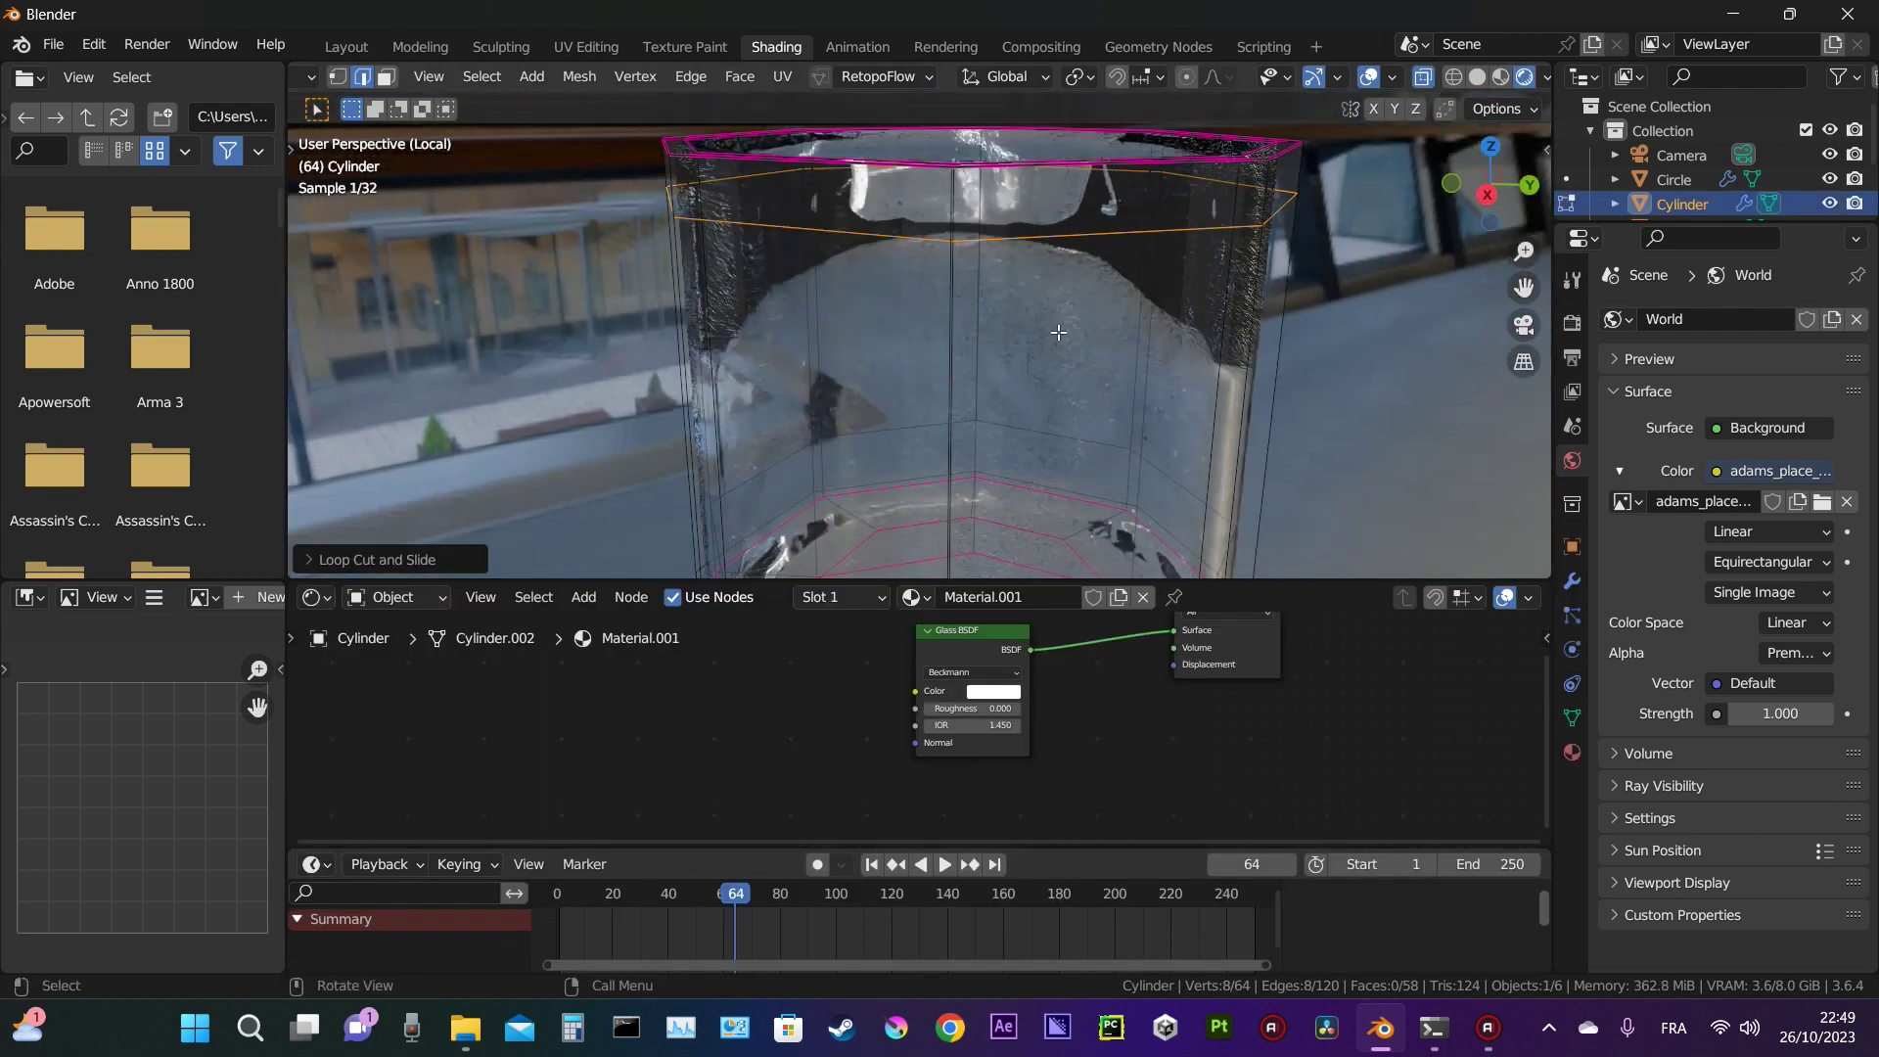
Step: Undo the extra loop cut and raise the glass's viewport subdivision level to 5
{"action": "key", "text": "ctrl+z"}
{"action": "left_click", "coordinate": [1572, 581]}
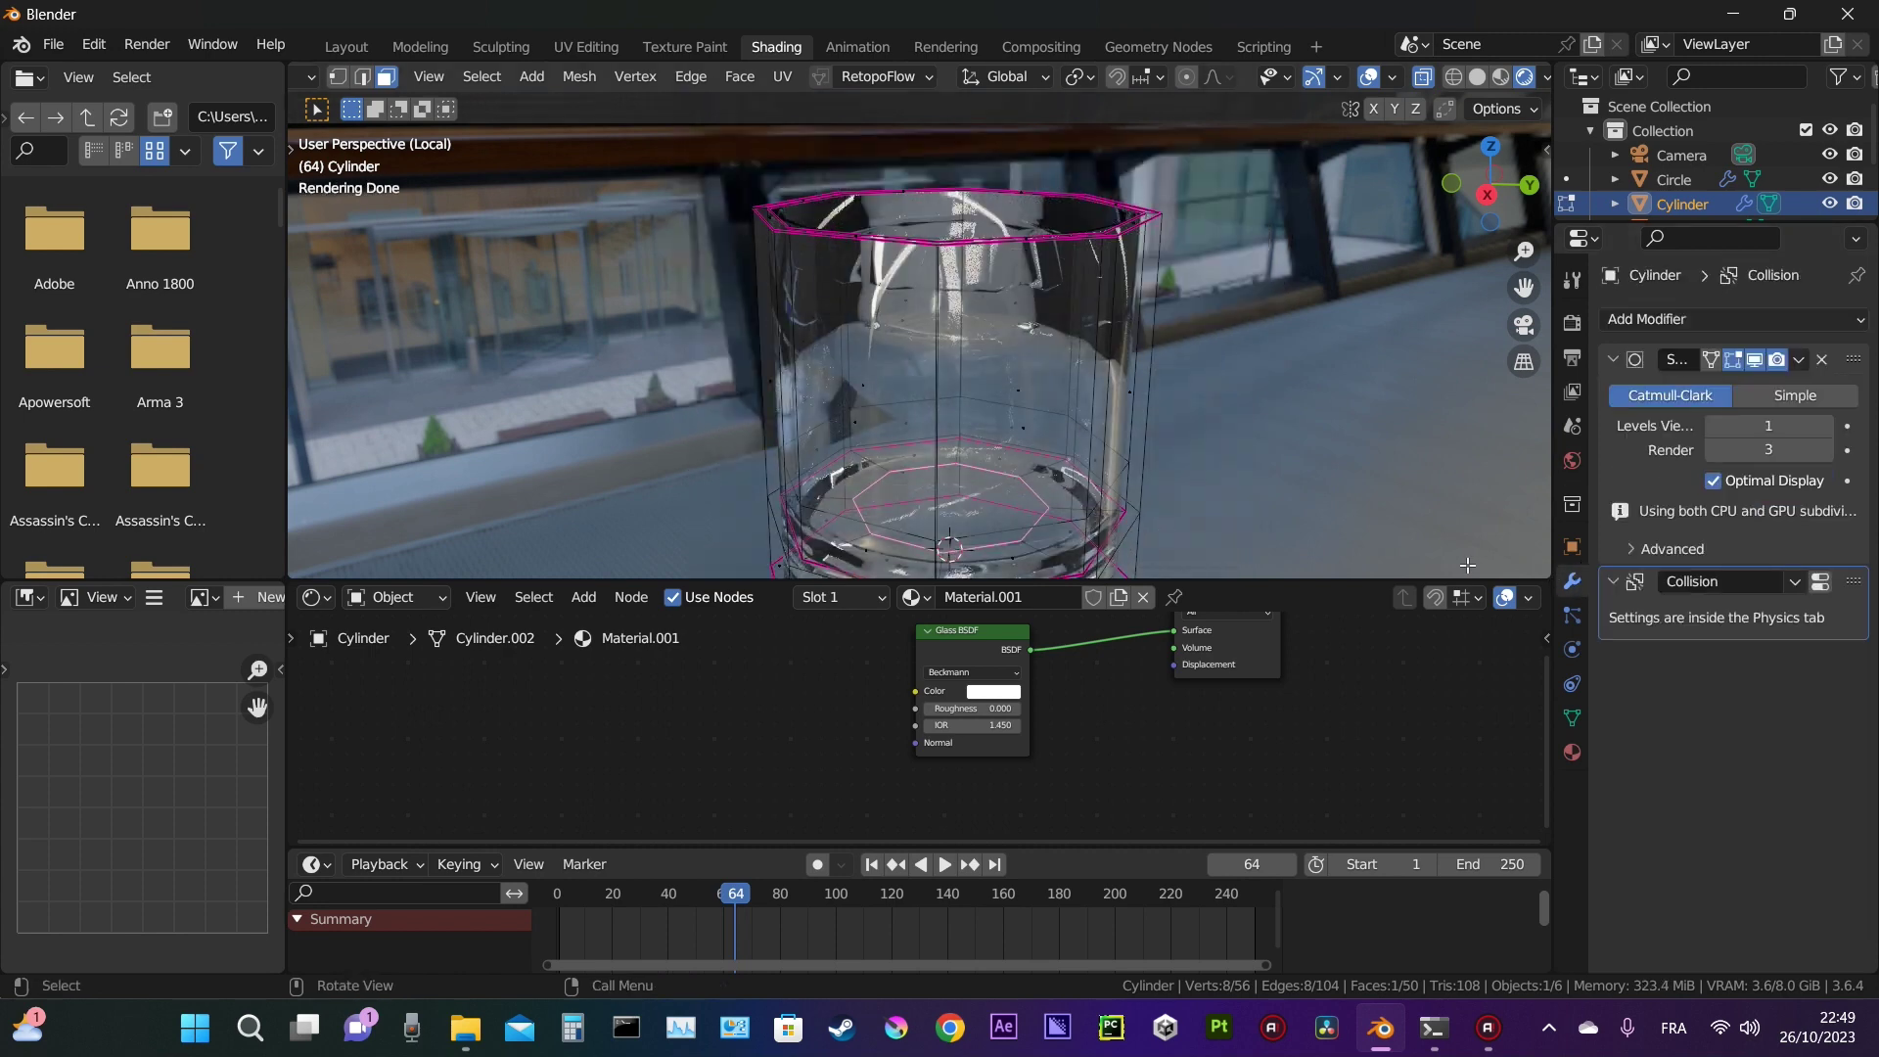
{"action": "left_click", "coordinate": [1825, 427]}
{"action": "left_click", "coordinate": [1825, 427]}
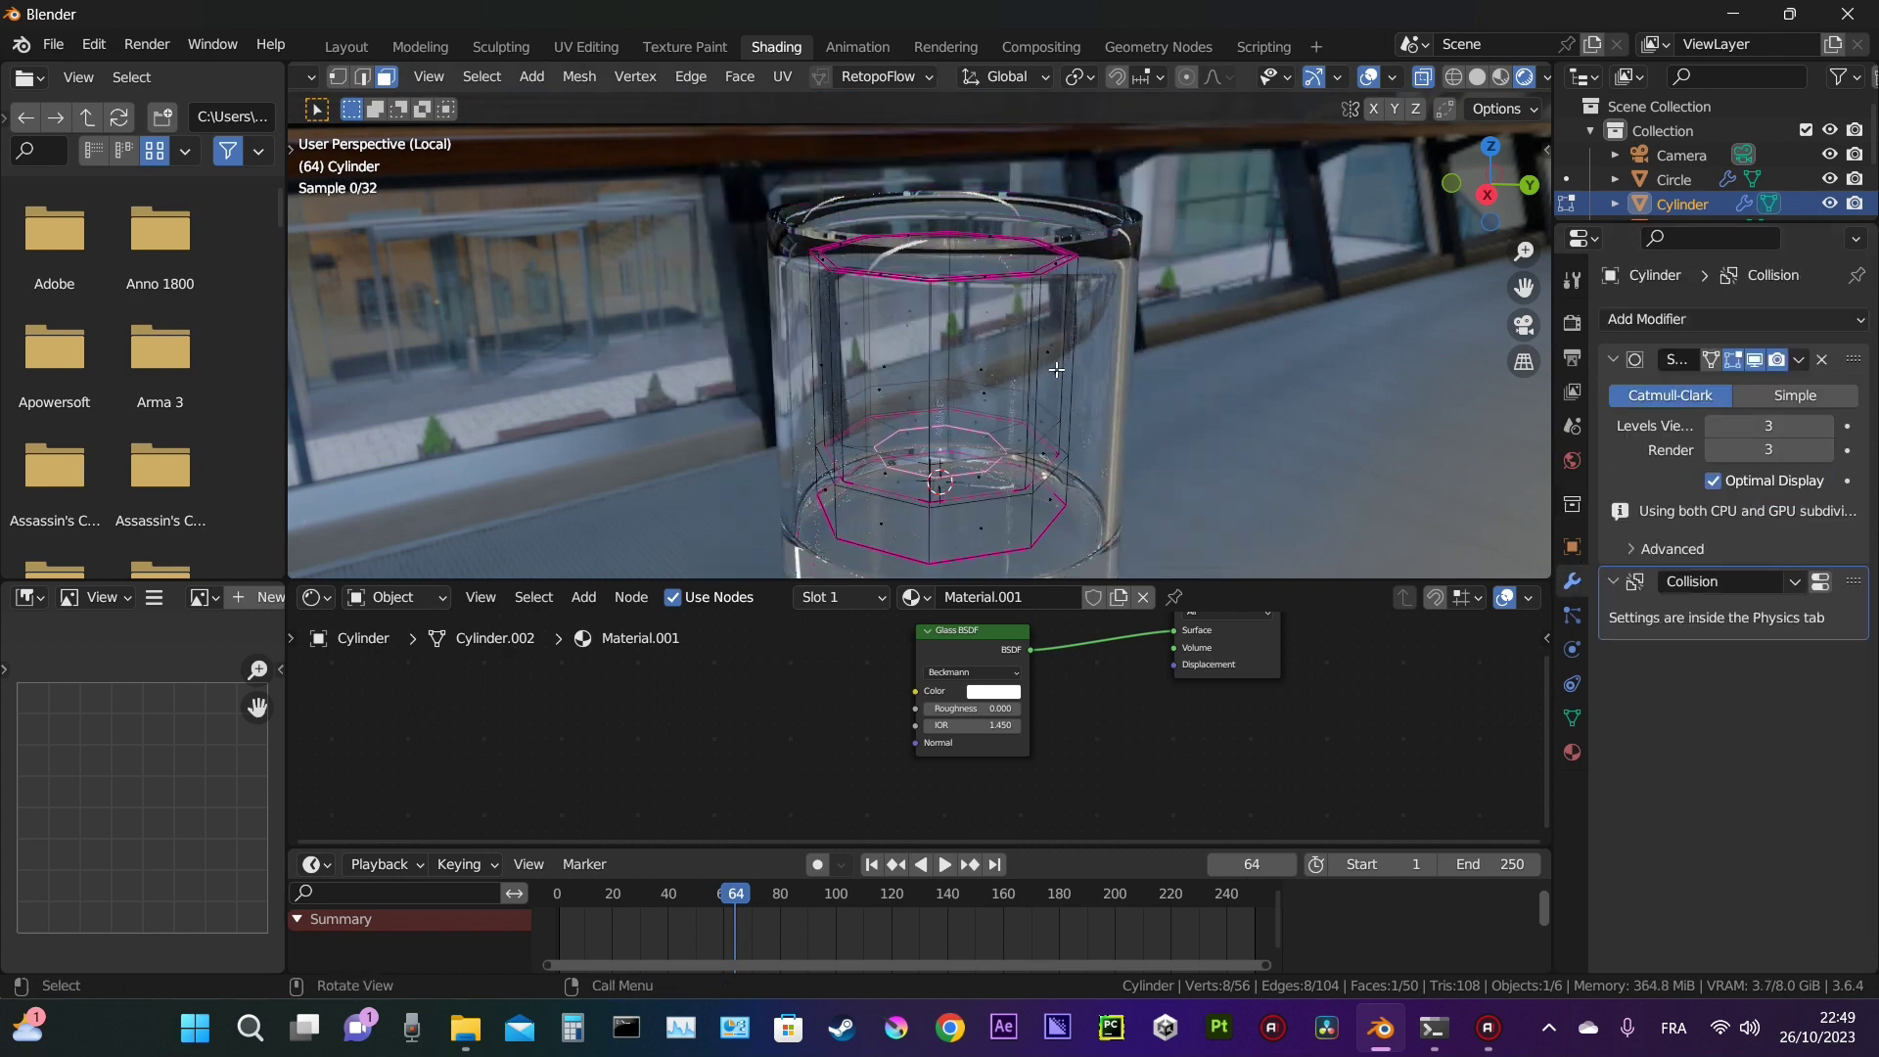
{"action": "key", "text": "Tab"}
{"action": "key", "text": "KP_0"}
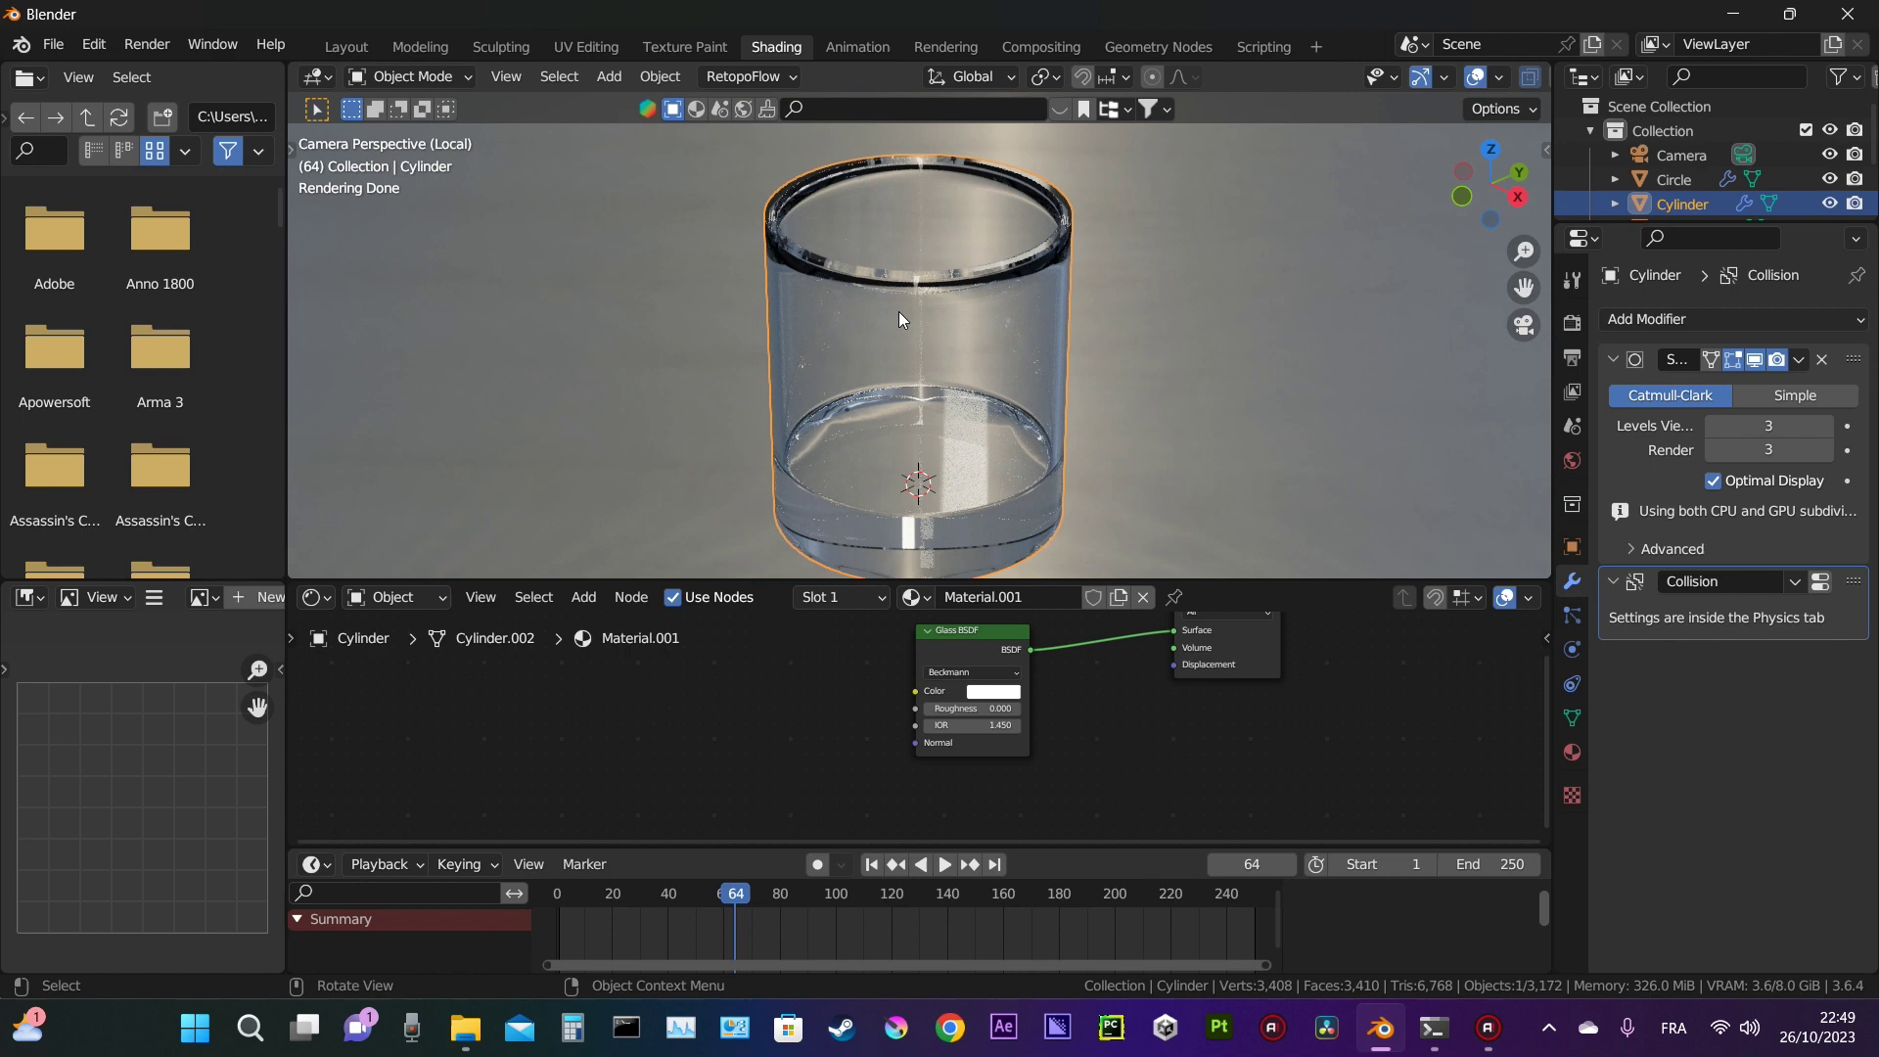
{"action": "left_click", "coordinate": [1827, 427]}
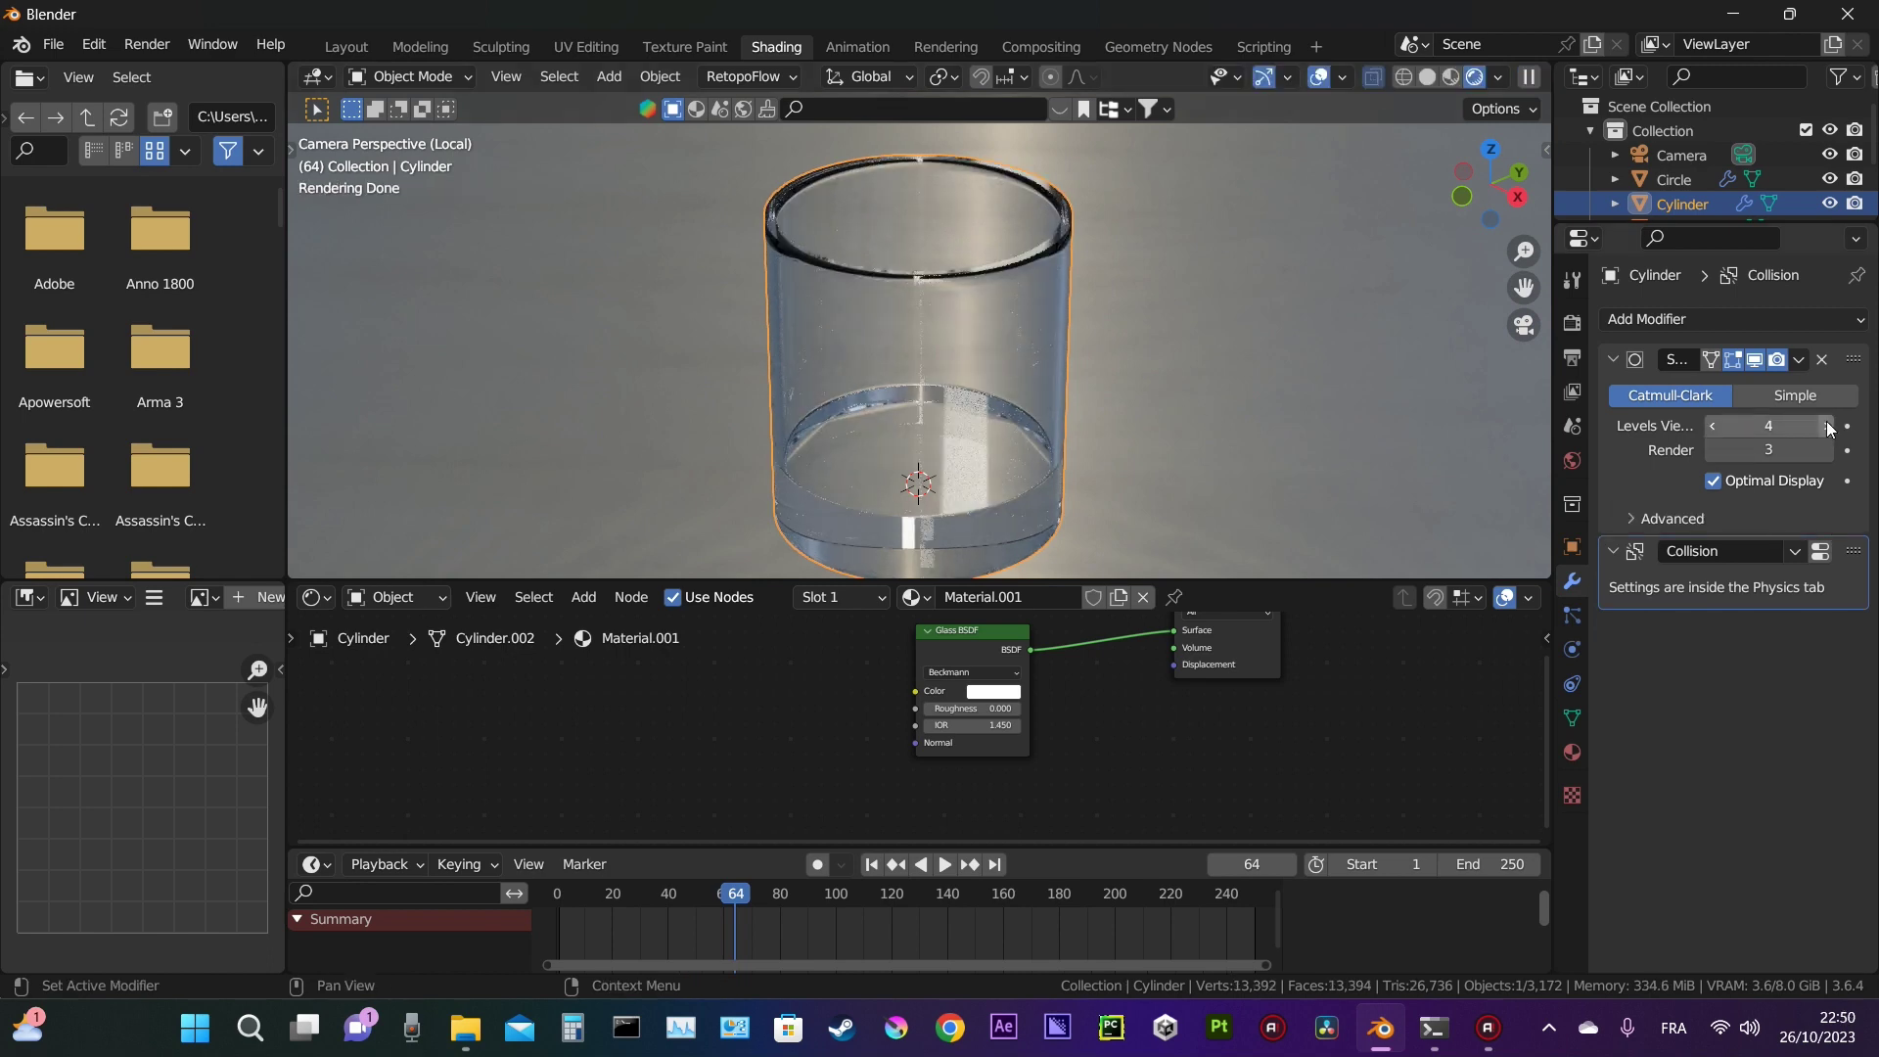
Step: Raise the Glass BSDF roughness to 0.086 for a slightly frosted look
{"action": "scroll", "coordinate": [1079, 388], "scroll_direction": "down", "scroll_amount": 2}
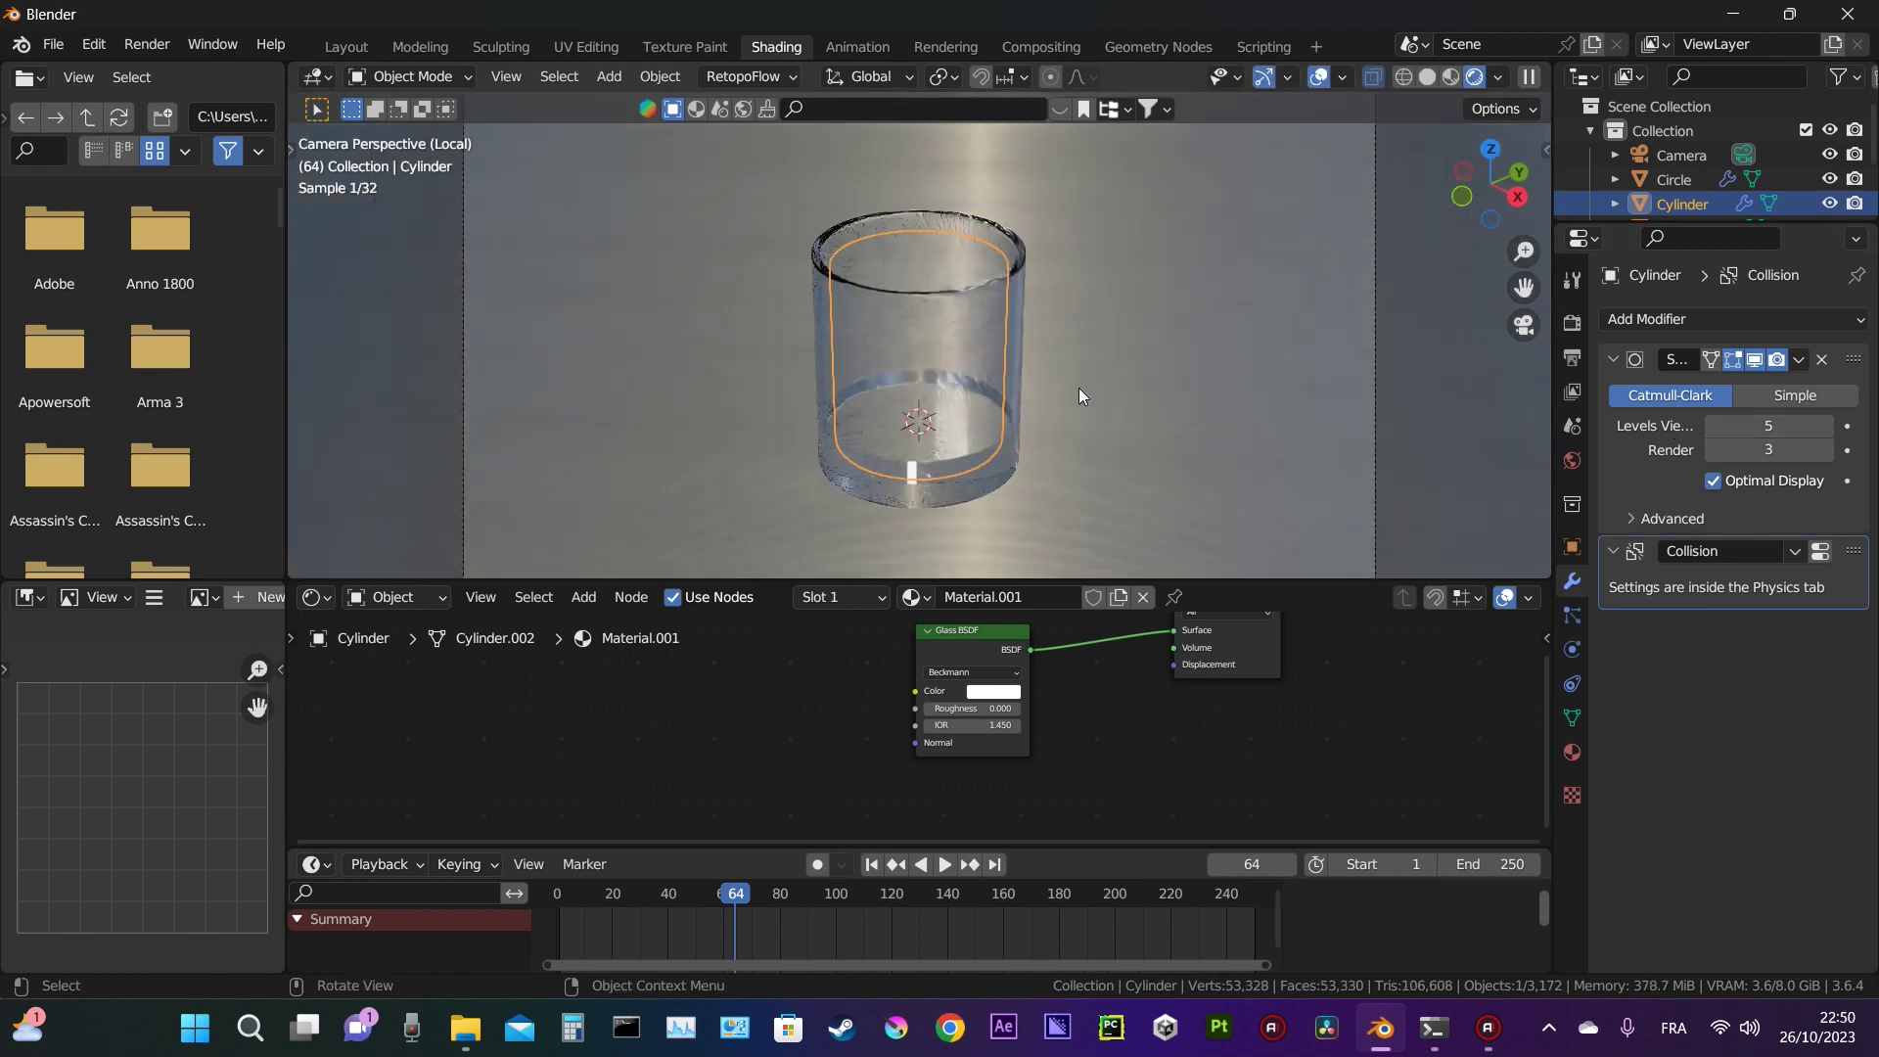
{"action": "middle_click_drag", "start_coordinate": [1078, 388], "coordinate": [1018, 358]}
{"action": "scroll", "coordinate": [981, 407], "scroll_direction": "up", "scroll_amount": 4}
{"action": "middle_click_drag", "start_coordinate": [987, 466], "coordinate": [957, 435]}
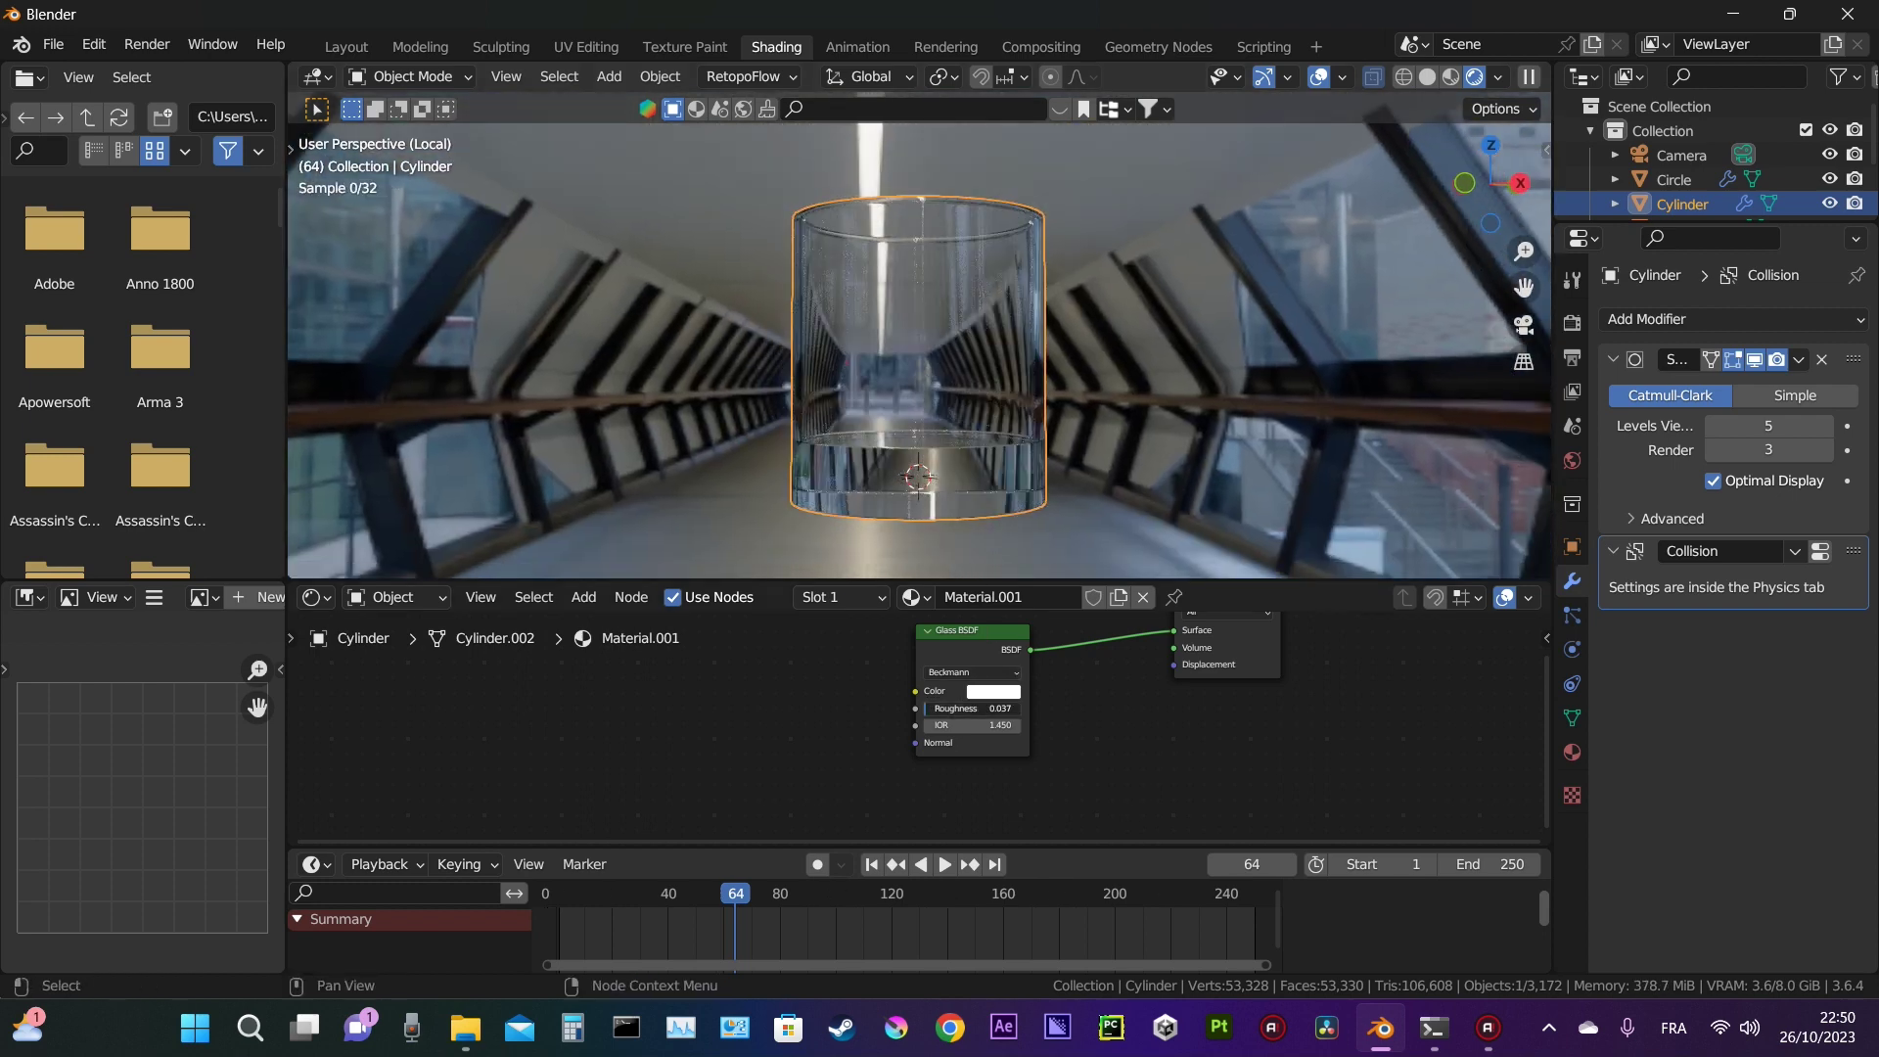
{"action": "left_click_drag", "start_coordinate": [930, 708], "coordinate": [964, 709]}
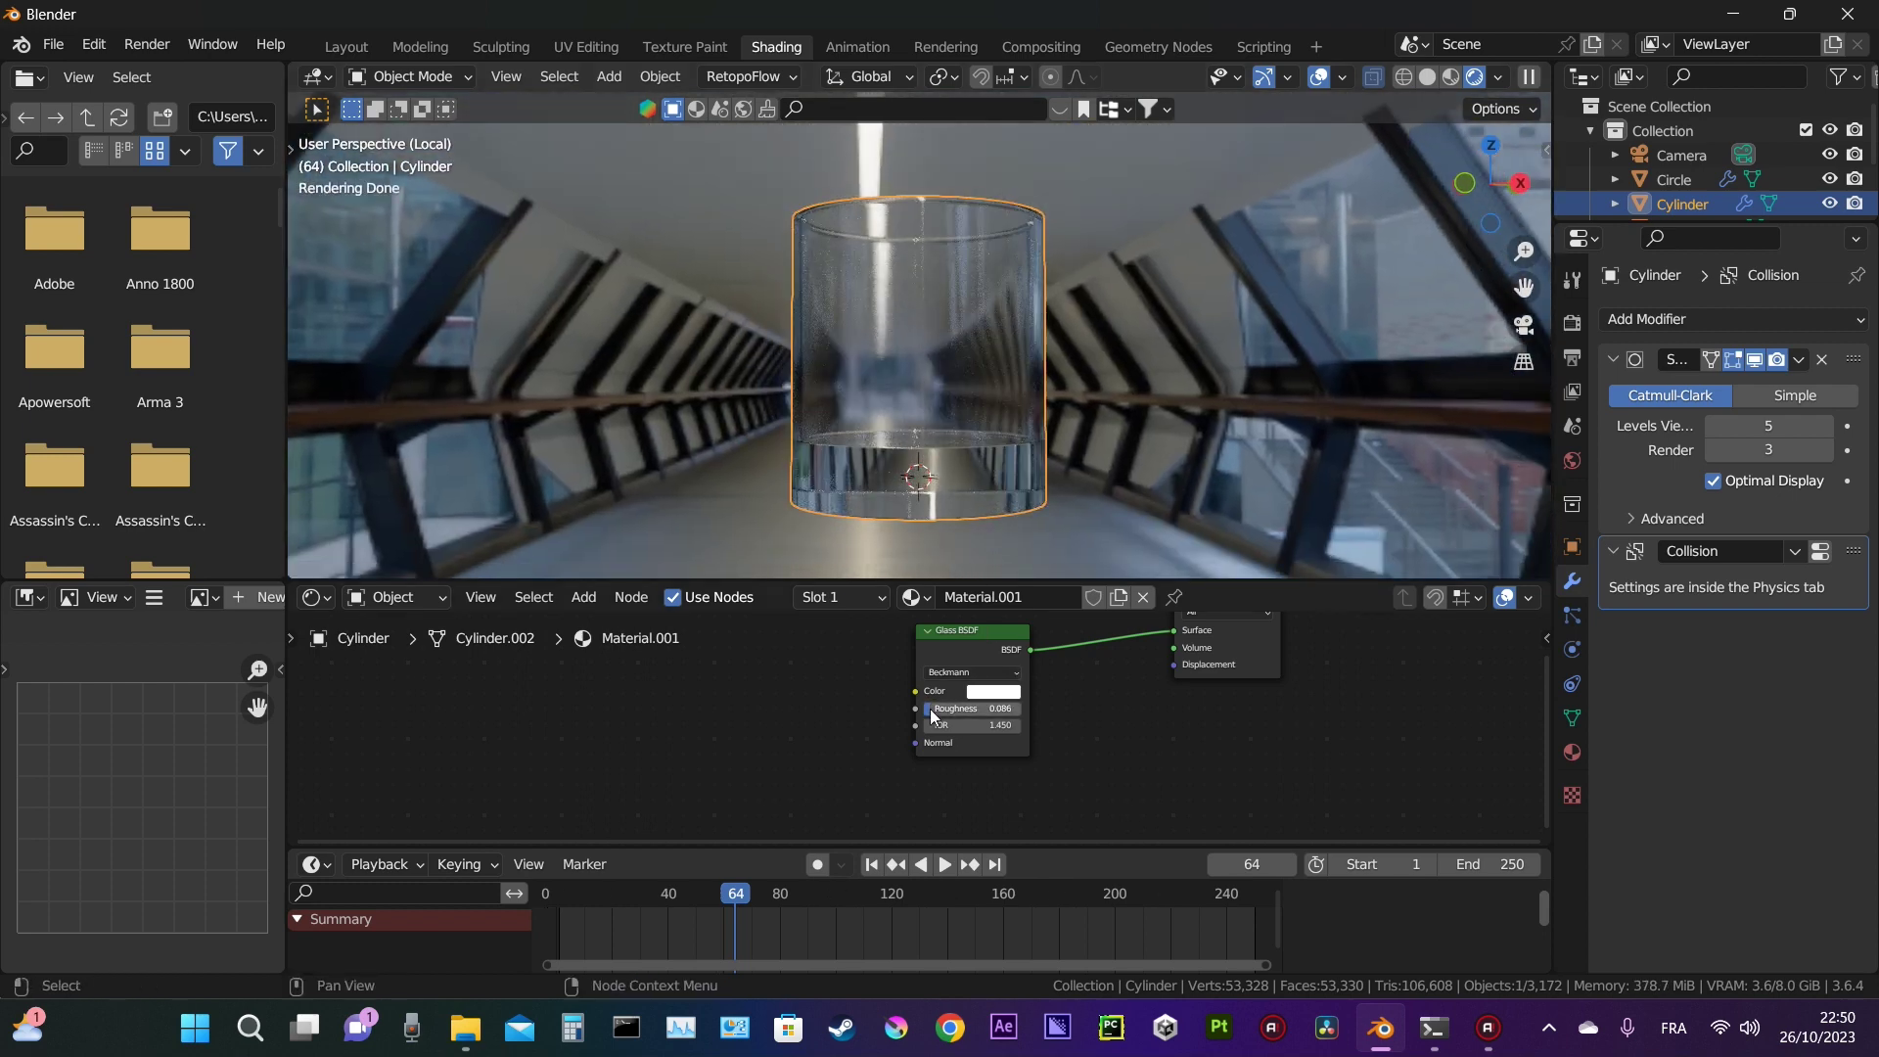
{"action": "middle_click_drag", "start_coordinate": [978, 518], "coordinate": [941, 468]}
Step: Add a crease to the glass's bottom edge loop in Edit Mode
{"action": "key", "text": "Tab"}
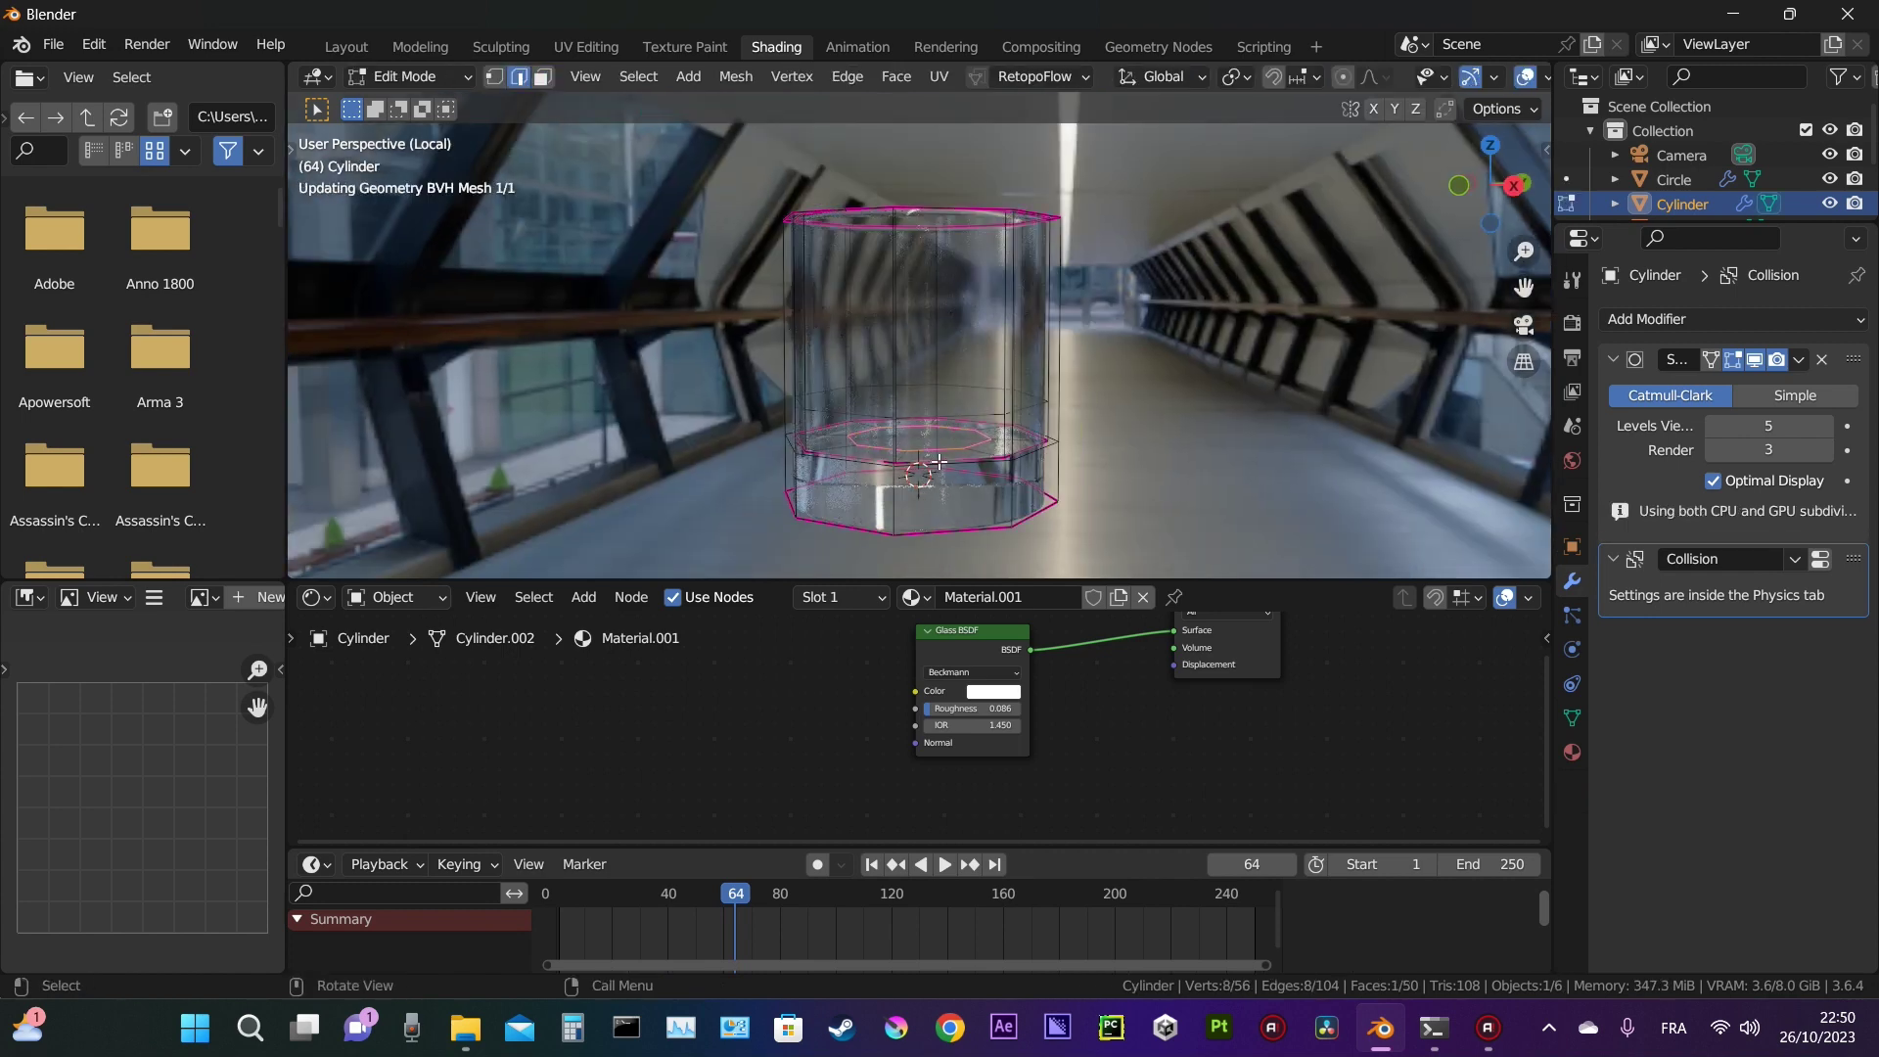
{"action": "left_click", "coordinate": [944, 458], "text": "alt"}
{"action": "left_click", "coordinate": [1048, 479]}
{"action": "middle_click_drag", "start_coordinate": [1048, 479], "coordinate": [1019, 475]}
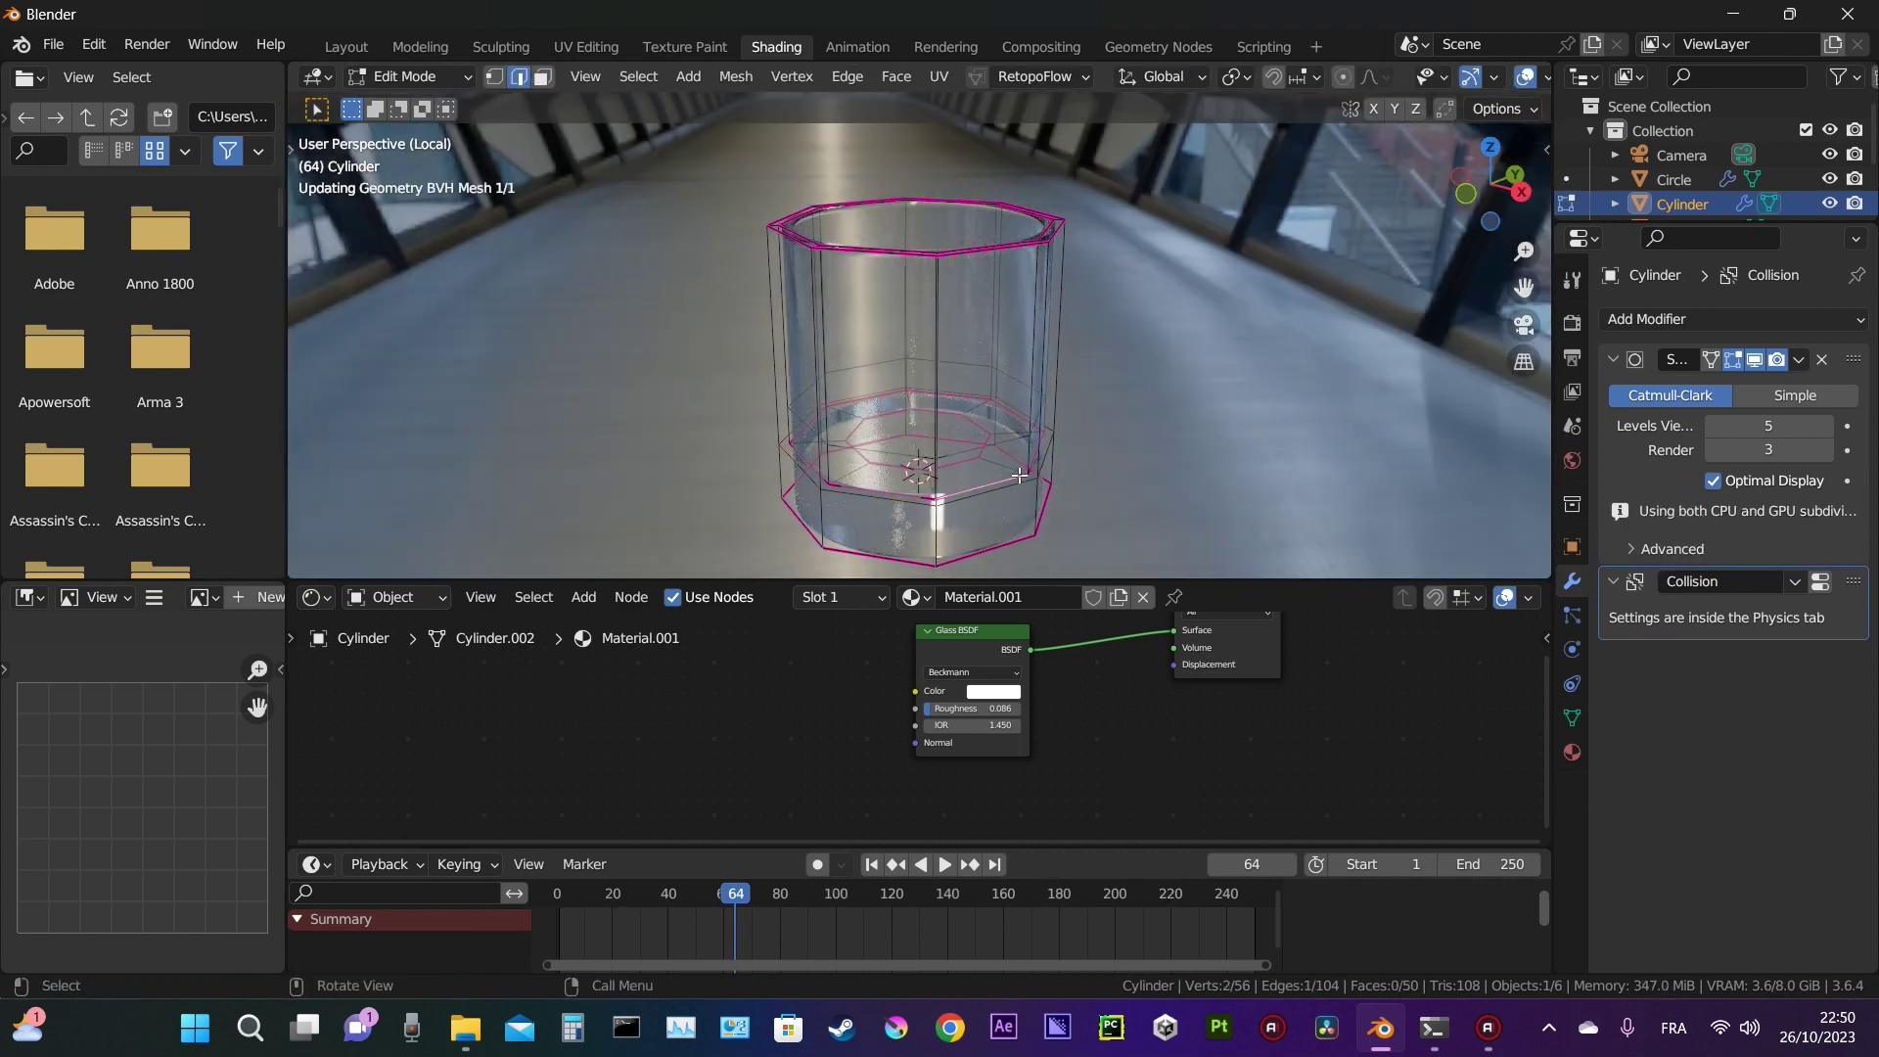
{"action": "left_click", "coordinate": [1026, 476], "text": "alt"}
{"action": "key", "text": "shift+e"}
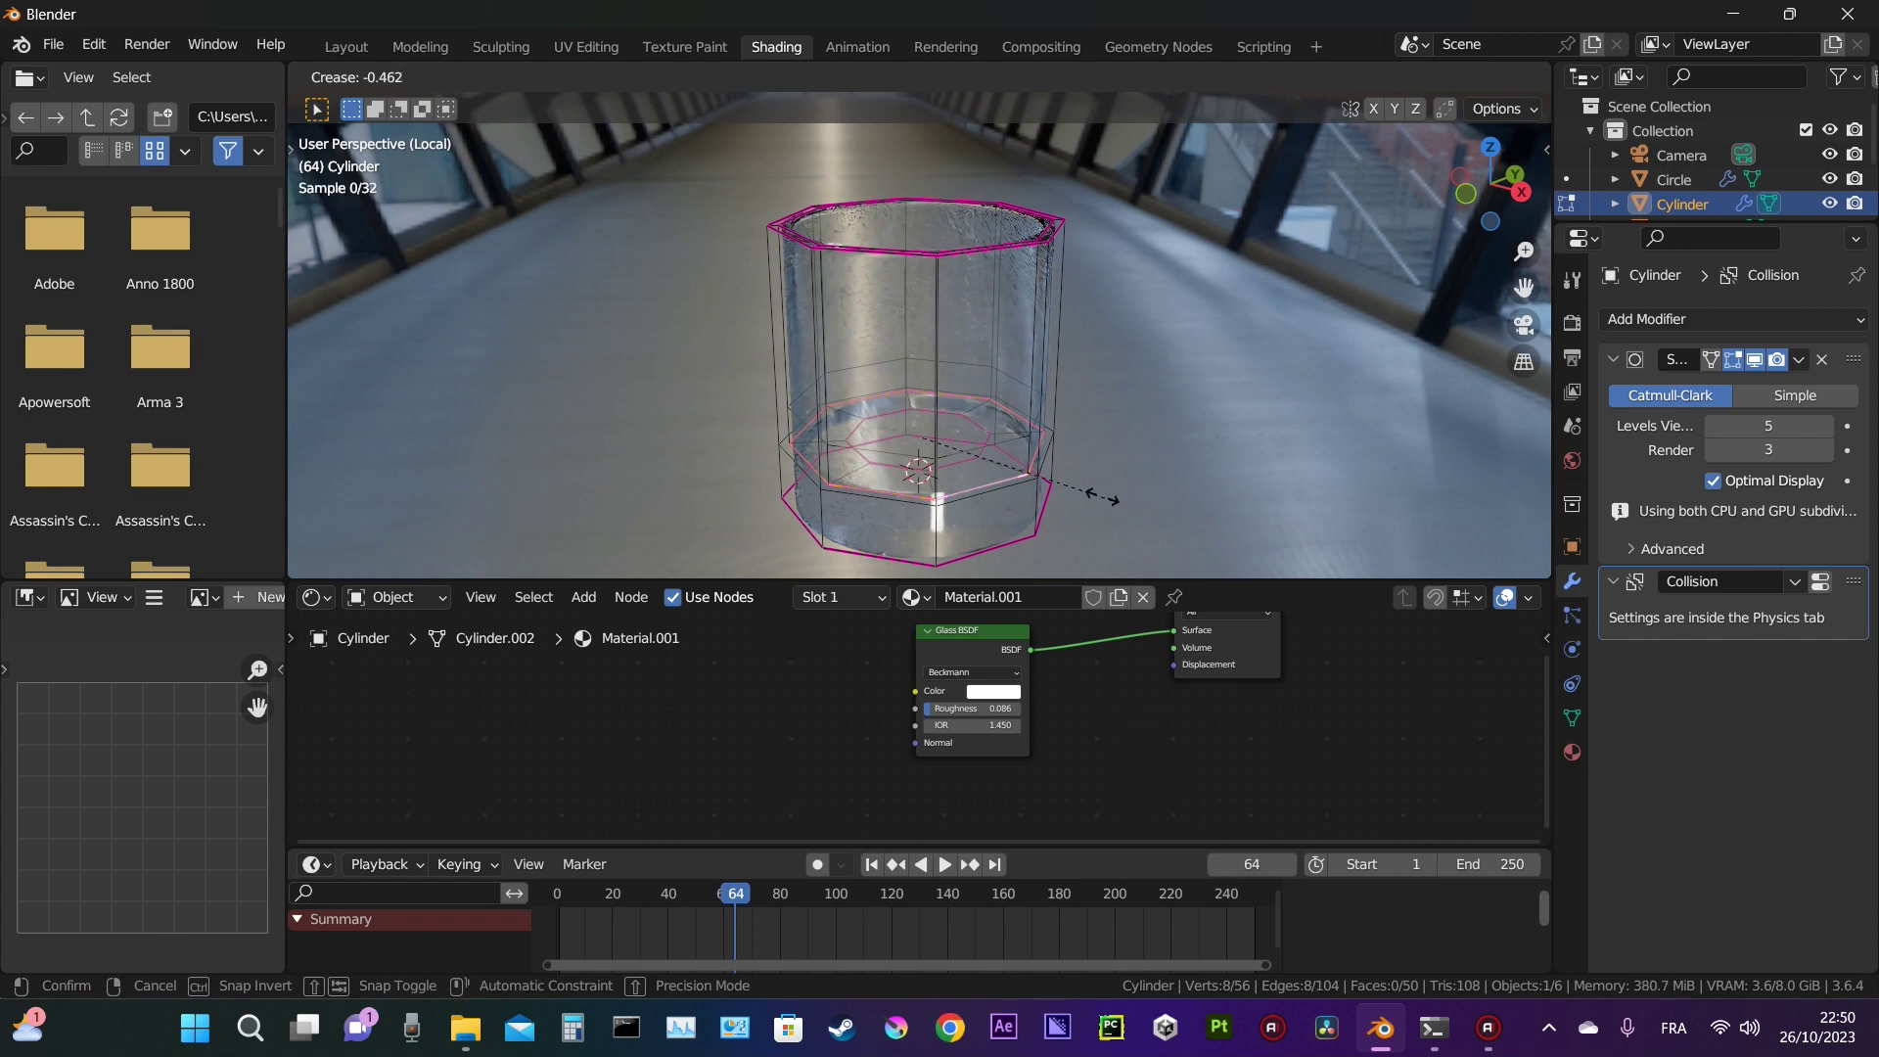
{"action": "left_click", "coordinate": [1027, 474]}
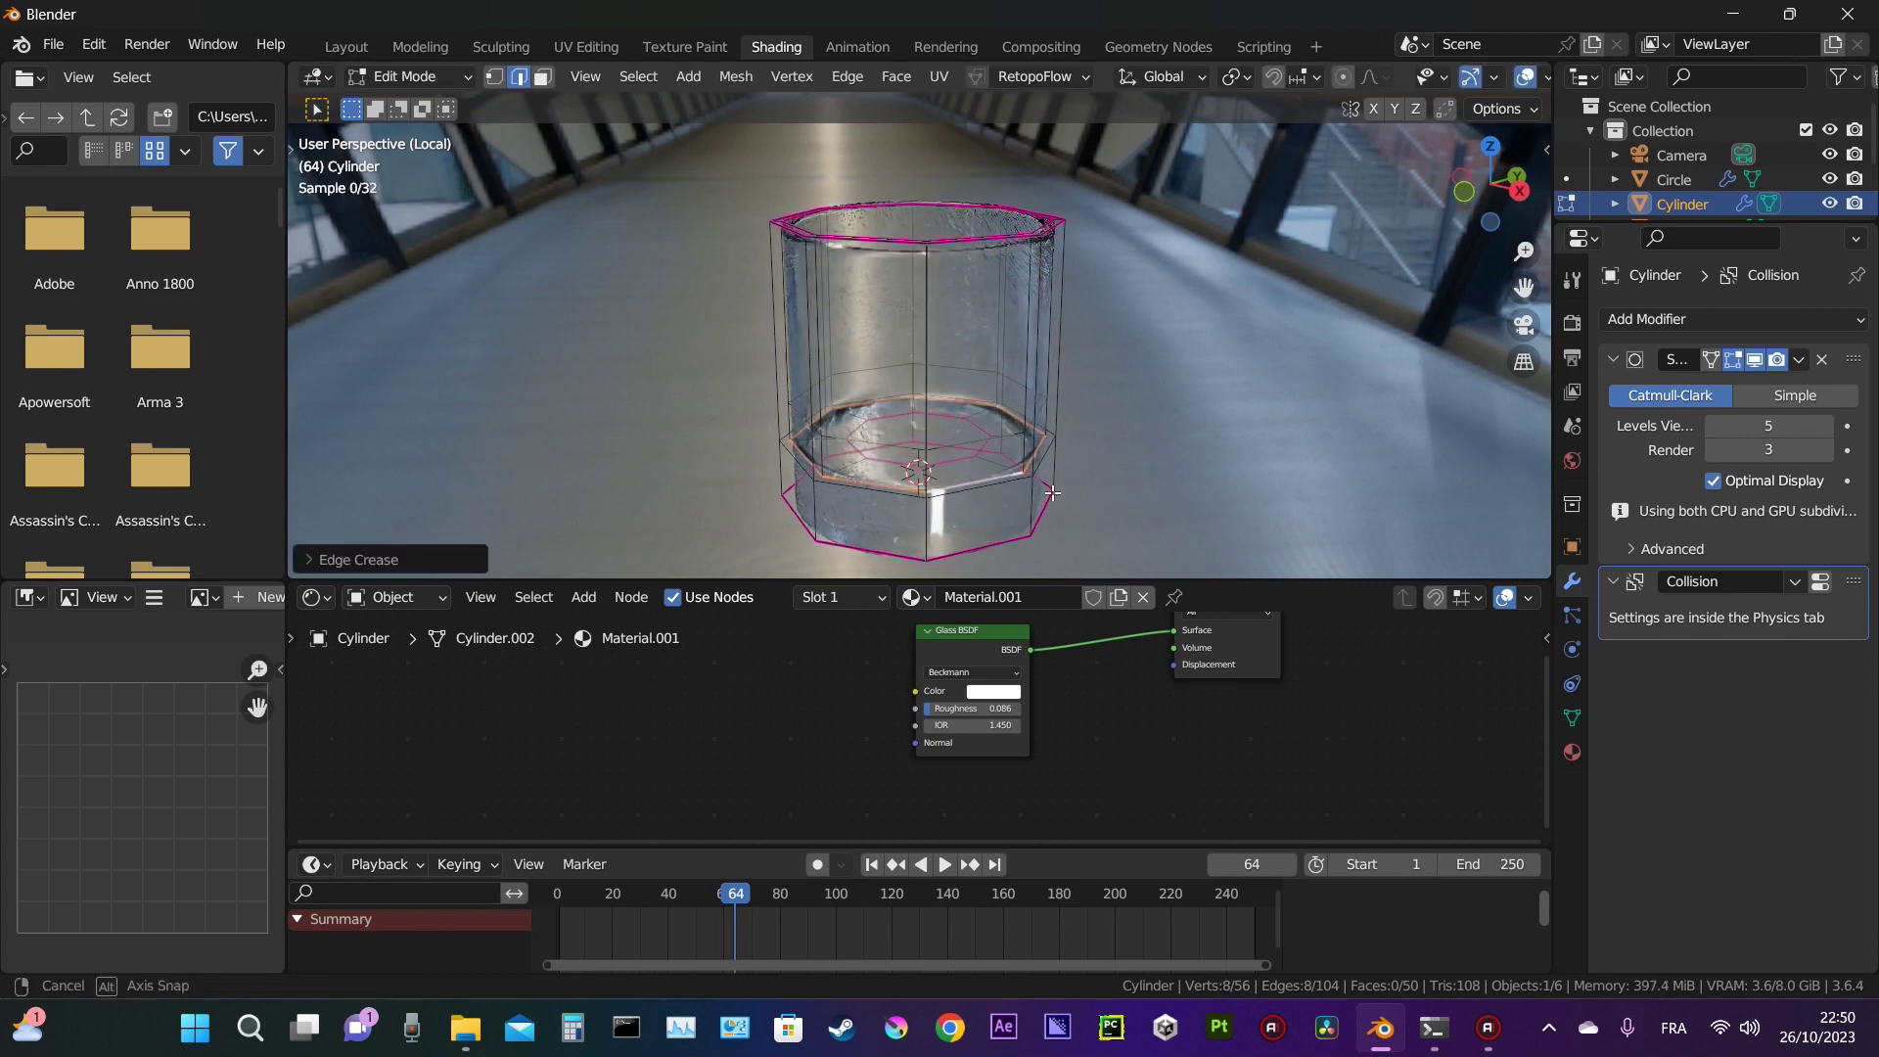
{"action": "key", "text": "Tab"}
{"action": "middle_click_drag", "start_coordinate": [1027, 528], "coordinate": [998, 478]}
Step: Try a loop cut near the glass base, then undo it
{"action": "key", "text": "Tab"}
{"action": "key", "text": "ctrl+r"}
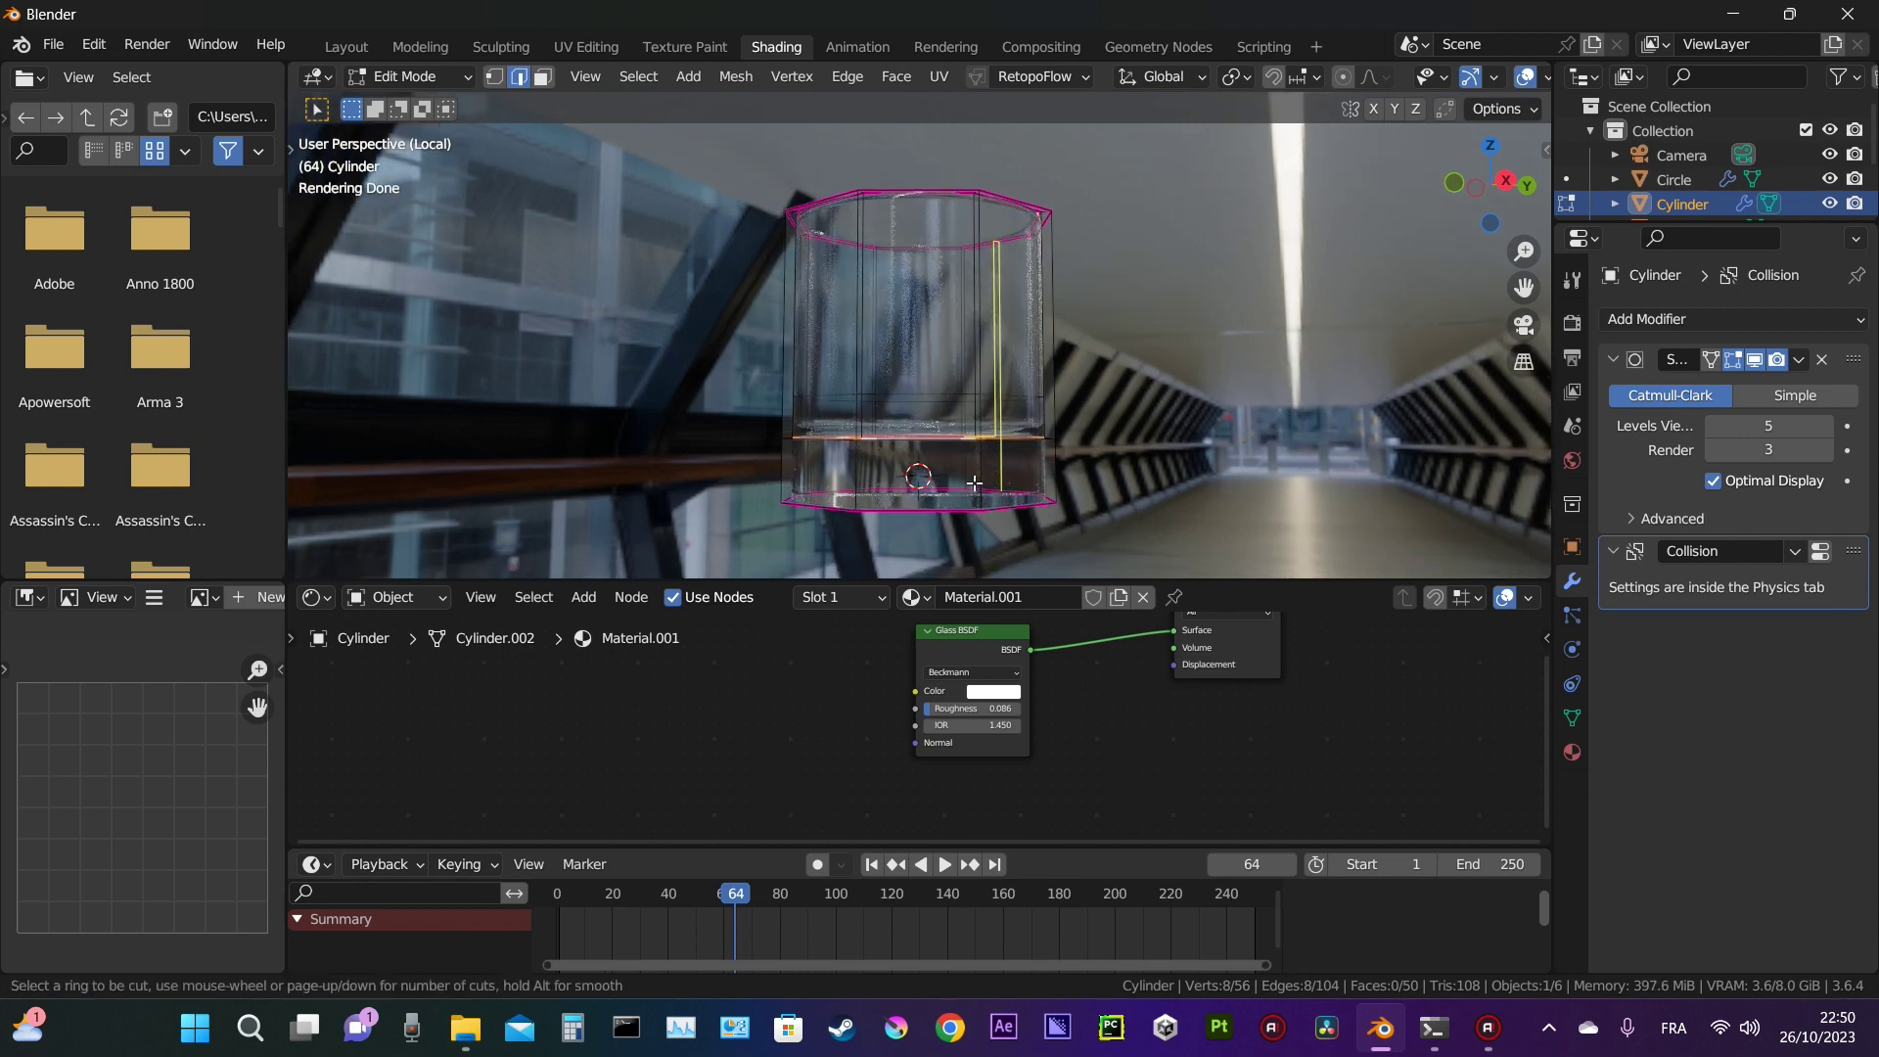
{"action": "left_click", "coordinate": [979, 483]}
{"action": "right_click", "coordinate": [979, 483]}
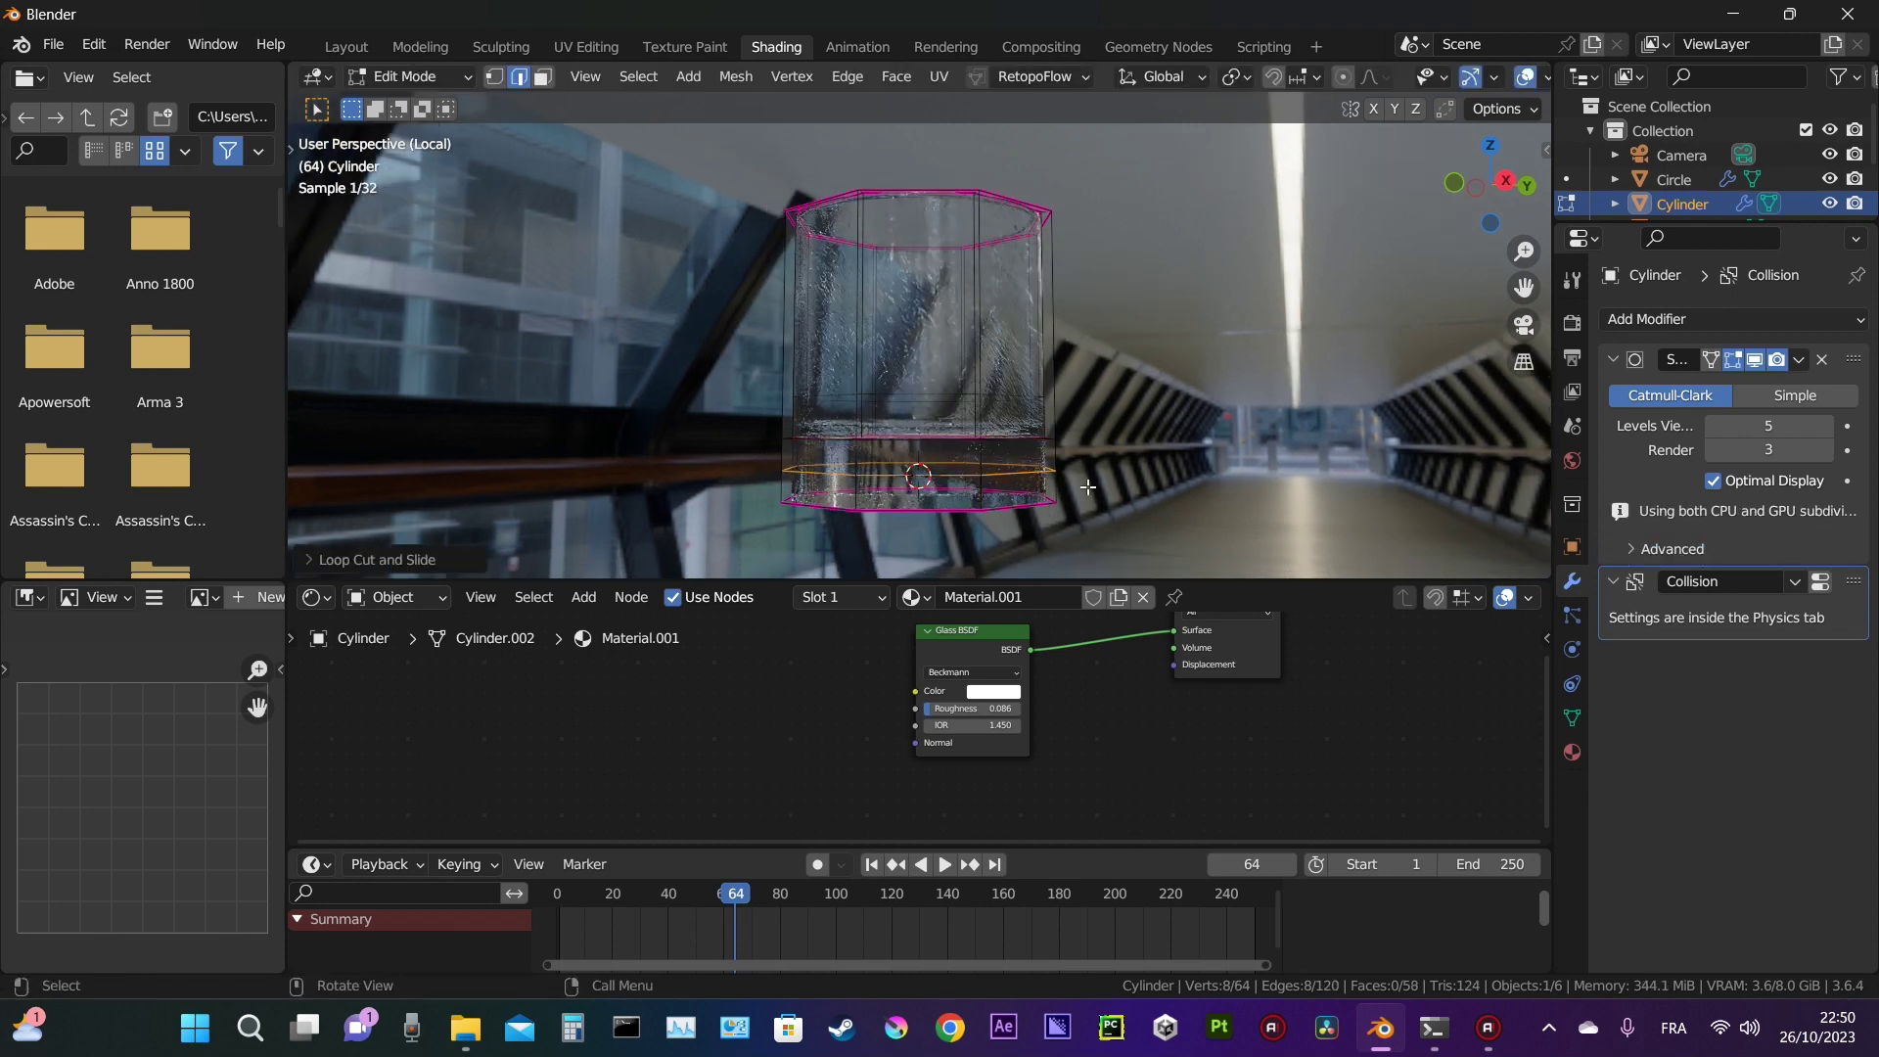
{"action": "key", "text": "s"}
{"action": "key", "text": "Escape"}
{"action": "key", "text": "ctrl+z"}
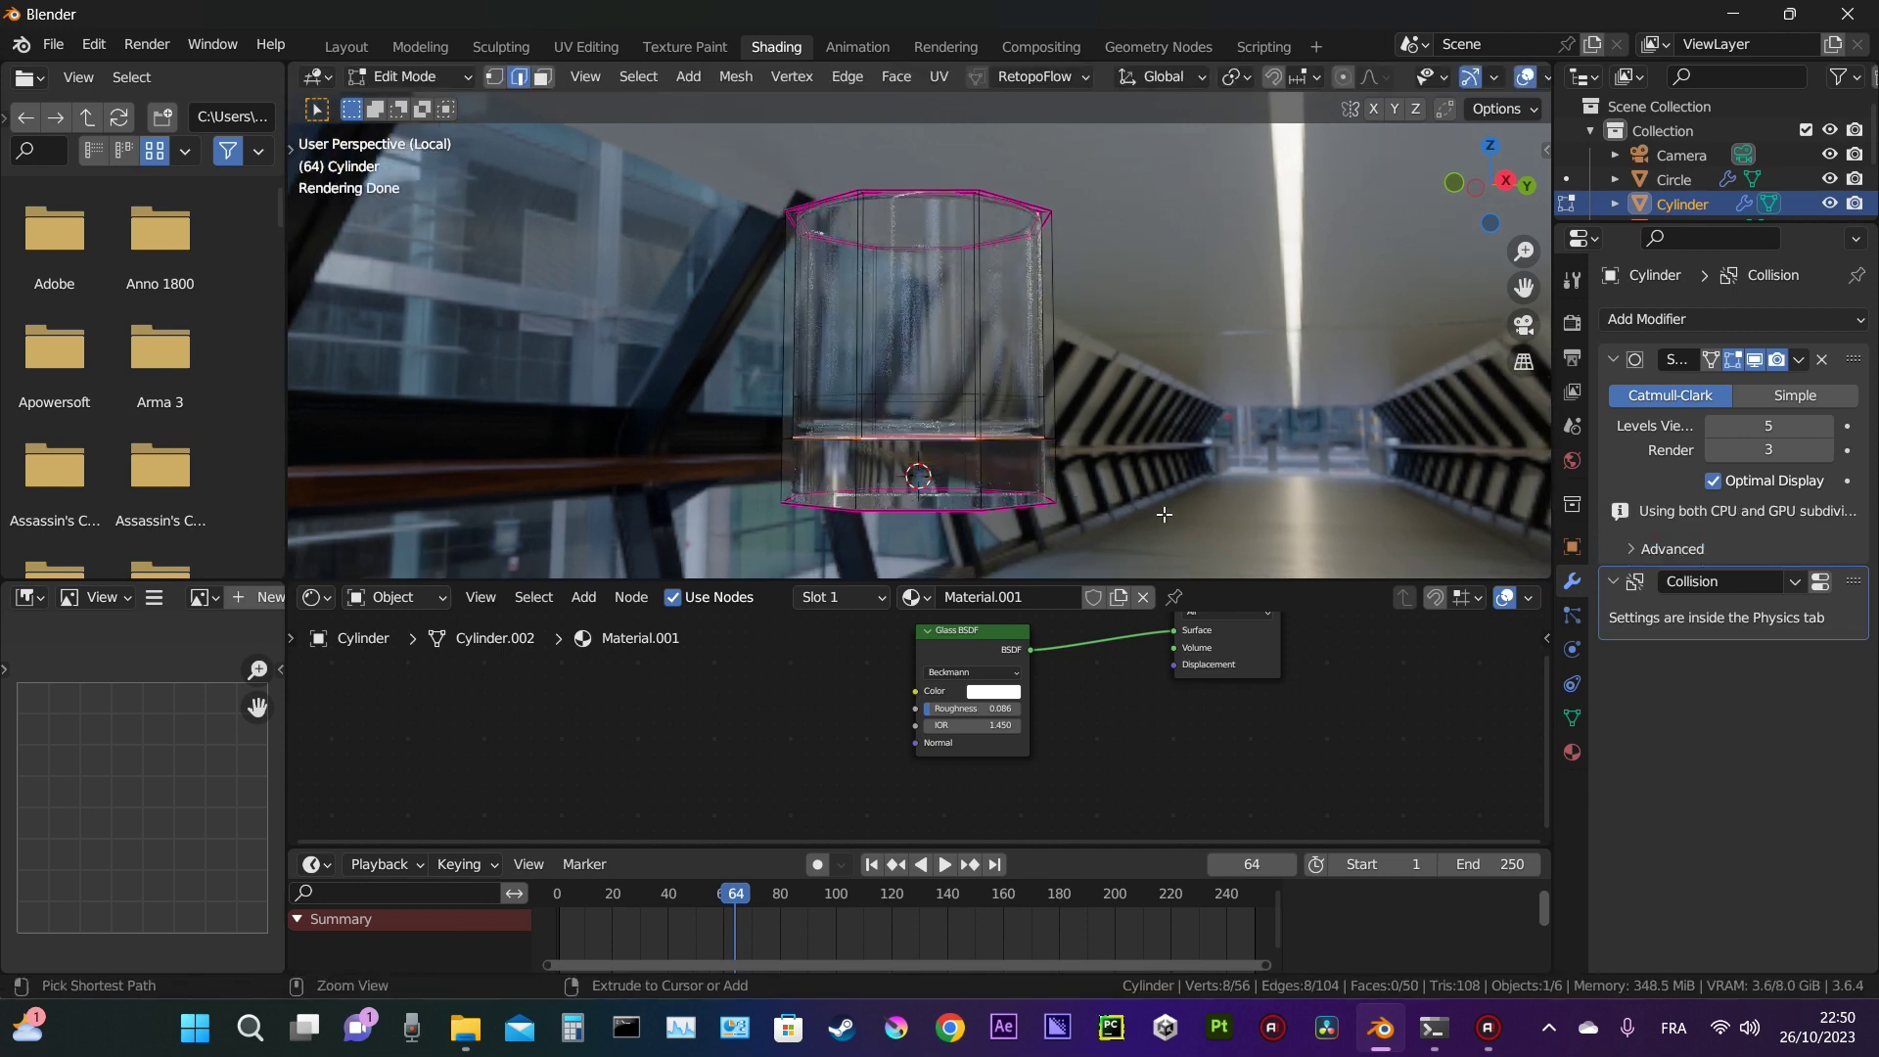
Step: Extrude the bottom ring of faces and scale it inward to 0.851, keeping the ring selected
{"action": "key", "text": "3"}
{"action": "left_click", "coordinate": [982, 477], "text": "alt"}
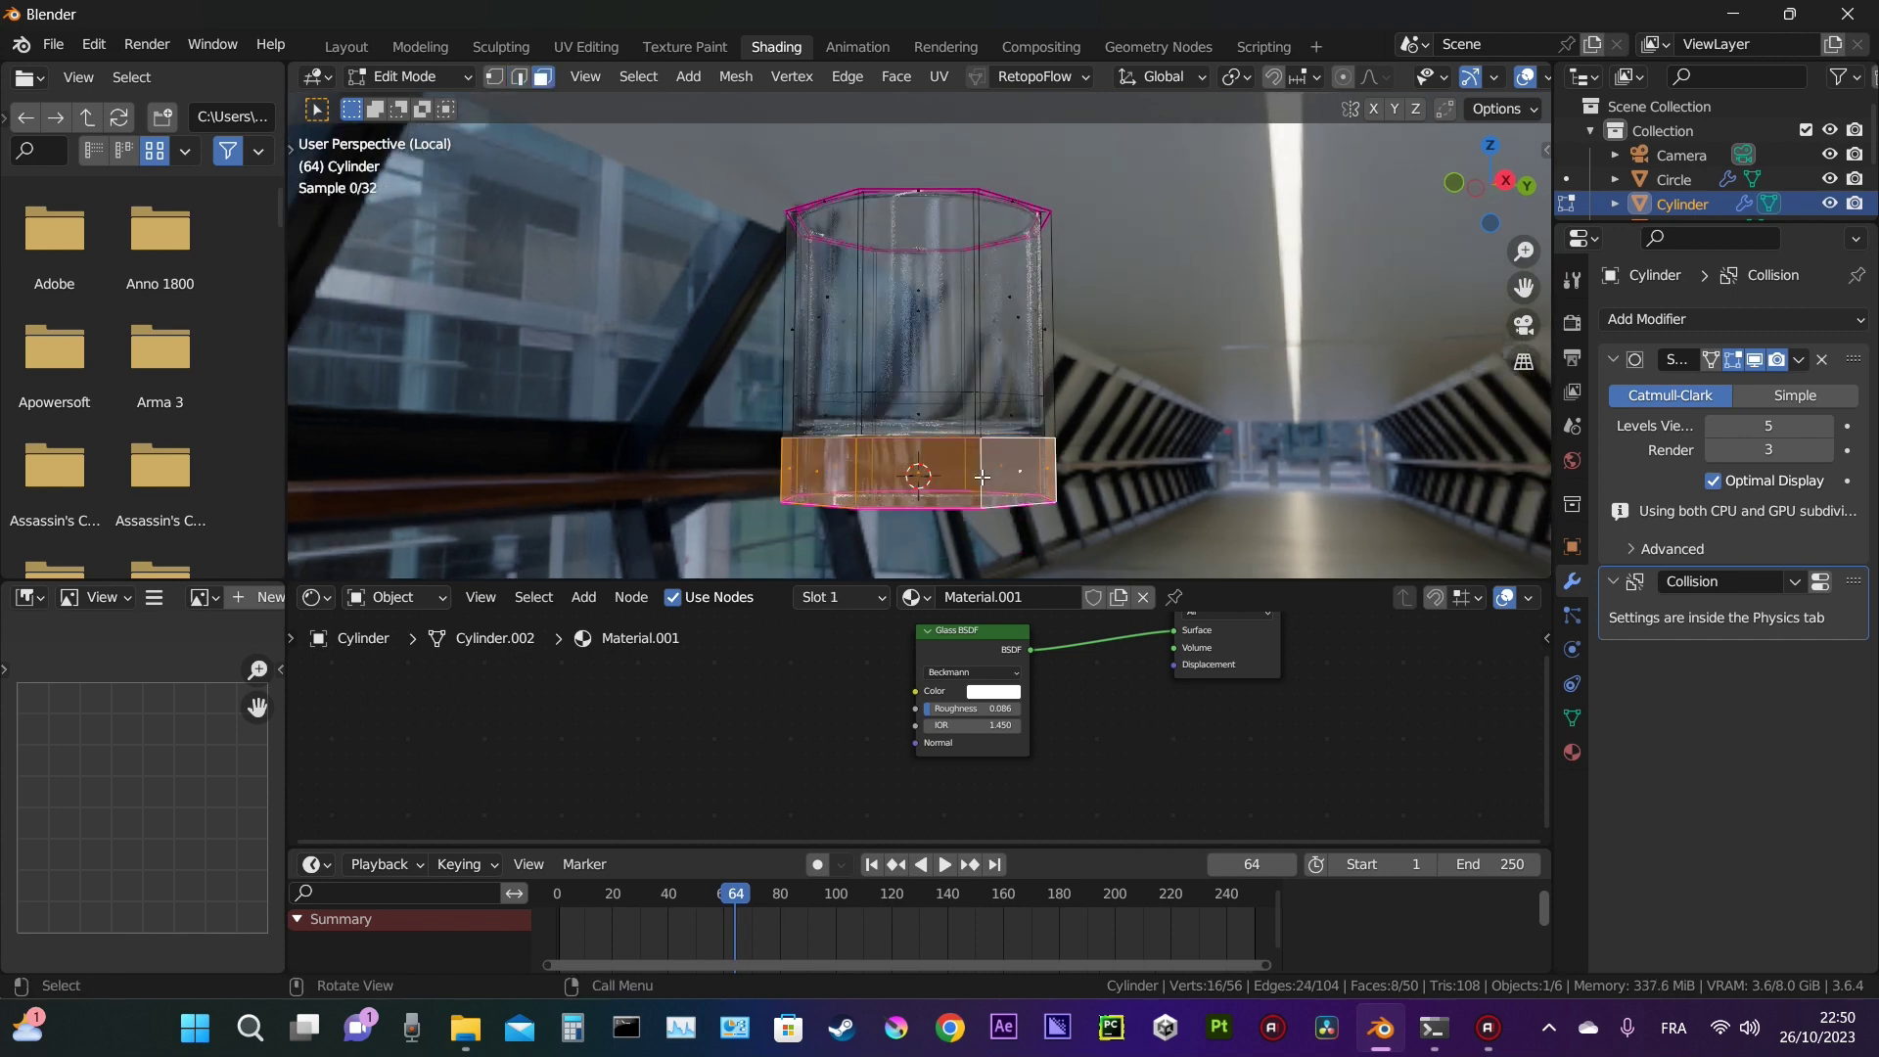
{"action": "key", "text": "e"}
{"action": "right_click", "coordinate": [1253, 522]}
{"action": "key", "text": "s"}
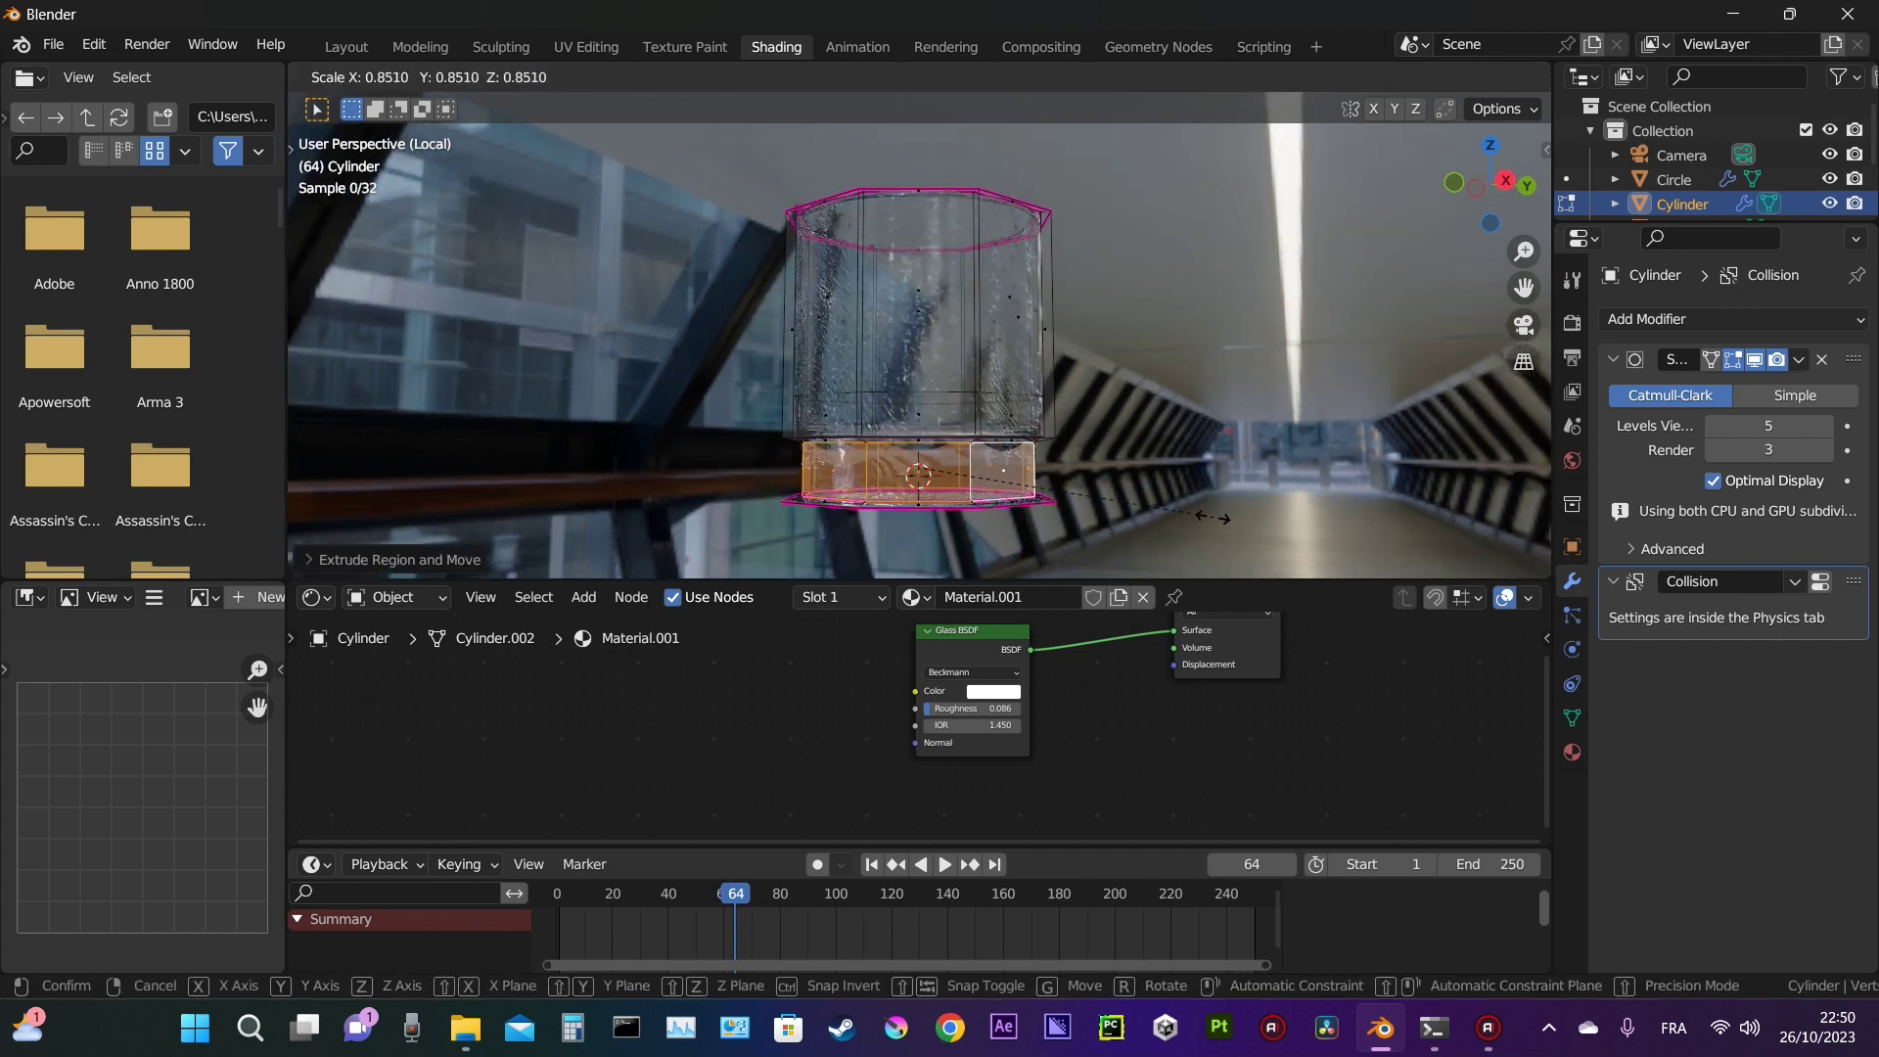
{"action": "left_click", "coordinate": [1213, 517]}
{"action": "scroll", "coordinate": [1036, 350], "scroll_direction": "up", "scroll_amount": 3}
{"action": "left_click", "coordinate": [1036, 350]}
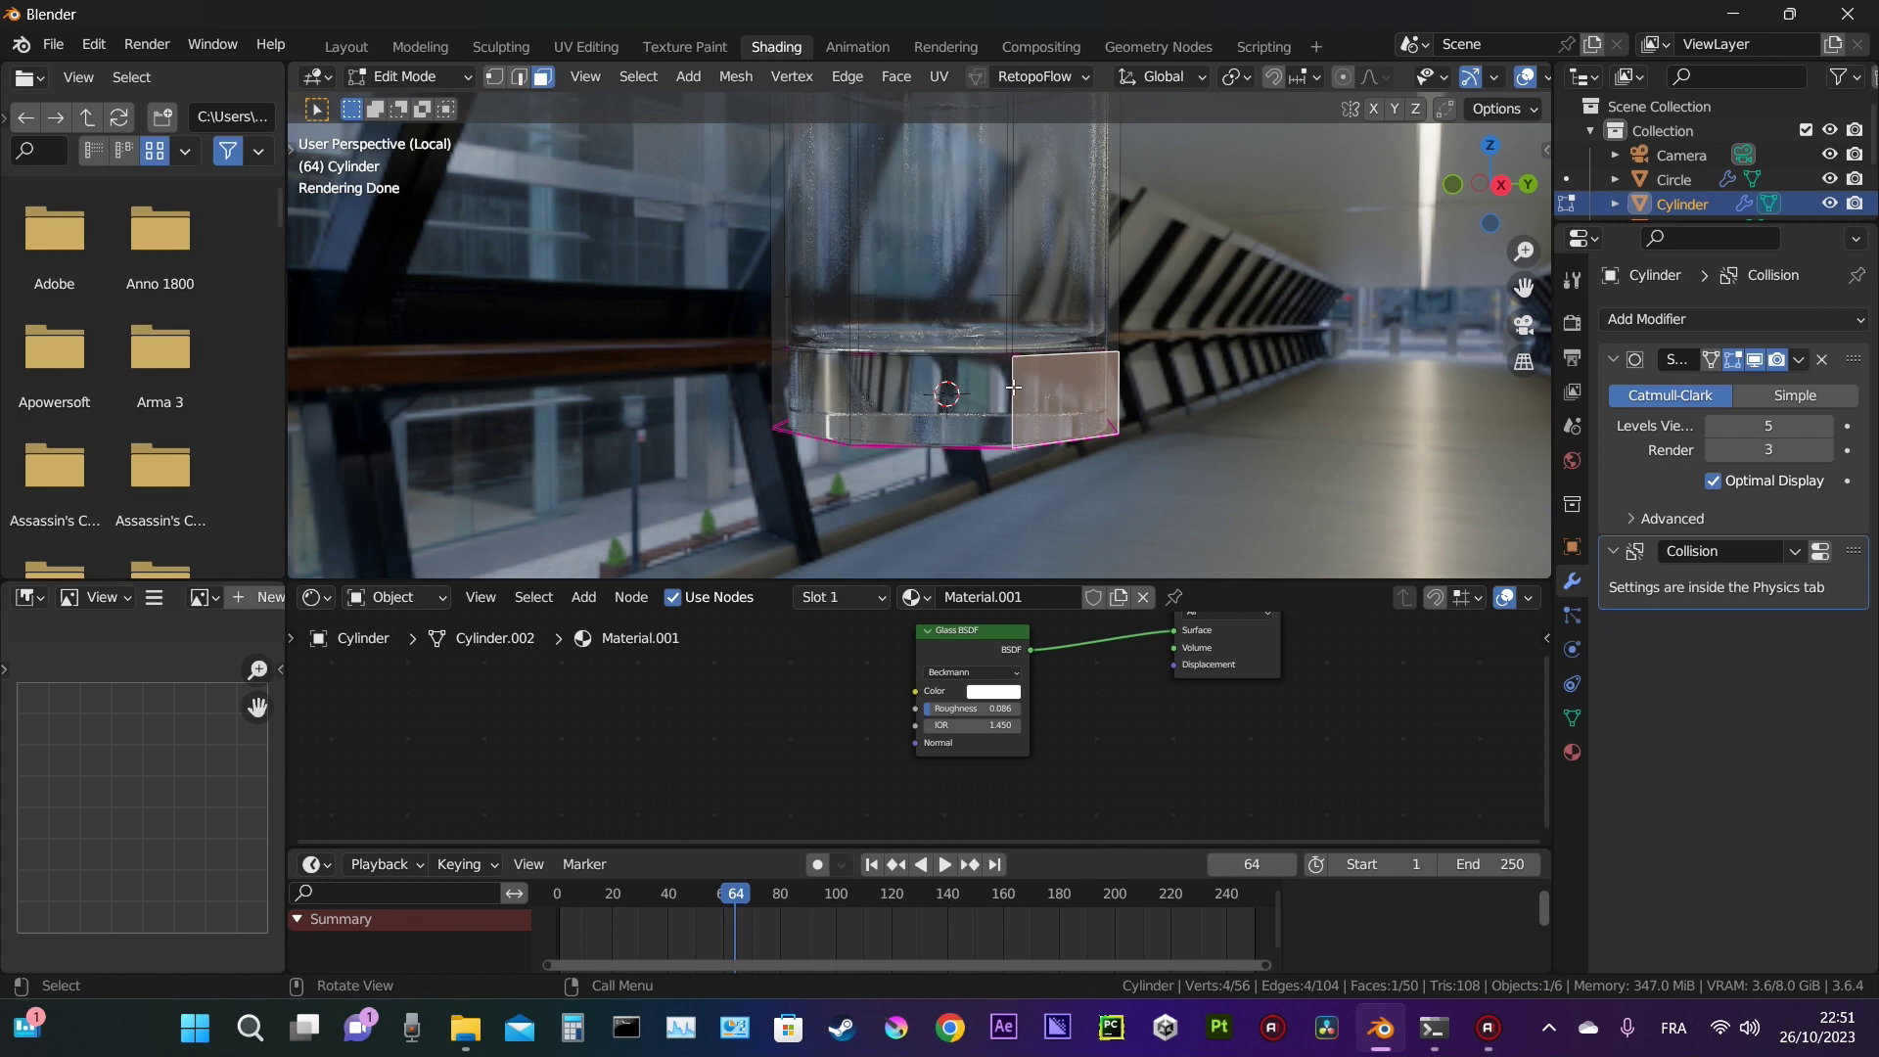
{"action": "left_click", "coordinate": [1013, 387], "text": "alt"}
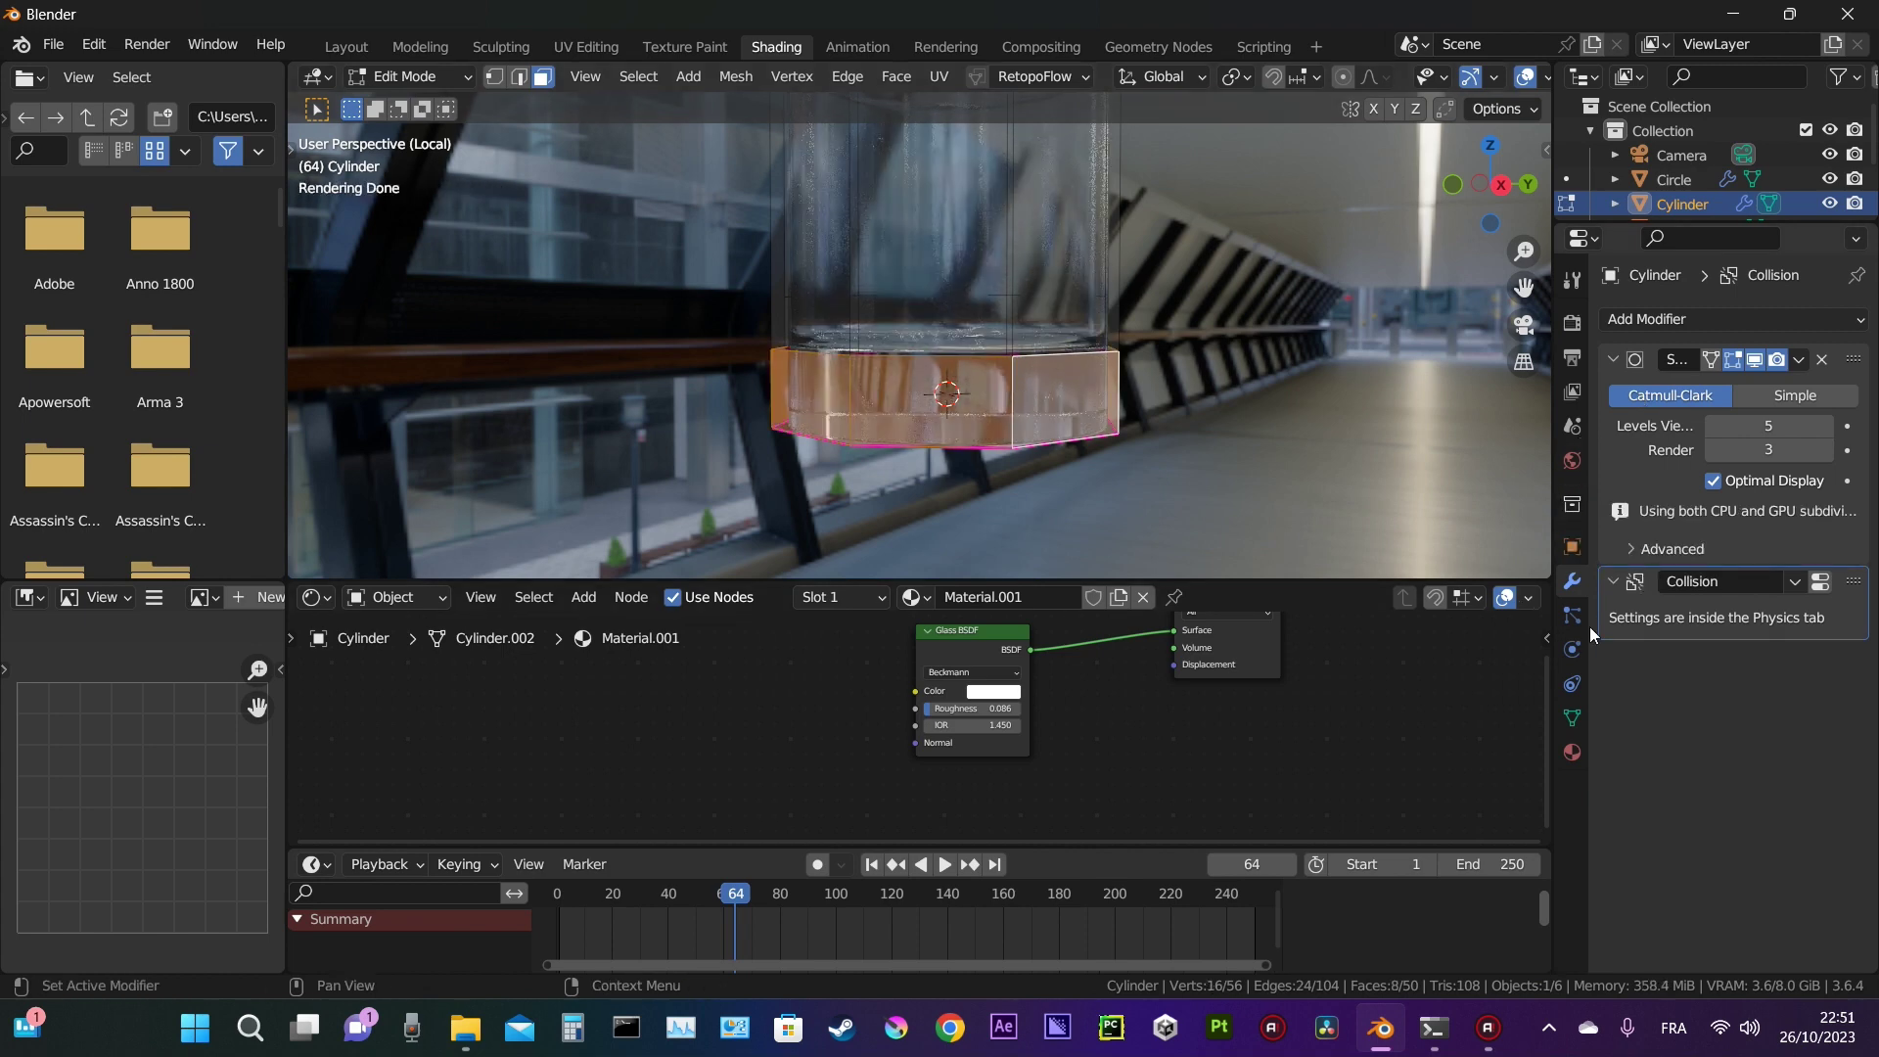
Step: Add a new material slot with Material.004 and assign it to the bottom band faces
{"action": "left_click", "coordinate": [1569, 756]}
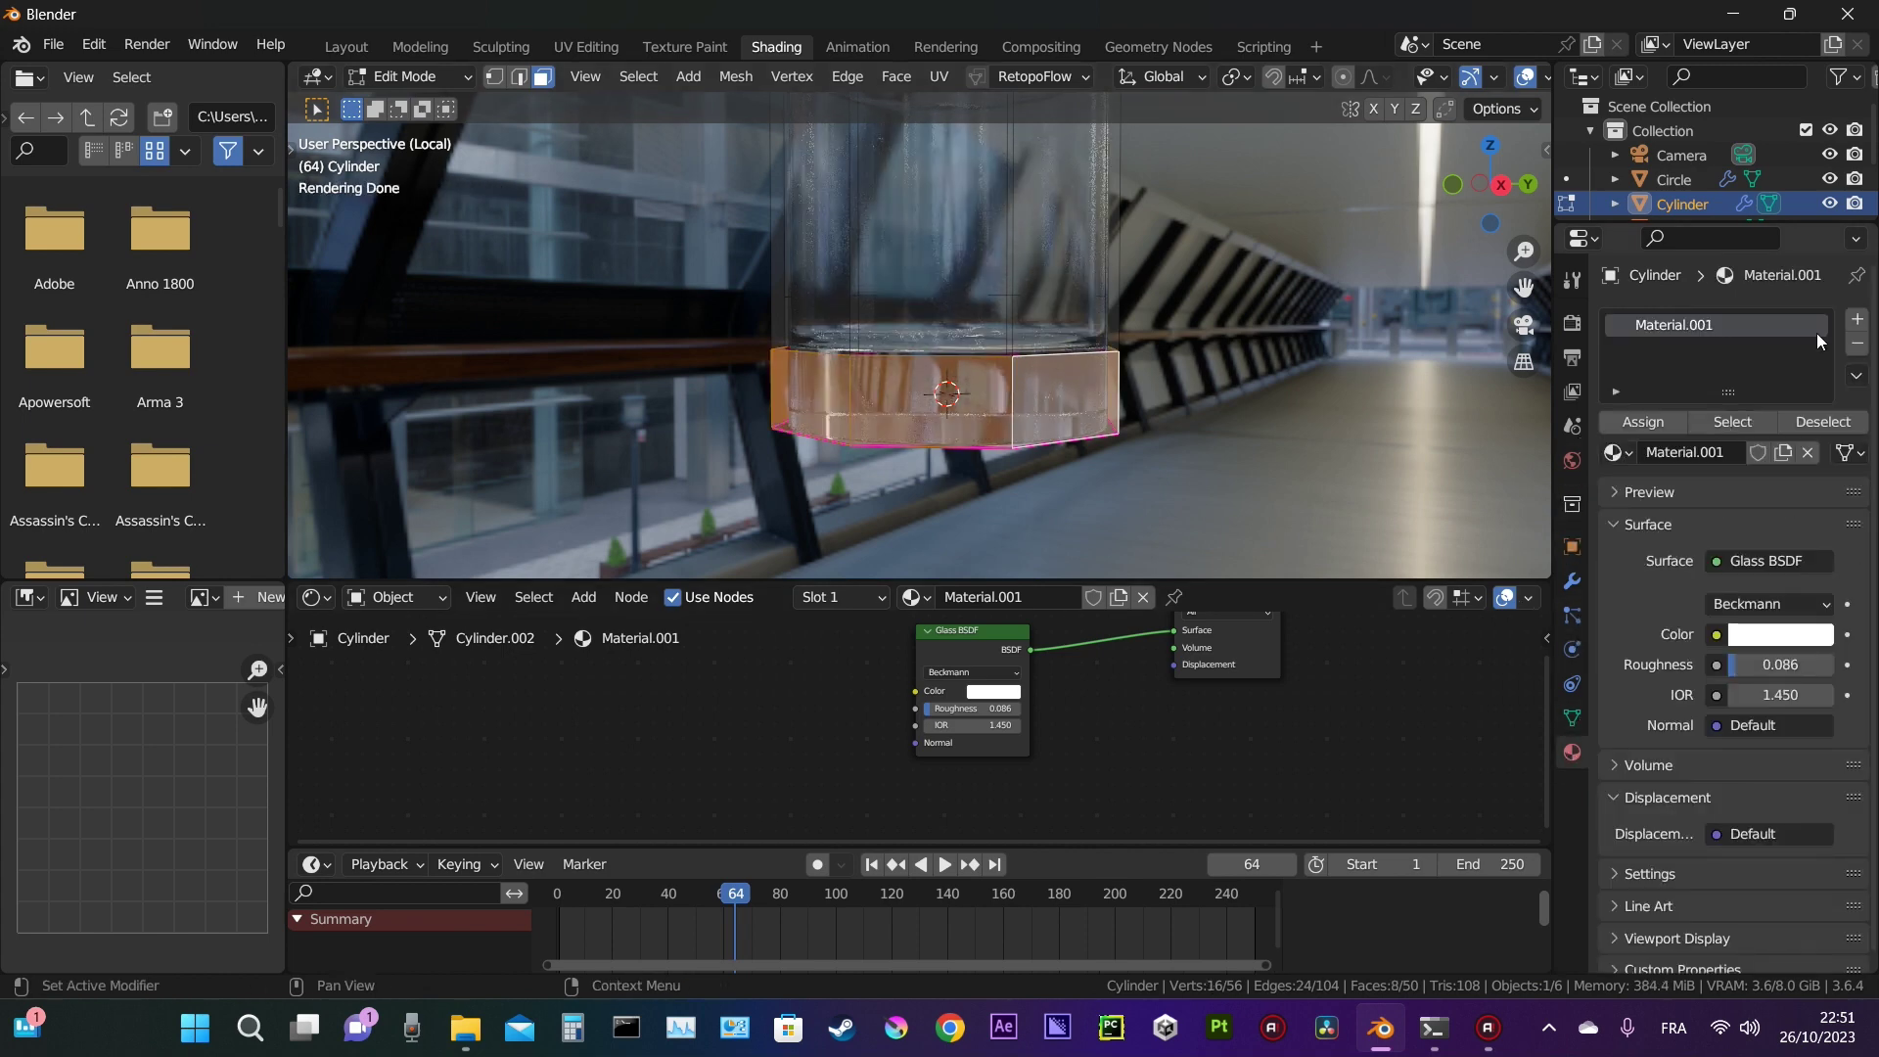
{"action": "left_click", "coordinate": [1857, 321]}
{"action": "left_click", "coordinate": [1704, 495]}
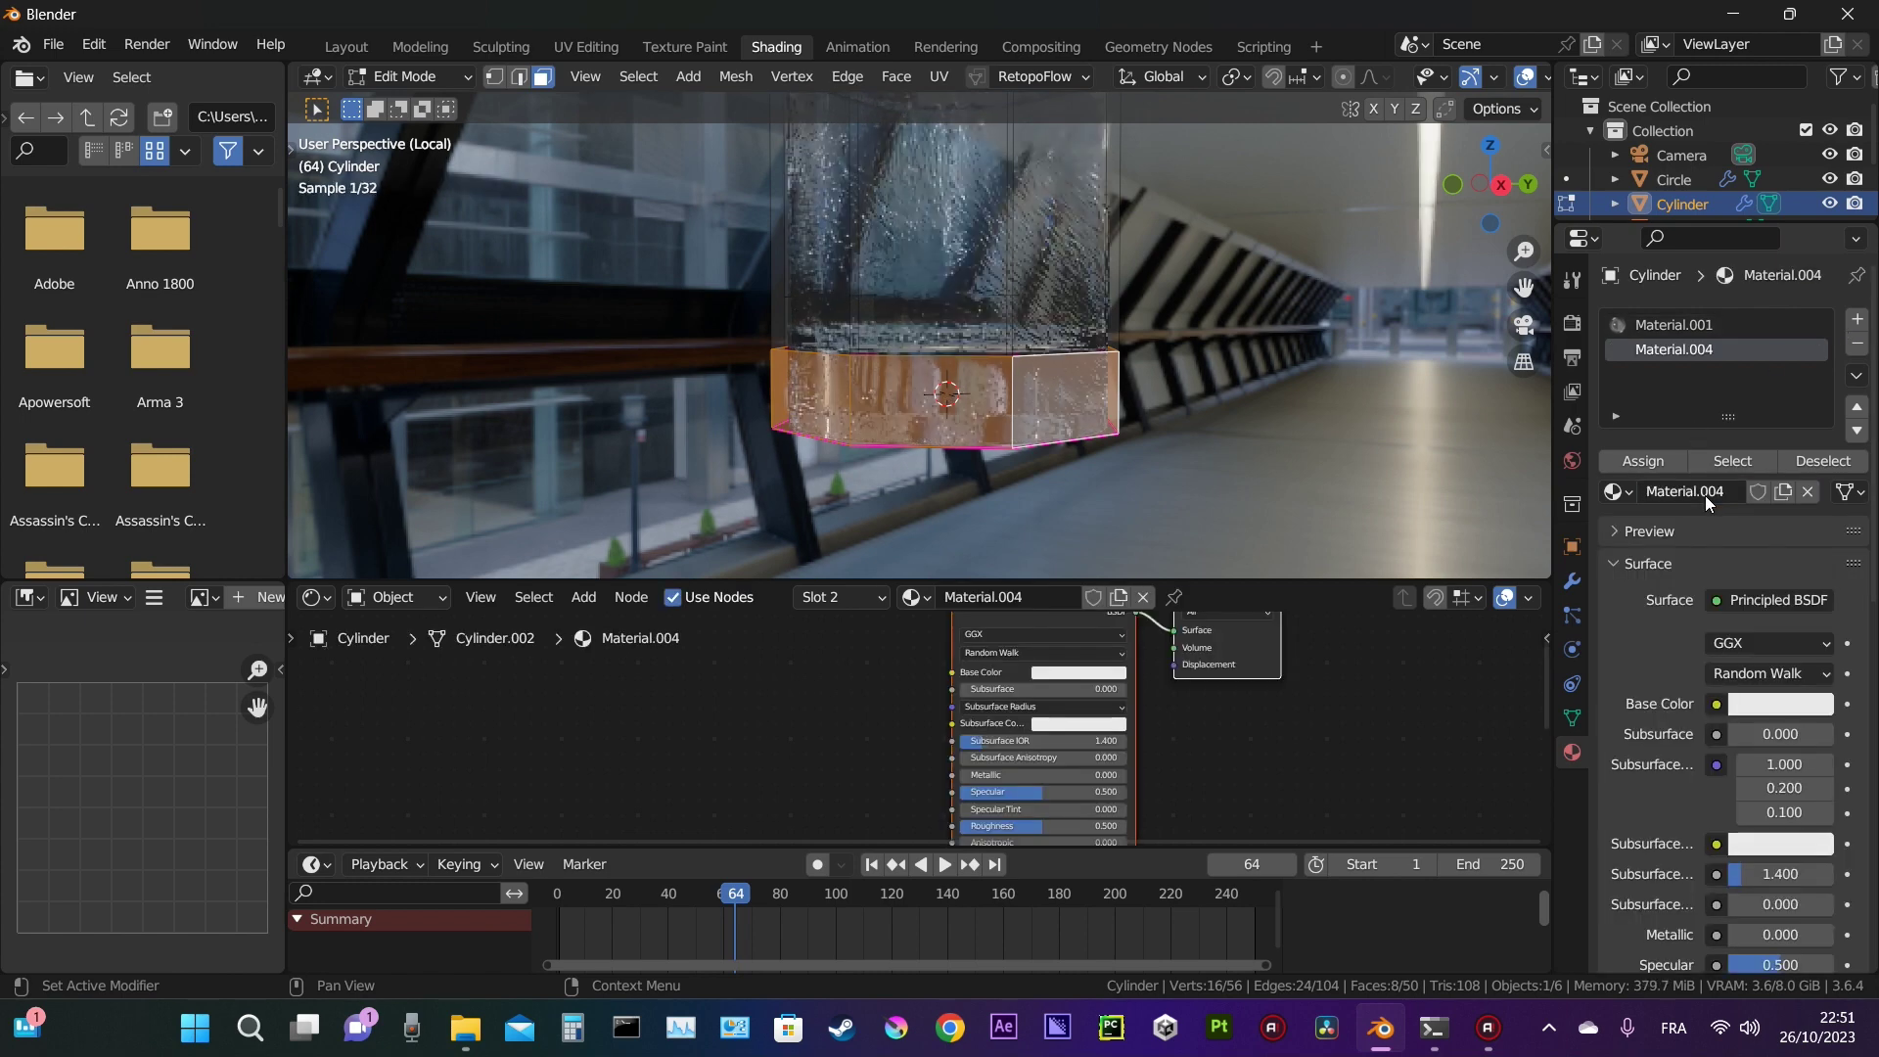
{"action": "left_click", "coordinate": [1644, 465]}
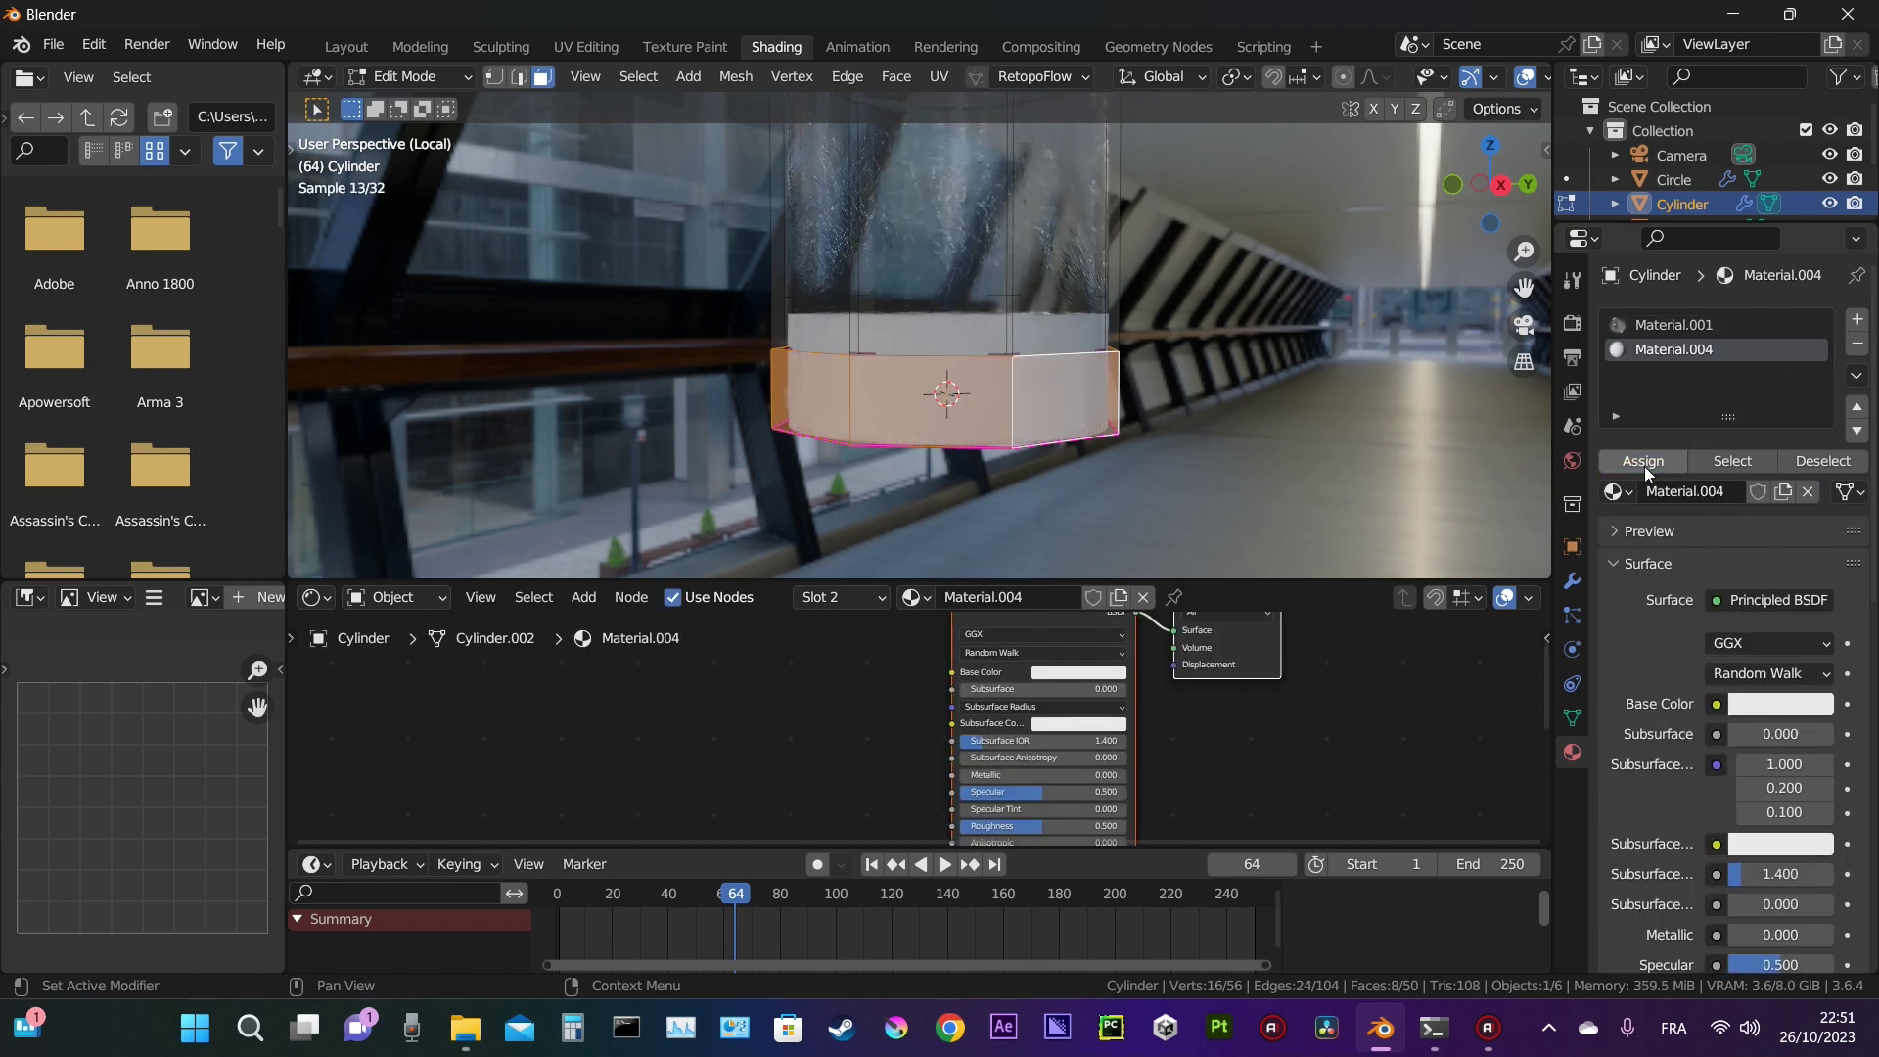
Step: Cut a new edge loop around the glass, sliding it up above the base band
{"action": "key", "text": "ctrl+r"}
{"action": "left_click", "coordinate": [1056, 252]}
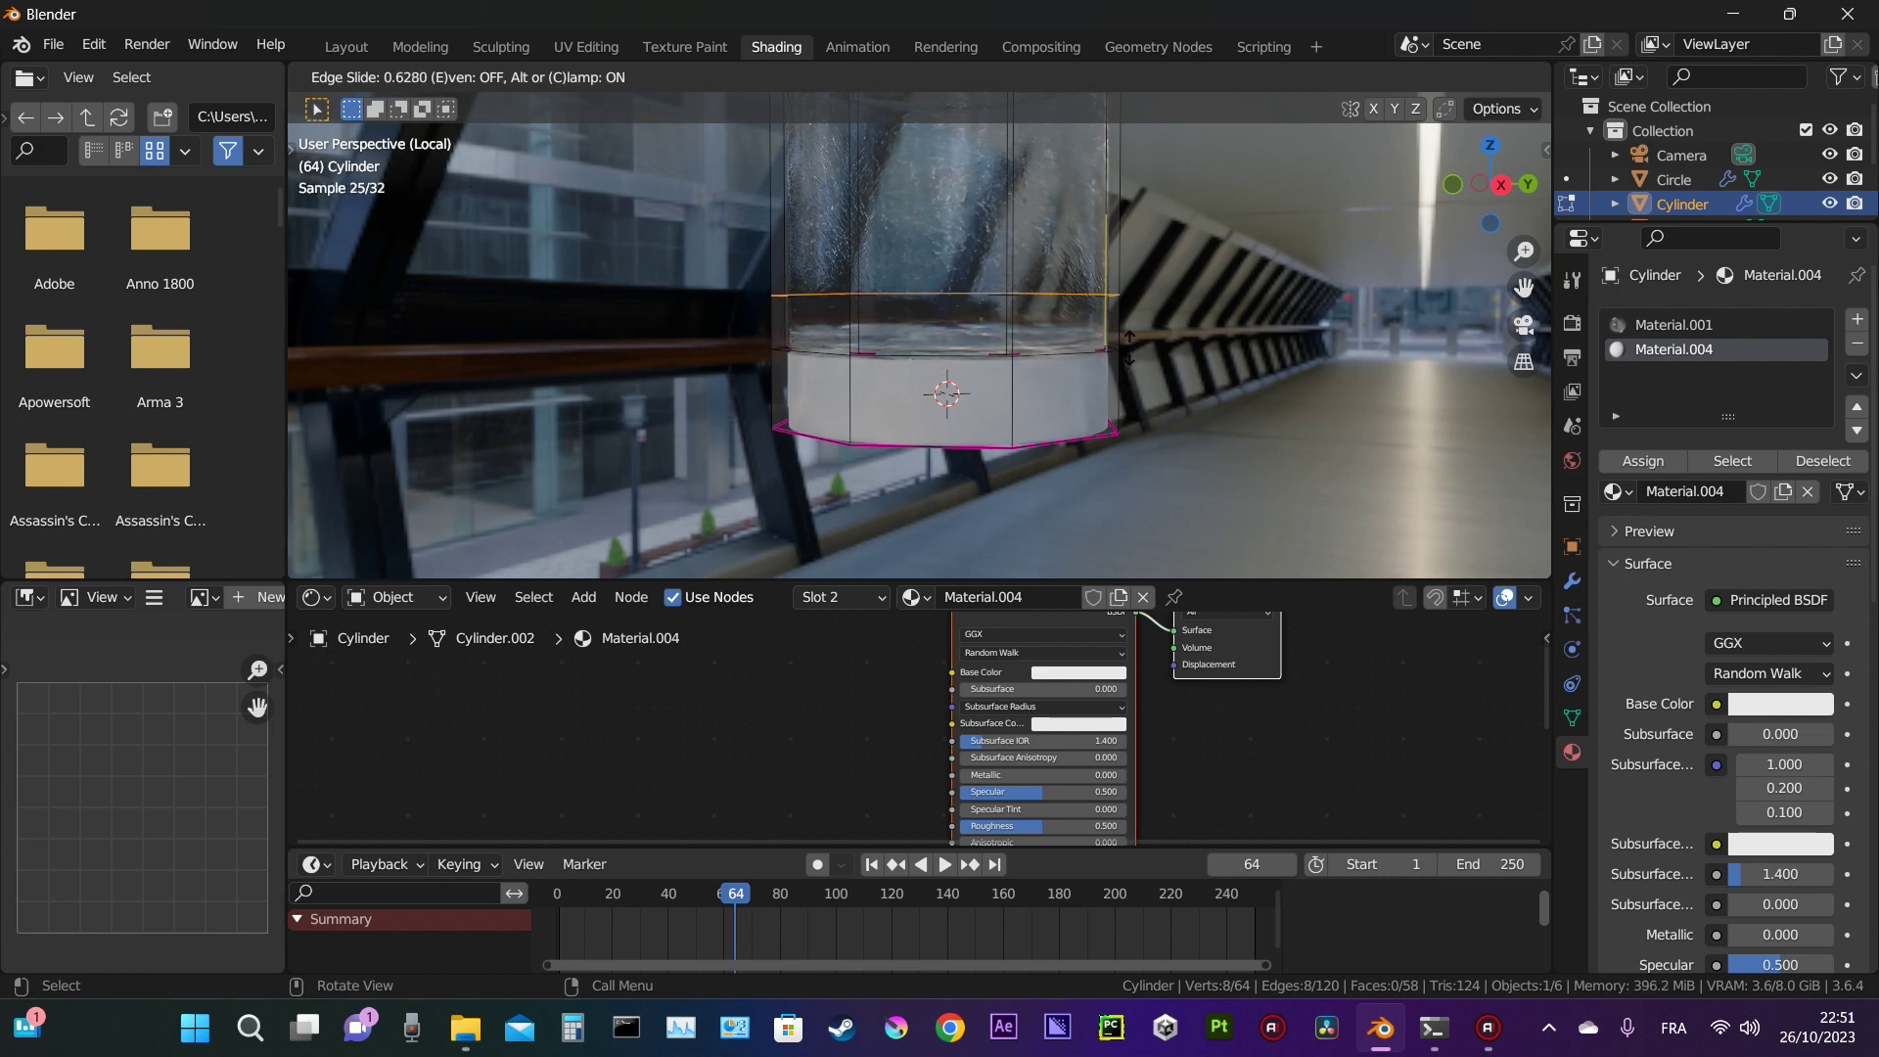
{"action": "left_click", "coordinate": [1122, 395]}
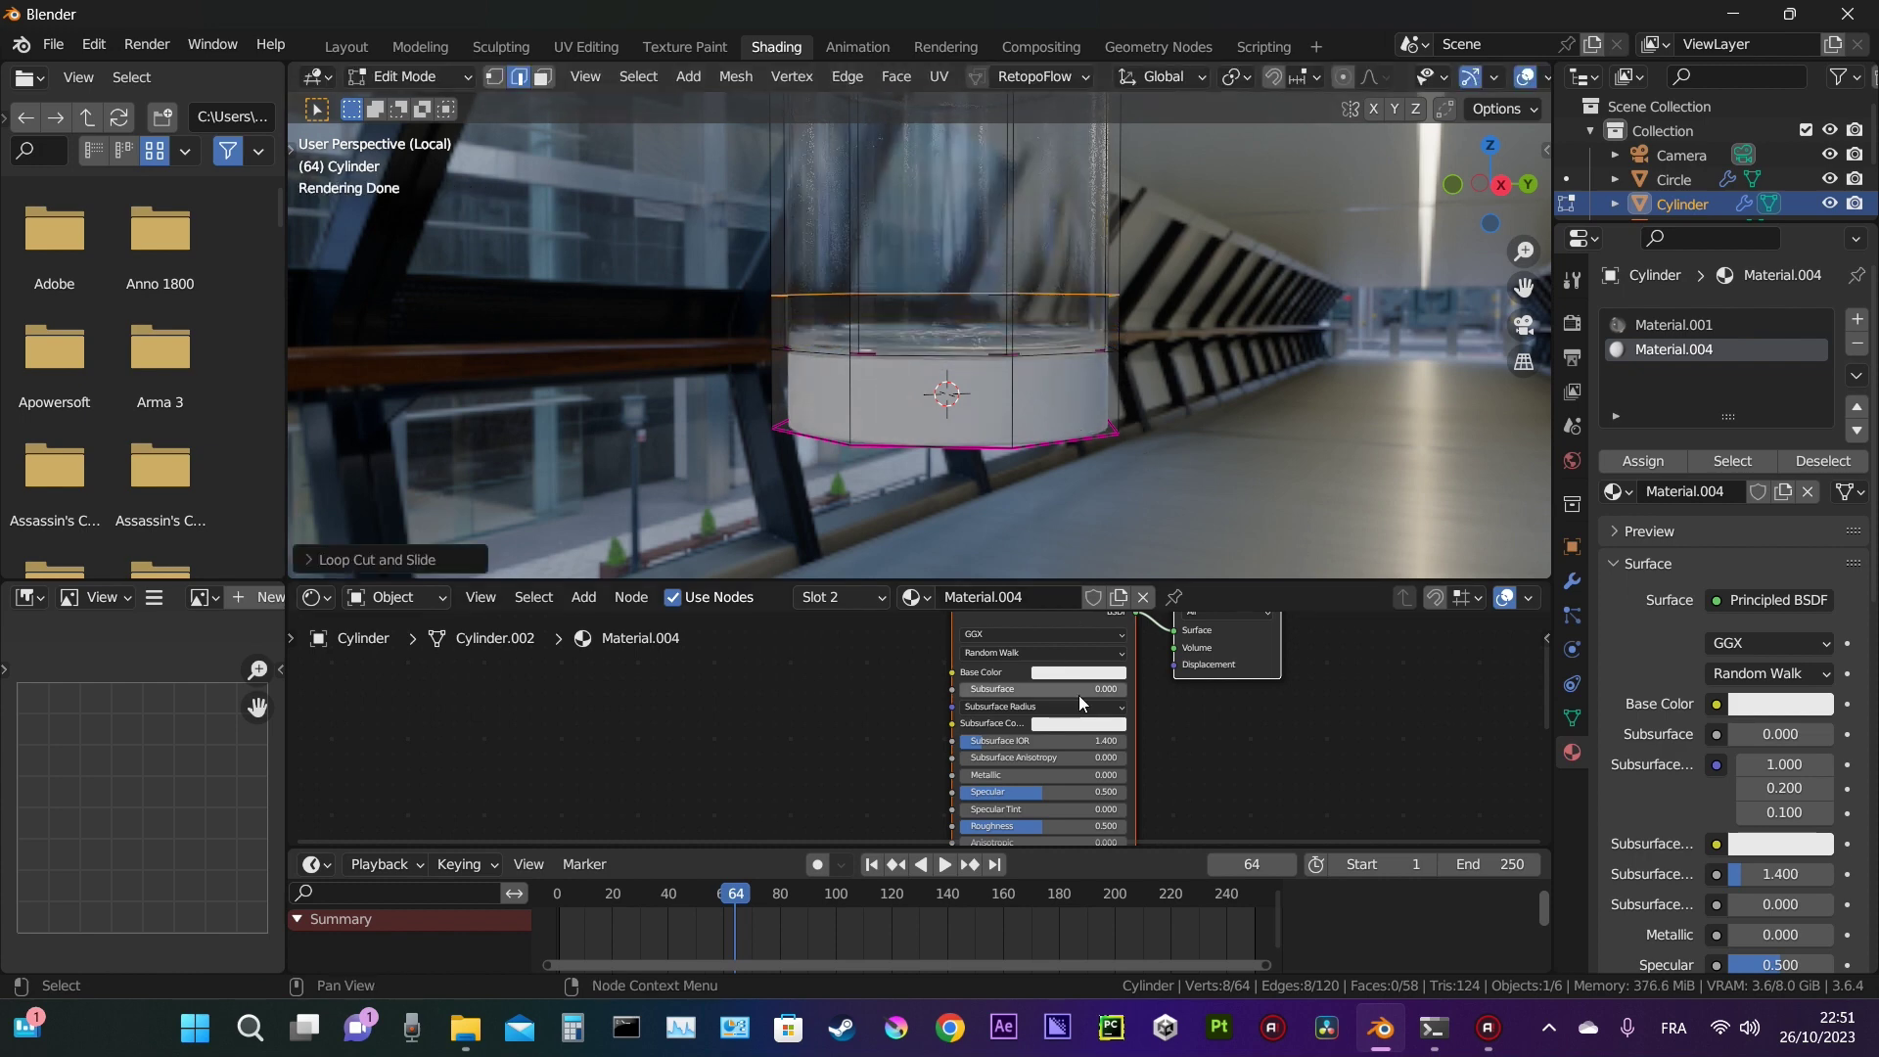
Step: Replace Material.004's default shader with a Glass BSDF at roughness 0.358
{"action": "left_click", "coordinate": [1067, 616]}
{"action": "key", "text": "Delete"}
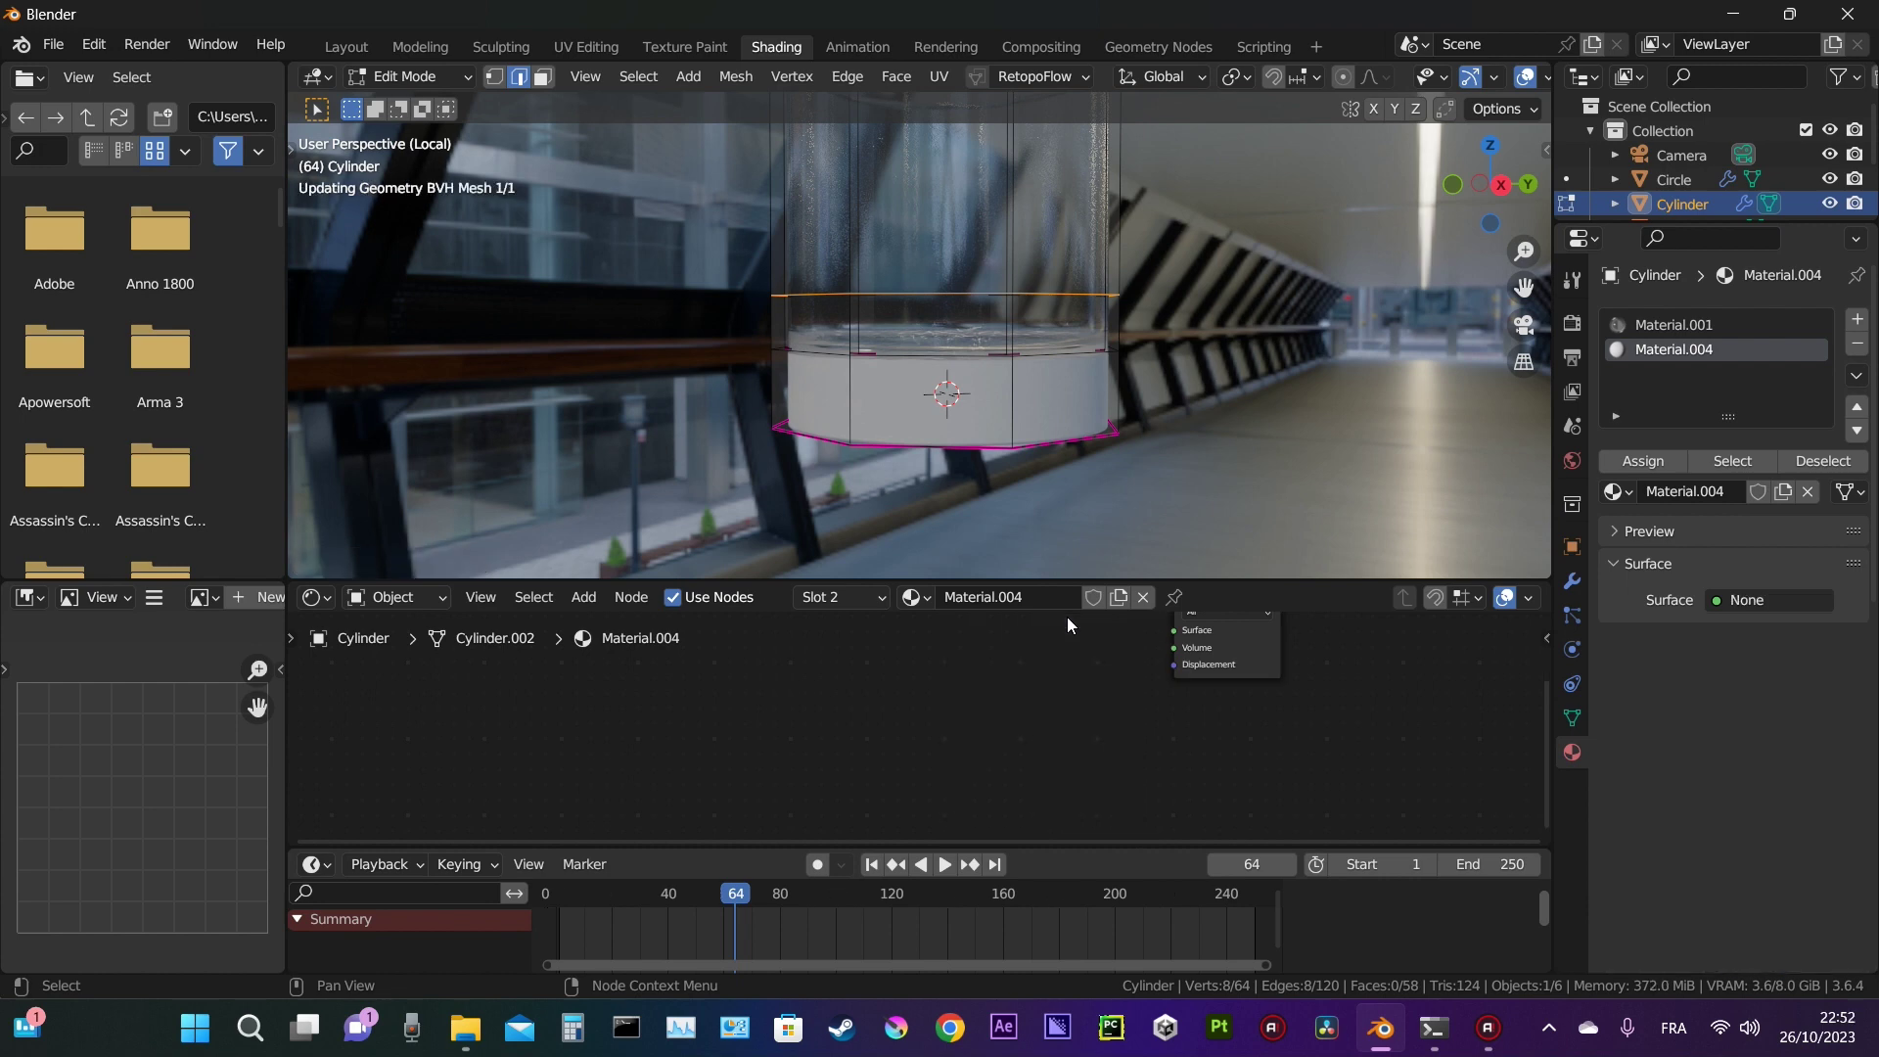
{"action": "key", "text": "shift+a"}
{"action": "type", "text": "g"}
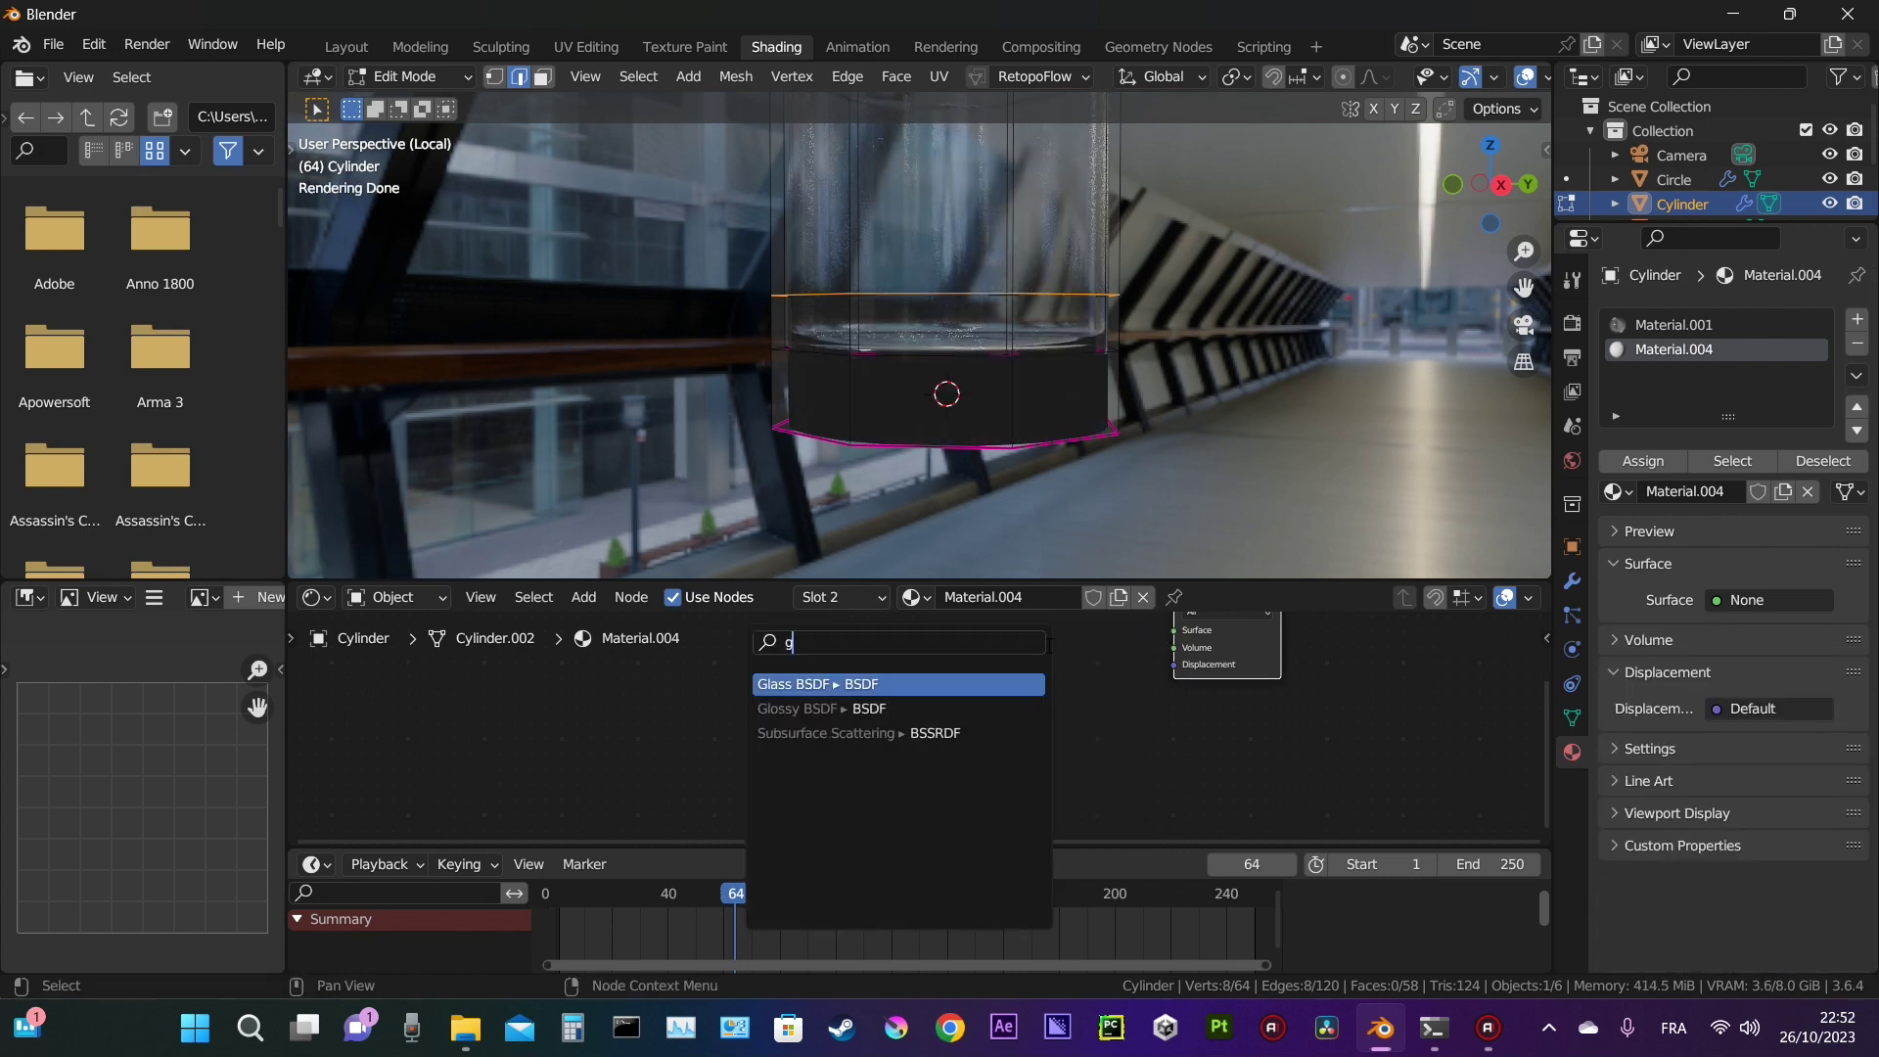
{"action": "key", "text": "Return"}
{"action": "left_click", "coordinate": [961, 678]}
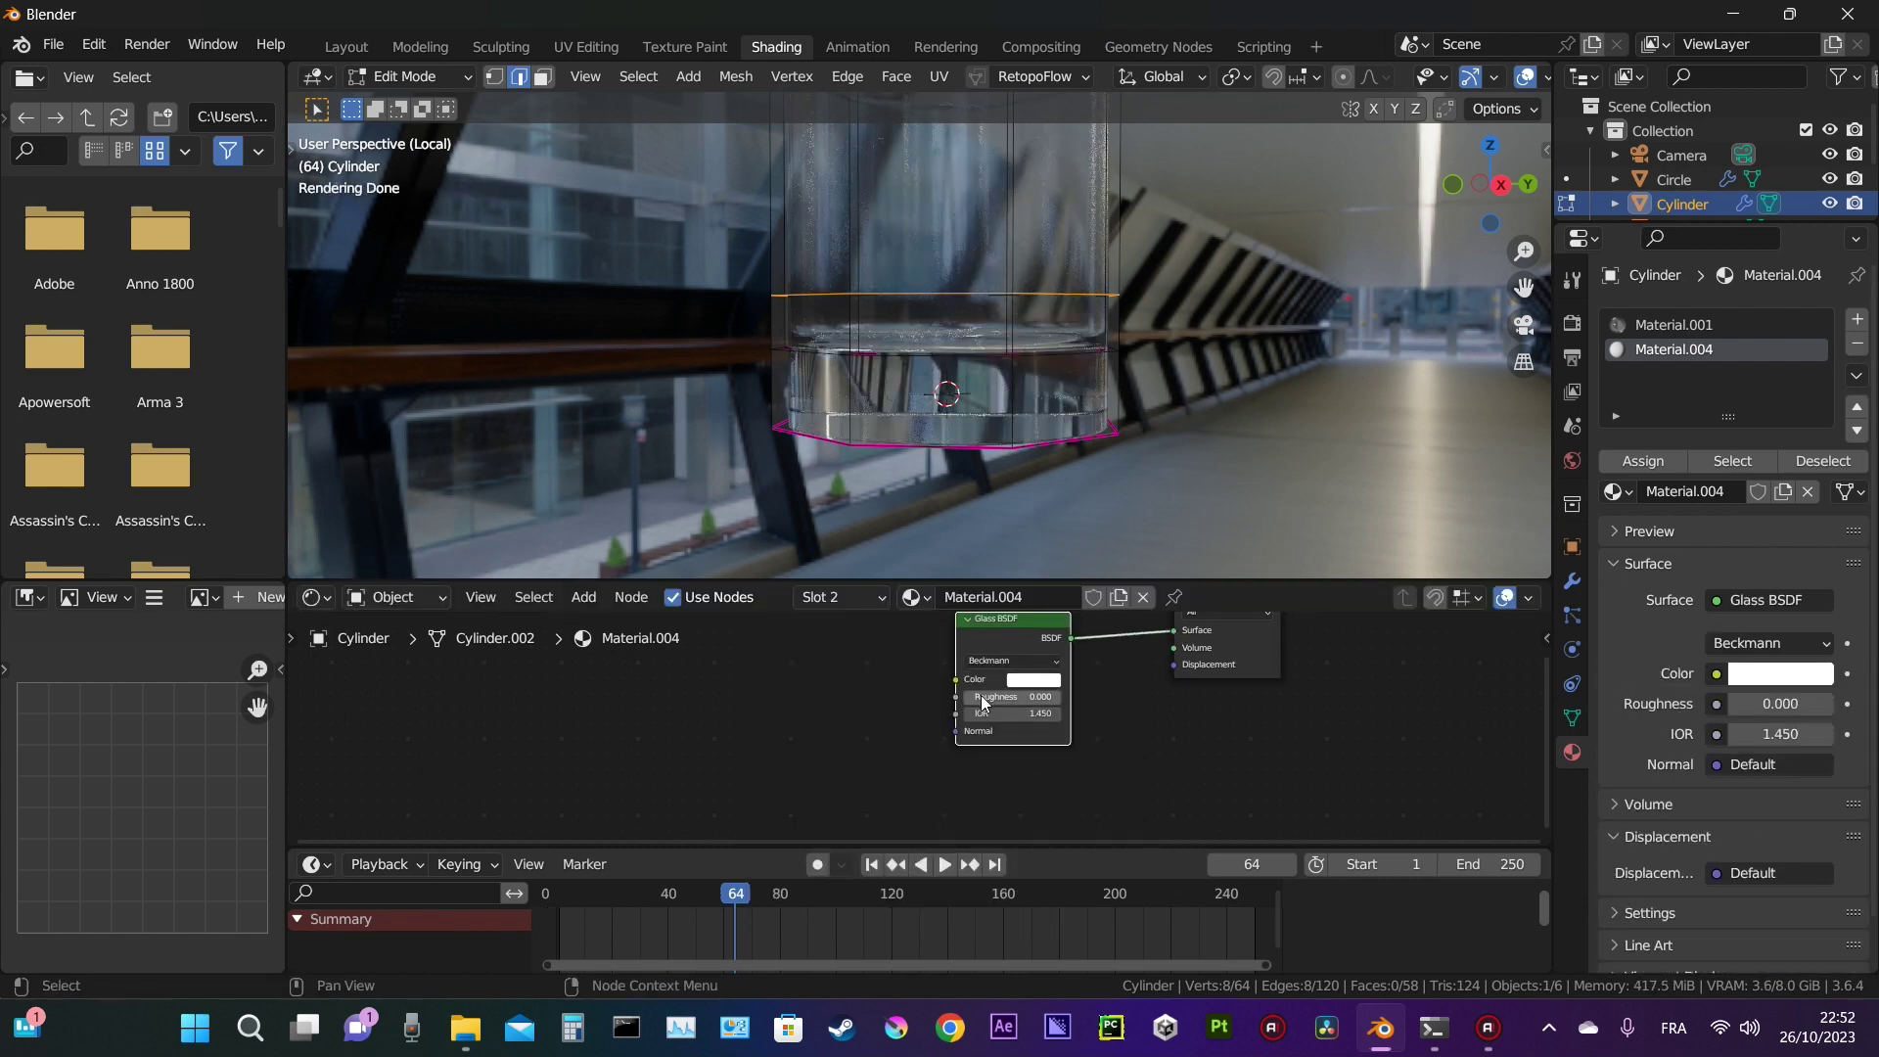
{"action": "left_click_drag", "start_coordinate": [982, 702], "coordinate": [1019, 713]}
Step: Return to Object Mode, deselect the glass, and switch to the Numpad 0 camera view
{"action": "key", "text": "Tab"}
{"action": "middle_click_drag", "start_coordinate": [1087, 414], "coordinate": [1028, 366]}
{"action": "left_click", "coordinate": [1120, 432]}
{"action": "key", "text": "KP_0"}
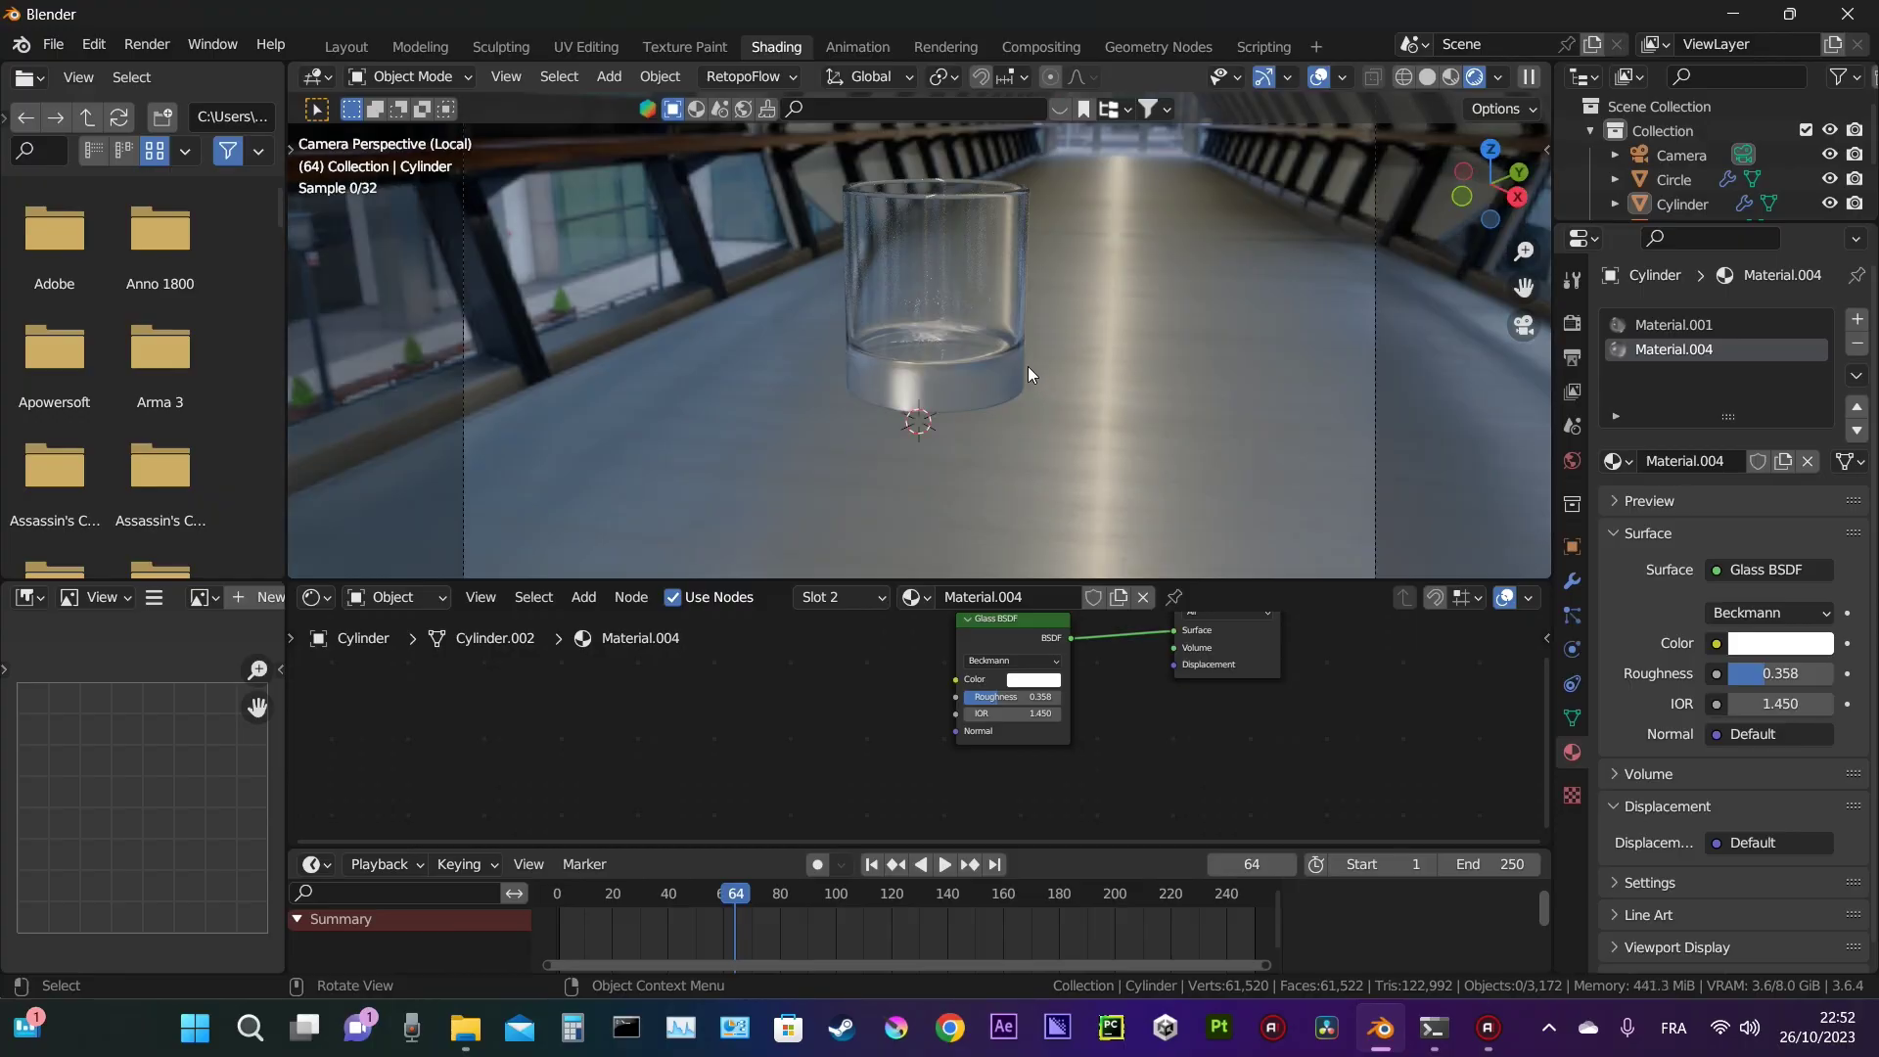